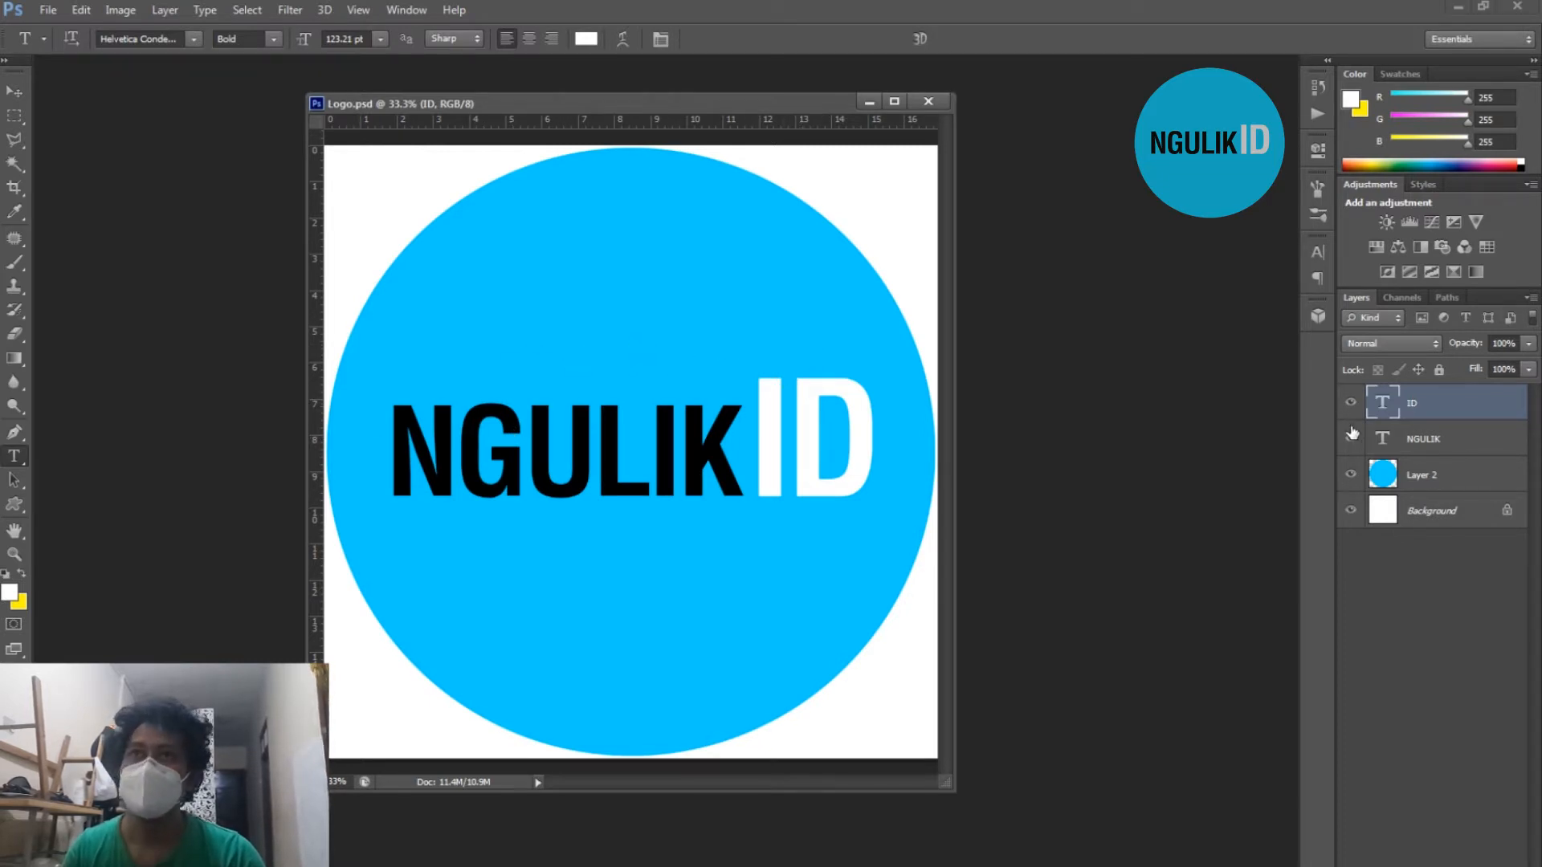
# Hide the ID, NGULIK and Layer 2 layers, and reposition and enlarge the document window around the blank canvas
pyautogui.moveTo(1353, 438); pyautogui.dragTo(1351, 401)
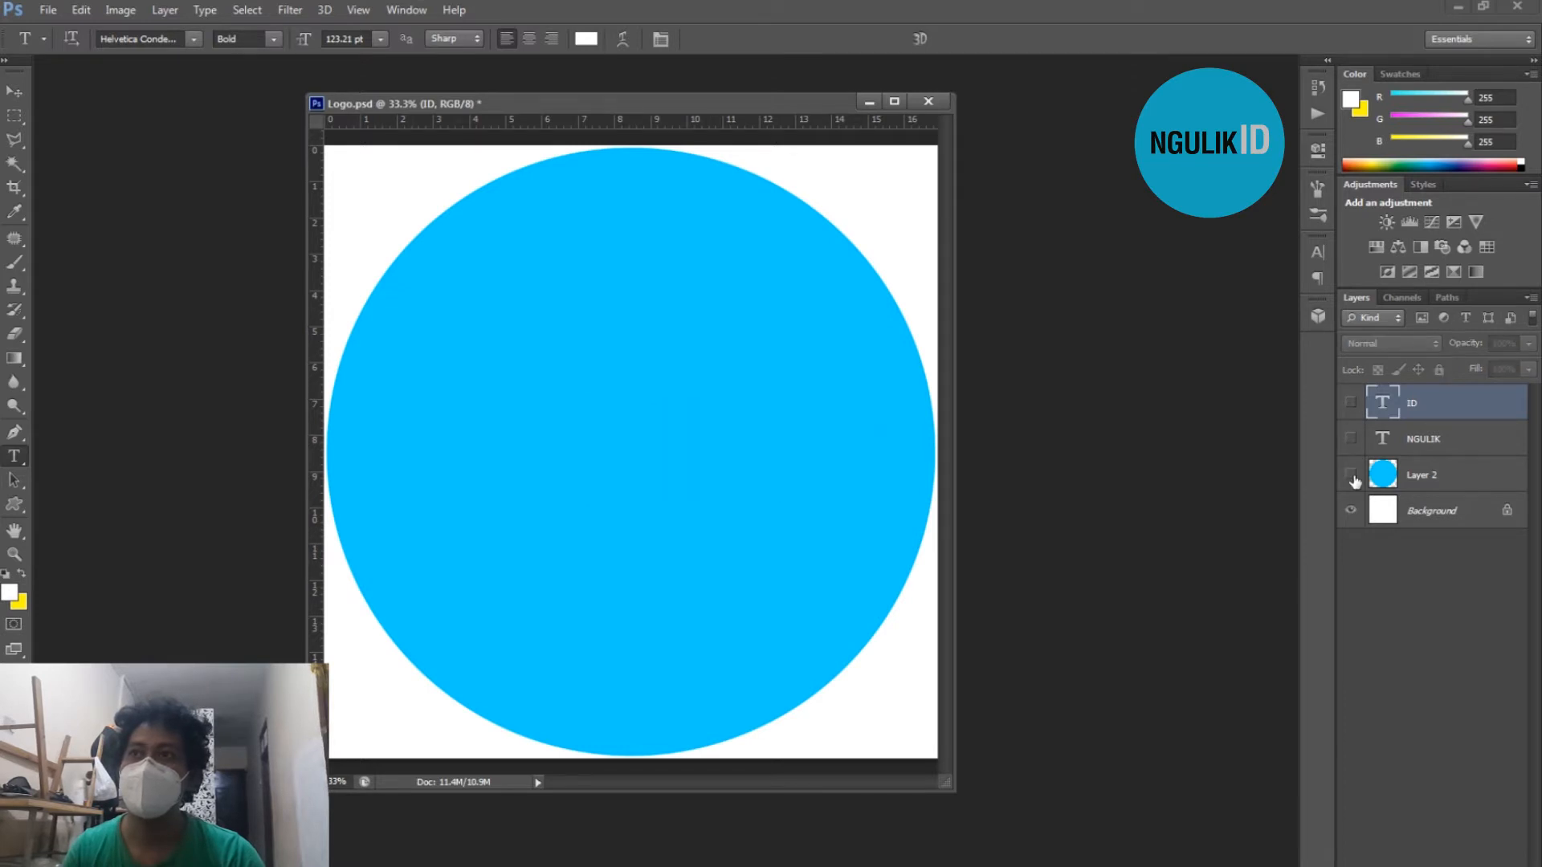
pyautogui.click(1356, 480)
pyautogui.moveTo(438, 106); pyautogui.dragTo(392, 99)
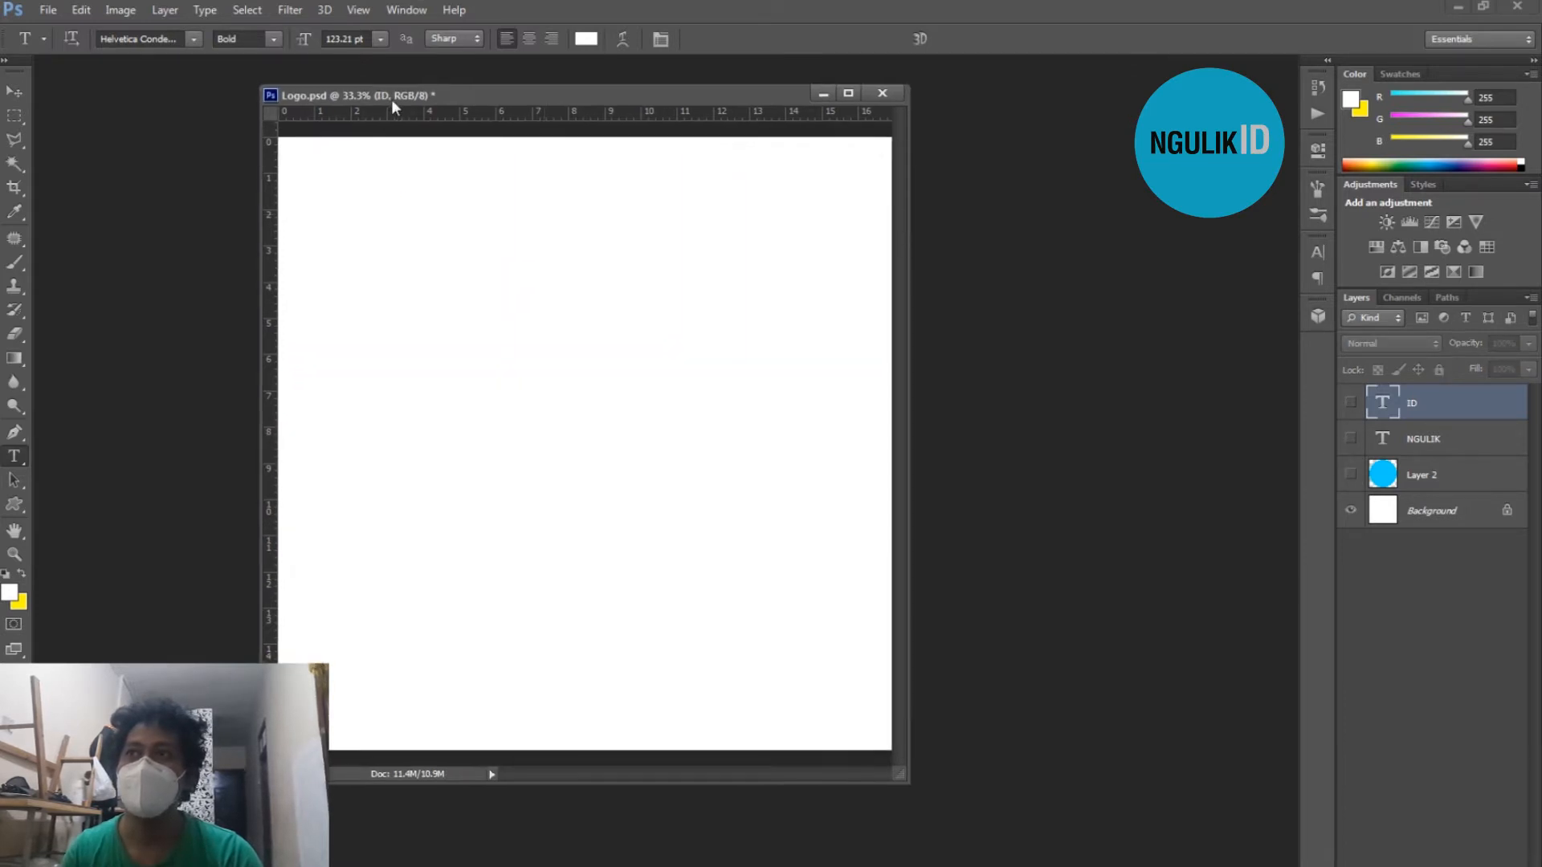
pyautogui.moveTo(901, 771); pyautogui.dragTo(1043, 812)
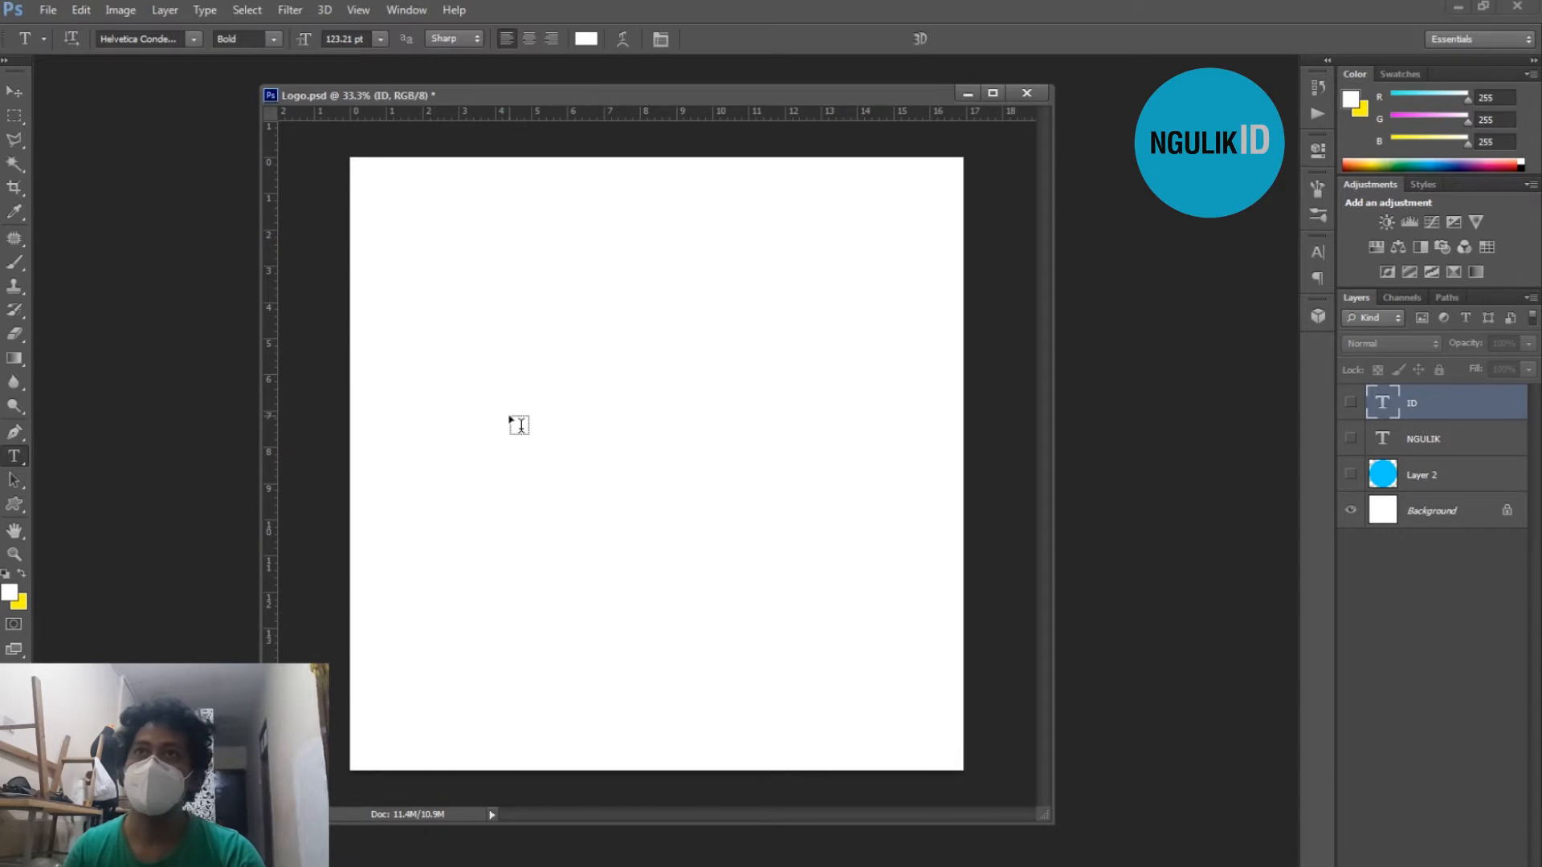
# Add the text KERIPIK KU on the blank canvas in black Bold lettering at 36 pt
pyautogui.click(530, 414)
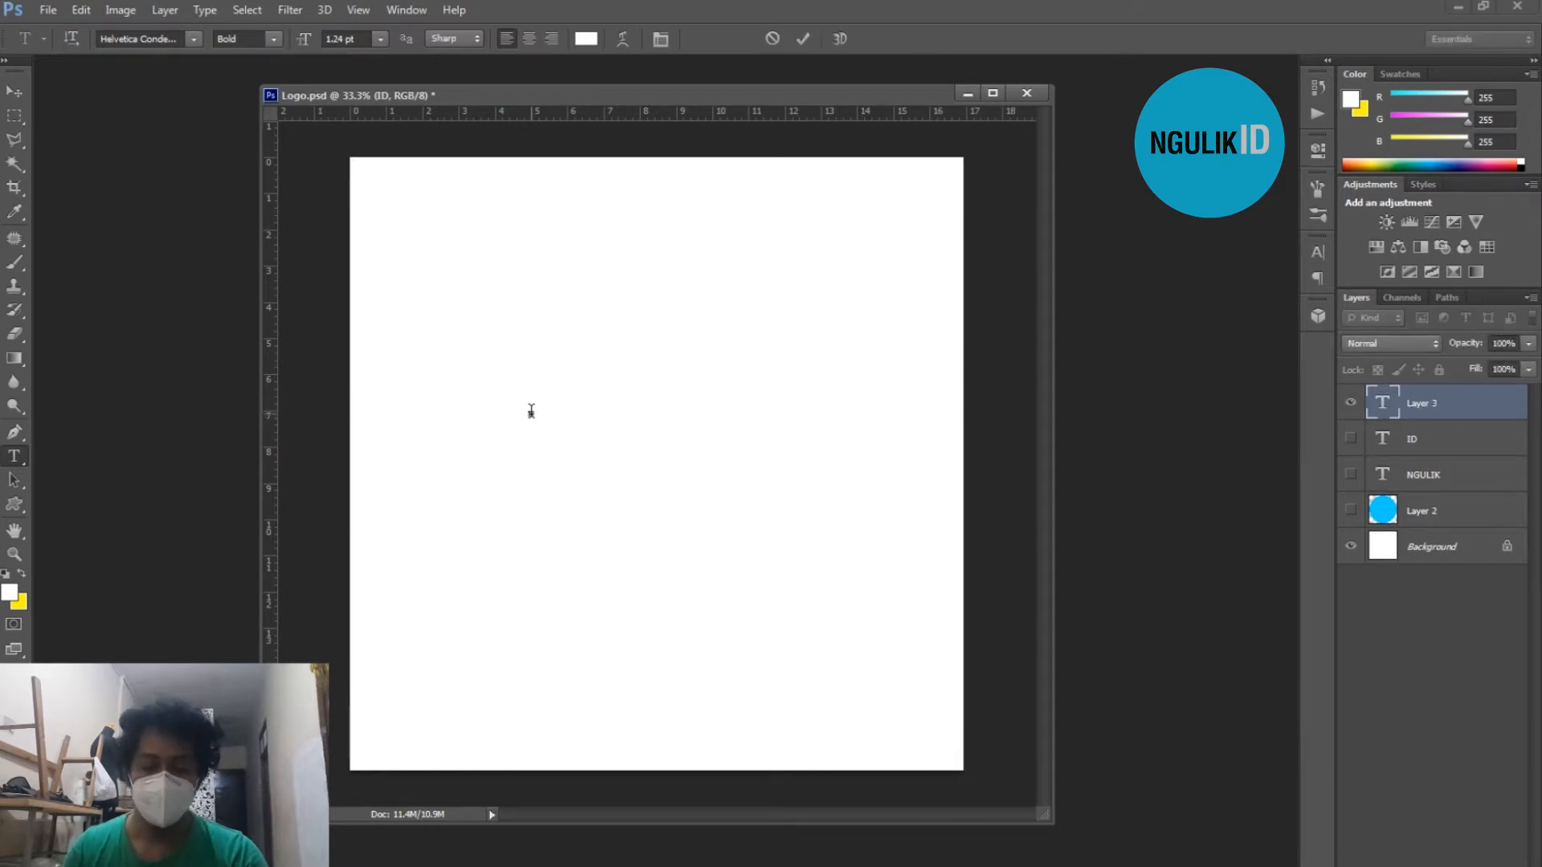
pyautogui.click(380, 38)
pyautogui.click(373, 291)
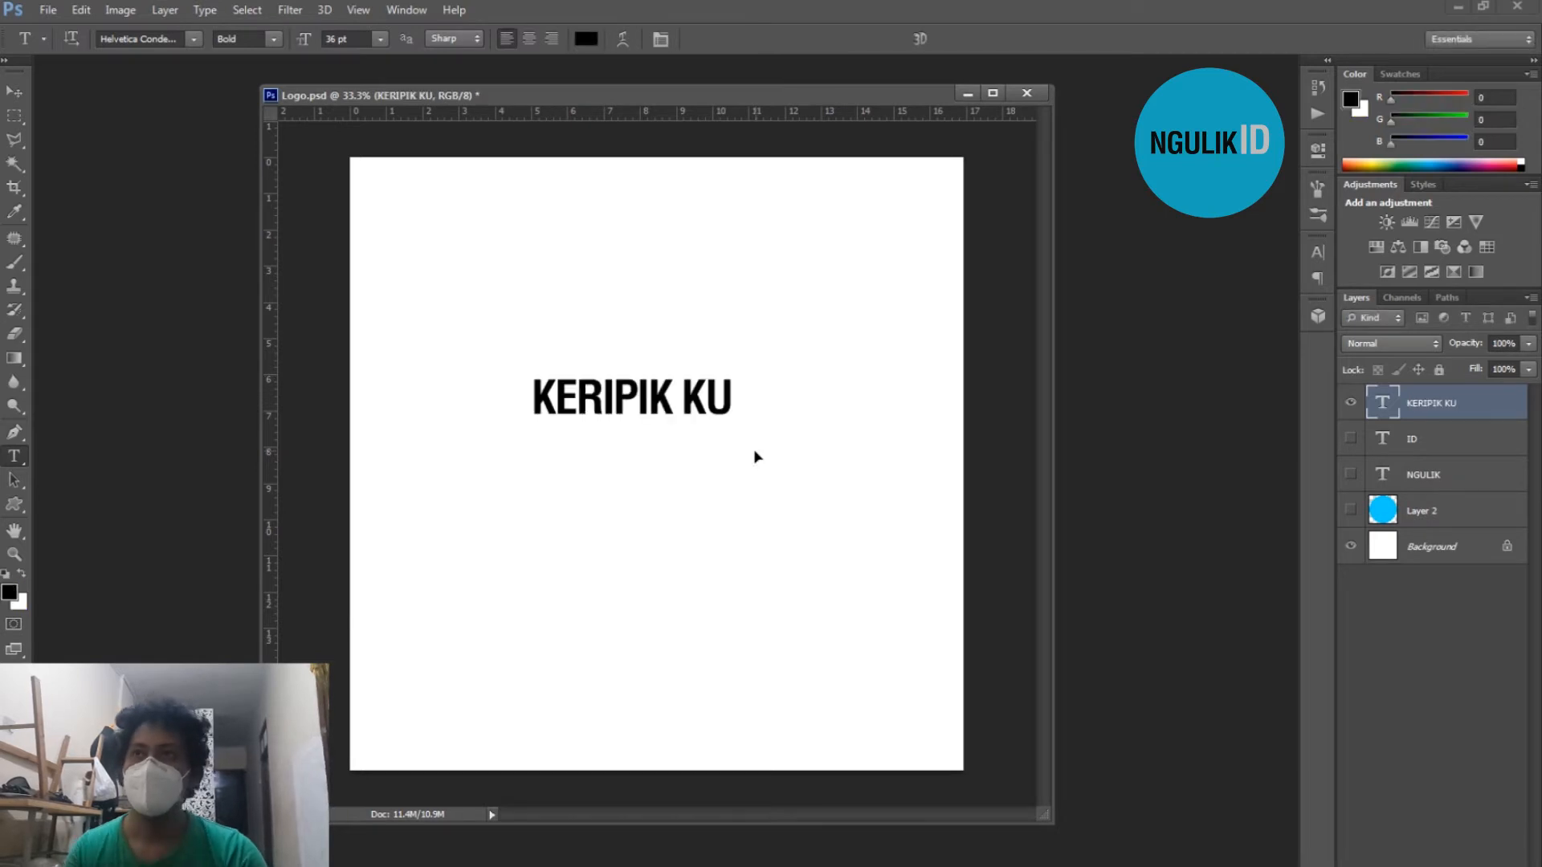
# Scale the KERIPIK KU text proportionally to about 194% and move it to the middle of the canvas
pyautogui.moveTo(754, 454); pyautogui.dragTo(854, 575)
pyautogui.hotkey('ctrl', 't')
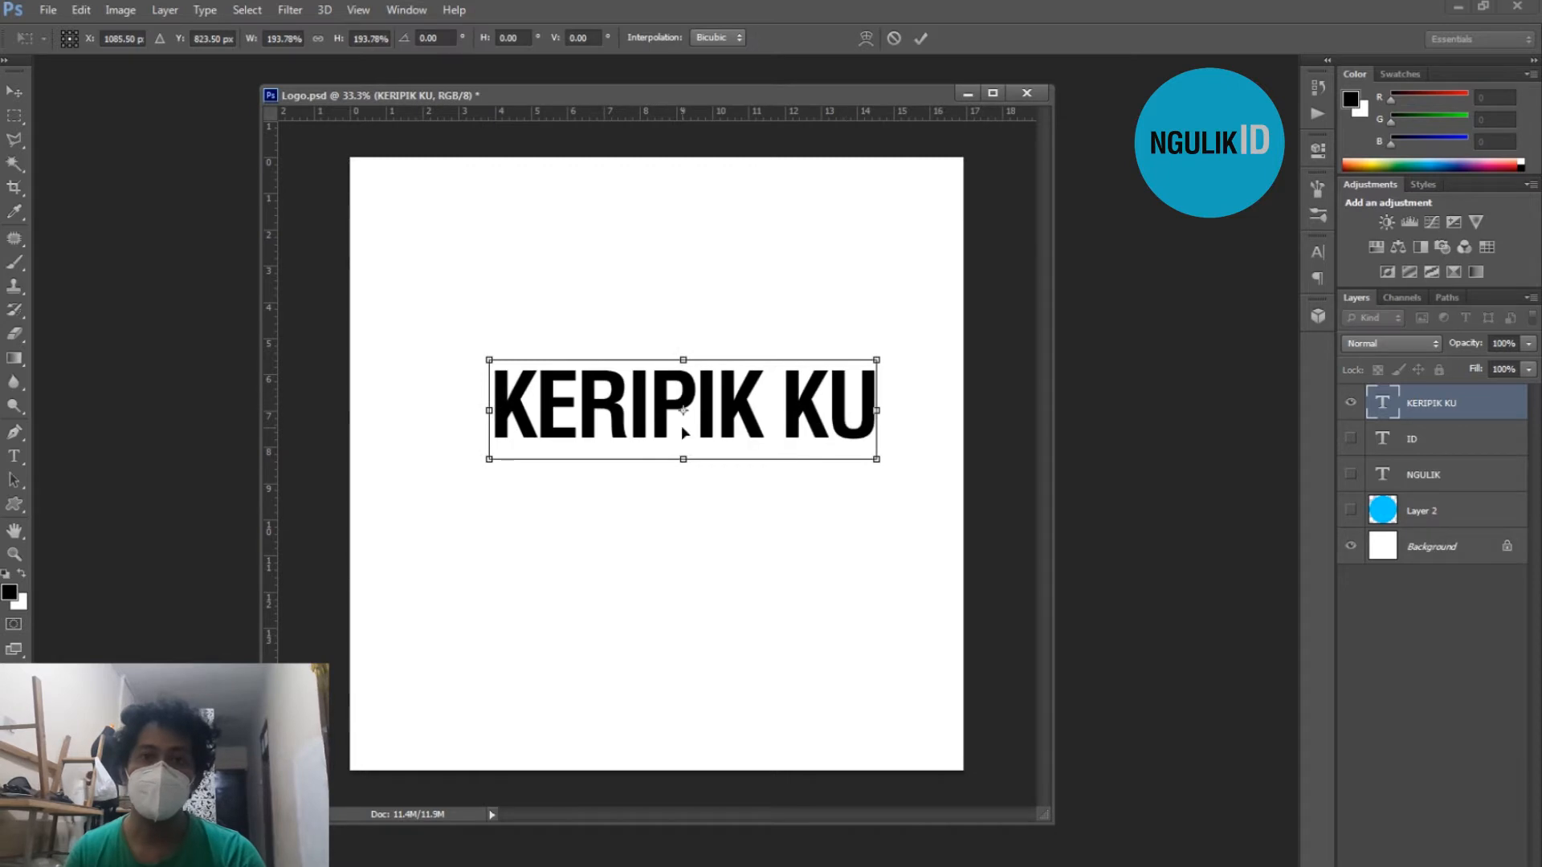
pyautogui.moveTo(740, 422); pyautogui.dragTo(739, 451)
pyautogui.press('Return')
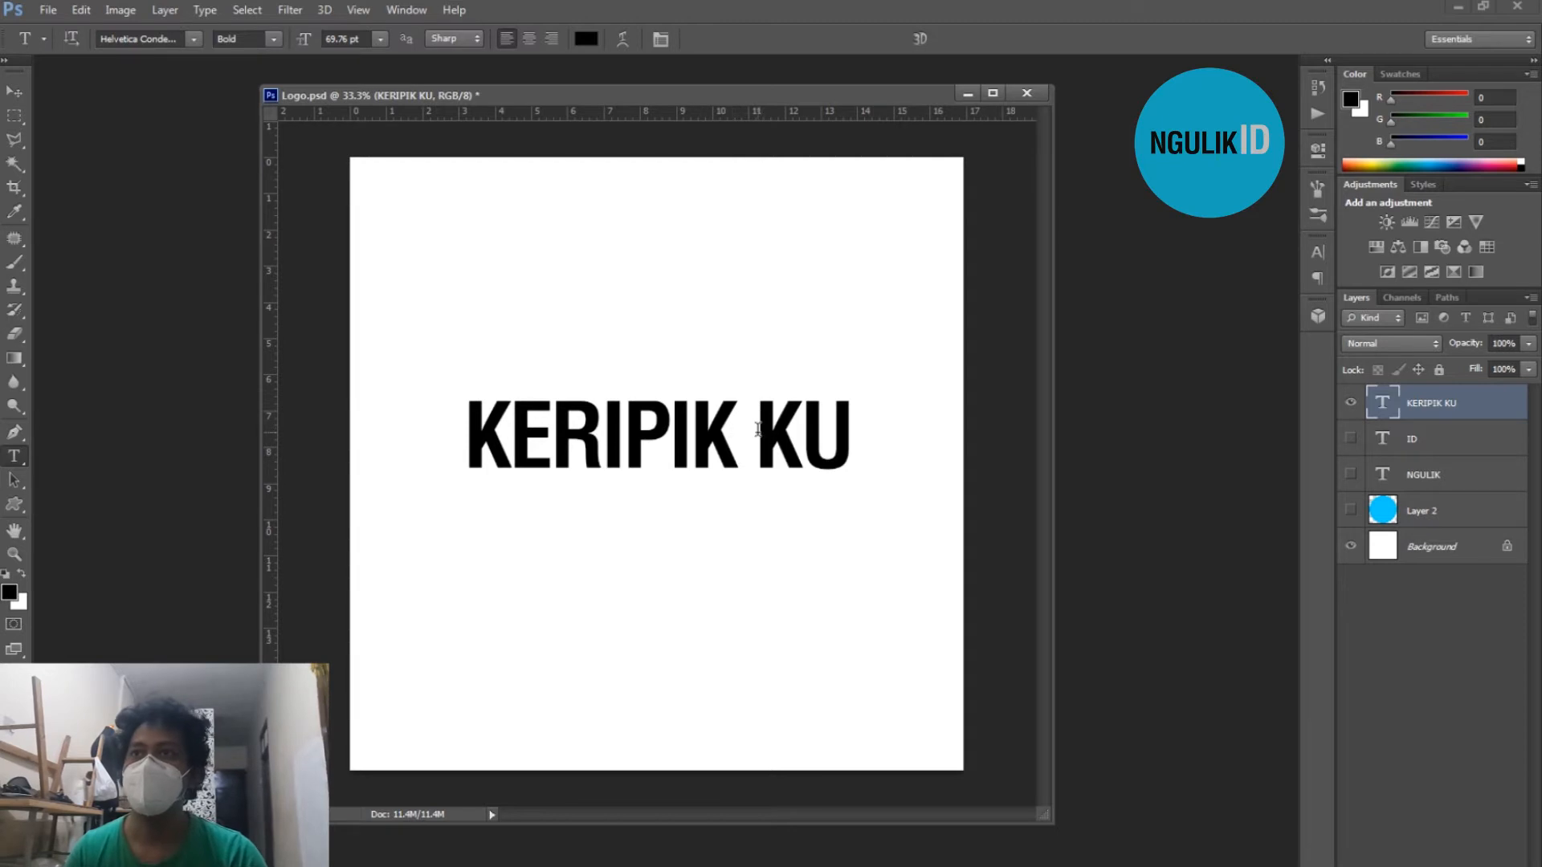
pyautogui.moveTo(715, 442); pyautogui.dragTo(704, 444)
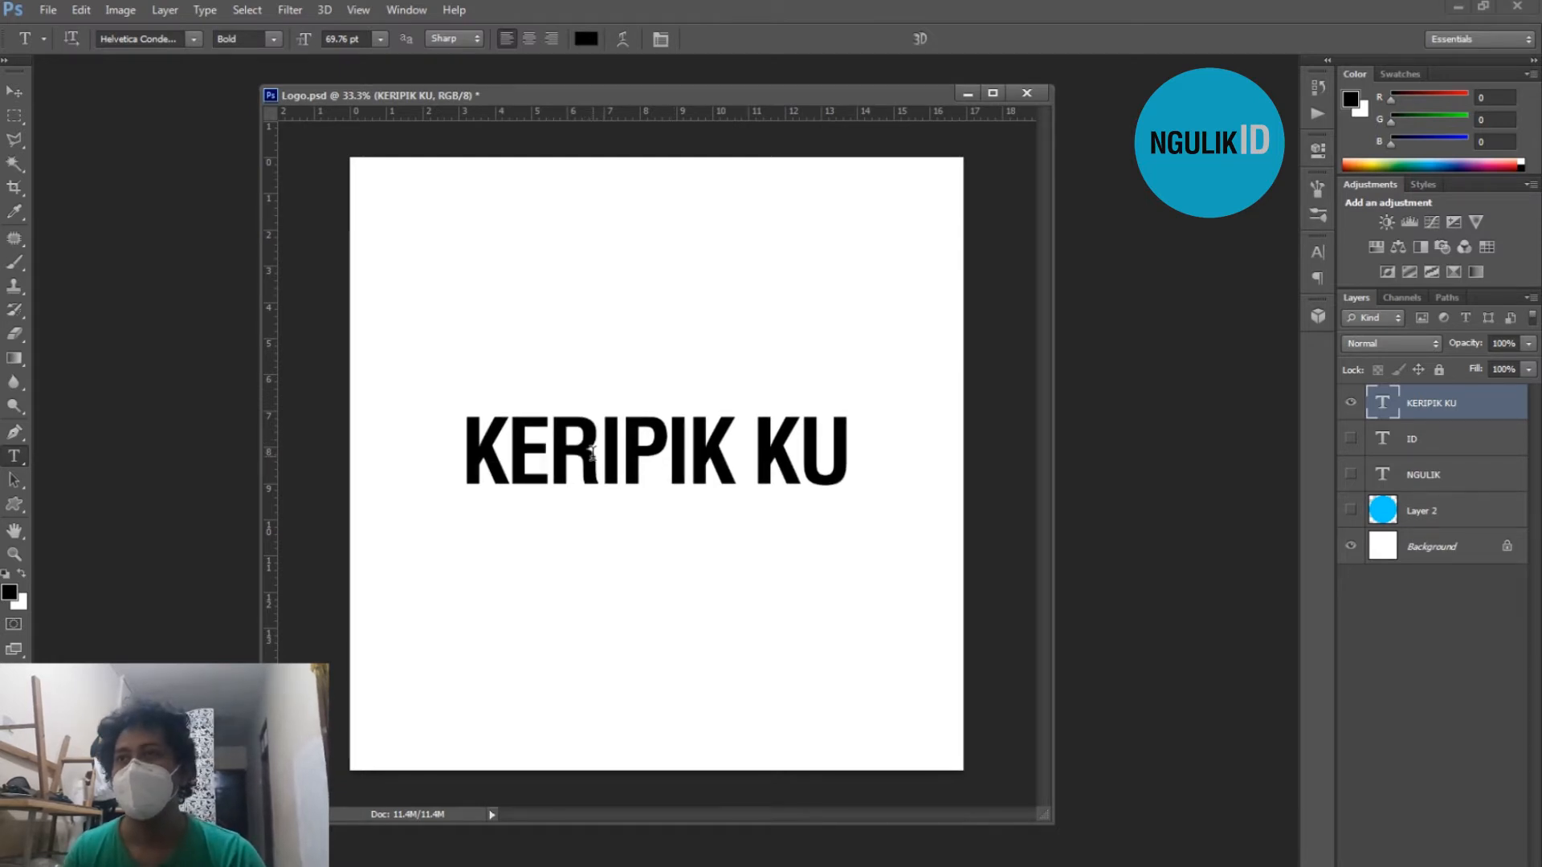
# Edit the text to read KERIPIKKU without the space and enlarge it to about 93 pt
pyautogui.click(684, 446)
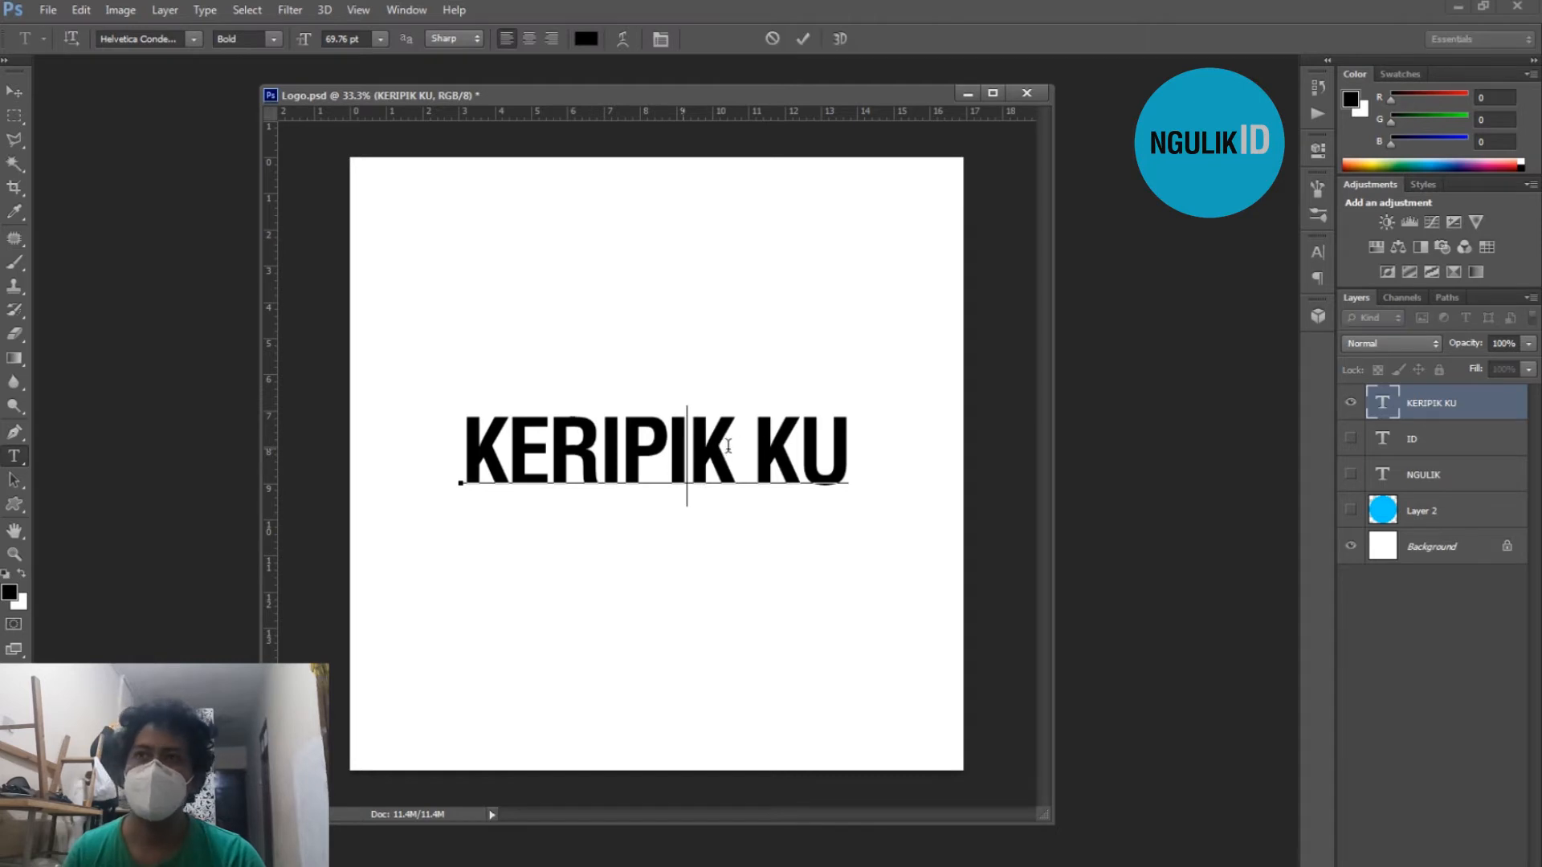
pyautogui.doubleClick(732, 444)
pyautogui.click(732, 438)
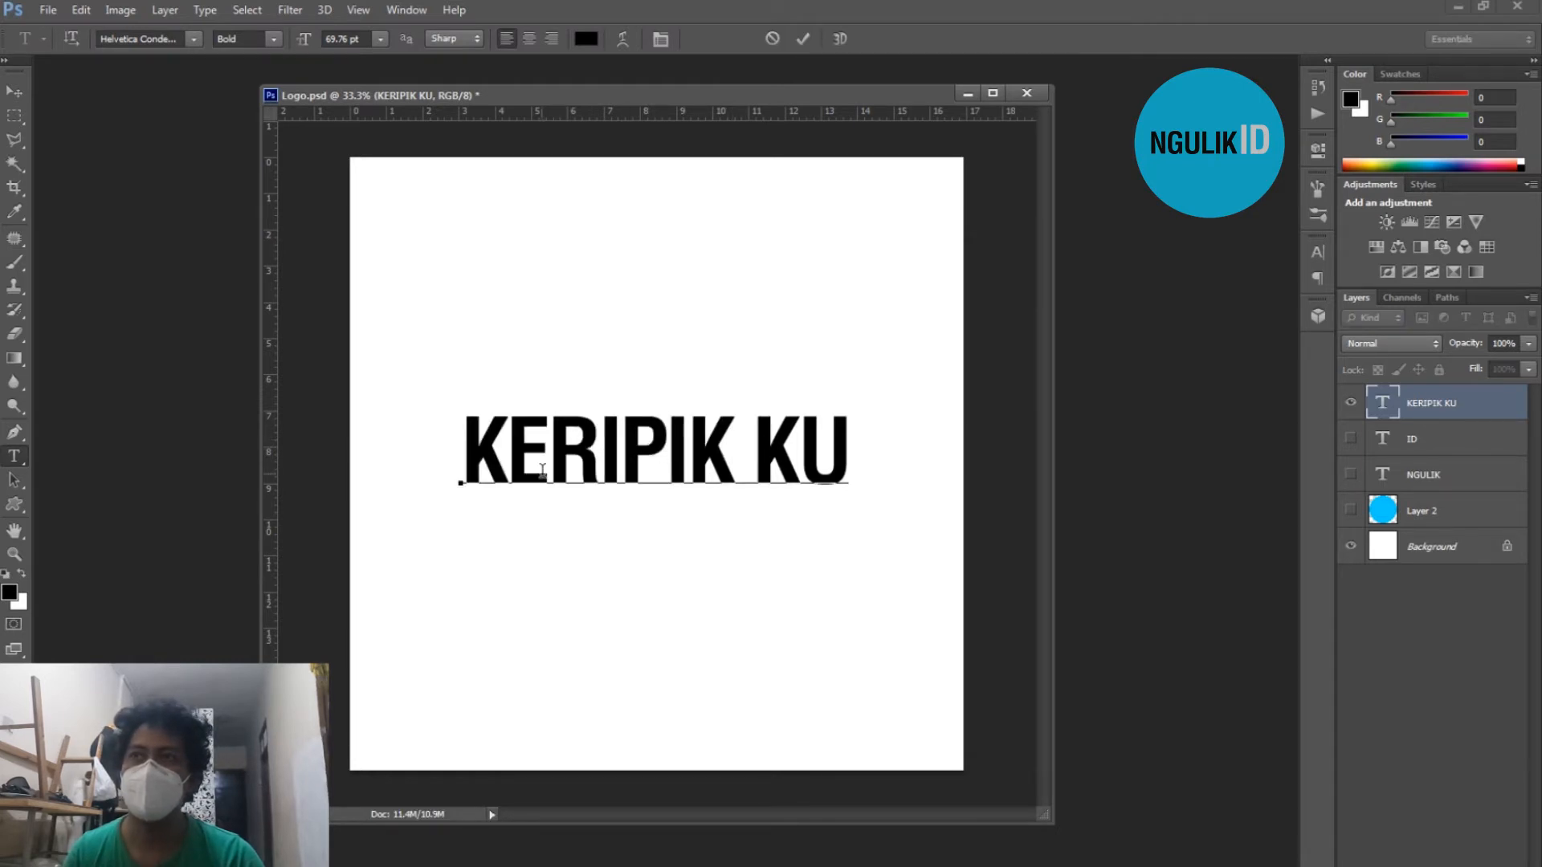
pyautogui.moveTo(462, 450); pyautogui.dragTo(834, 444)
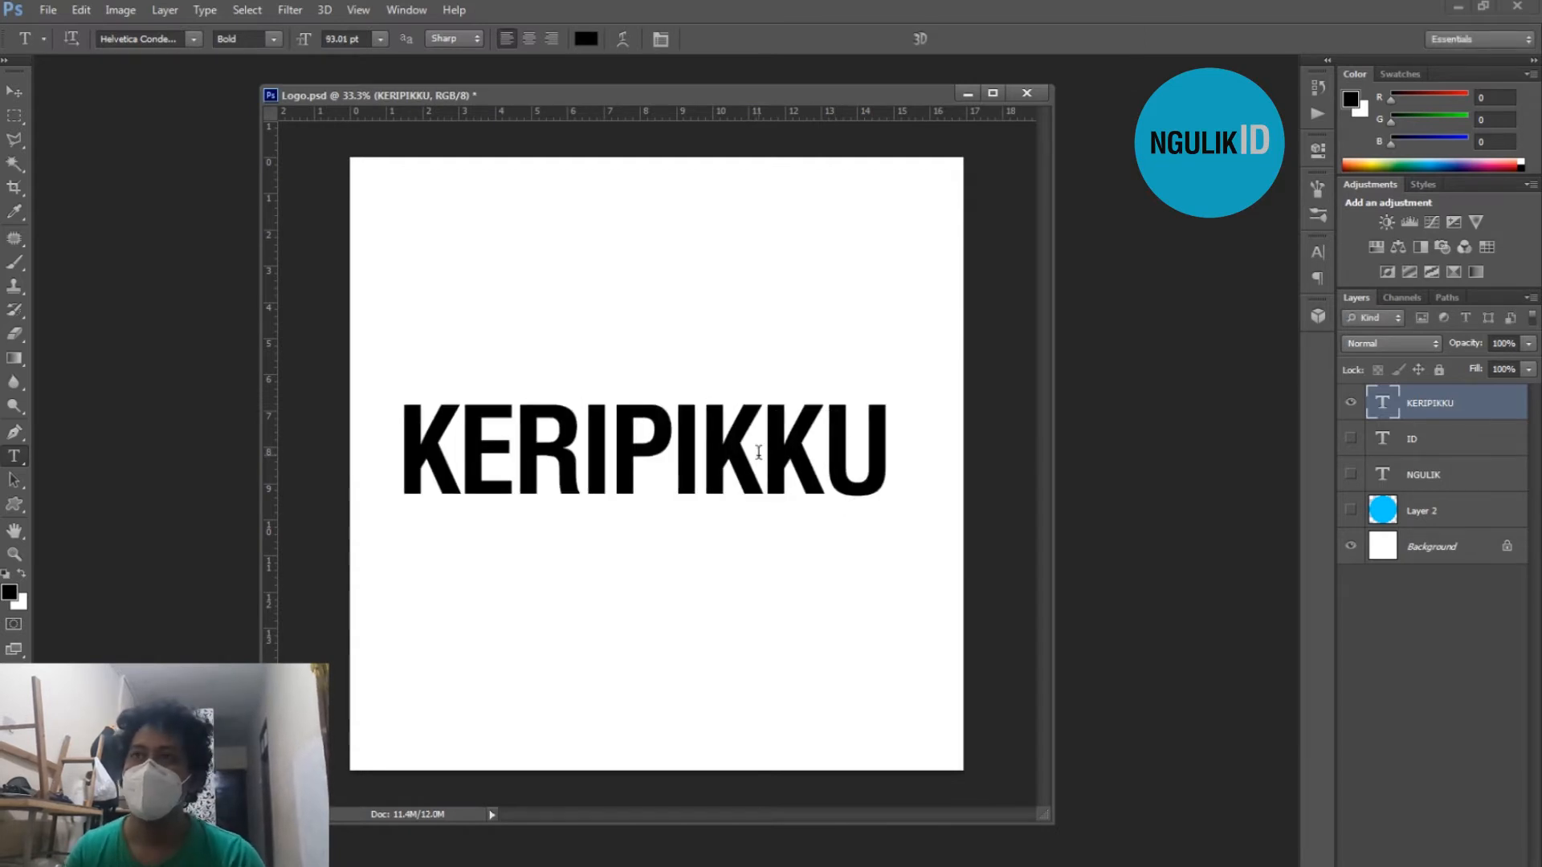
# Nudge the KERIPIKKU text slightly right and down, undoing the last upward move
pyautogui.moveTo(778, 456); pyautogui.dragTo(787, 469)
pyautogui.moveTo(723, 516); pyautogui.dragTo(727, 500)
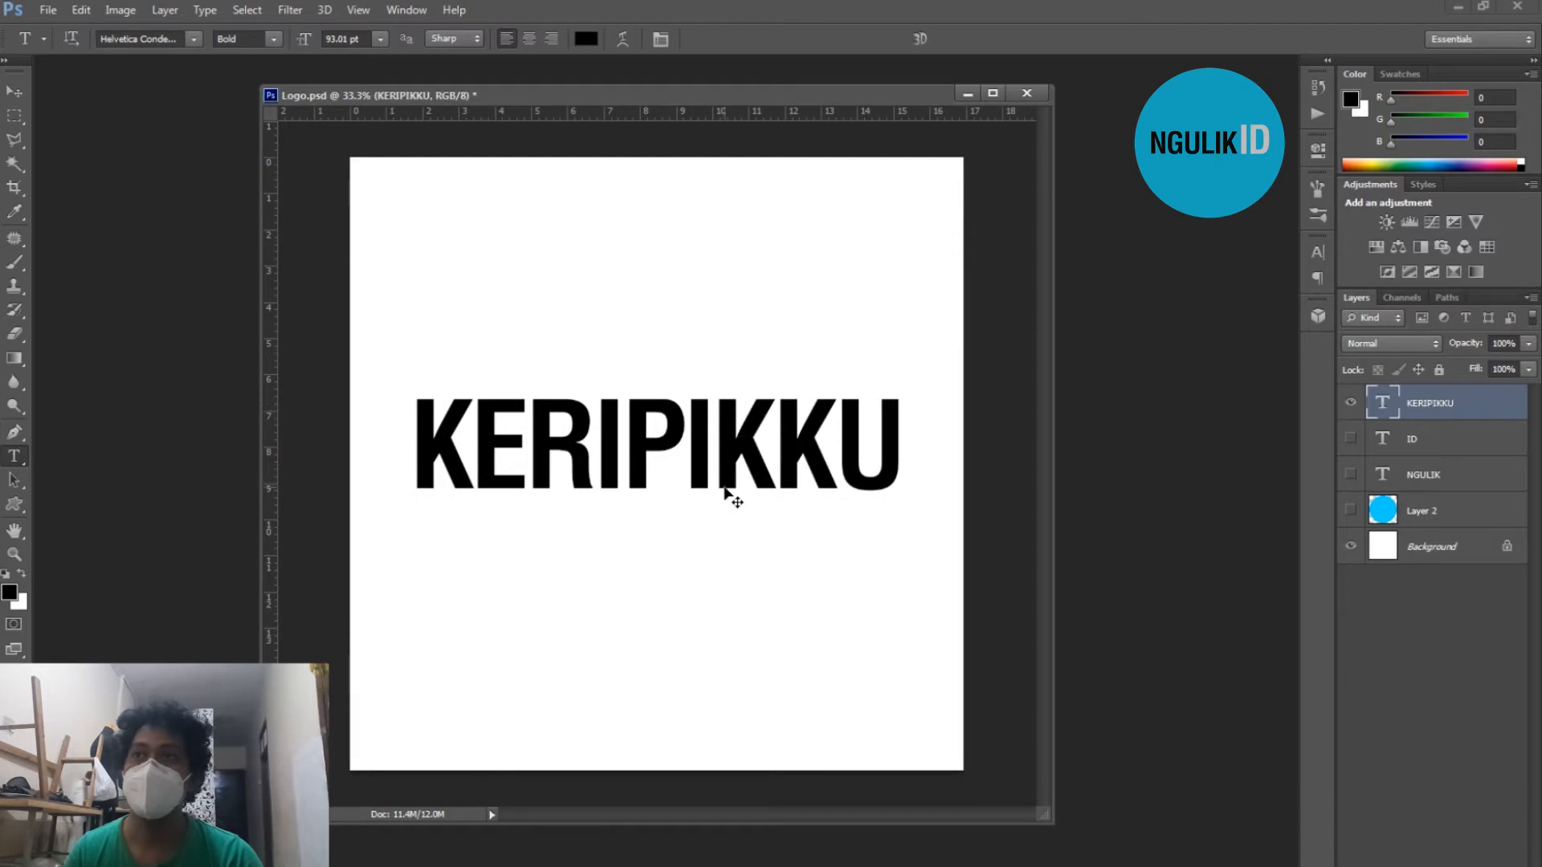
pyautogui.hotkey('ctrl', 'z')
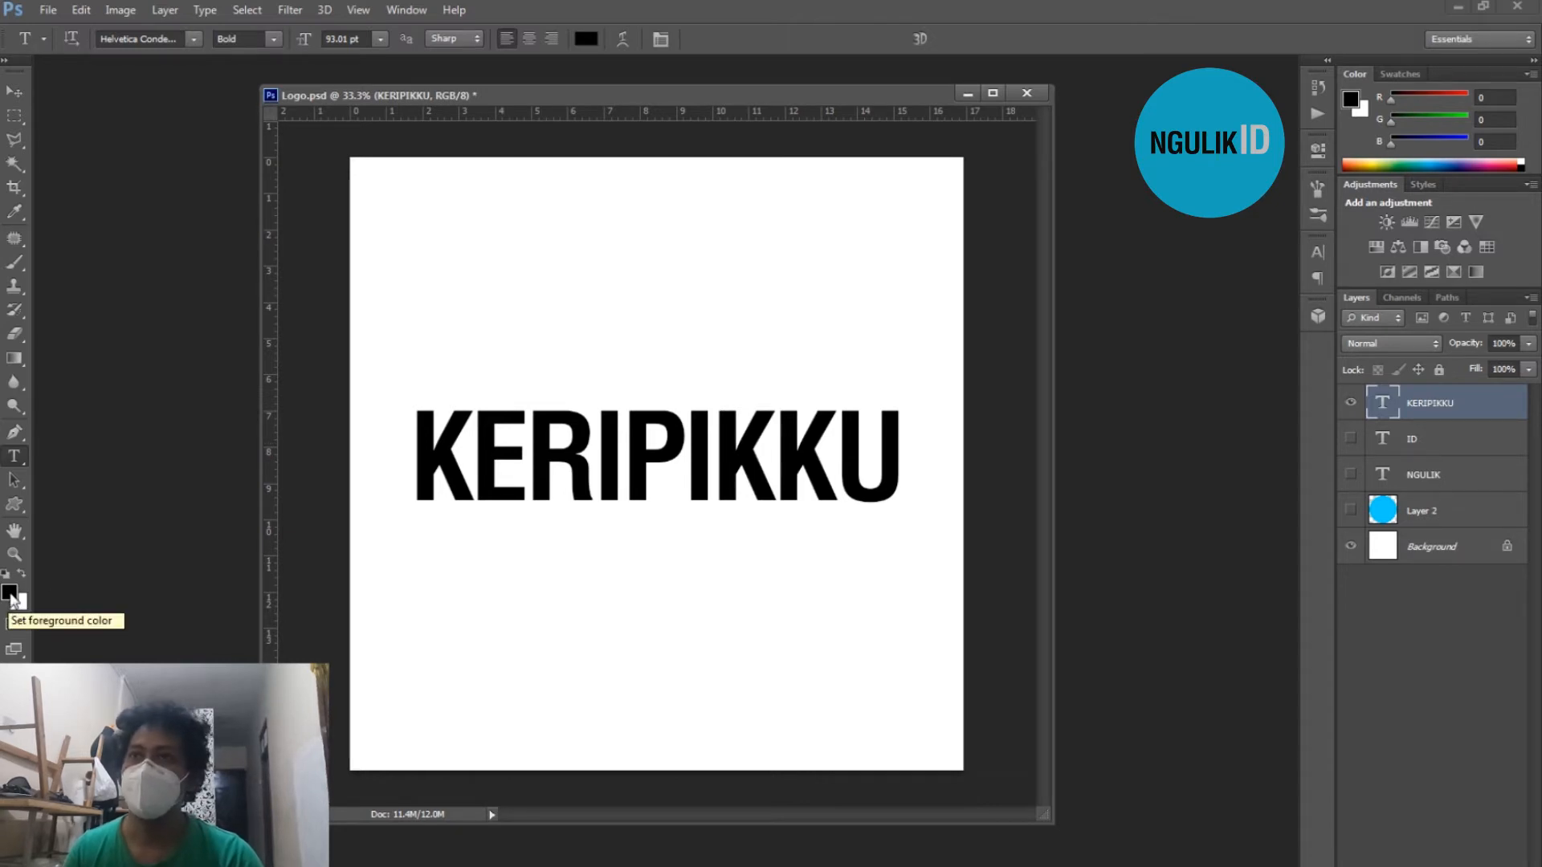
# Recolour the whole KERIPIKKU text dark red with R 148, G 0, B 0 (hex 940000)
pyautogui.click(10, 595)
pyautogui.click(986, 591)
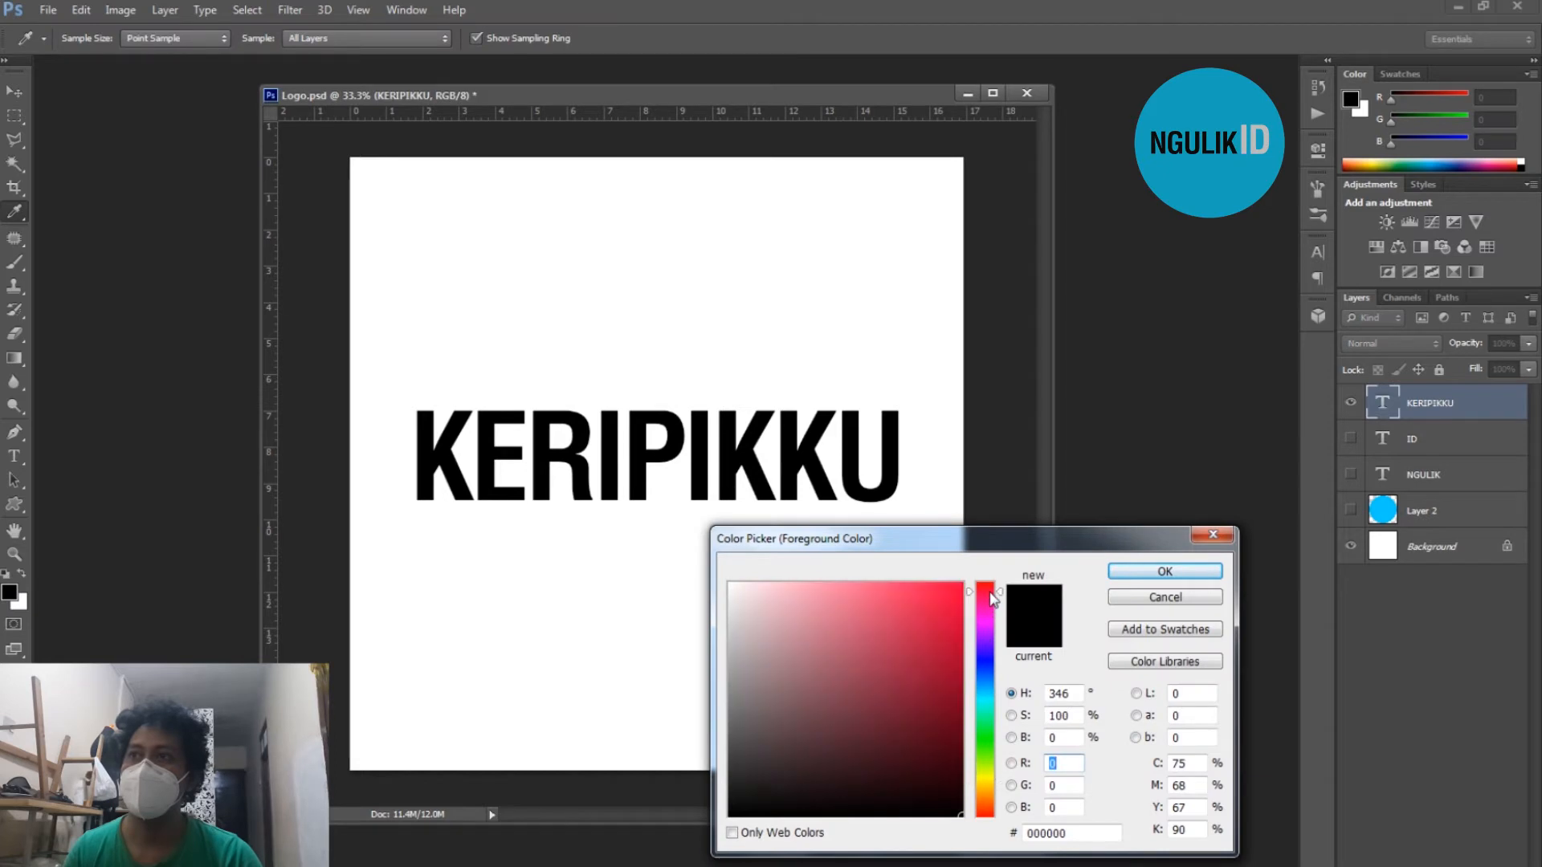
pyautogui.moveTo(927, 622); pyautogui.dragTo(1001, 653)
pyautogui.moveTo(998, 589); pyautogui.dragTo(1000, 573)
pyautogui.write('148')
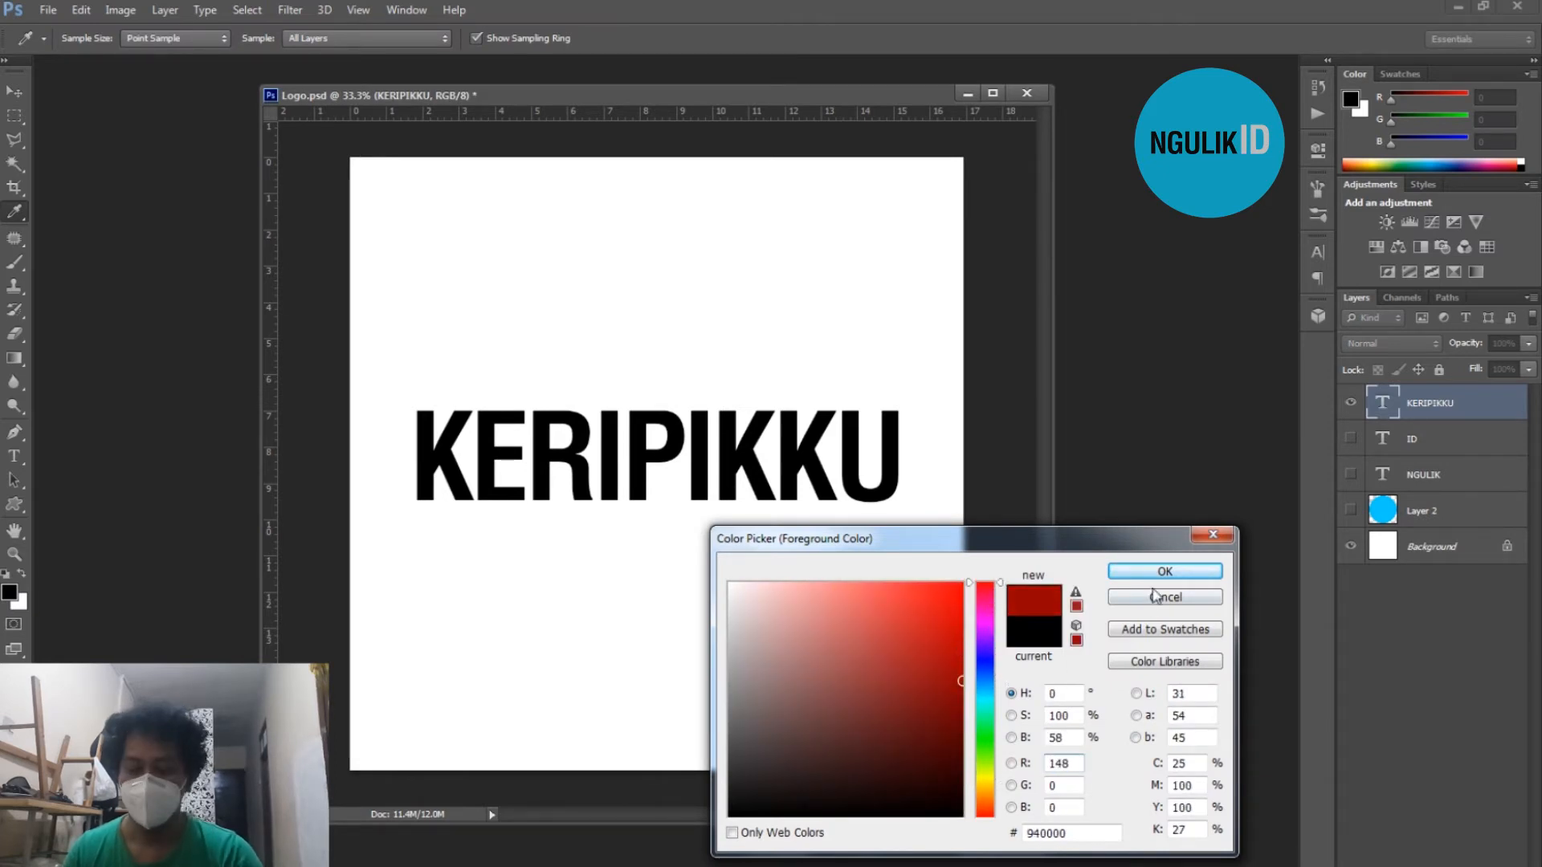
pyautogui.click(1165, 572)
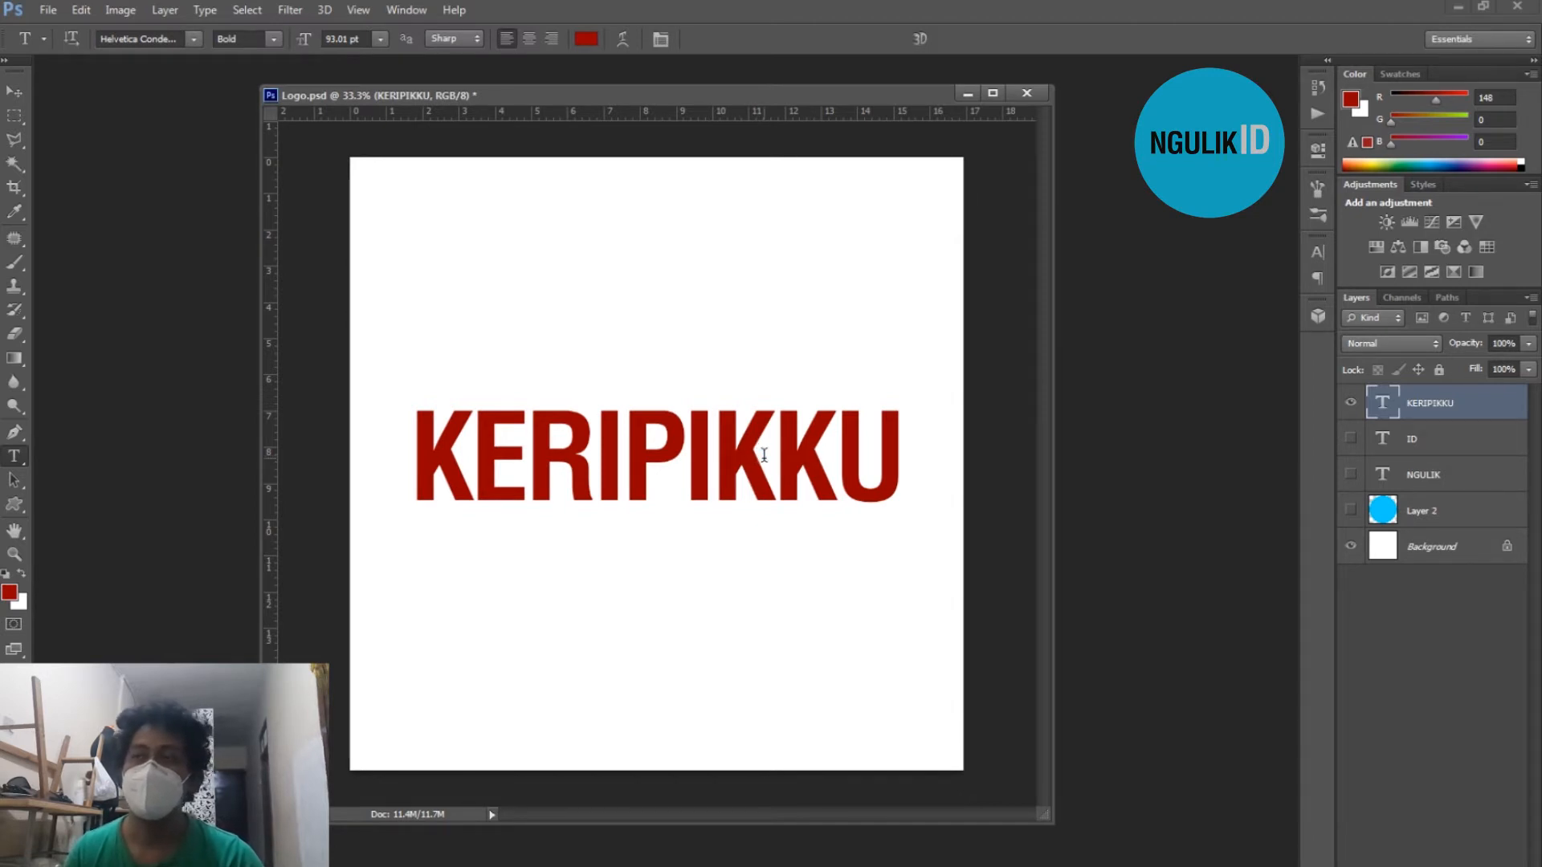
# Recolour only the last two letters, KU, grey with RGB 158, 158, 158
pyautogui.moveTo(764, 455); pyautogui.dragTo(980, 448)
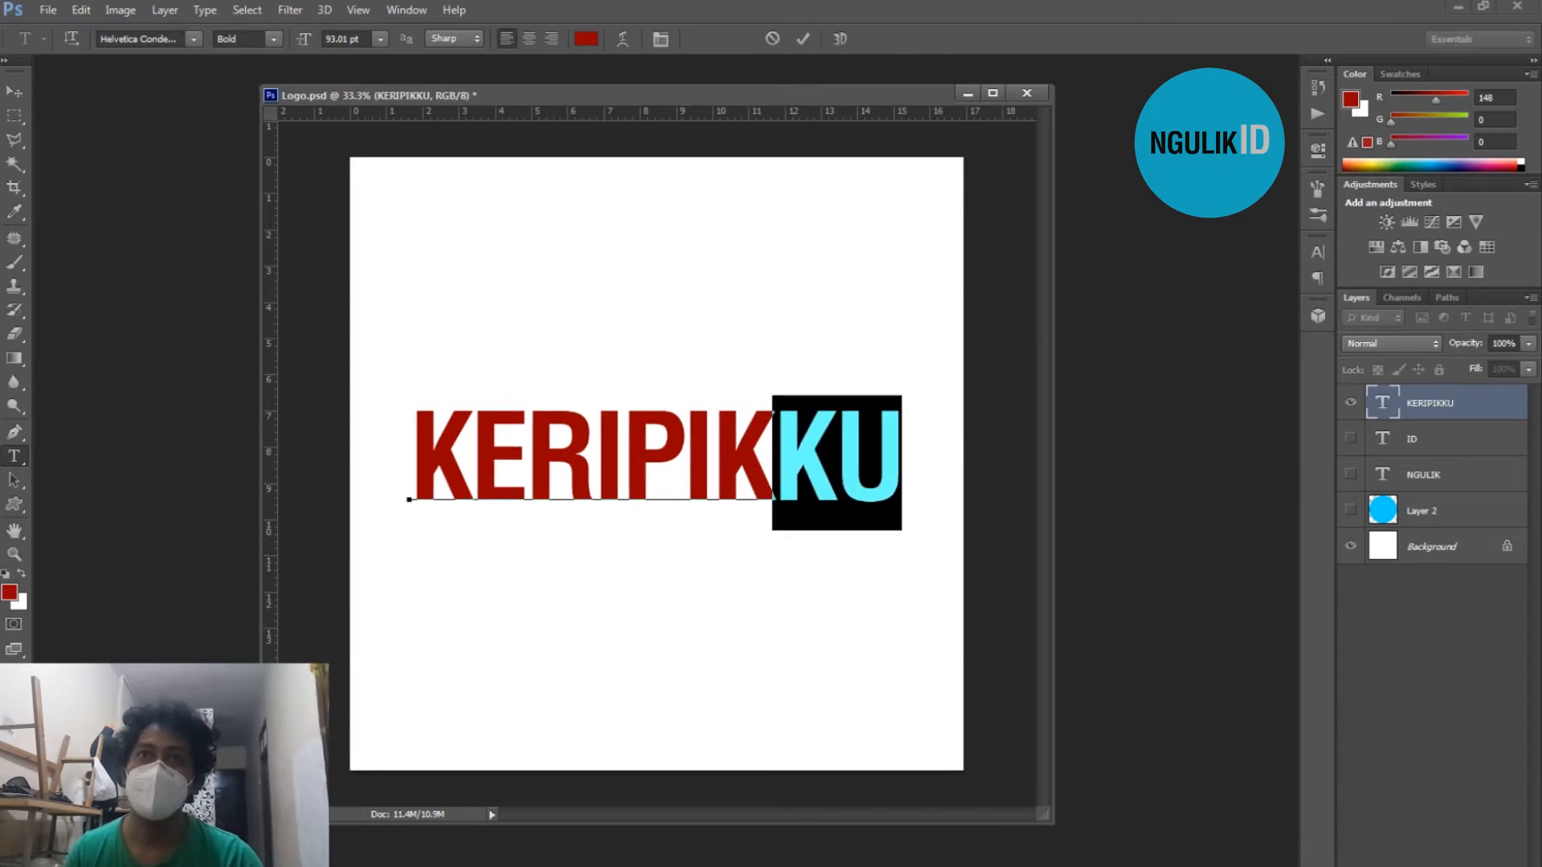
pyautogui.click(10, 593)
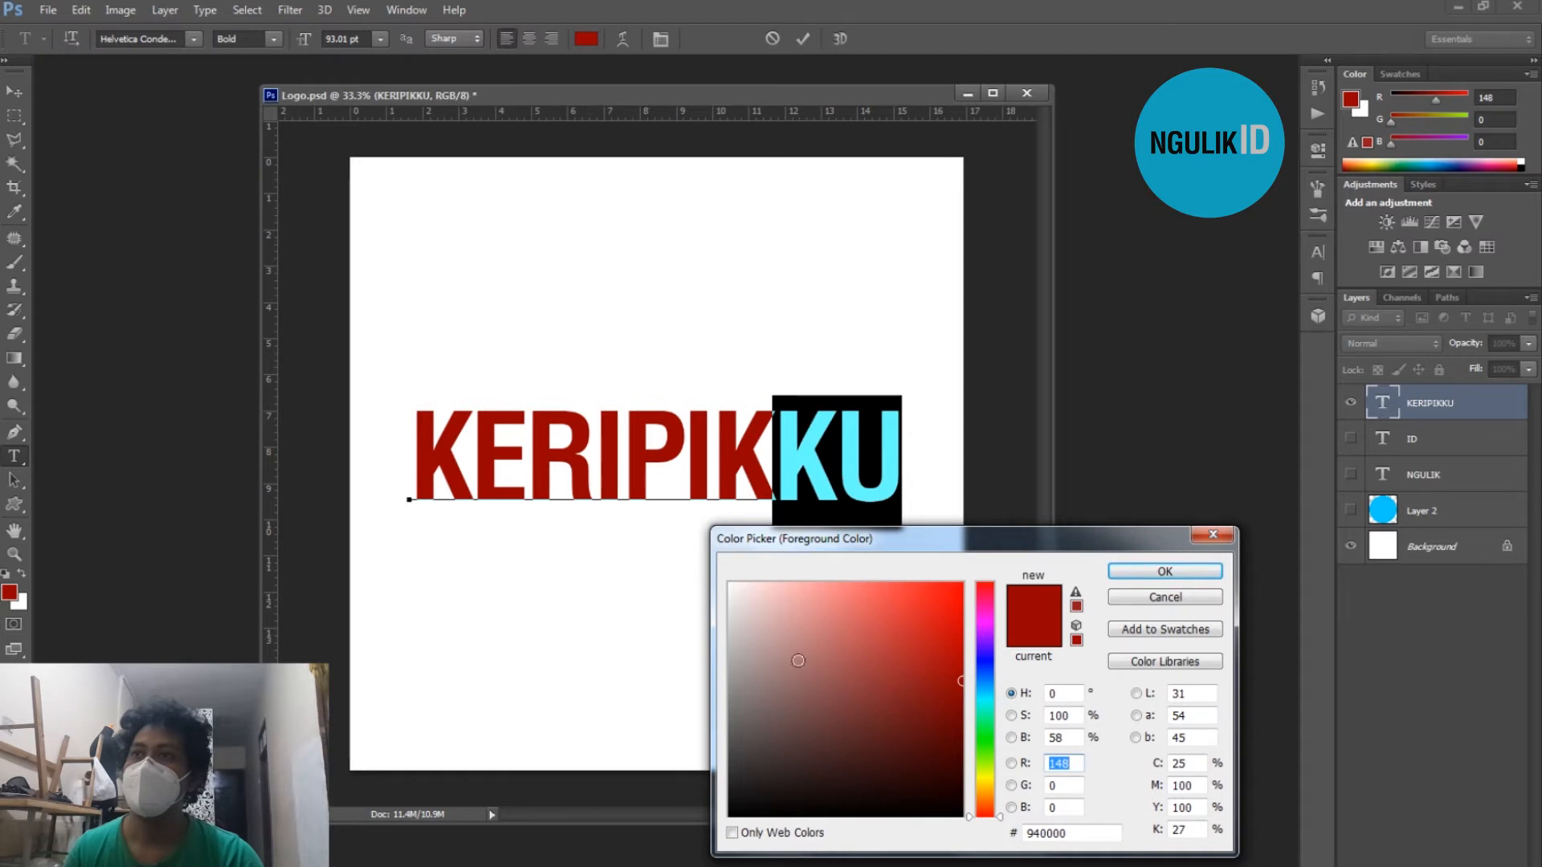
pyautogui.moveTo(785, 640)
pyautogui.mouseDown()
pyautogui.moveTo(676, 715)
pyautogui.moveTo(661, 654)
pyautogui.moveTo(662, 671)
pyautogui.mouseUp()
pyautogui.click(1165, 571)
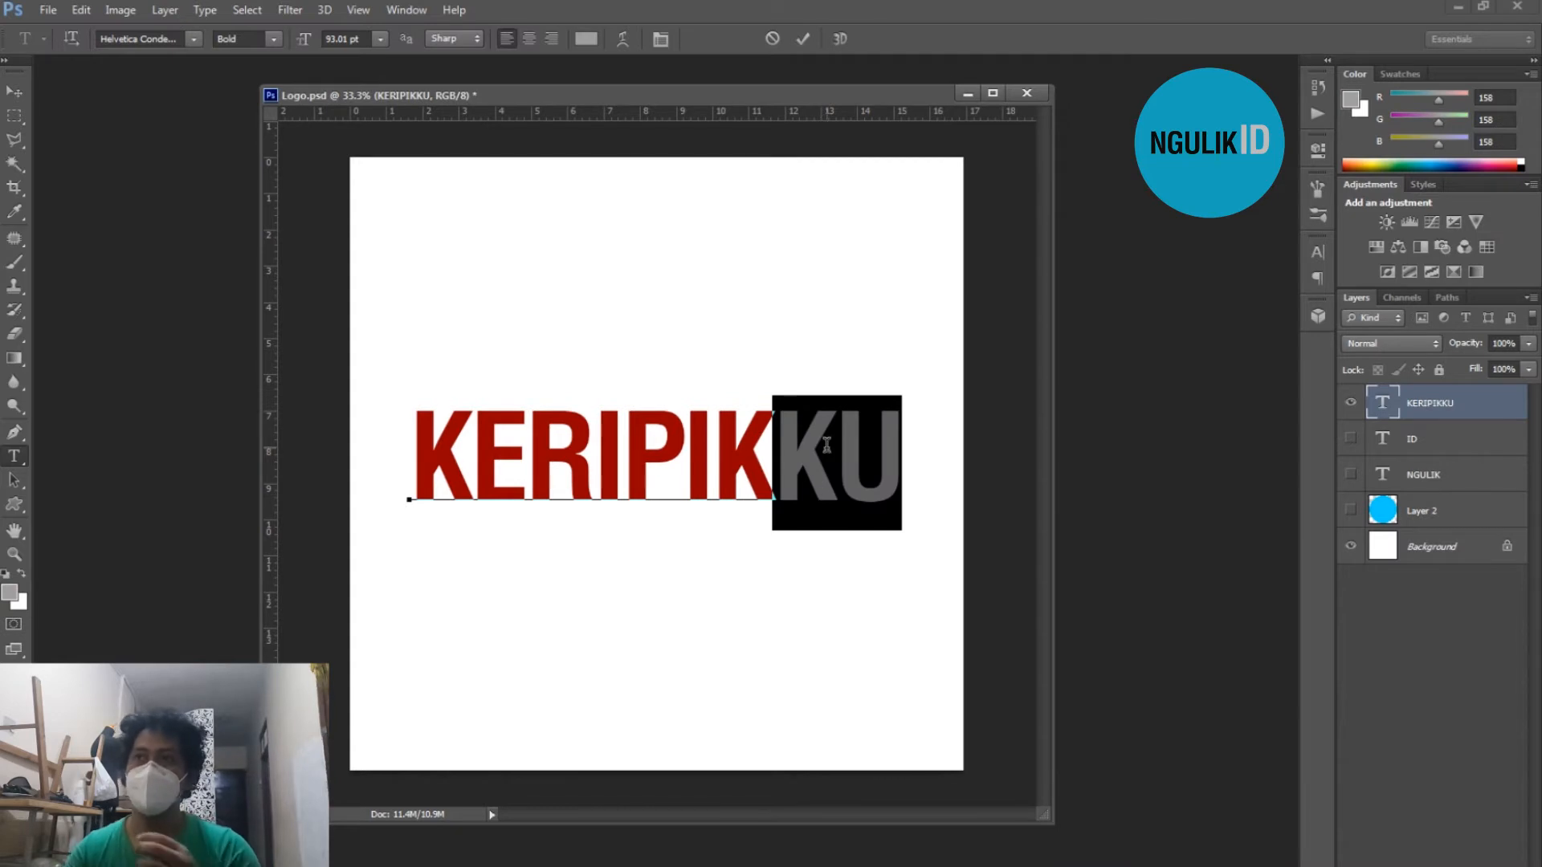
pyautogui.hotkey('ctrl', 'Return')
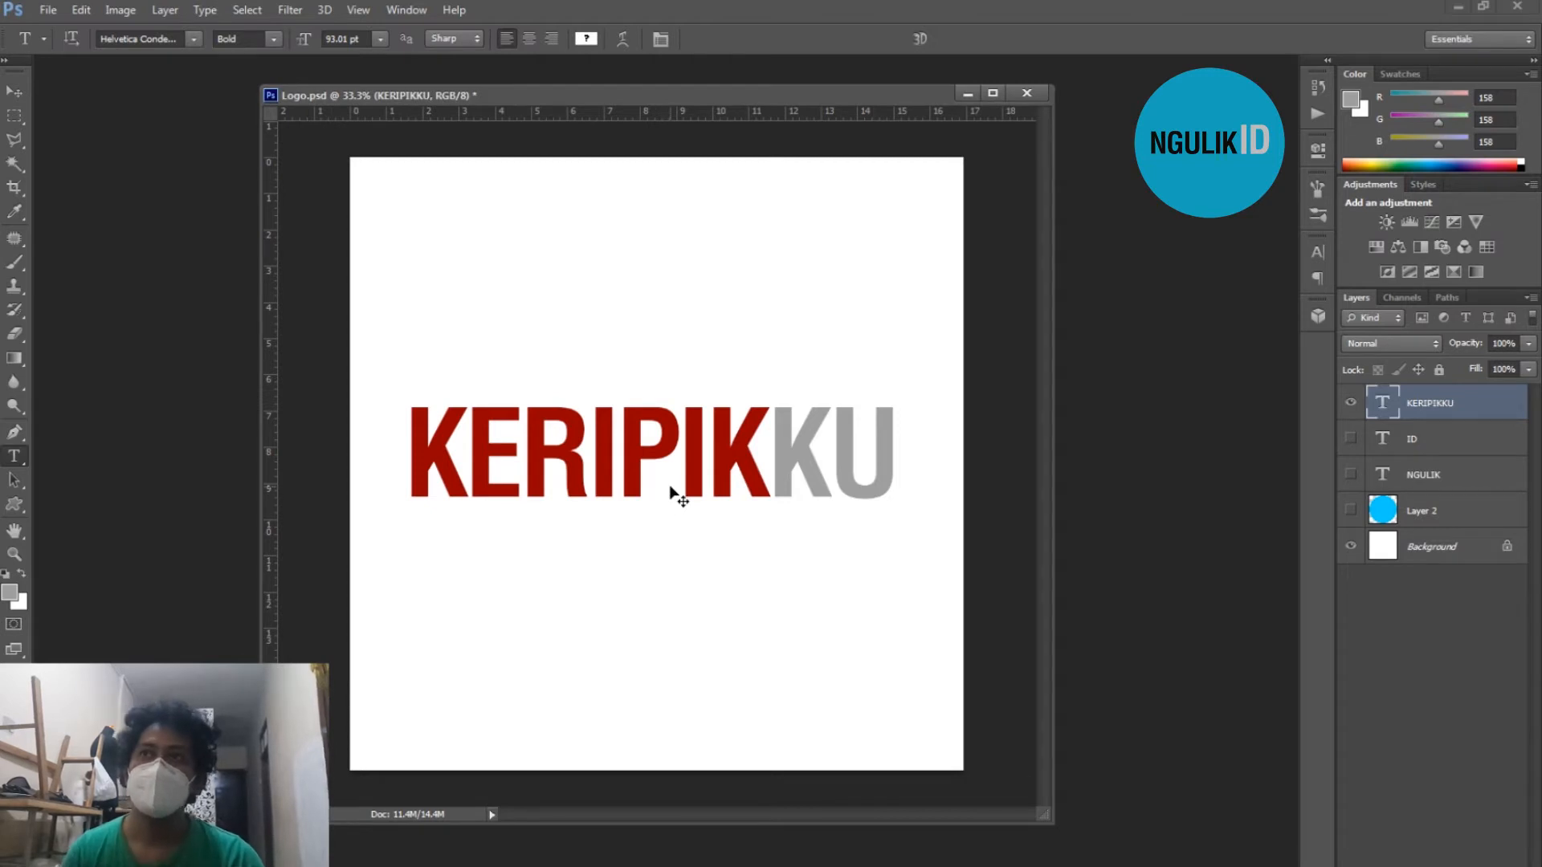
pyautogui.moveTo(767, 450); pyautogui.dragTo(336, 466)
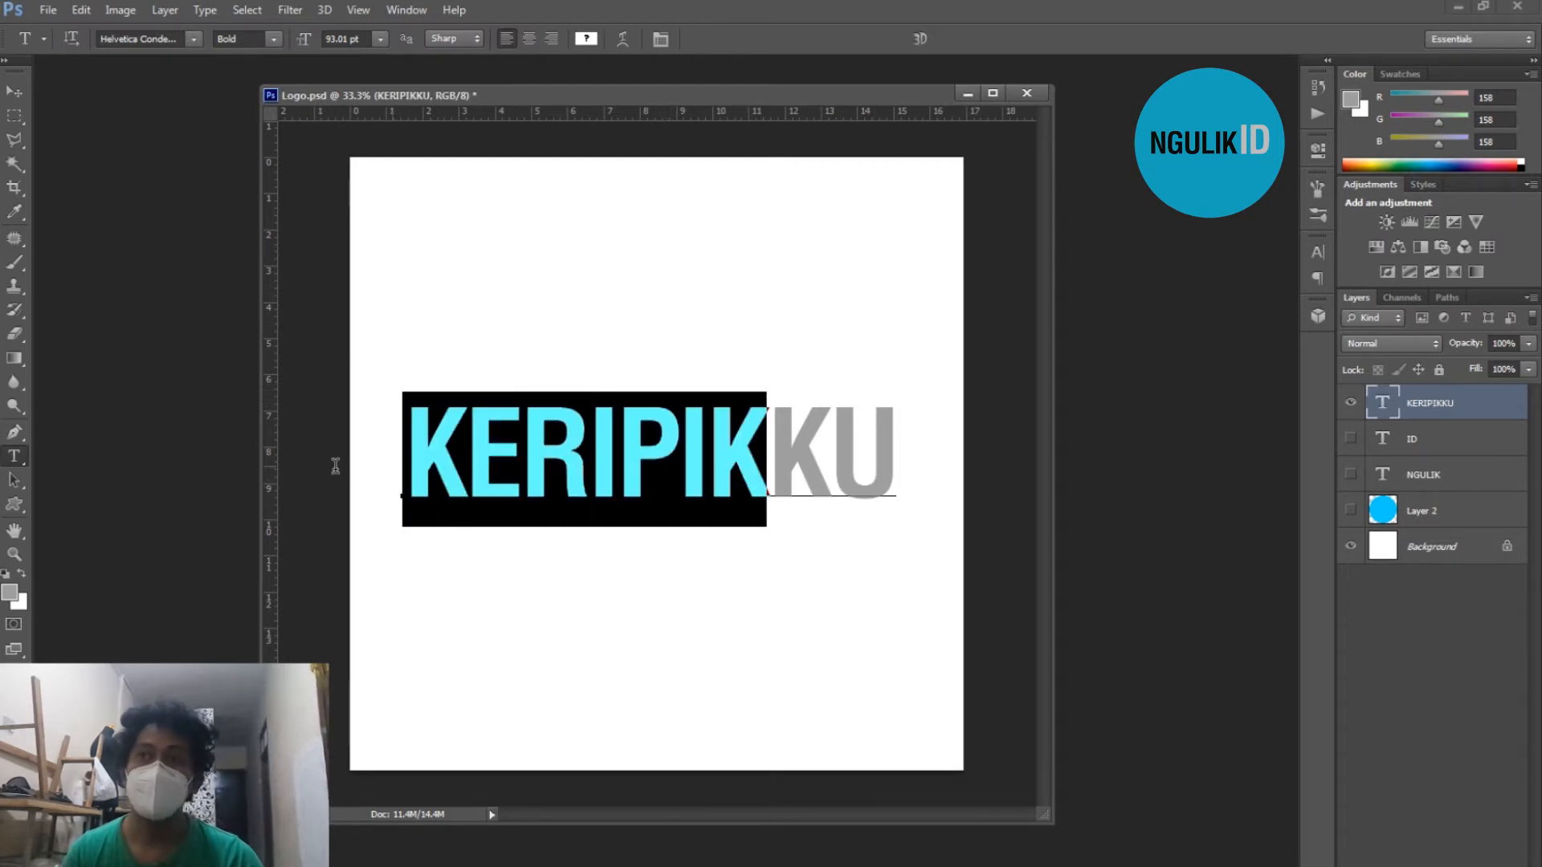
pyautogui.click(466, 476)
pyautogui.hotkey('ctrl', 'Return')
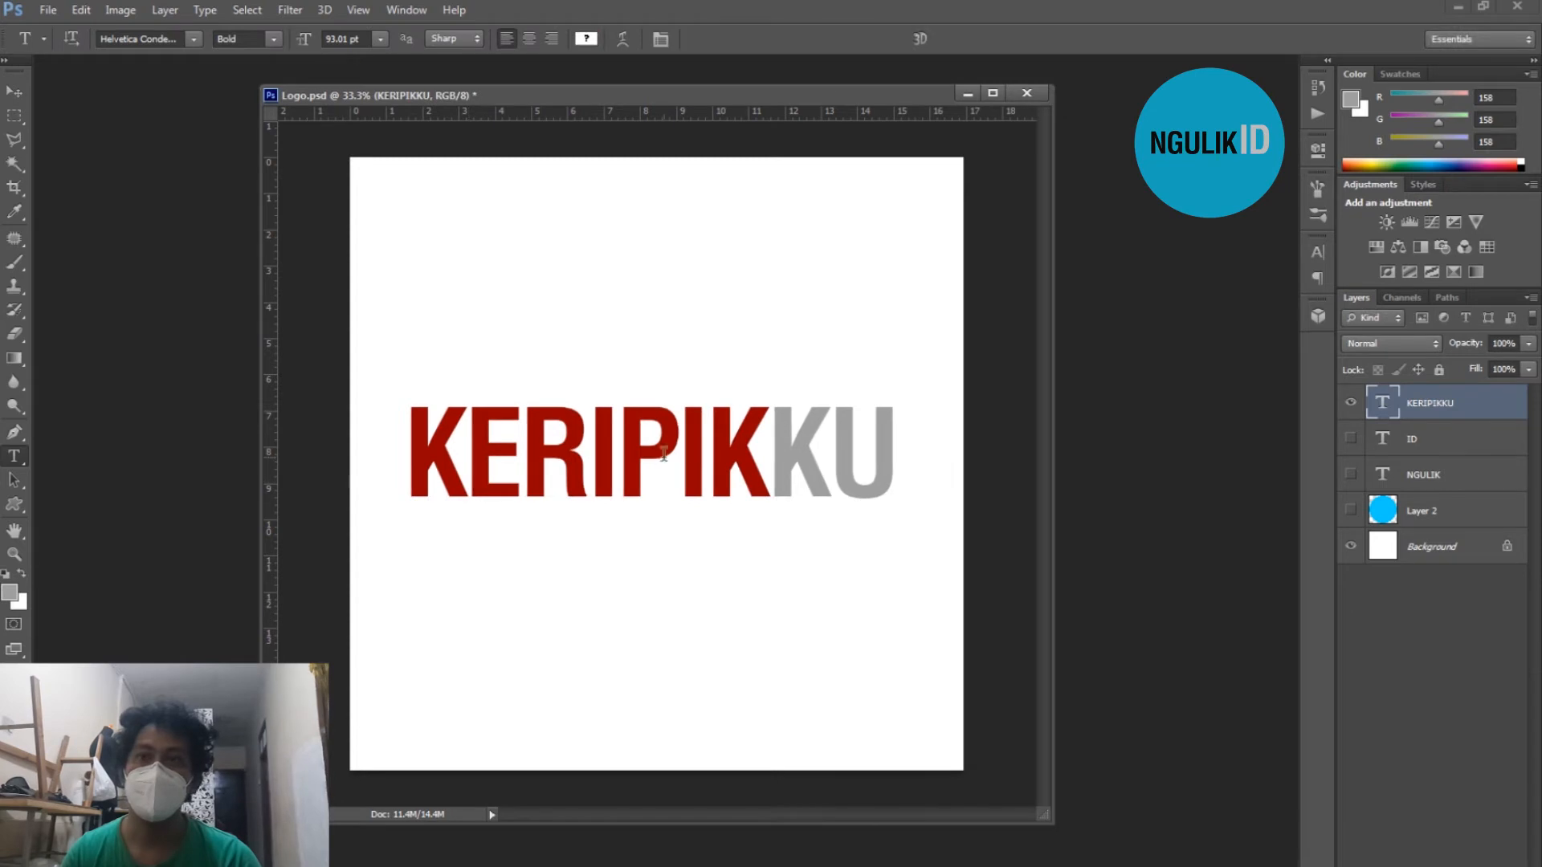
pyautogui.moveTo(769, 447); pyautogui.dragTo(1268, 508)
pyautogui.hotkey('ctrl', 'Return')
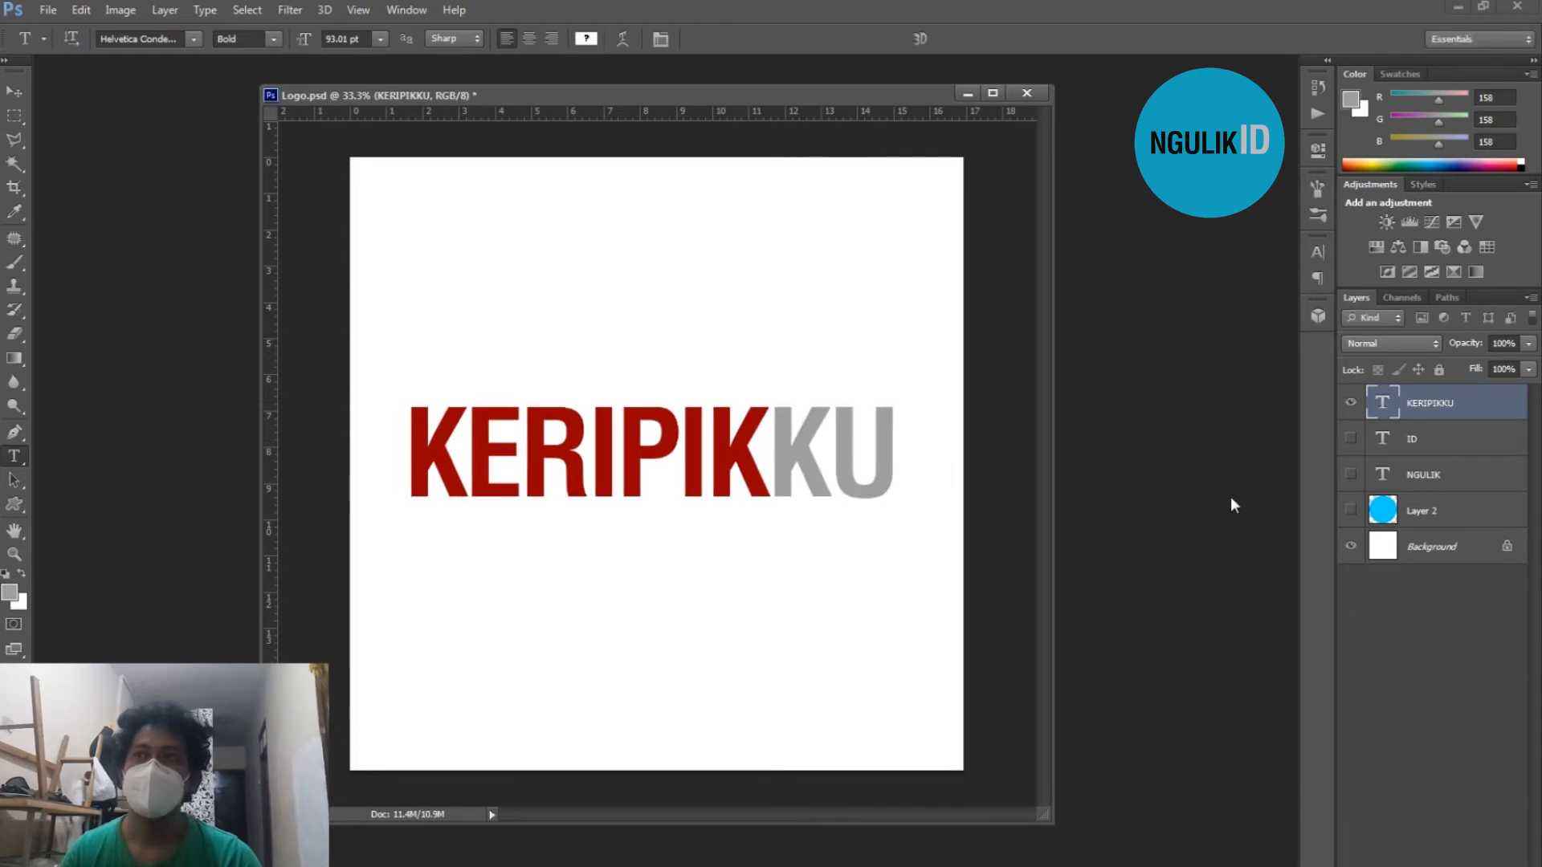
pyautogui.moveTo(769, 449); pyautogui.dragTo(401, 450)
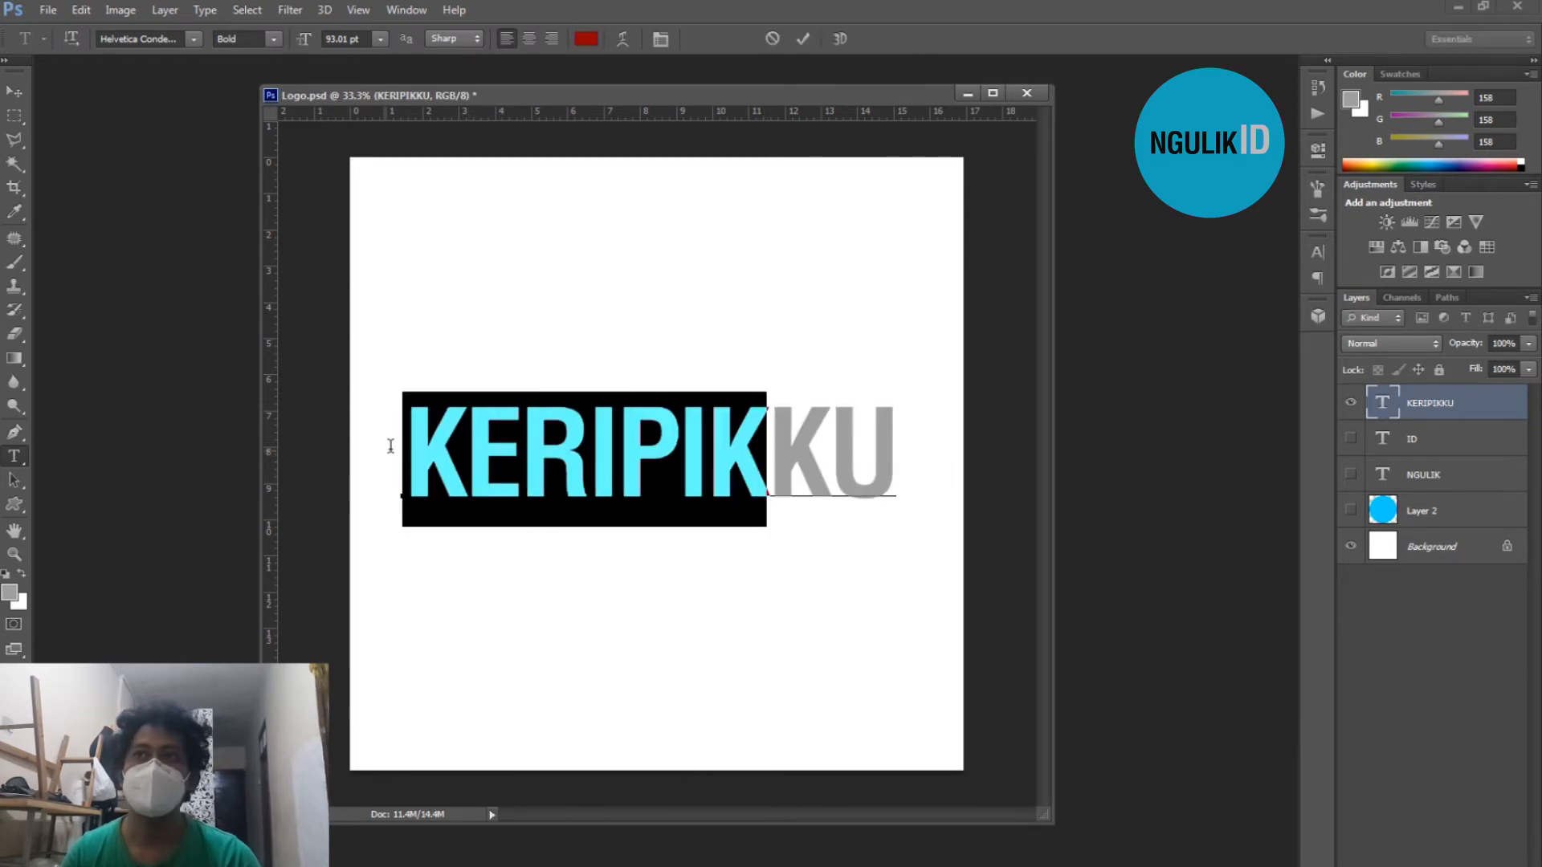
pyautogui.click(619, 447)
pyautogui.moveTo(756, 449); pyautogui.dragTo(895, 451)
pyautogui.hotkey('ctrl', 'Return')
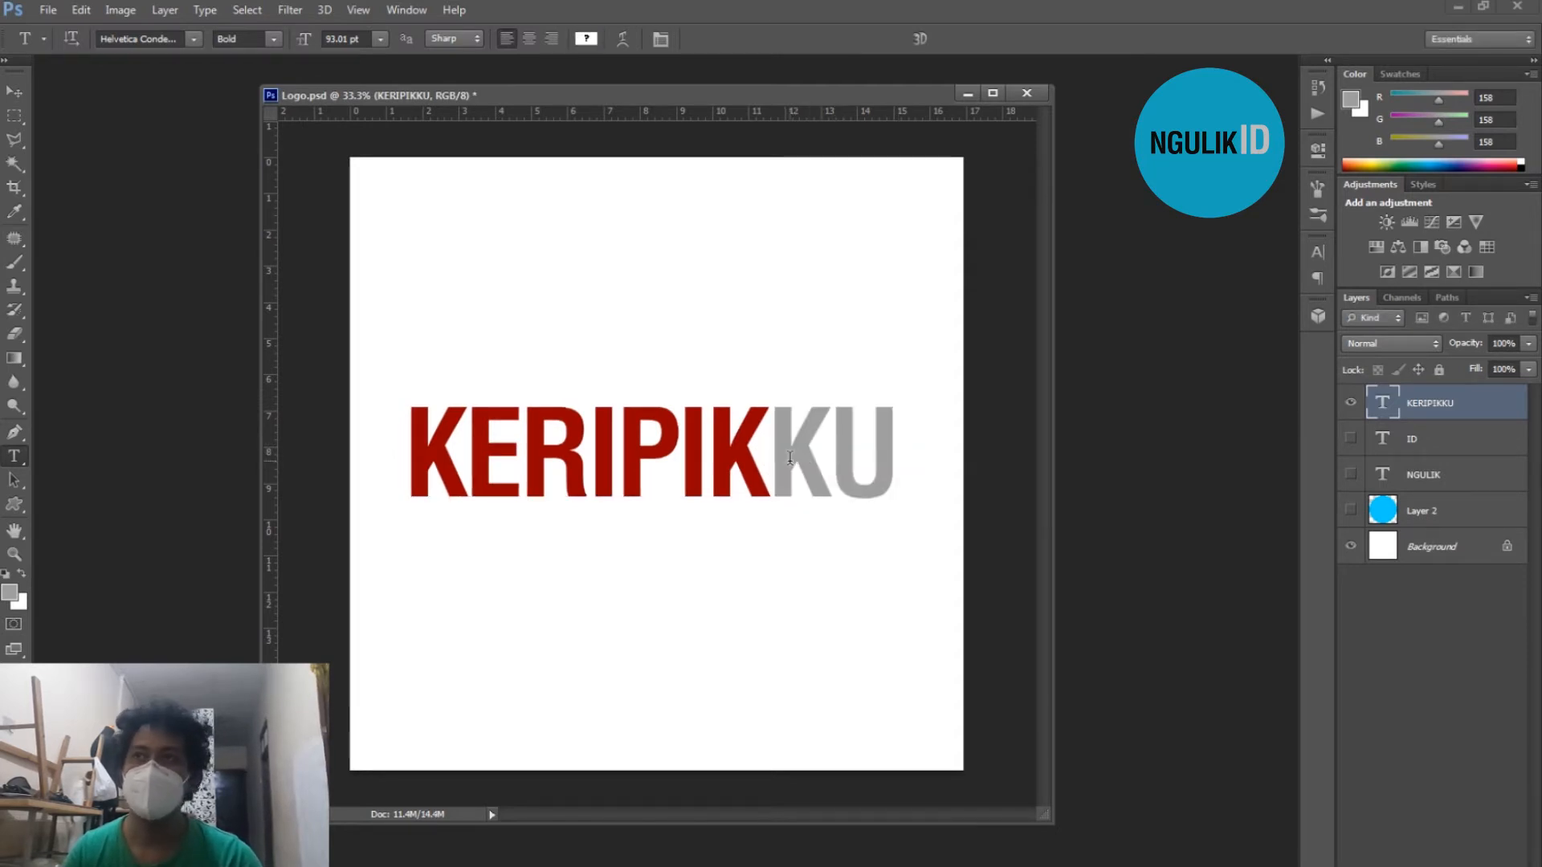
# Try thinner font styles, including Medium, on the grey letters KU and undo the style change
pyautogui.moveTo(783, 458); pyautogui.dragTo(898, 460)
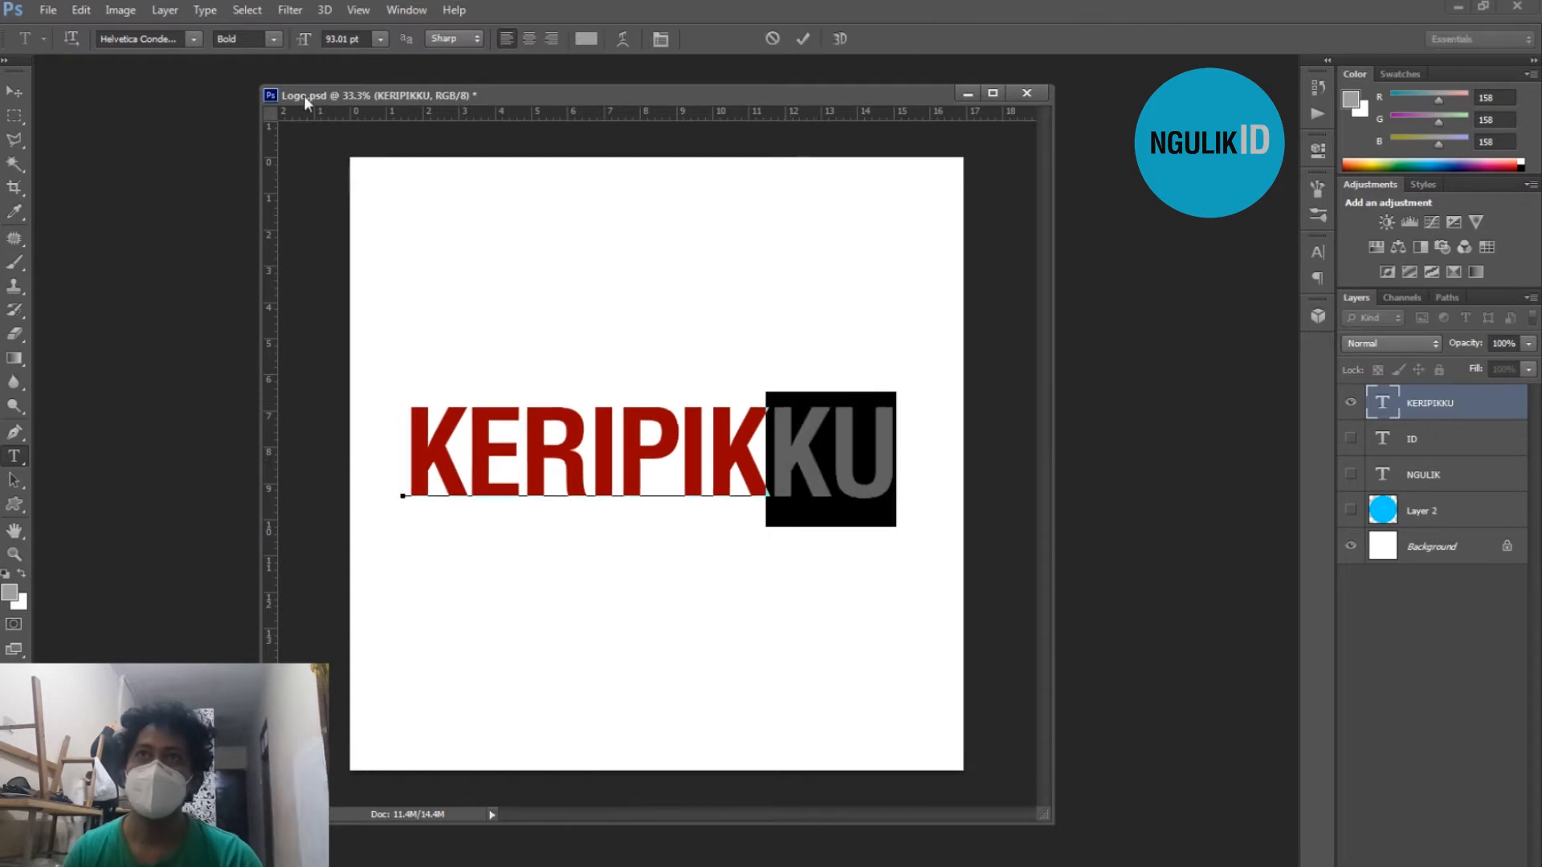
pyautogui.click(228, 47)
pyautogui.click(233, 68)
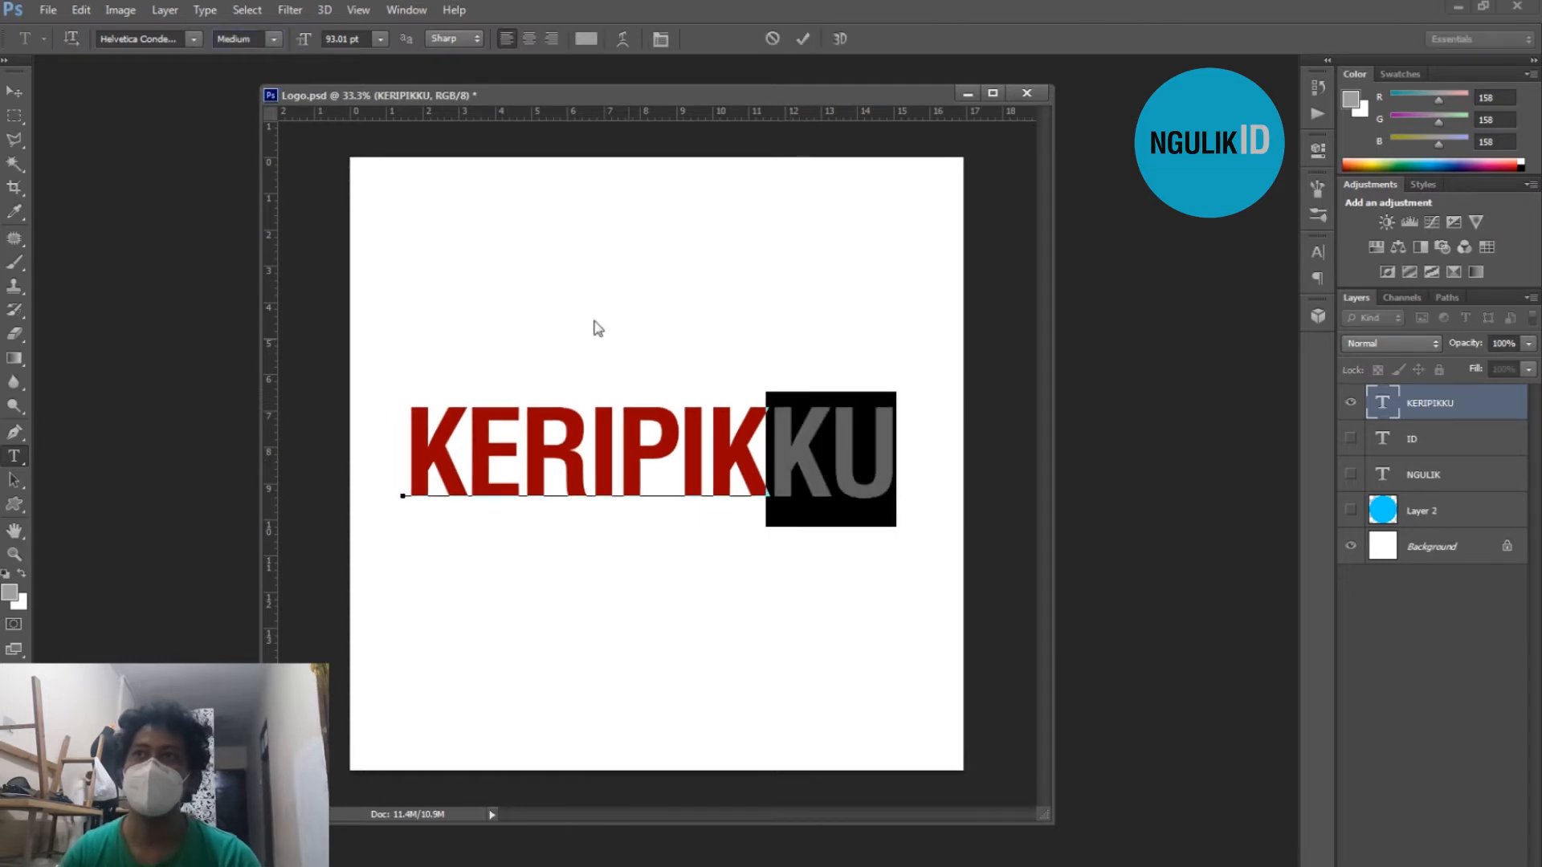
pyautogui.hotkey('ctrl', 'Return')
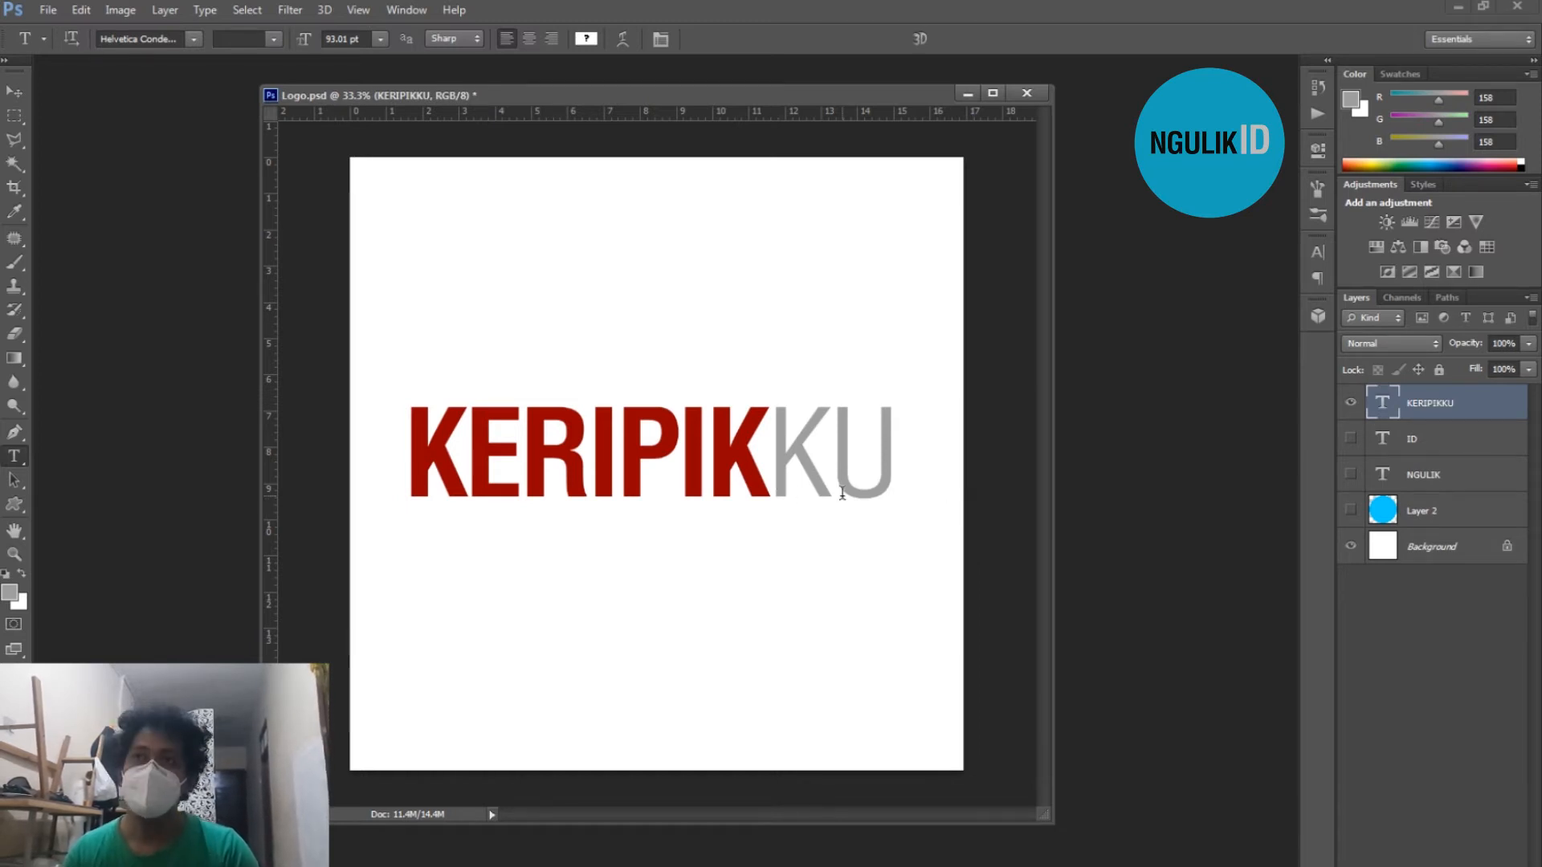
pyautogui.hotkey('ctrl', 'z')
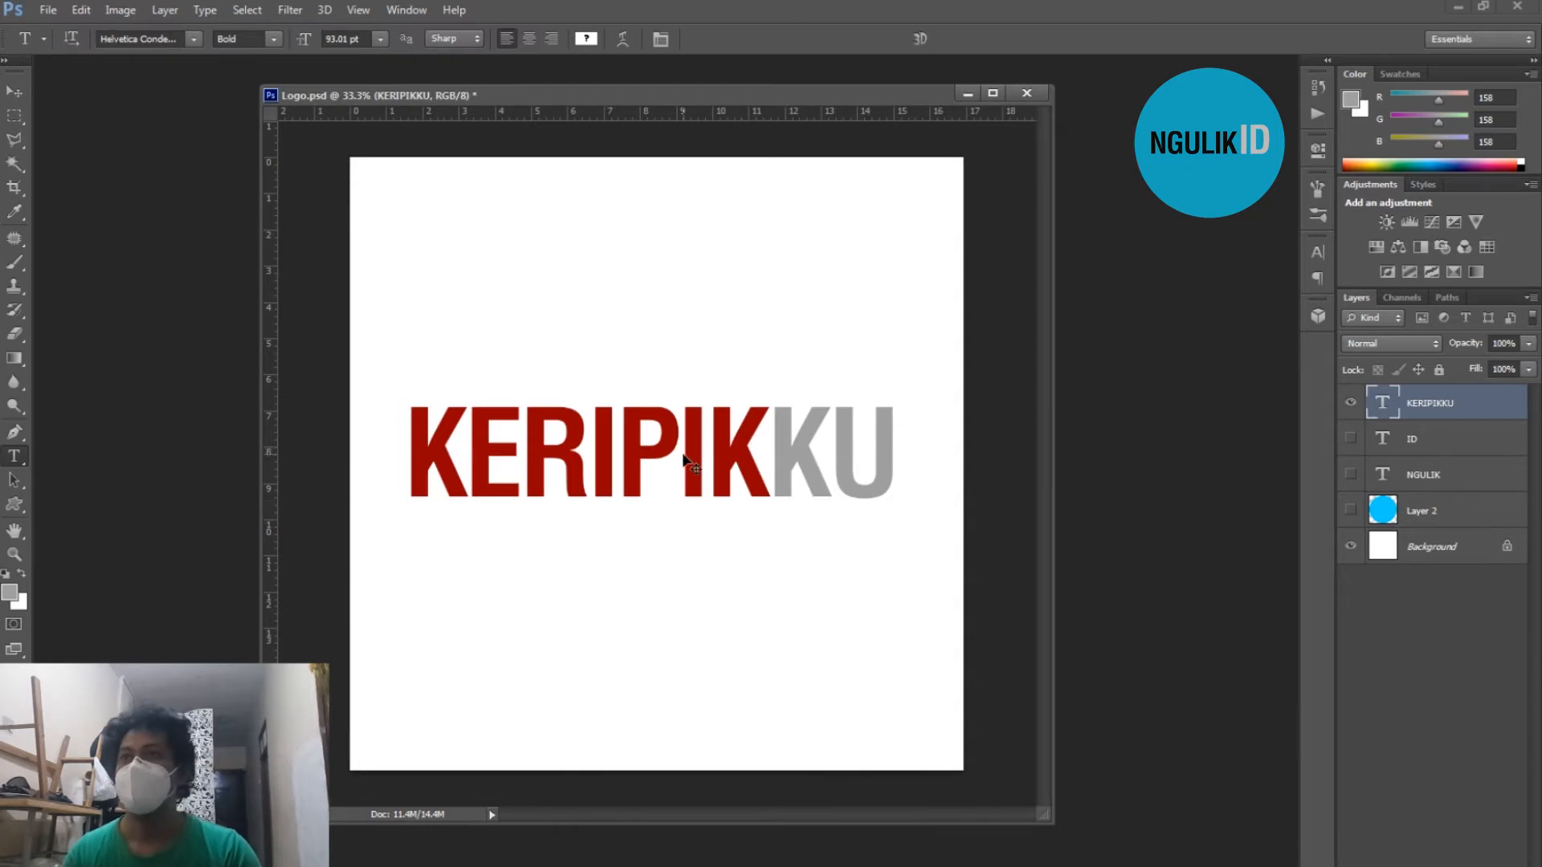
# Scale the KERIPIKKU text down to about 96% and centre it on the canvas
pyautogui.moveTo(735, 466); pyautogui.dragTo(752, 472)
pyautogui.hotkey('ctrl', 't')
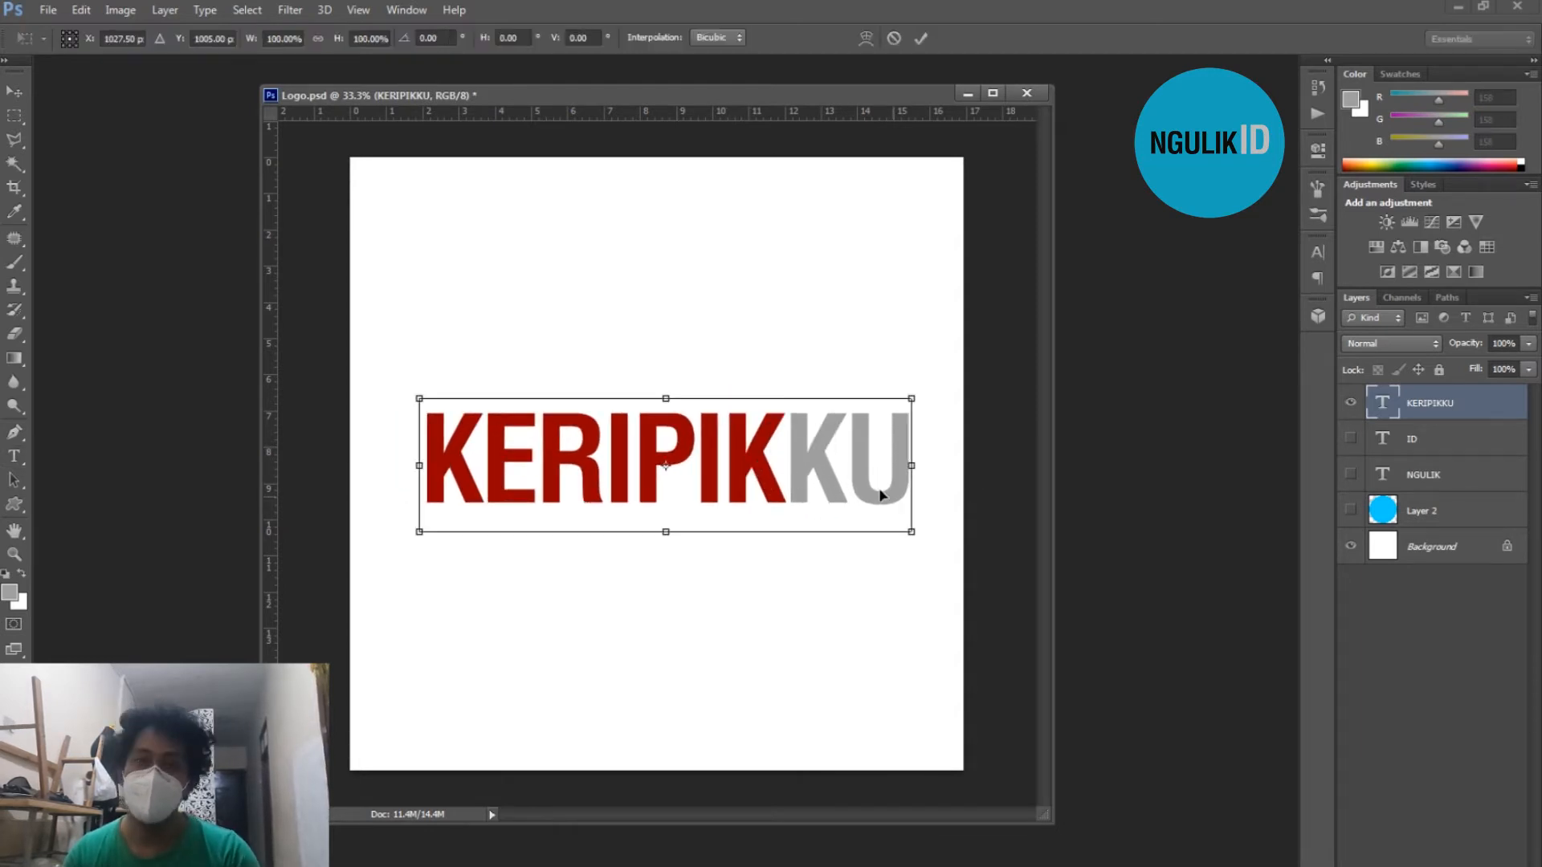
pyautogui.moveTo(911, 532); pyautogui.dragTo(892, 520)
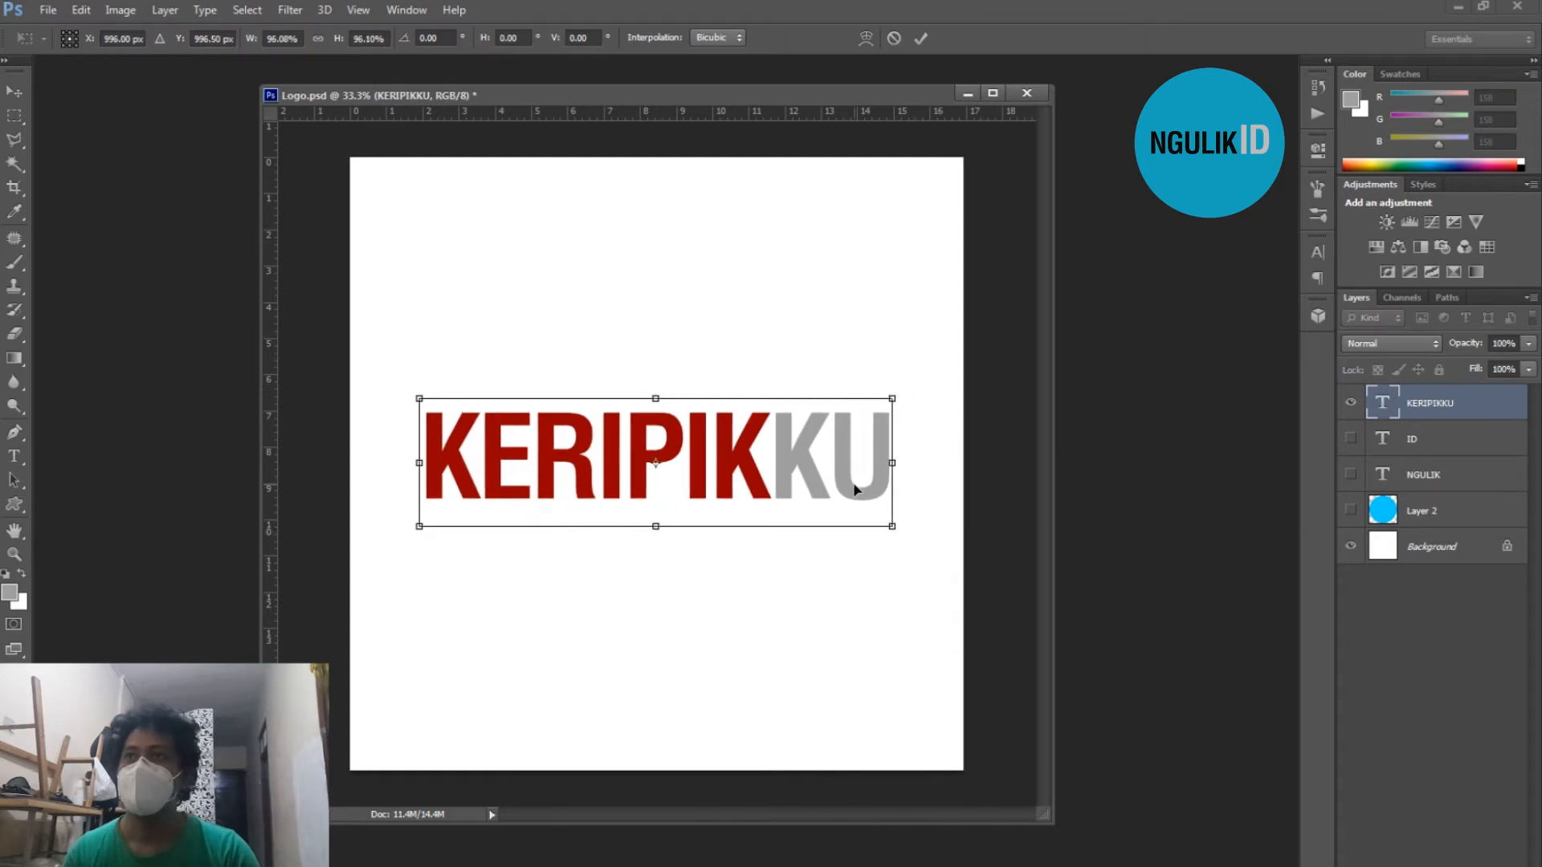
pyautogui.press('Return')
pyautogui.moveTo(762, 441); pyautogui.dragTo(793, 462)
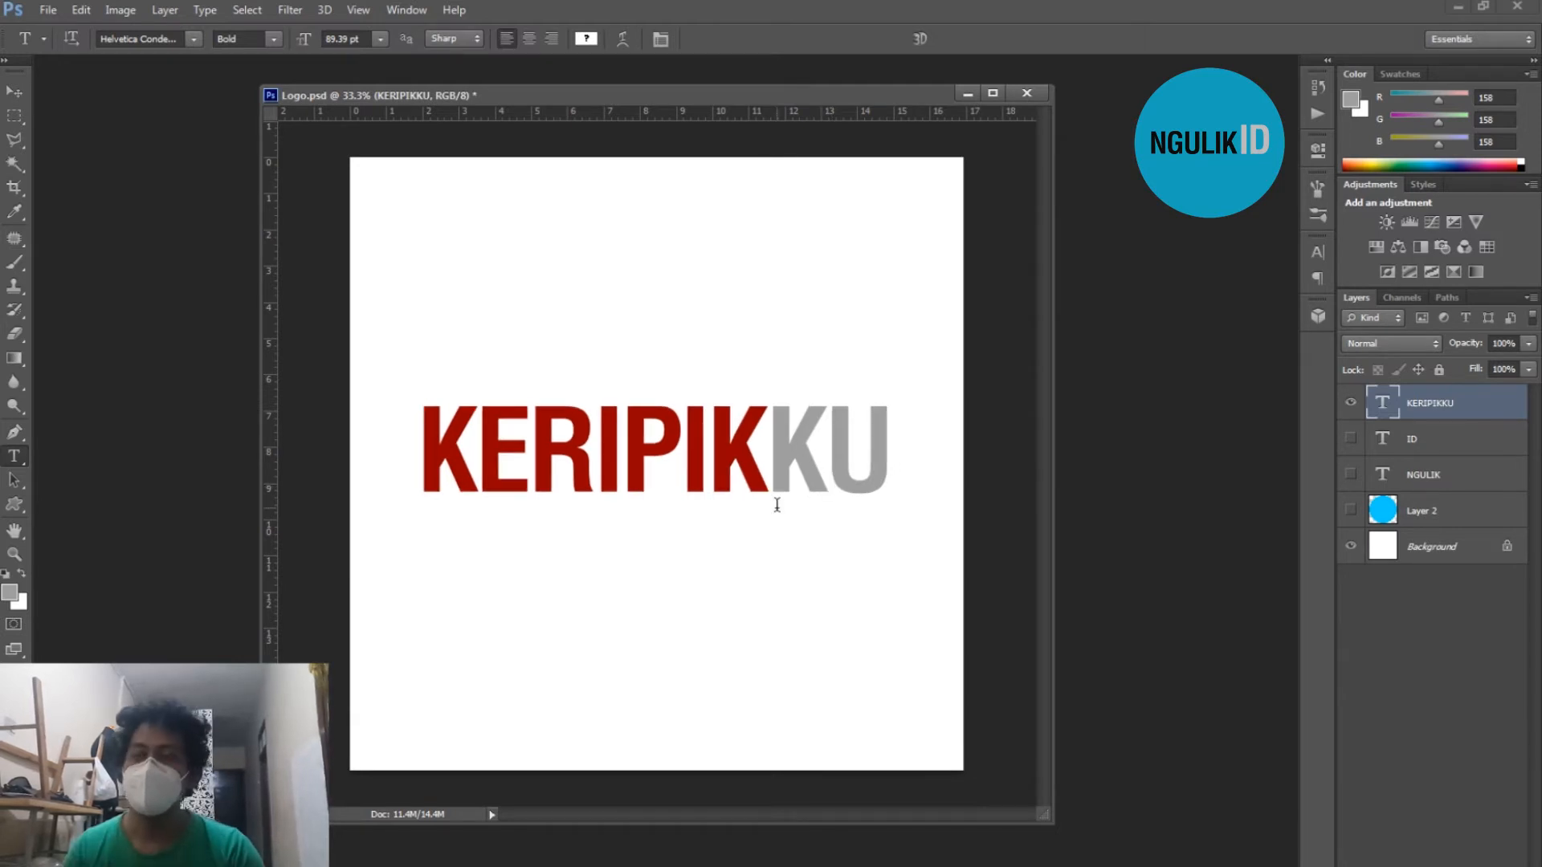
# Make a thin rectangular marquee selection just below the KERIPIKKU text, spanning the text's full width
pyautogui.press('m')
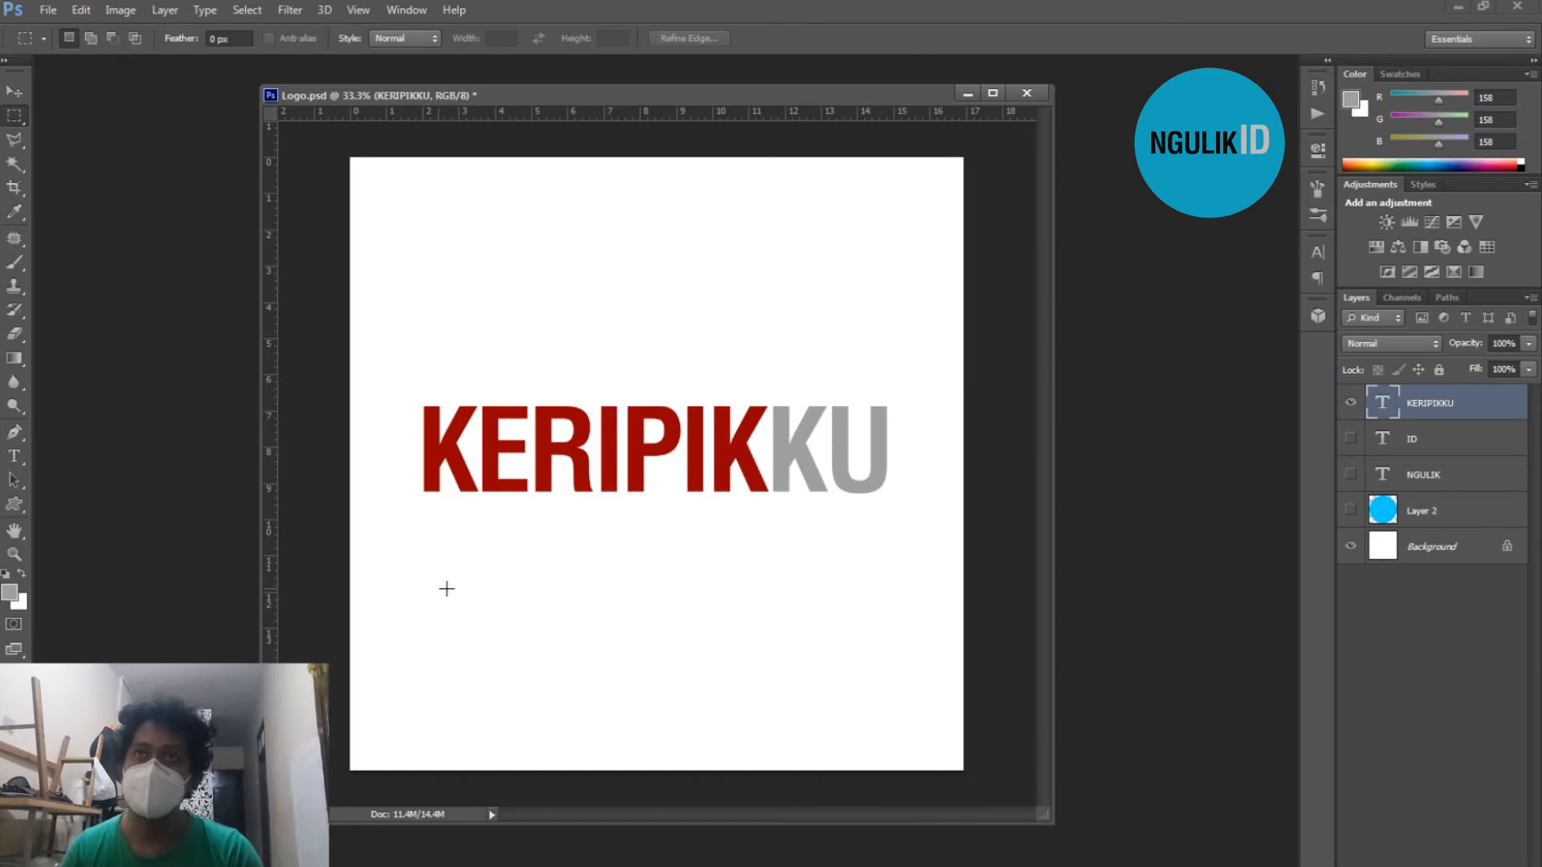
pyautogui.rightClick(14, 115)
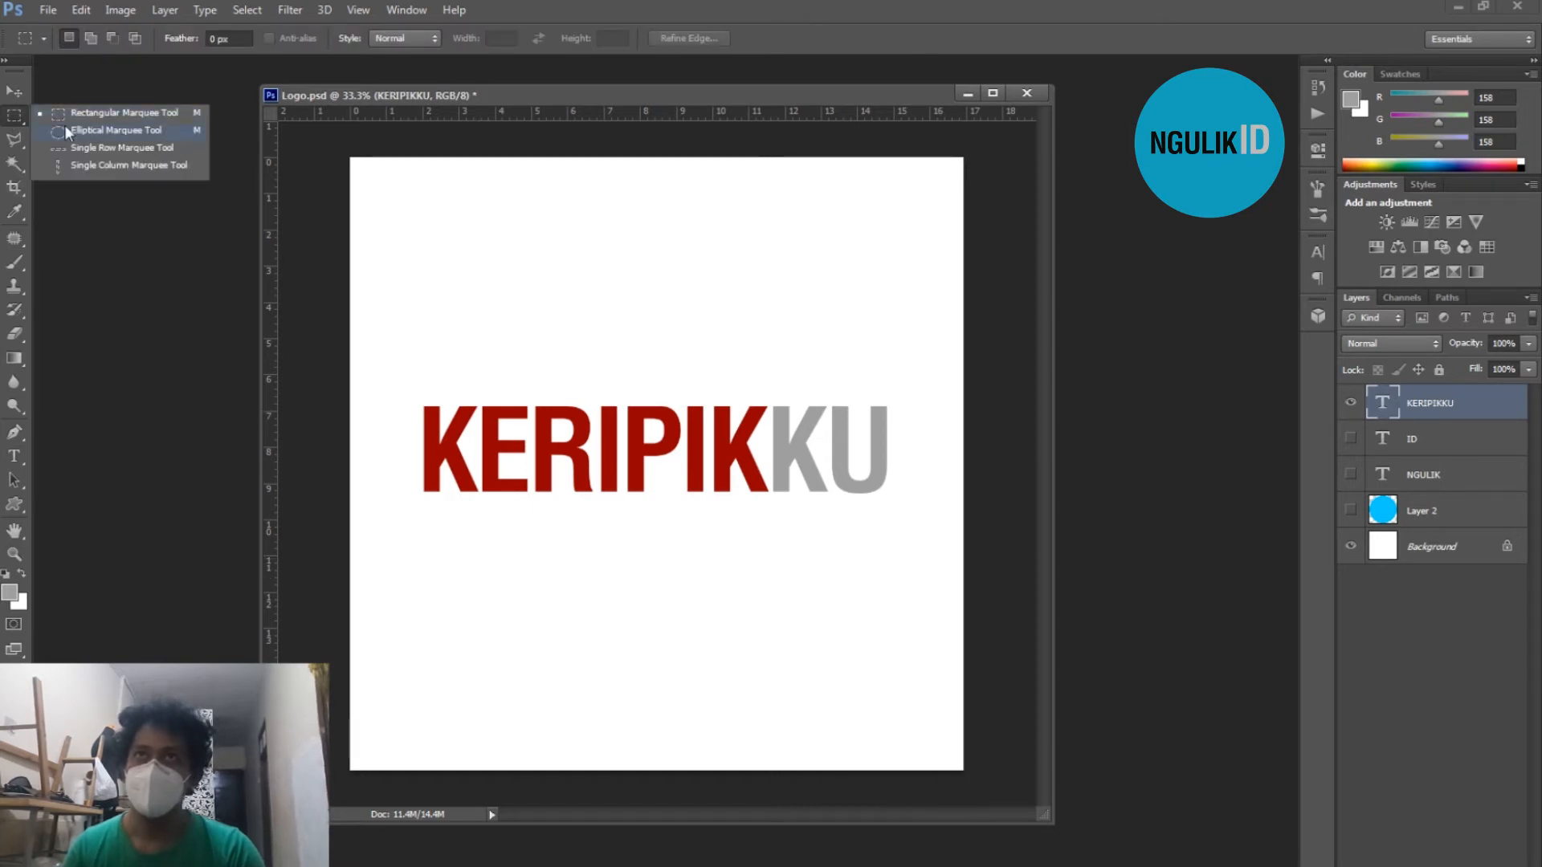
pyautogui.click(109, 111)
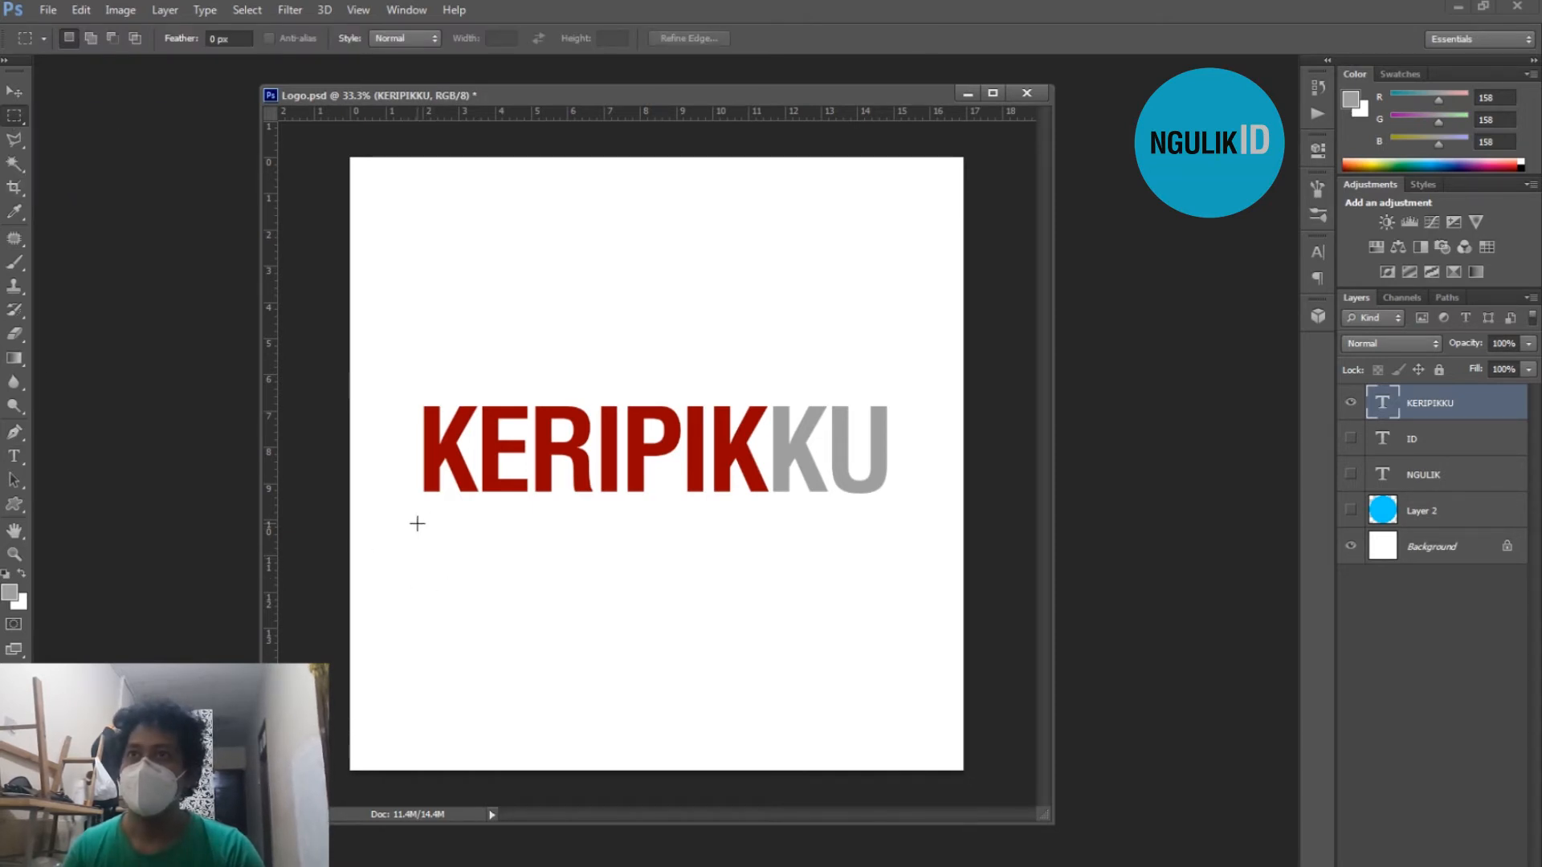
pyautogui.moveTo(417, 524); pyautogui.dragTo(888, 530)
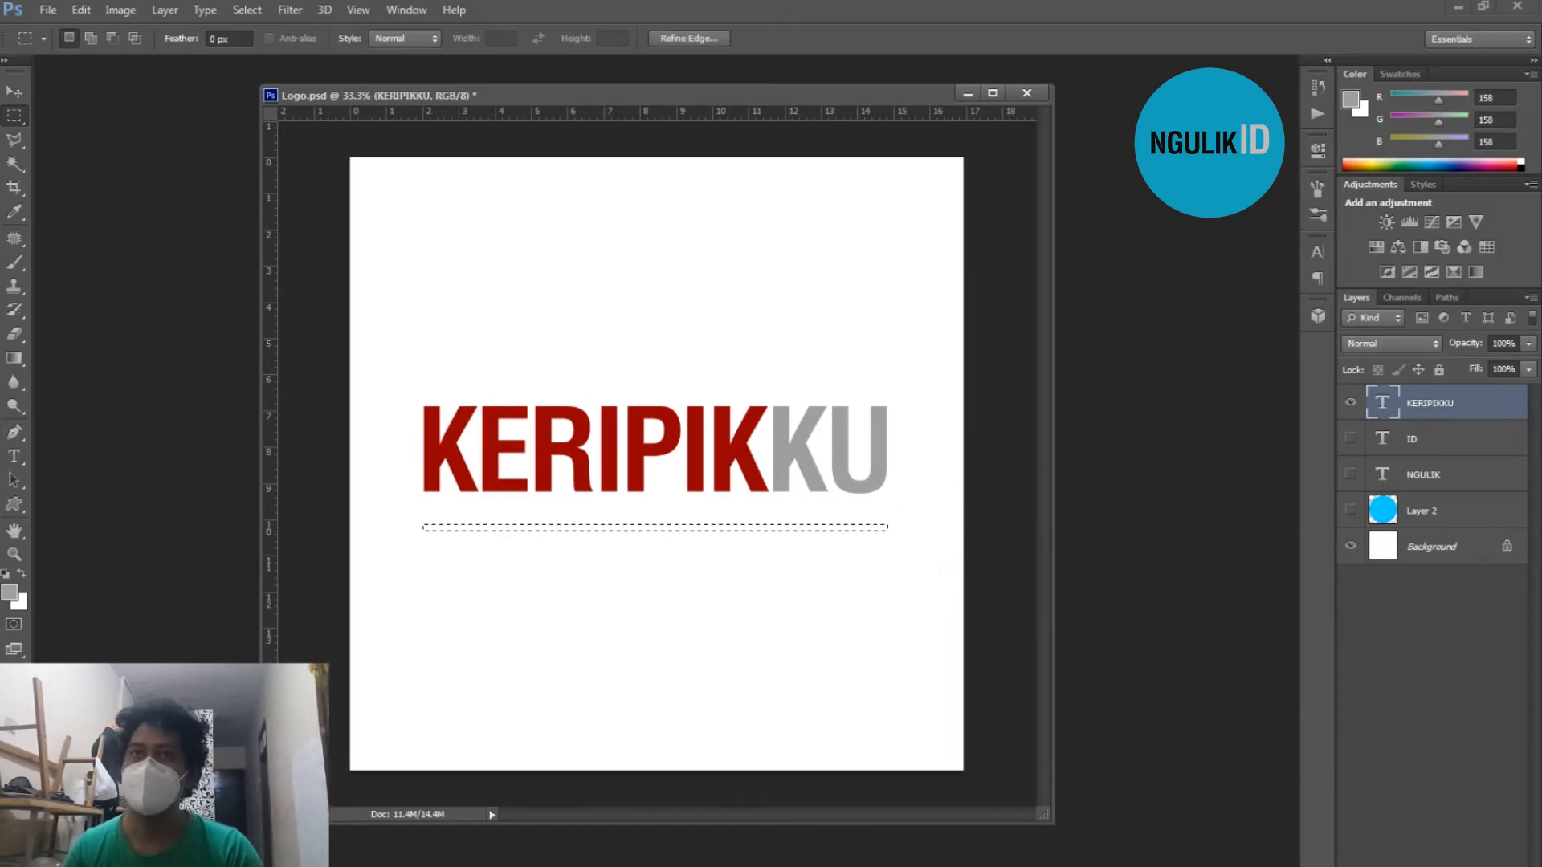
# Fill the selected strip on a new layer with dark grey RGB 91, 91, 91 and deselect it
pyautogui.hotkey('ctrl', 'shift', 'alt', 'n')
pyautogui.click(10, 593)
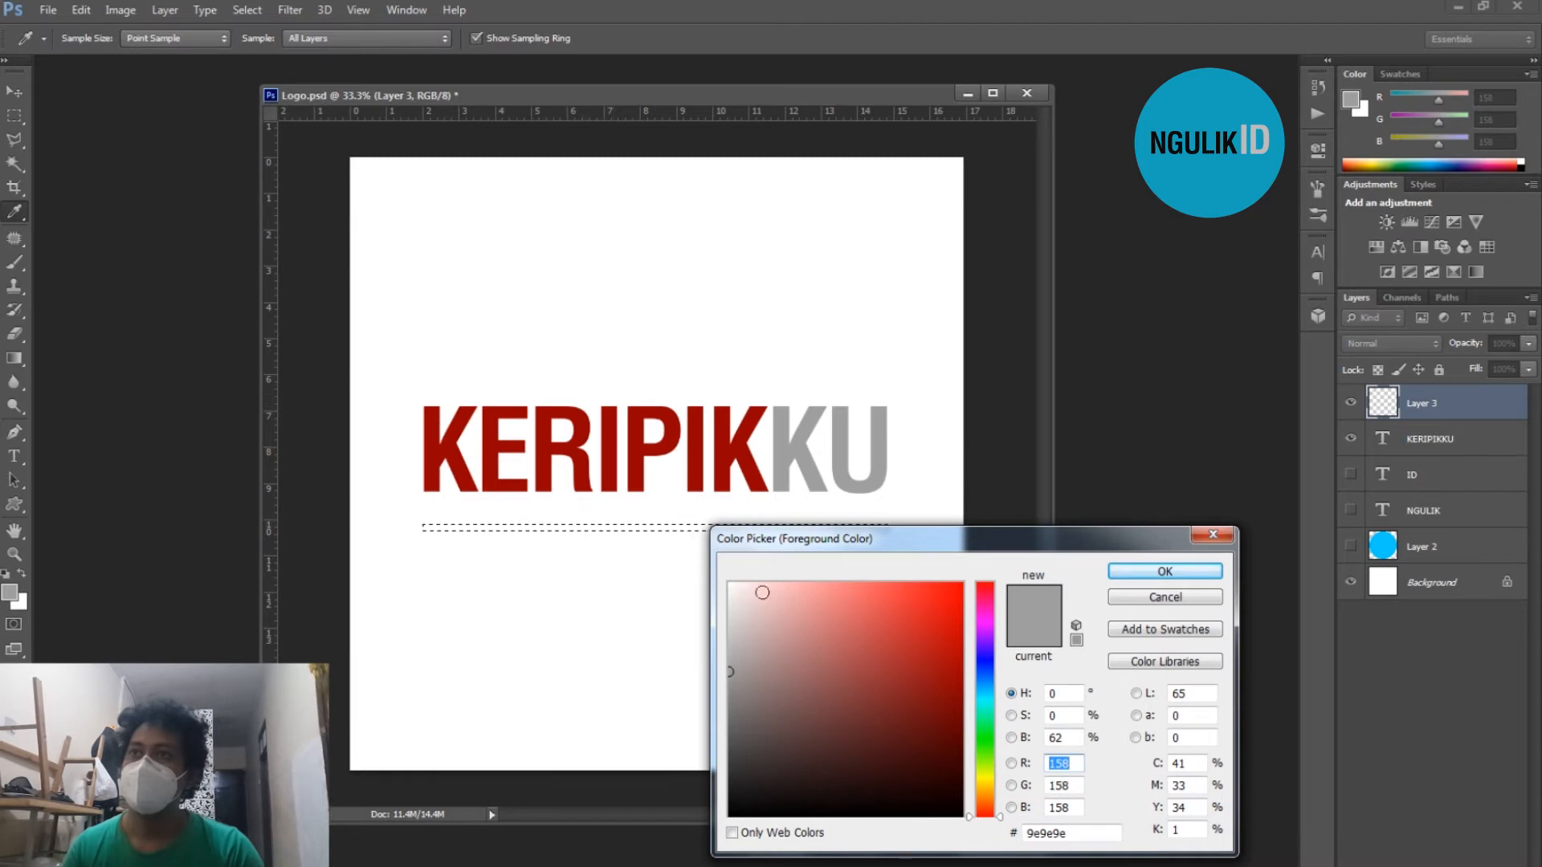
pyautogui.click(730, 734)
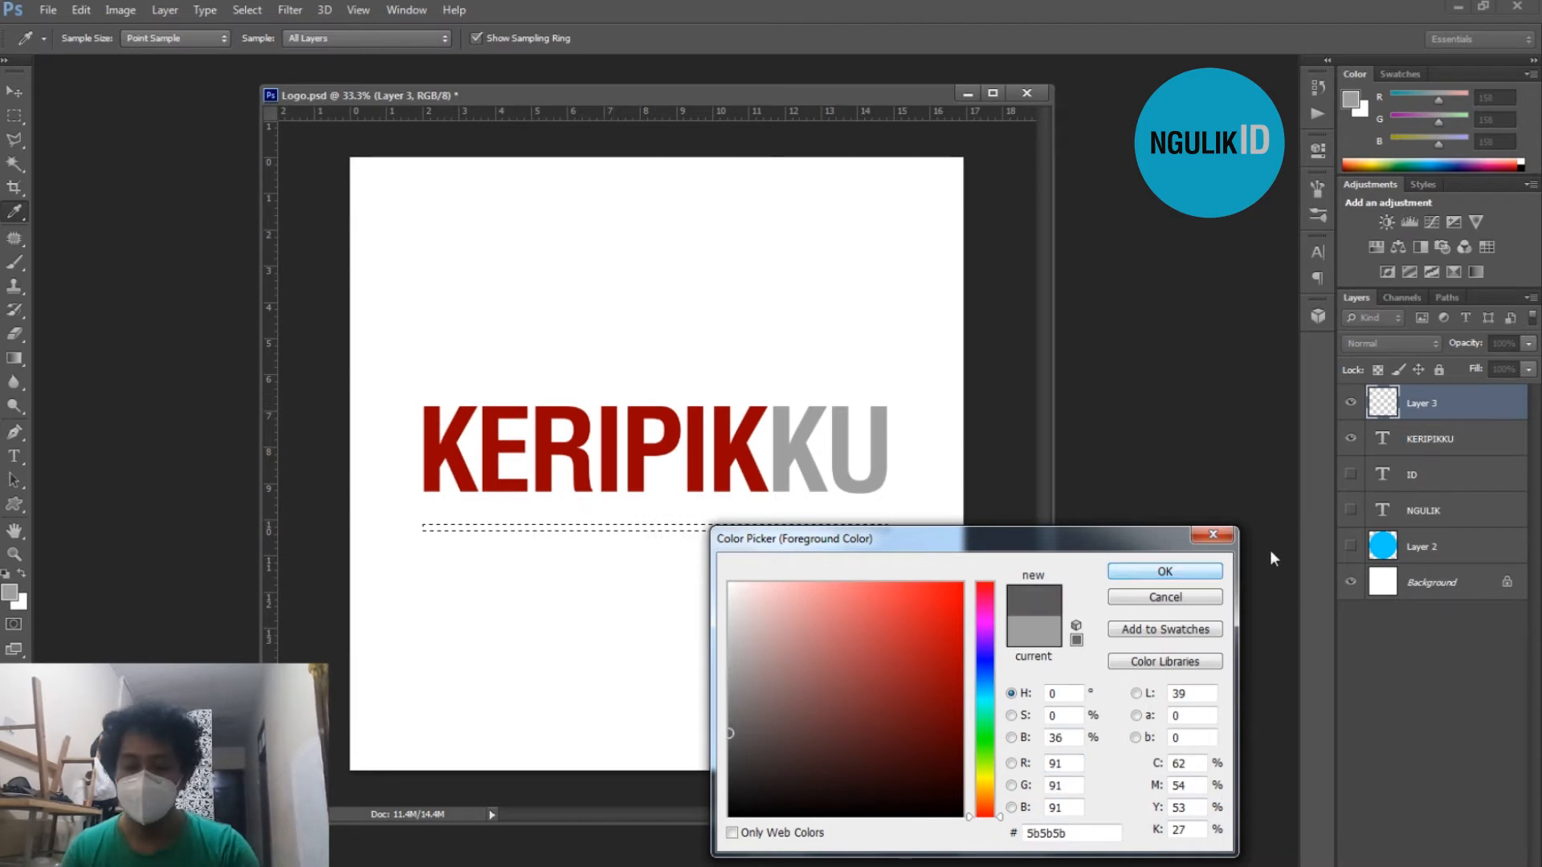
pyautogui.click(1207, 574)
pyautogui.hotkey('alt', 'BackSpace')
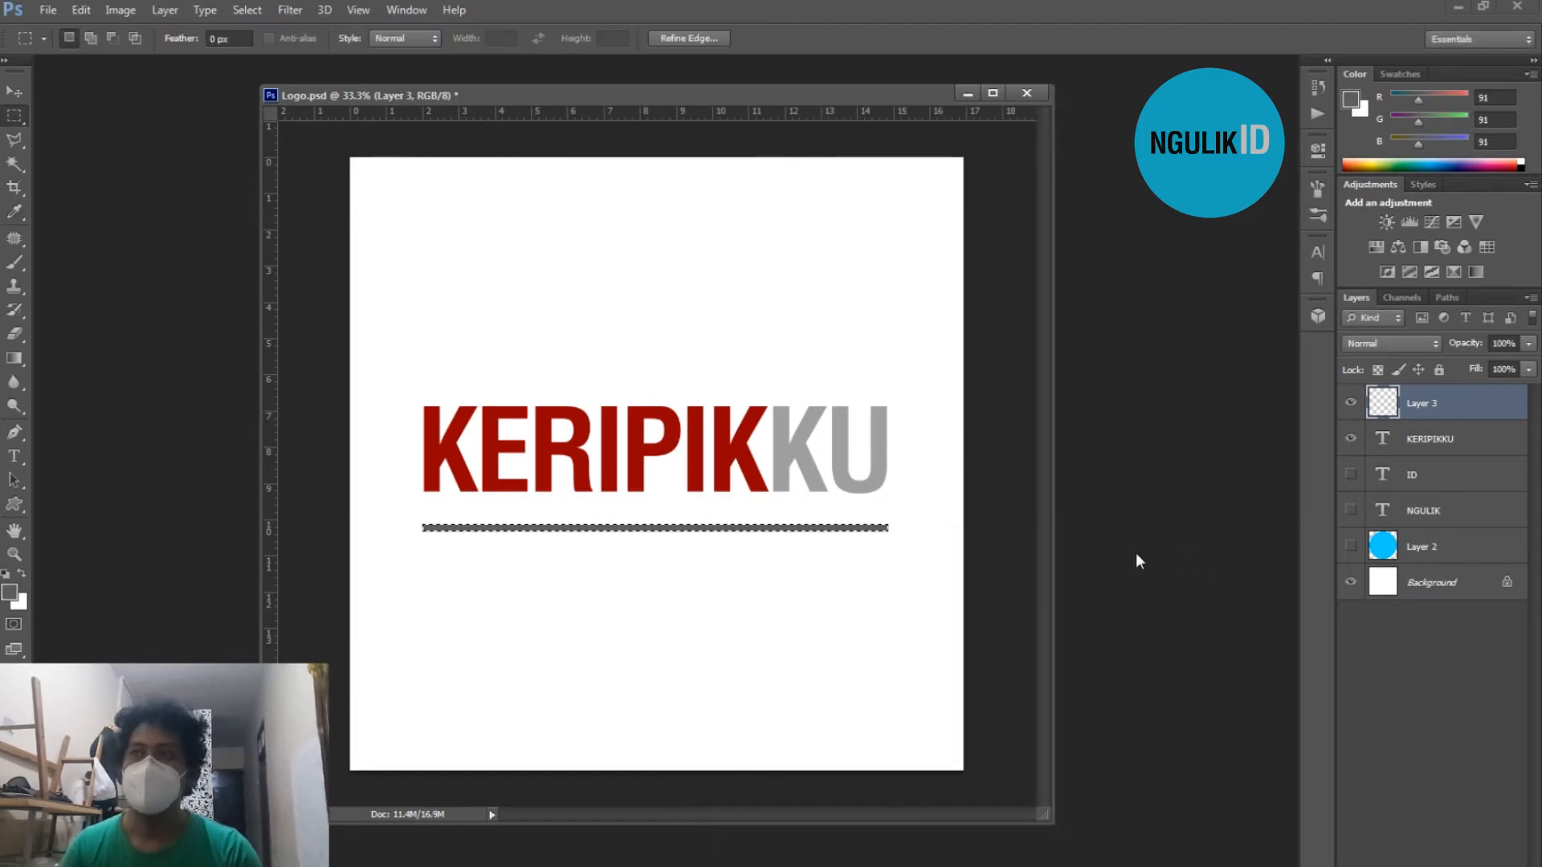
pyautogui.hotkey('ctrl', 'd')
# Duplicate the dark grey bar above the KERIPIKKU text and nudge the lower bar down to balance the spacing
pyautogui.moveTo(831, 615); pyautogui.dragTo(906, 458)
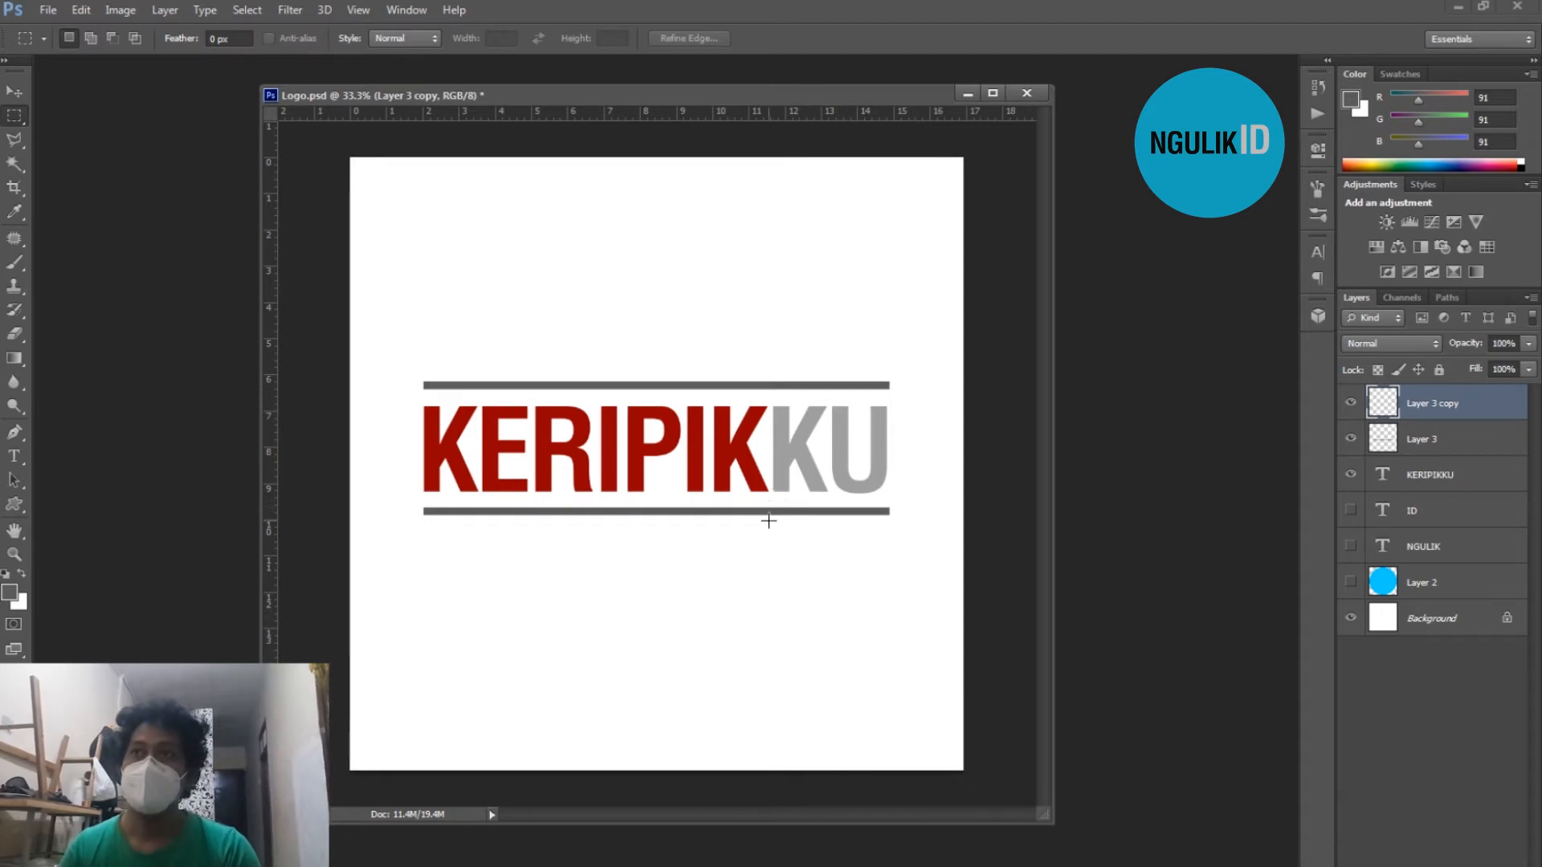
pyautogui.rightClick(651, 517)
pyautogui.click(675, 527)
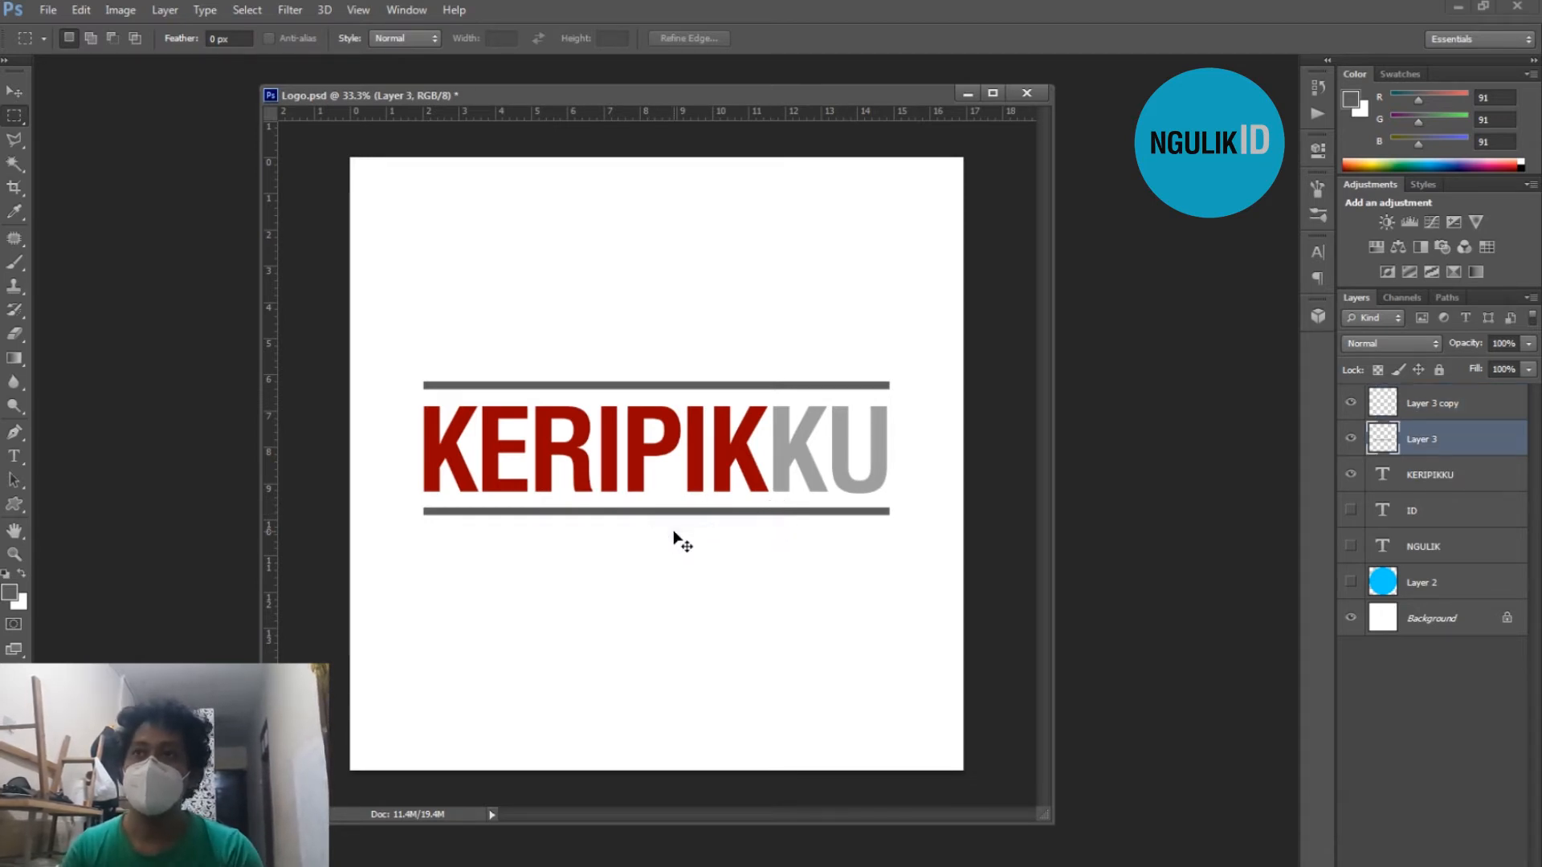
pyautogui.hotkey('ctrl', 'Down')
pyautogui.hotkey('ctrl', 'Down')
pyautogui.hotkey('ctrl', 'Down')
pyautogui.hotkey('ctrl', 'Down')
pyautogui.hotkey('ctrl', 'Down')
pyautogui.hotkey('ctrl', 'Down')
pyautogui.hotkey('ctrl', 'Down')
pyautogui.hotkey('ctrl', 'Down')
pyautogui.hotkey('ctrl', 'Down')
pyautogui.hotkey('ctrl', 'Down')
pyautogui.hotkey('ctrl', 'Down')
pyautogui.hotkey('ctrl', 'Down')
pyautogui.hotkey('ctrl', 'Down')
pyautogui.hotkey('ctrl', 'Down')
pyautogui.hotkey('ctrl', 'Down')
pyautogui.hotkey('ctrl', 'Down')
pyautogui.hotkey('ctrl', 'Down')
pyautogui.hotkey('ctrl', 'Down')
pyautogui.hotkey('ctrl', 'Down')
pyautogui.hotkey('ctrl', 'Down')
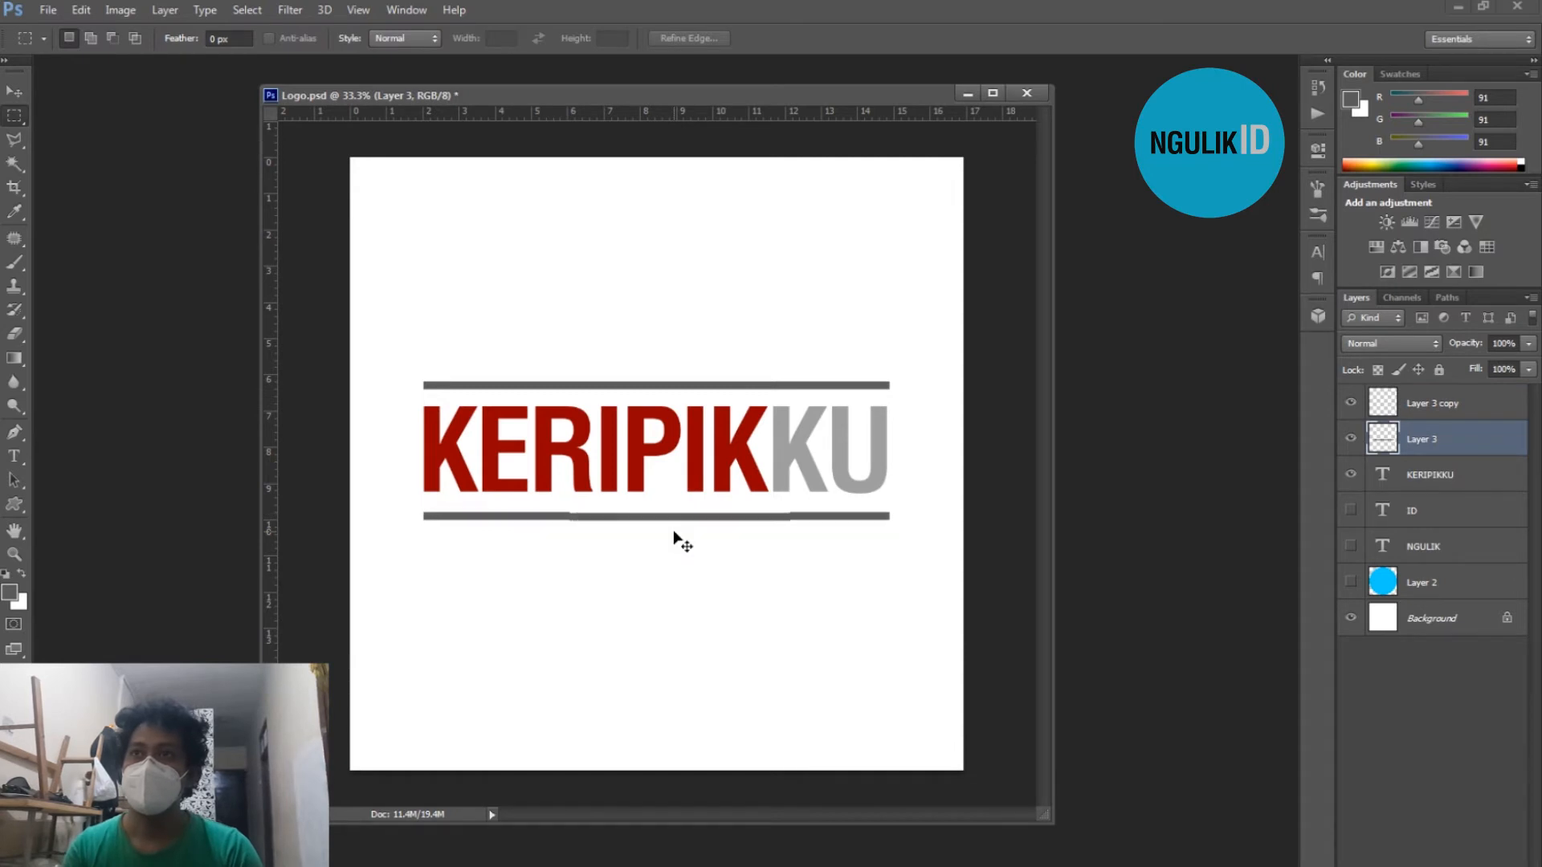
pyautogui.hotkey('ctrl', 'Down')
pyautogui.hotkey('ctrl', 'Down')
pyautogui.hotkey('ctrl', 'Down')
pyautogui.hotkey('ctrl', 'Down')
pyautogui.hotkey('ctrl', 'Down')
pyautogui.hotkey('ctrl', 'Down')
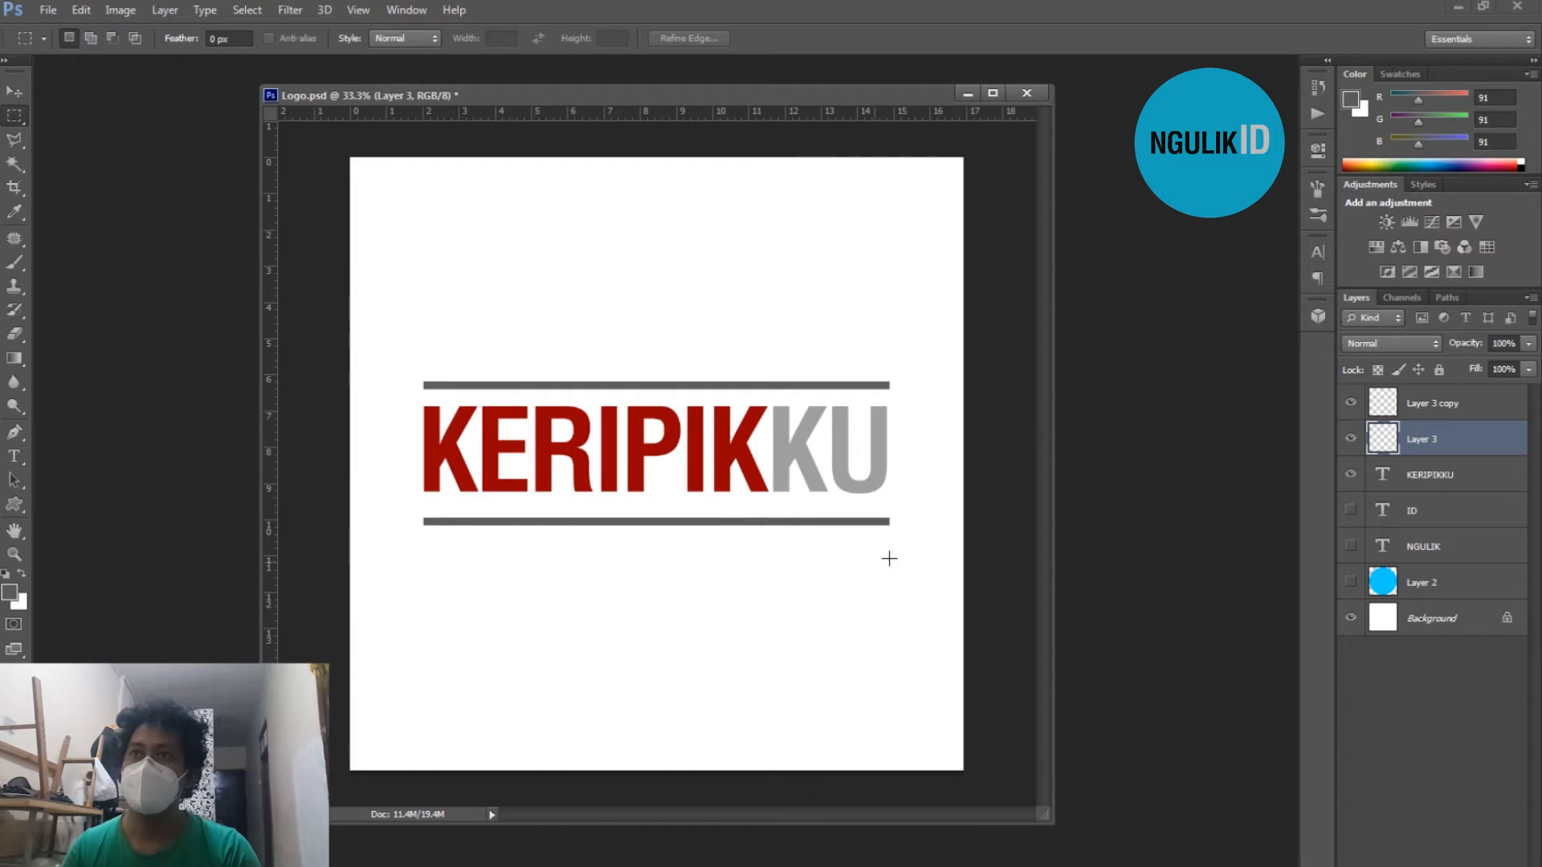
# Delete the duplicate dark grey bar above the KERIPIKKU text
pyautogui.moveTo(576, 511); pyautogui.dragTo(698, 539)
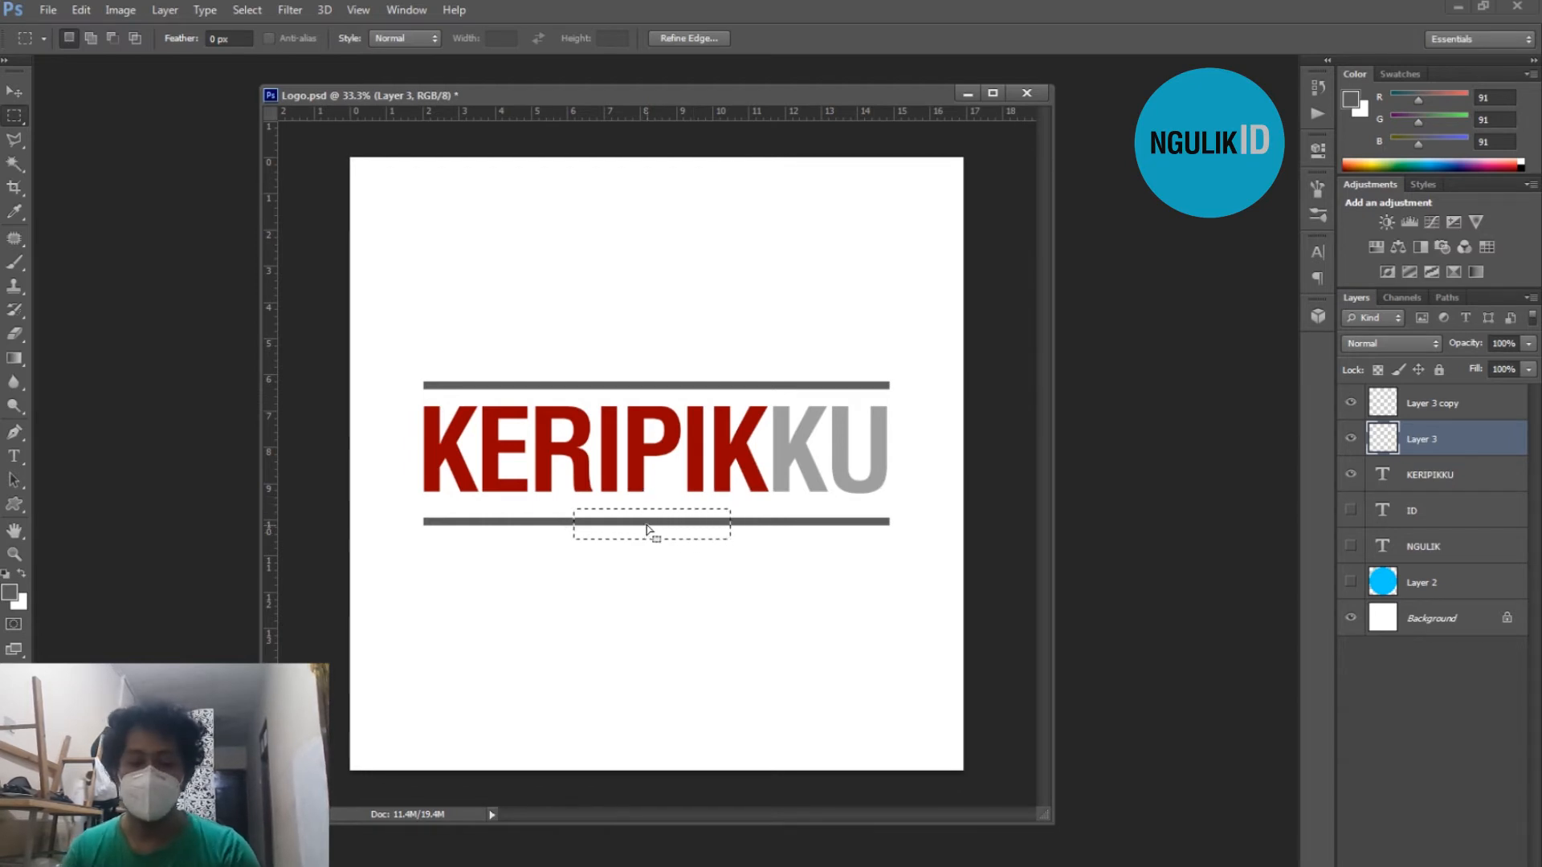
pyautogui.hotkey('ctrl', 'd')
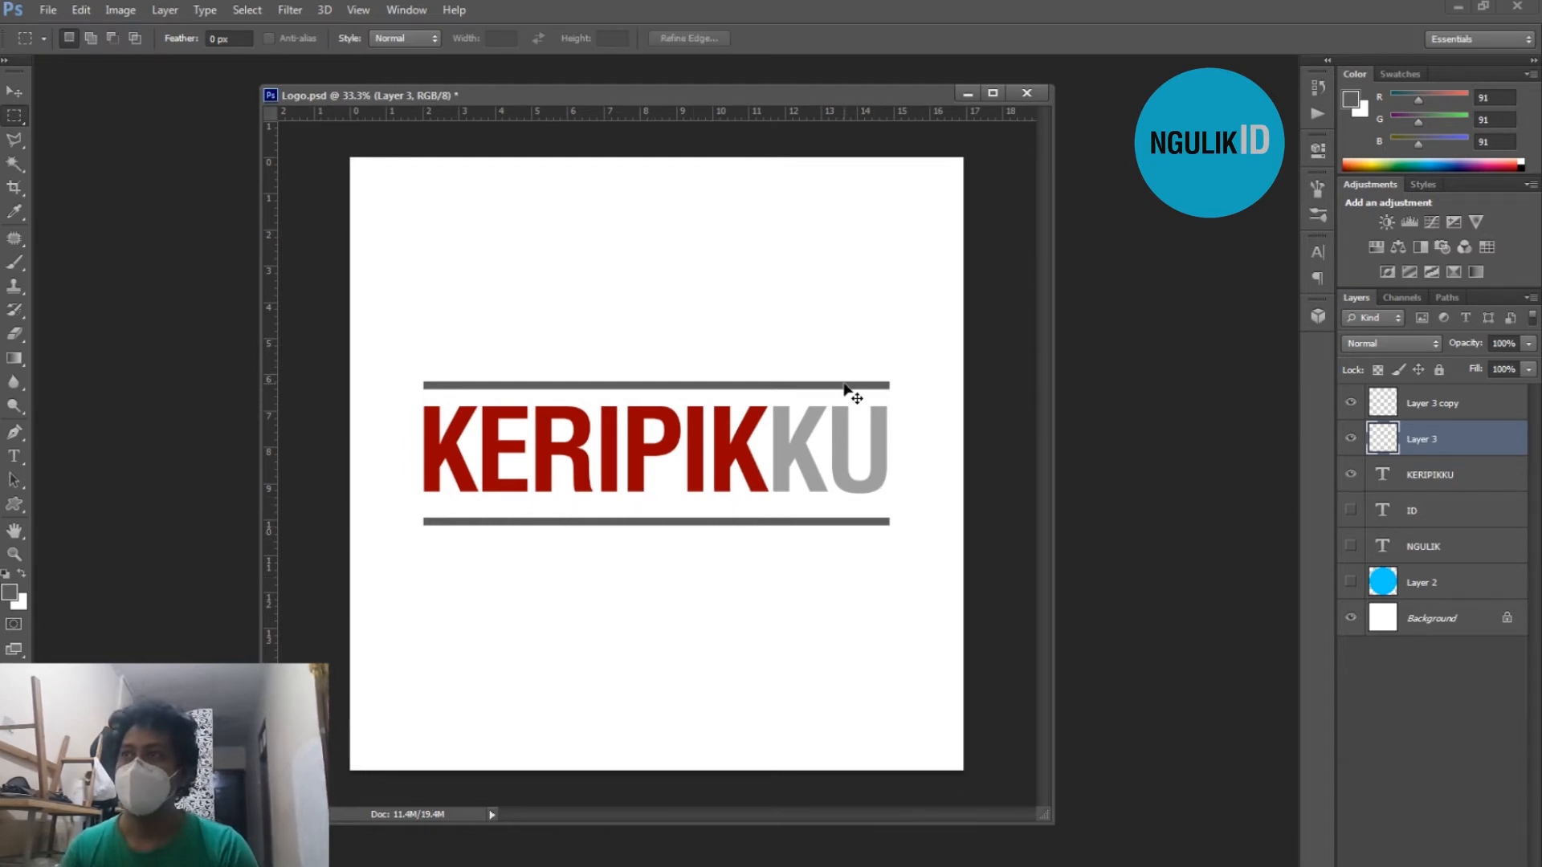
pyautogui.keyDown('ctrl'); pyautogui.rightClick(848, 391); pyautogui.keyUp('ctrl')
pyautogui.click(887, 399)
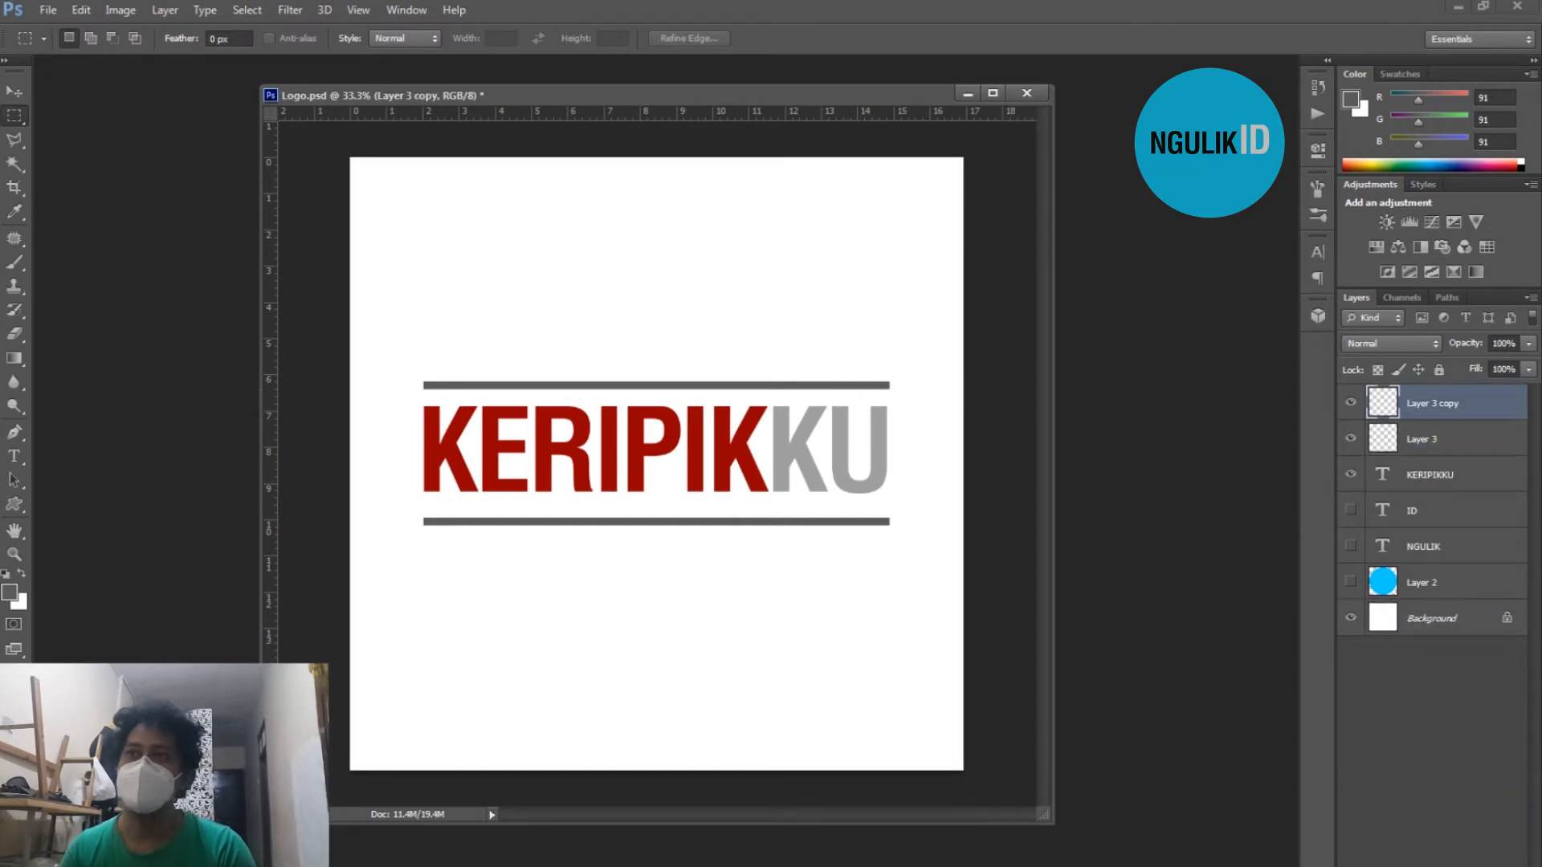
pyautogui.press('Delete')
# Move the bar below the text slightly further down and place a vertical guide at the canvas's horizontal centre
pyautogui.keyDown('ctrl'); pyautogui.rightClick(640, 527); pyautogui.keyUp('ctrl')
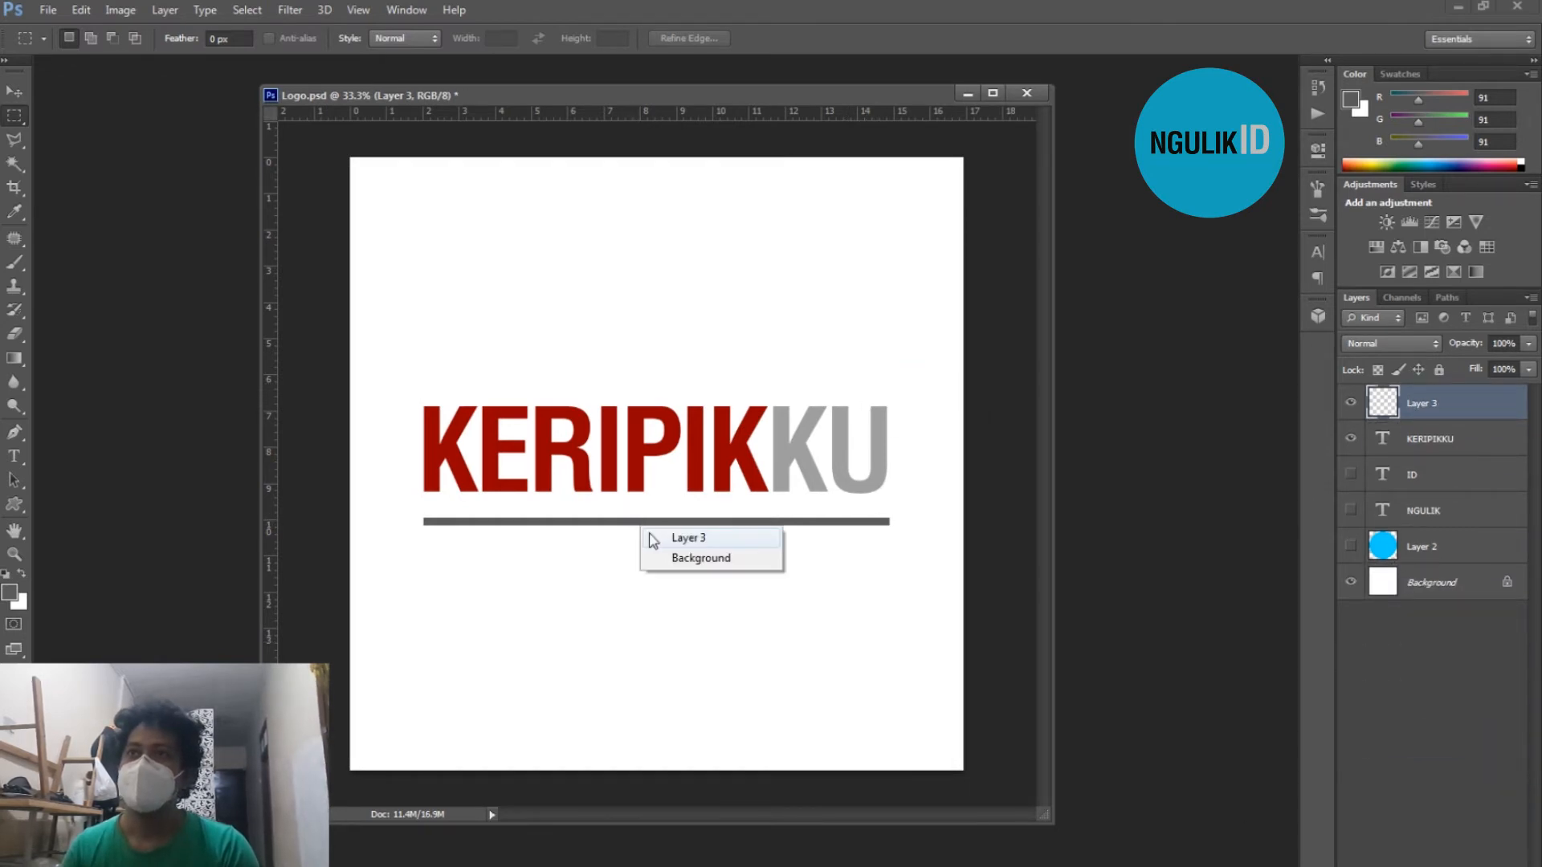
pyautogui.click(671, 533)
pyautogui.moveTo(673, 532); pyautogui.dragTo(679, 538)
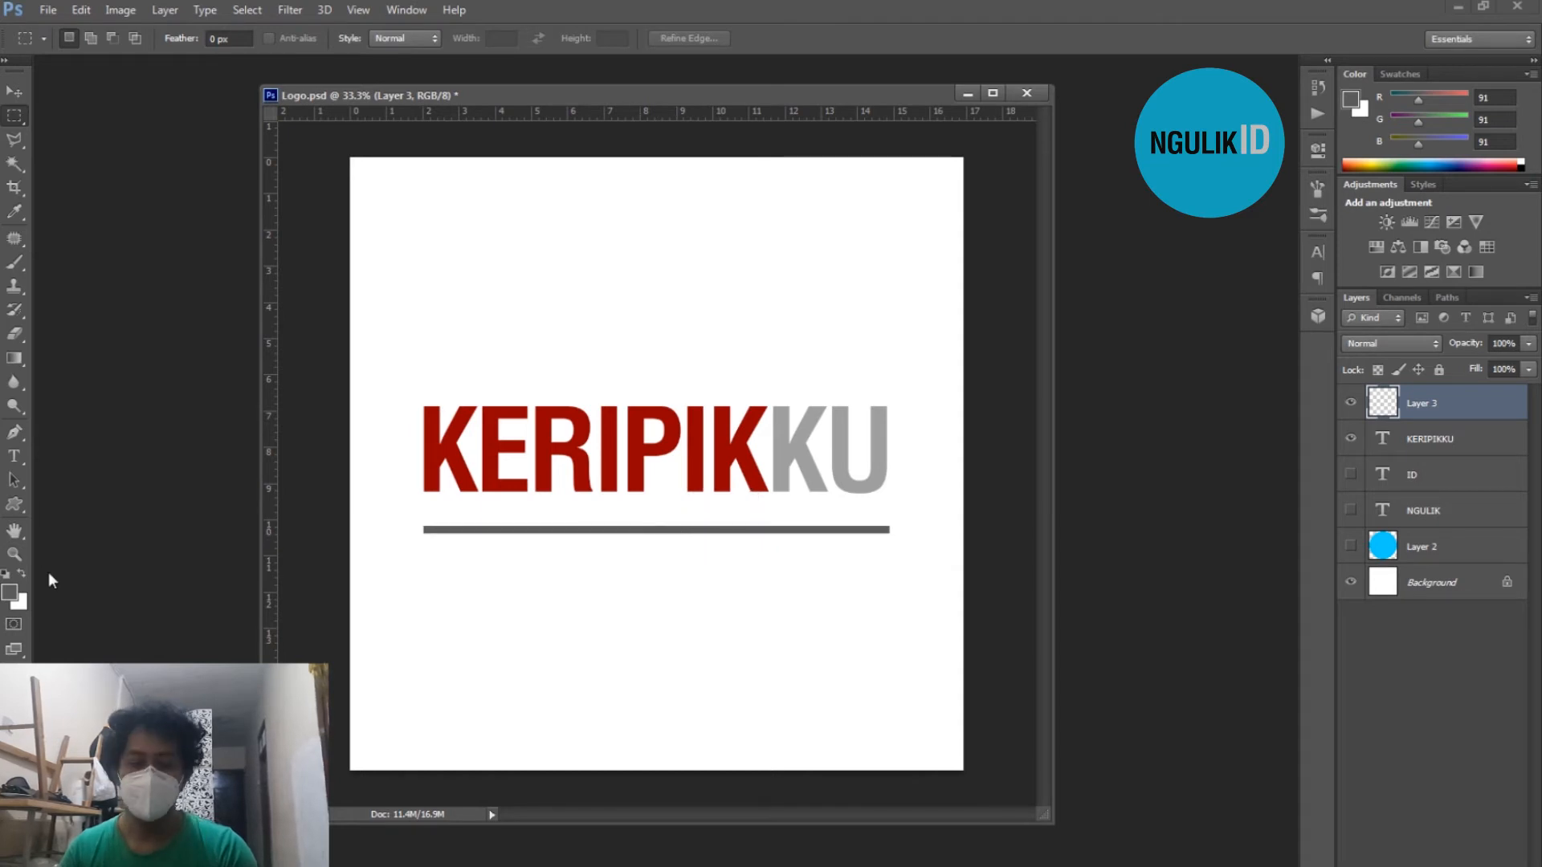
pyautogui.moveTo(270, 509); pyautogui.dragTo(657, 500)
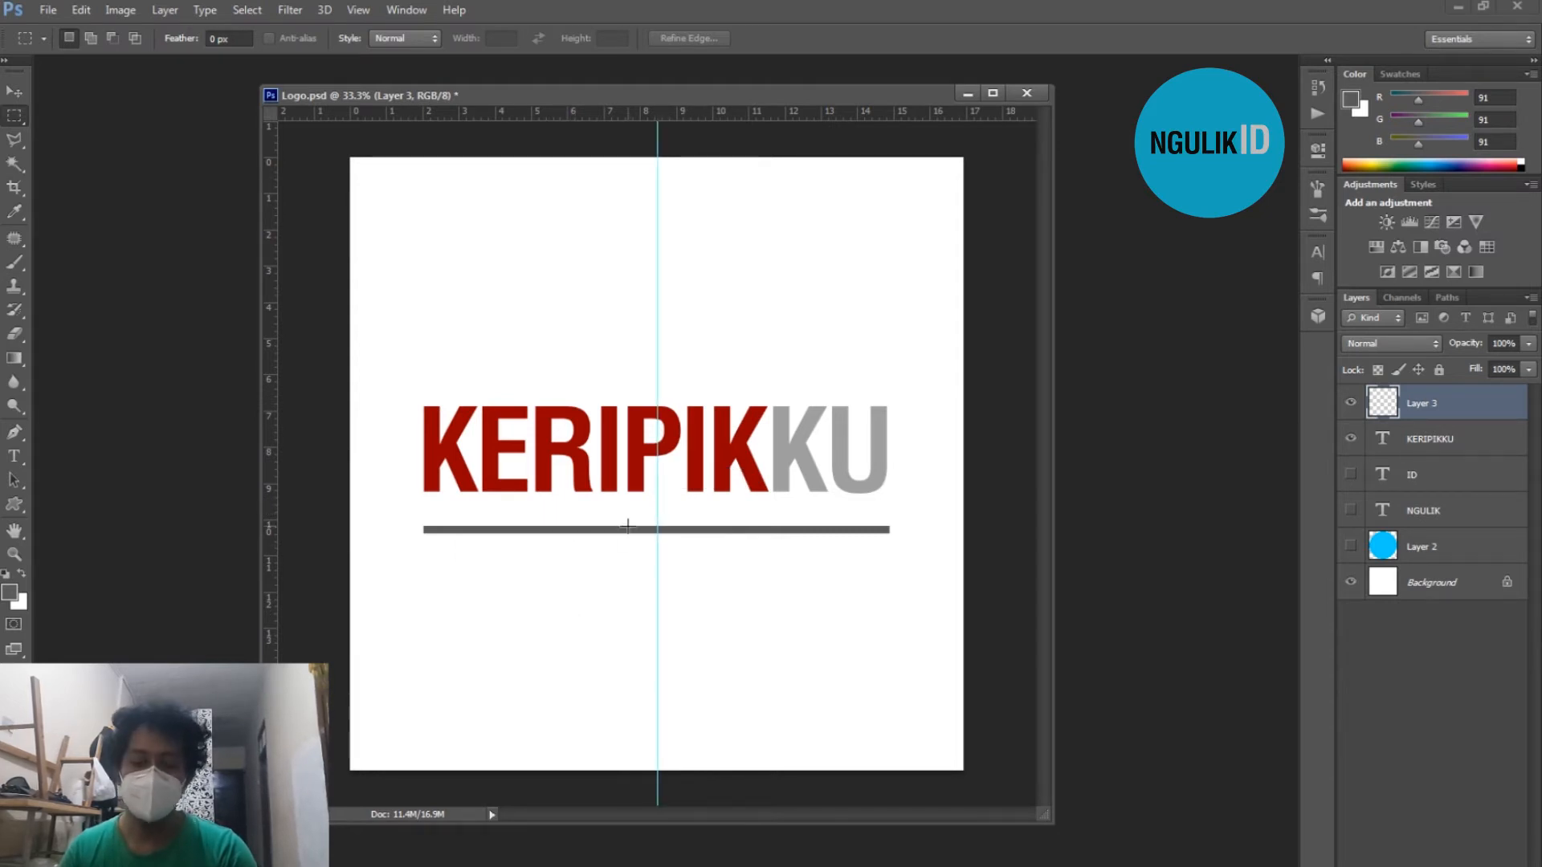
pyautogui.press('t')
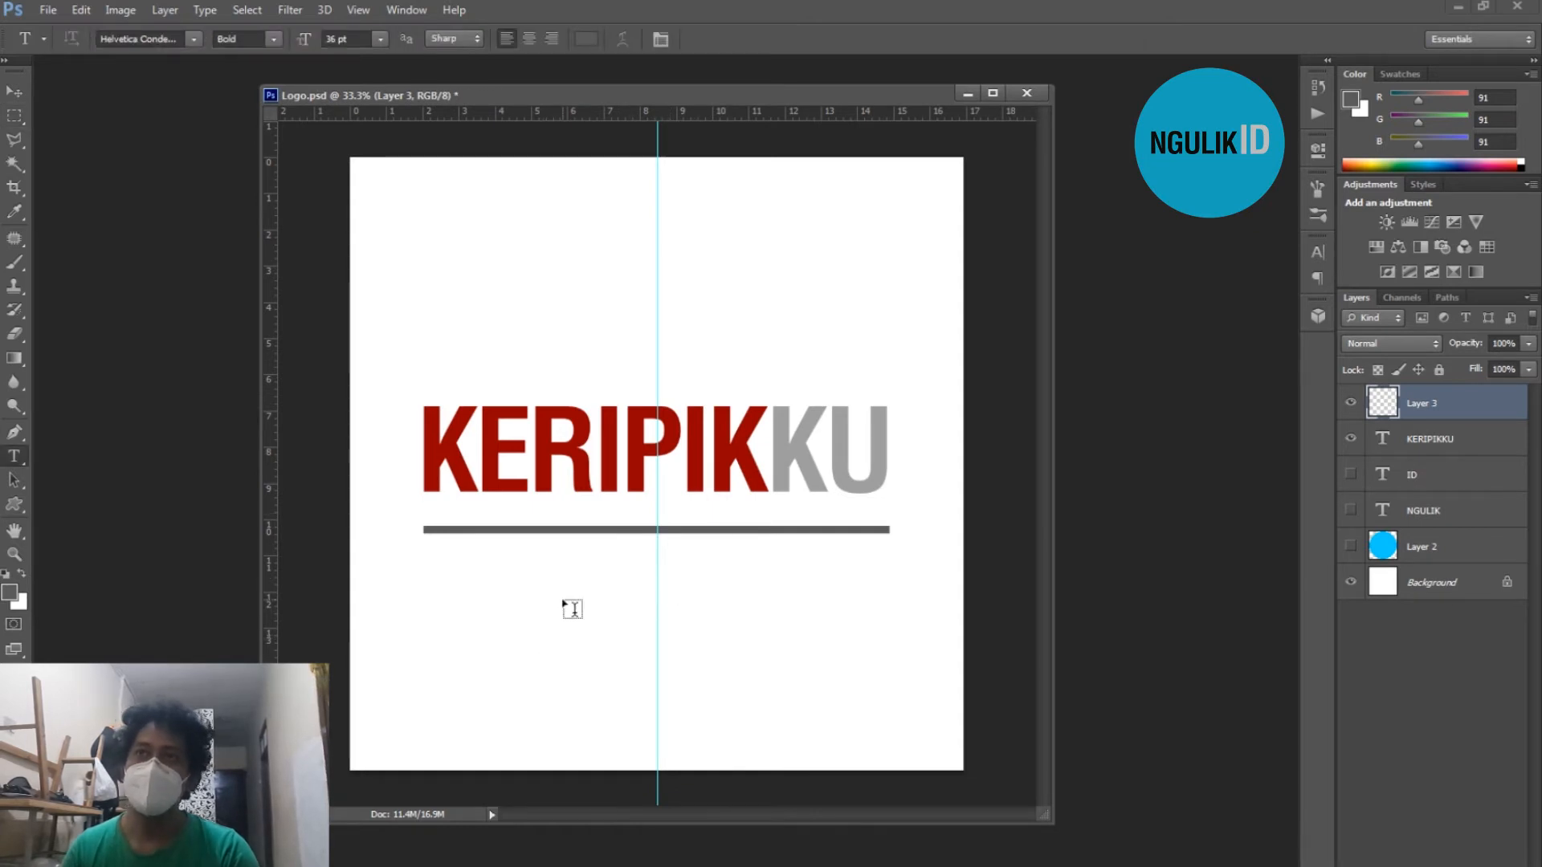
pyautogui.click(562, 600)
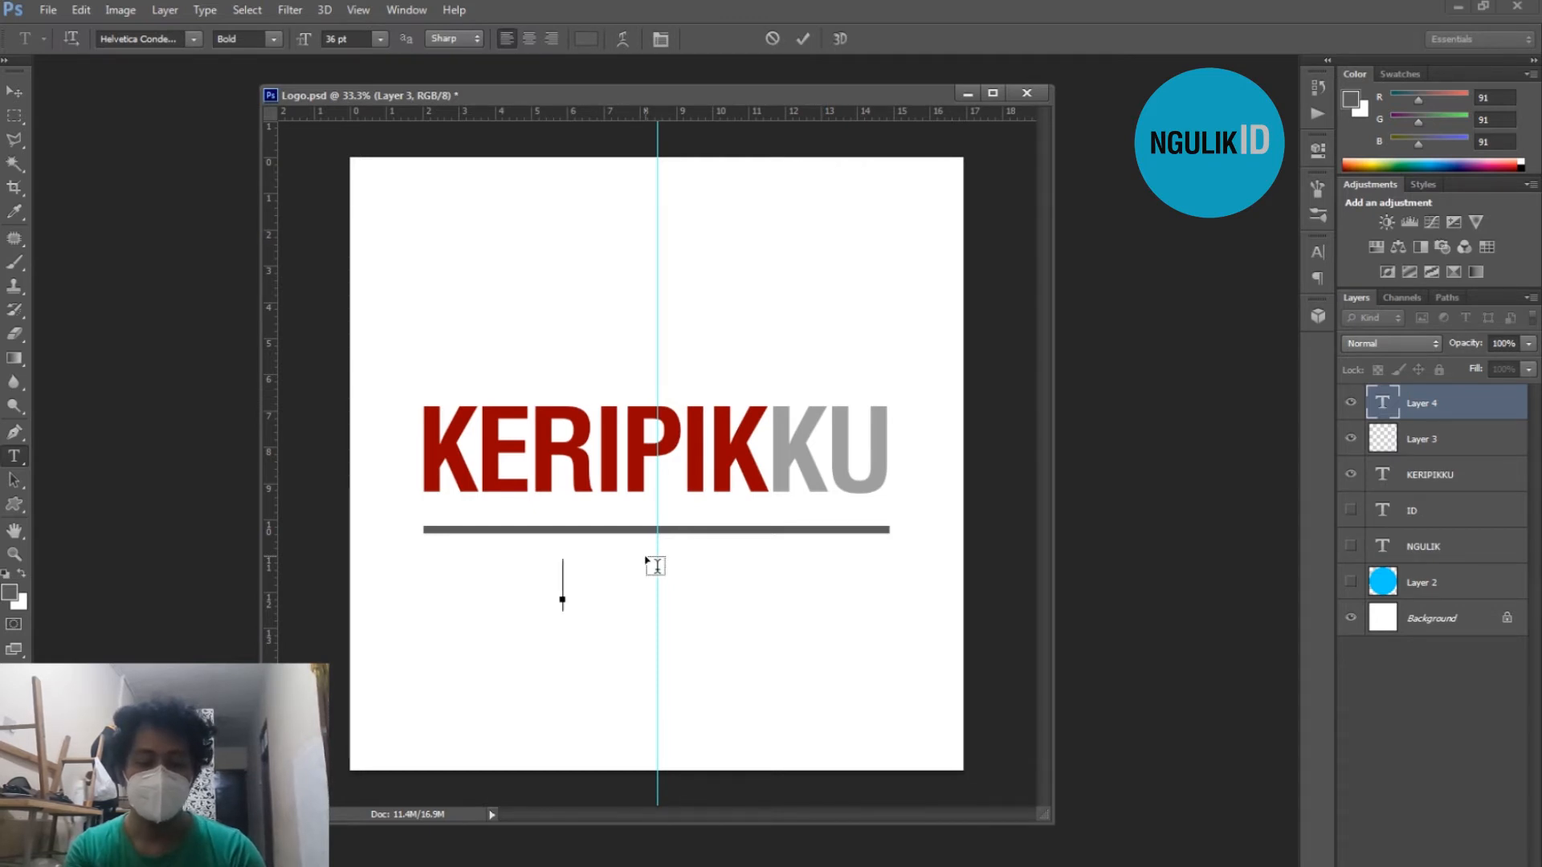
pyautogui.write('Real')
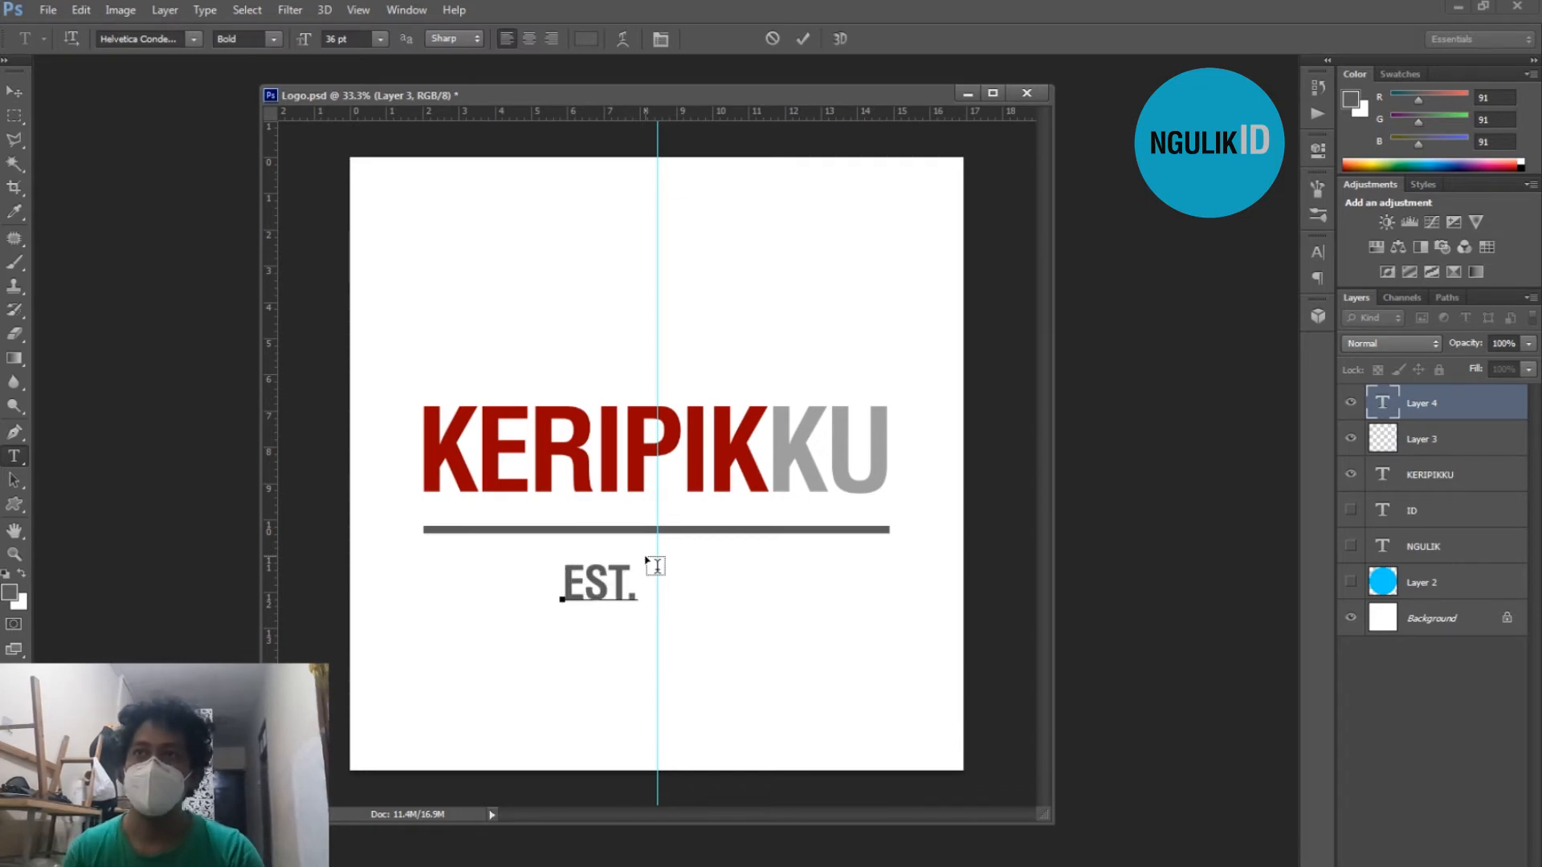
pyautogui.press('Escape')
pyautogui.click(634, 569)
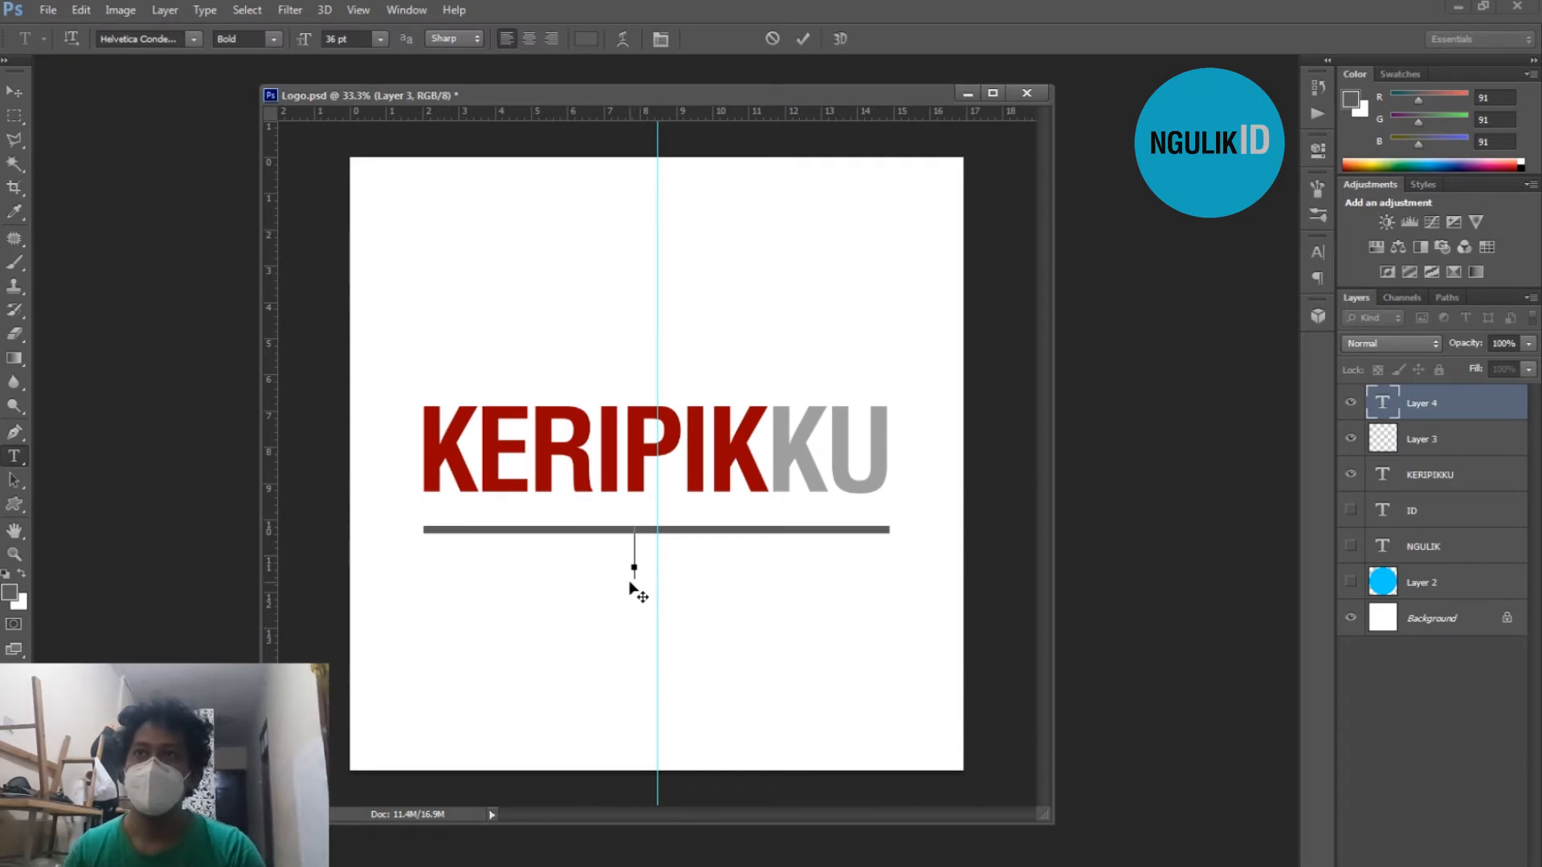
pyautogui.press('Escape')
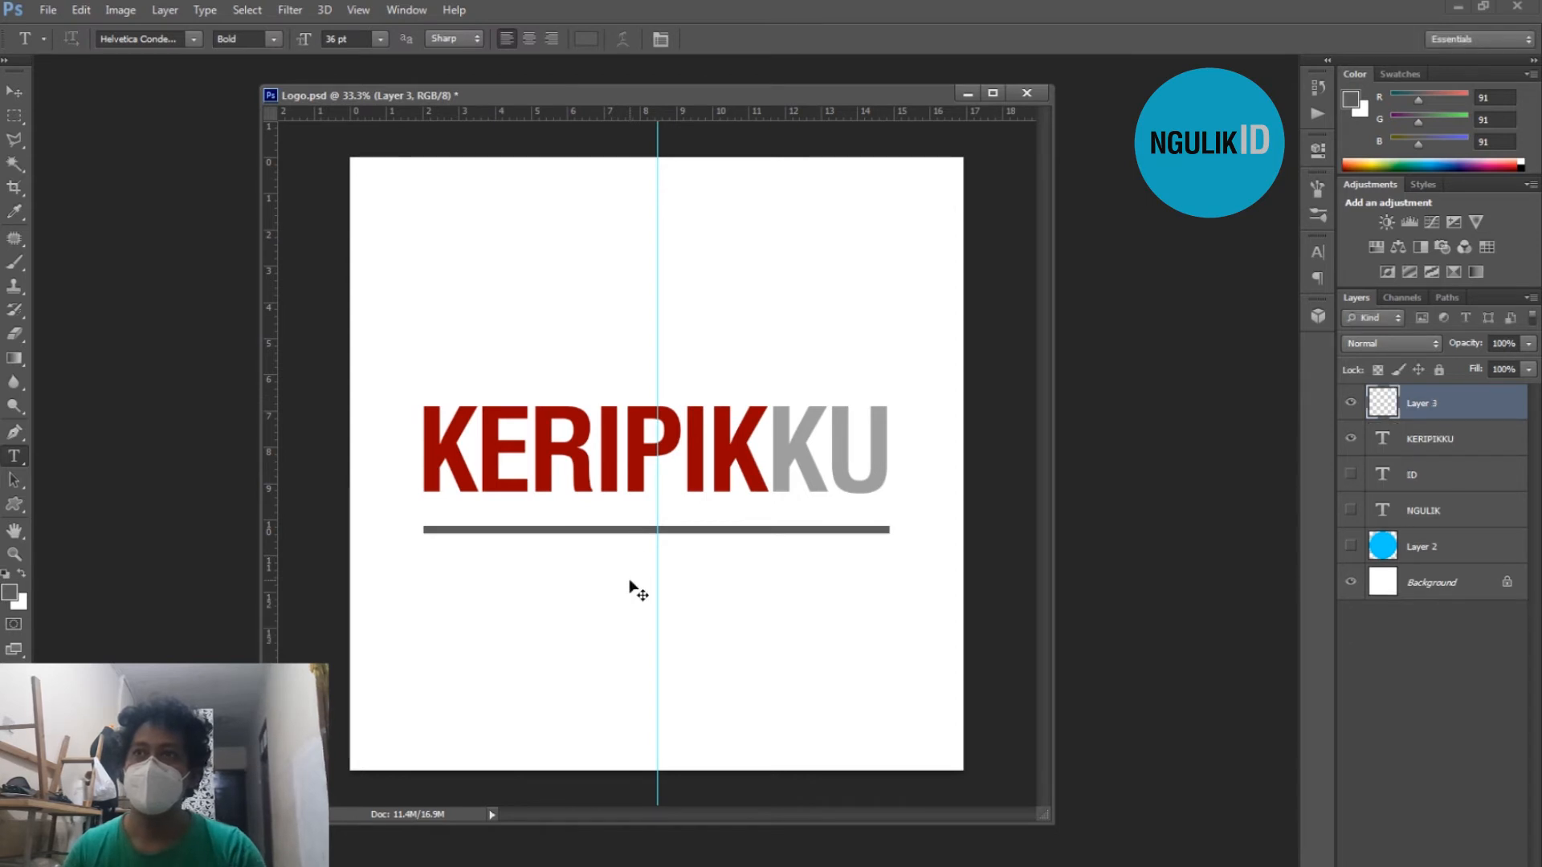
pyautogui.hotkey('ctrl', ';')
pyautogui.hotkey('ctrl', ';')
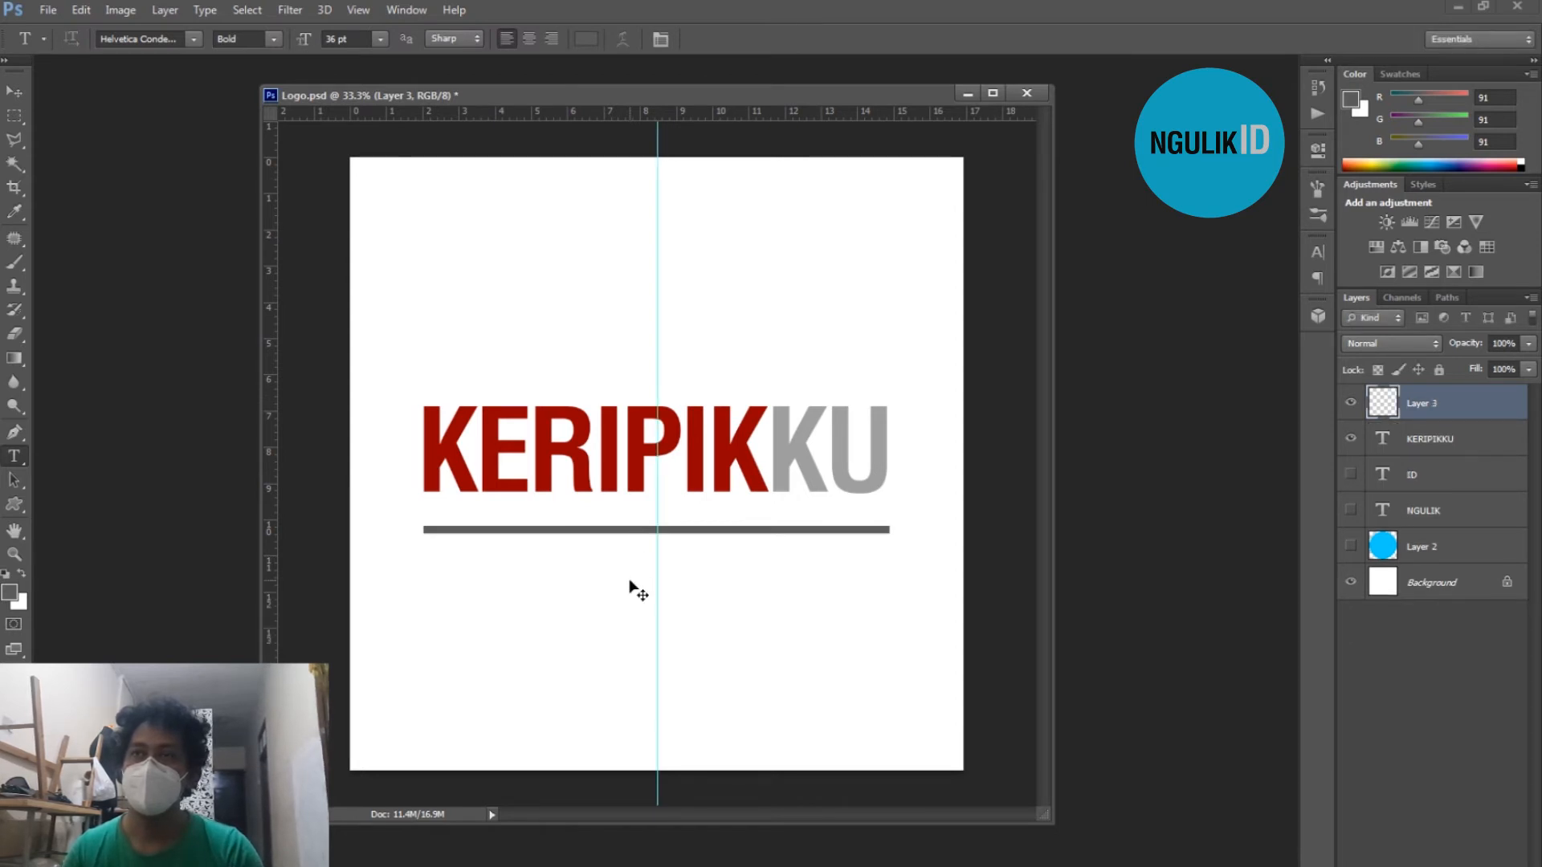
# Add the text EST 2020 in bold 36 pt dark grey and place it just below the bar
pyautogui.click(568, 572)
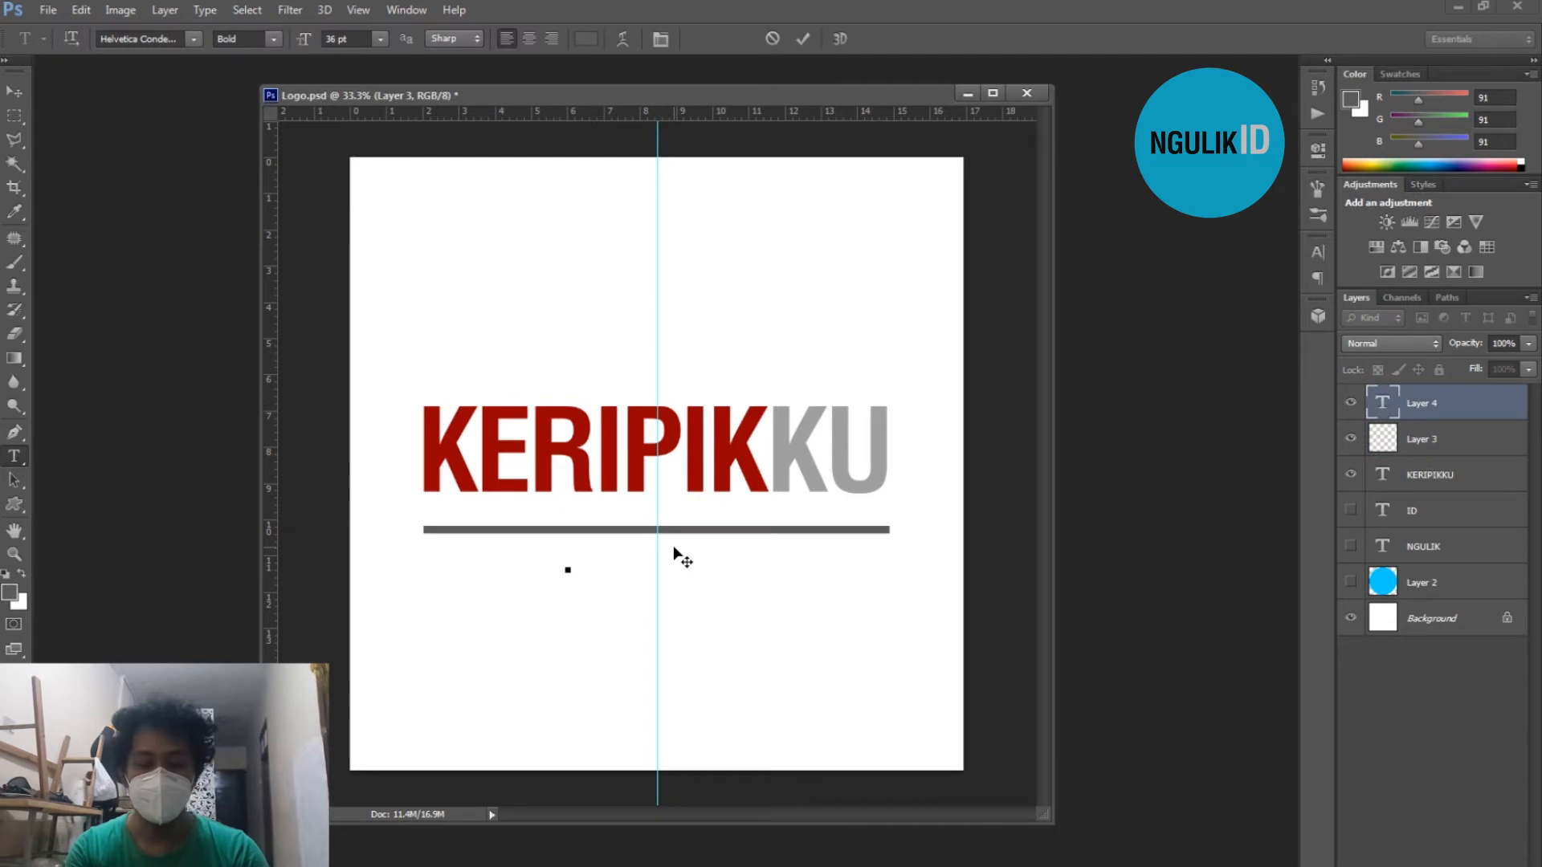
pyautogui.write('E')
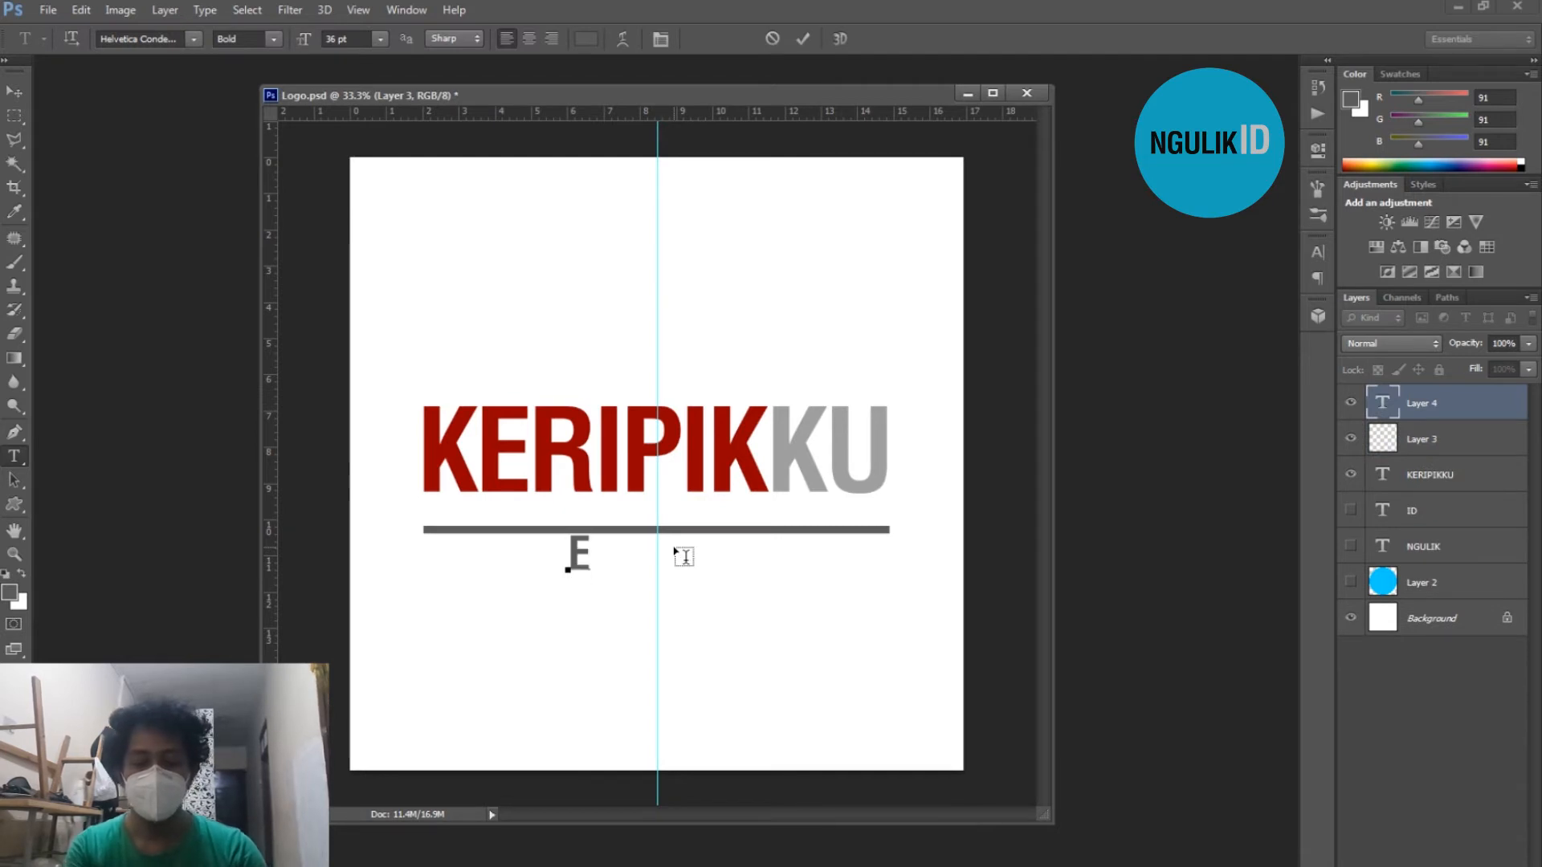
pyautogui.write('ST')
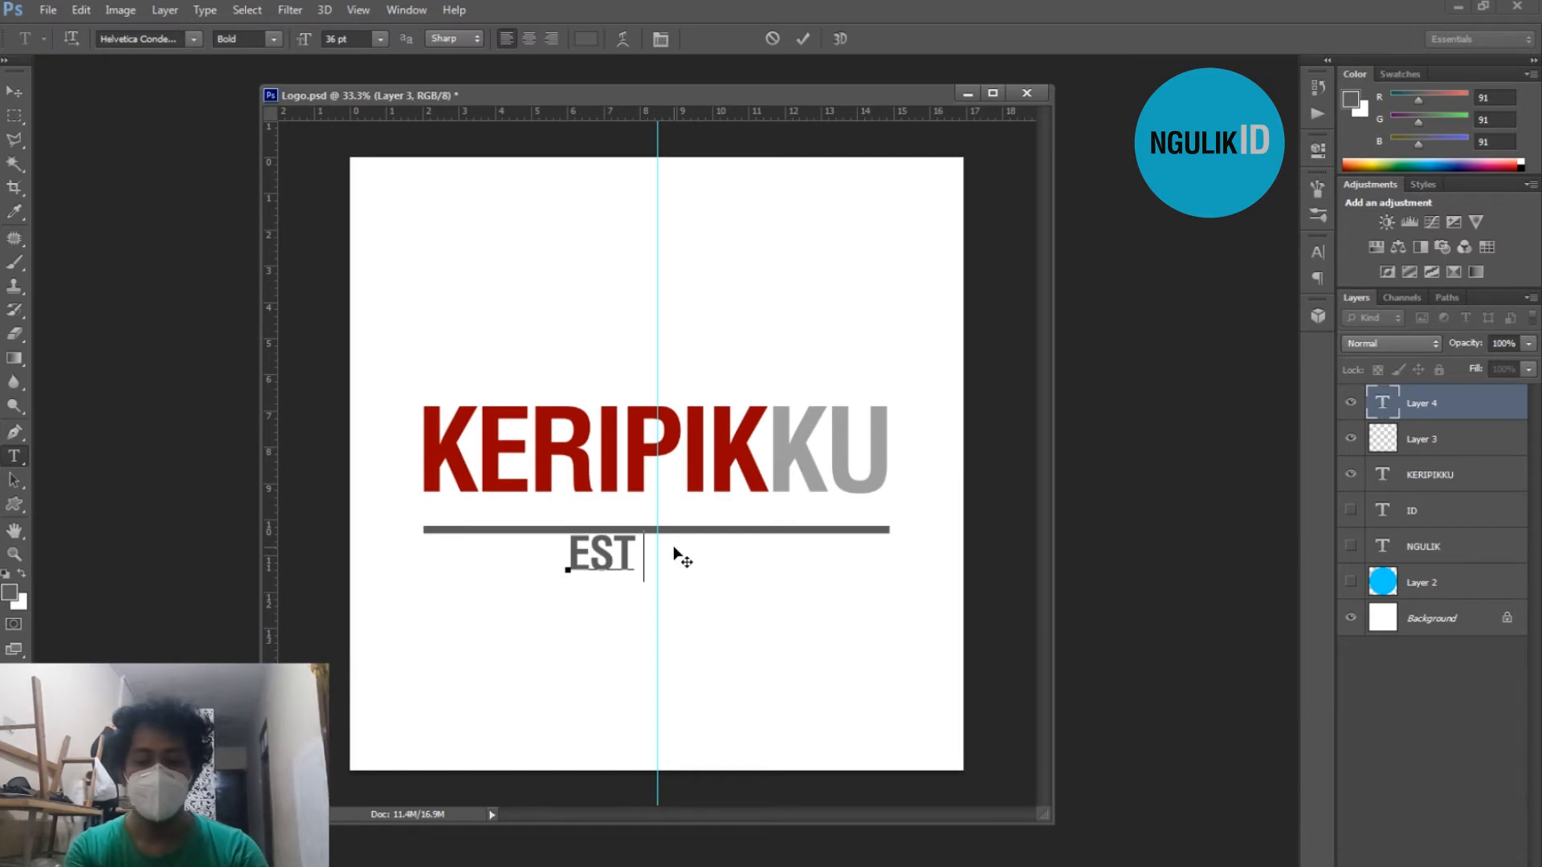
pyautogui.write('2')
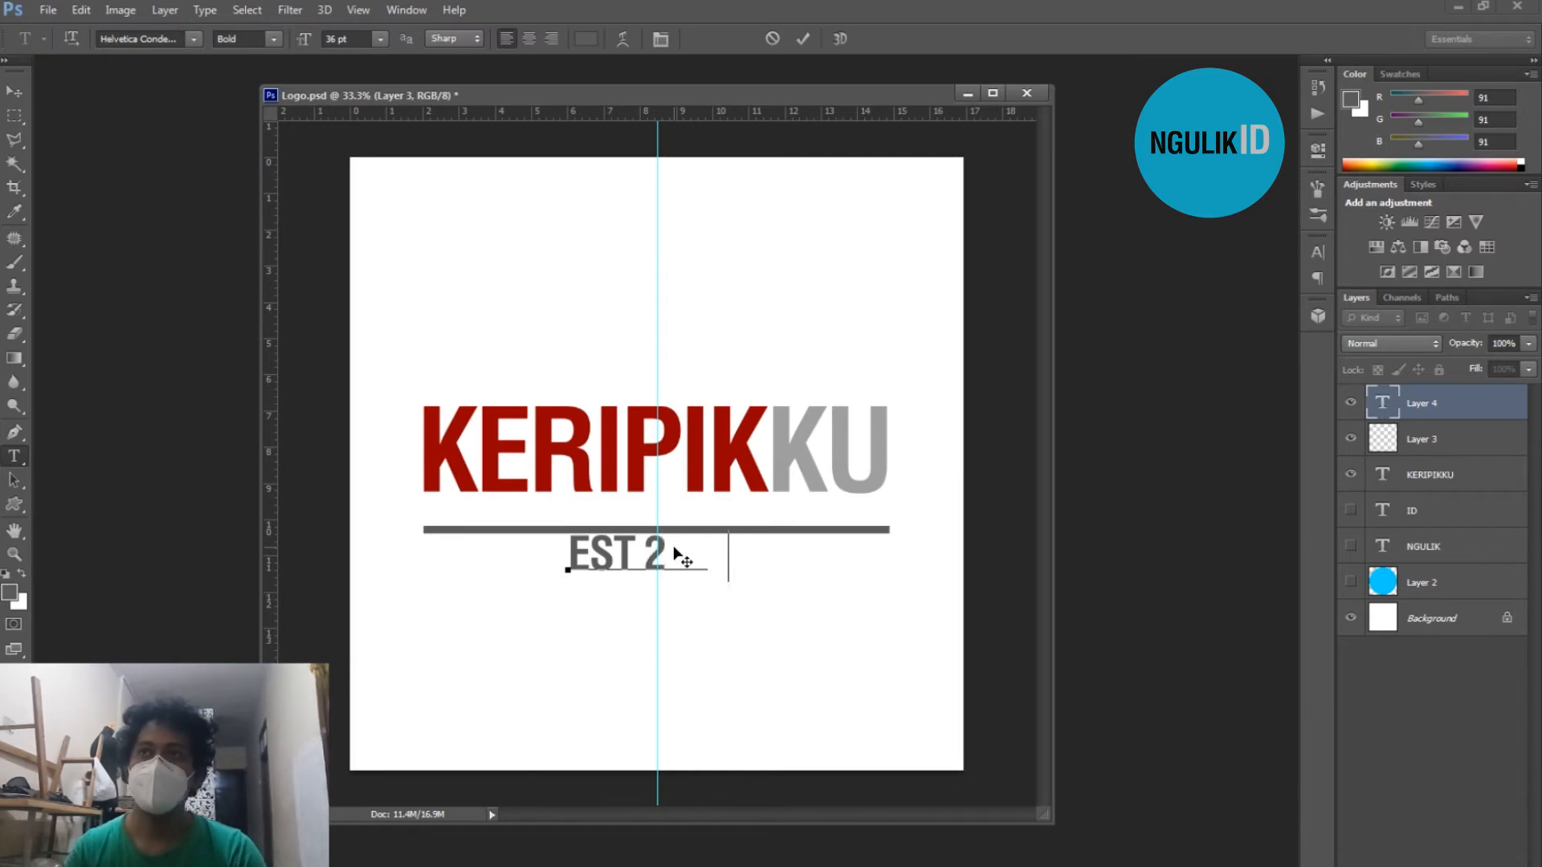
pyautogui.hotkey('ctrl', 'Return')
pyautogui.moveTo(717, 573); pyautogui.dragTo(748, 595)
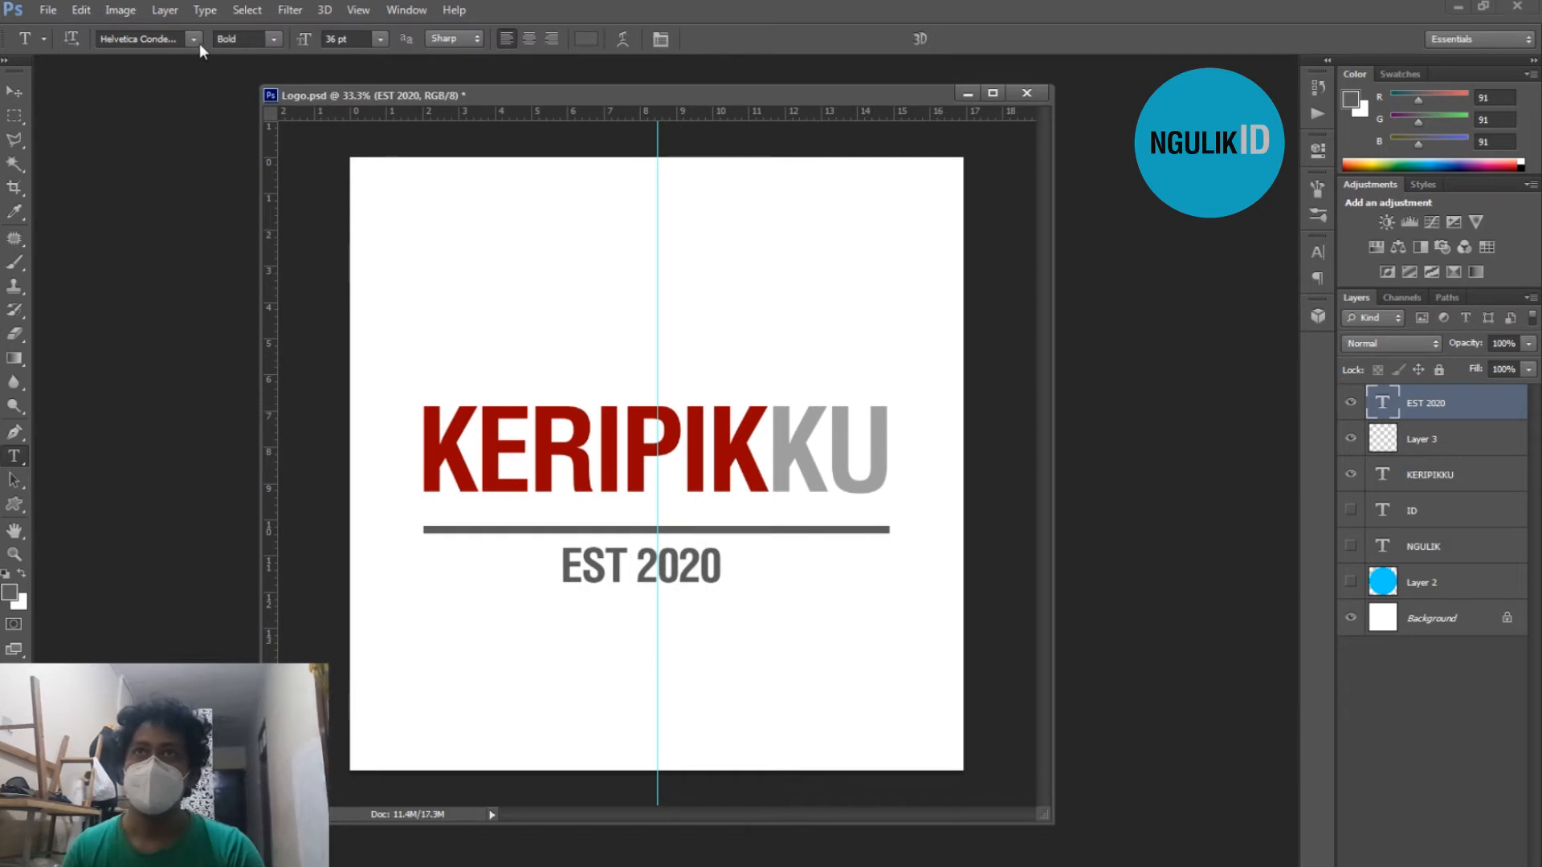
# Change the EST 2020 text to the Medium font style
pyautogui.click(275, 39)
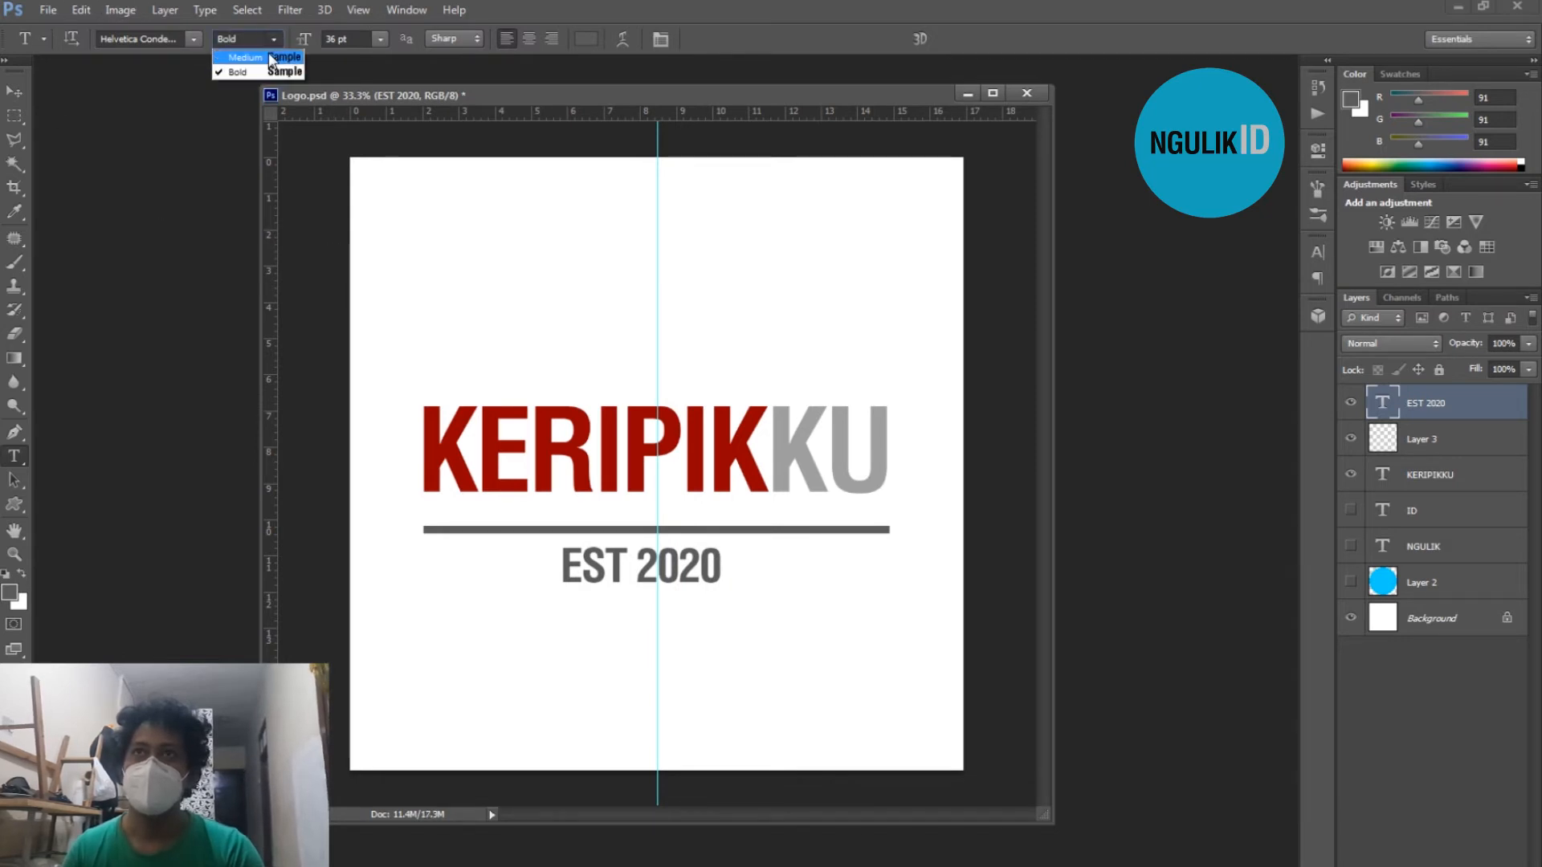
pyautogui.click(261, 51)
pyautogui.click(277, 39)
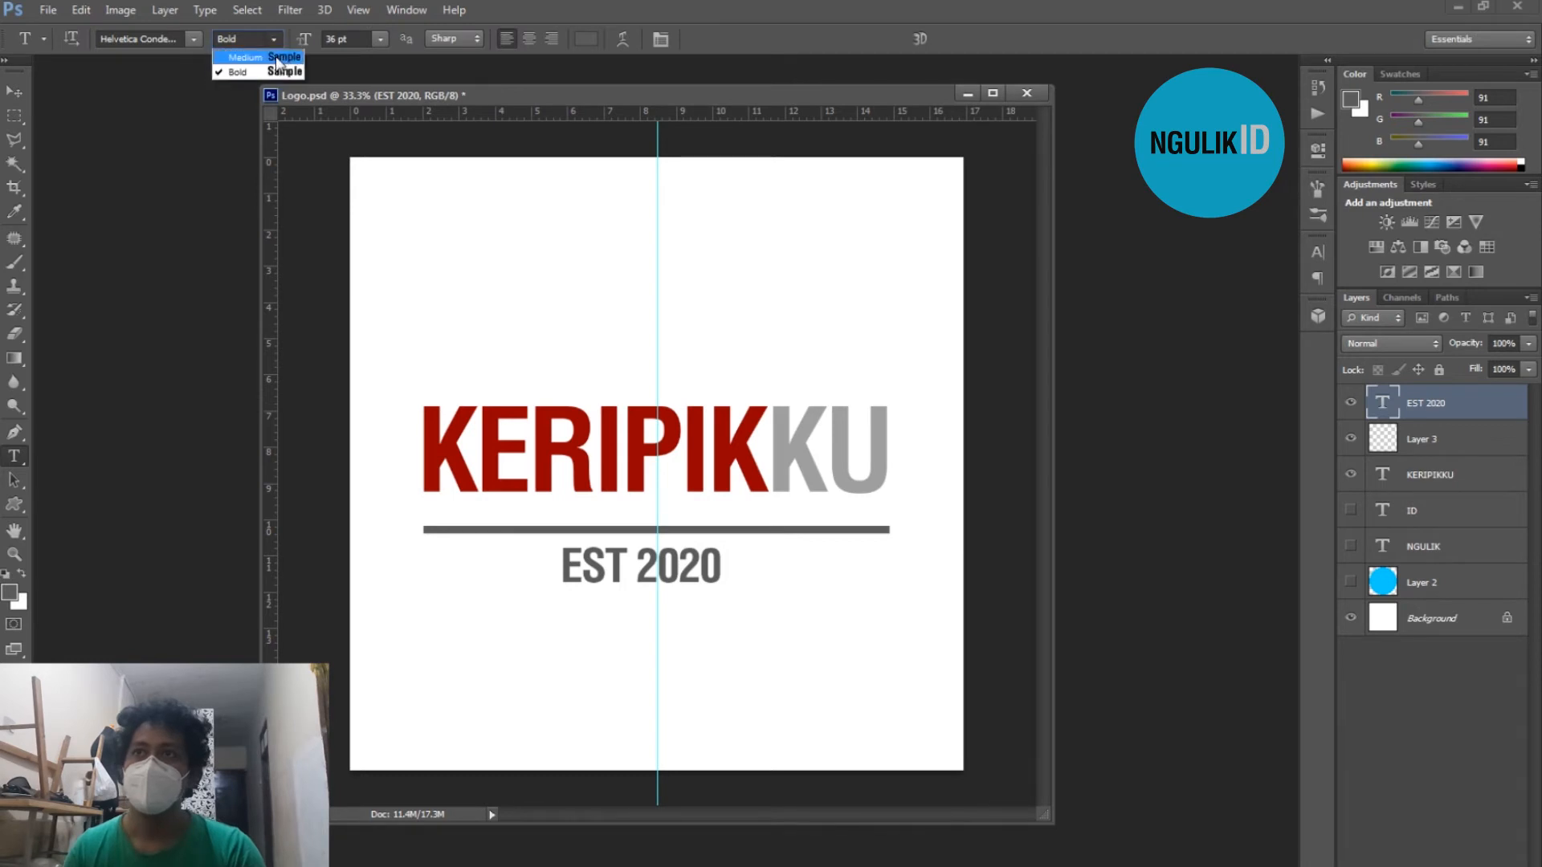
pyautogui.click(261, 55)
# Scale the EST 2020 text down to about 21.33 pt and position it closely under the bar
pyautogui.moveTo(748, 599); pyautogui.dragTo(632, 565)
pyautogui.hotkey('ctrl', 't')
pyautogui.press('Return')
pyautogui.press('t')
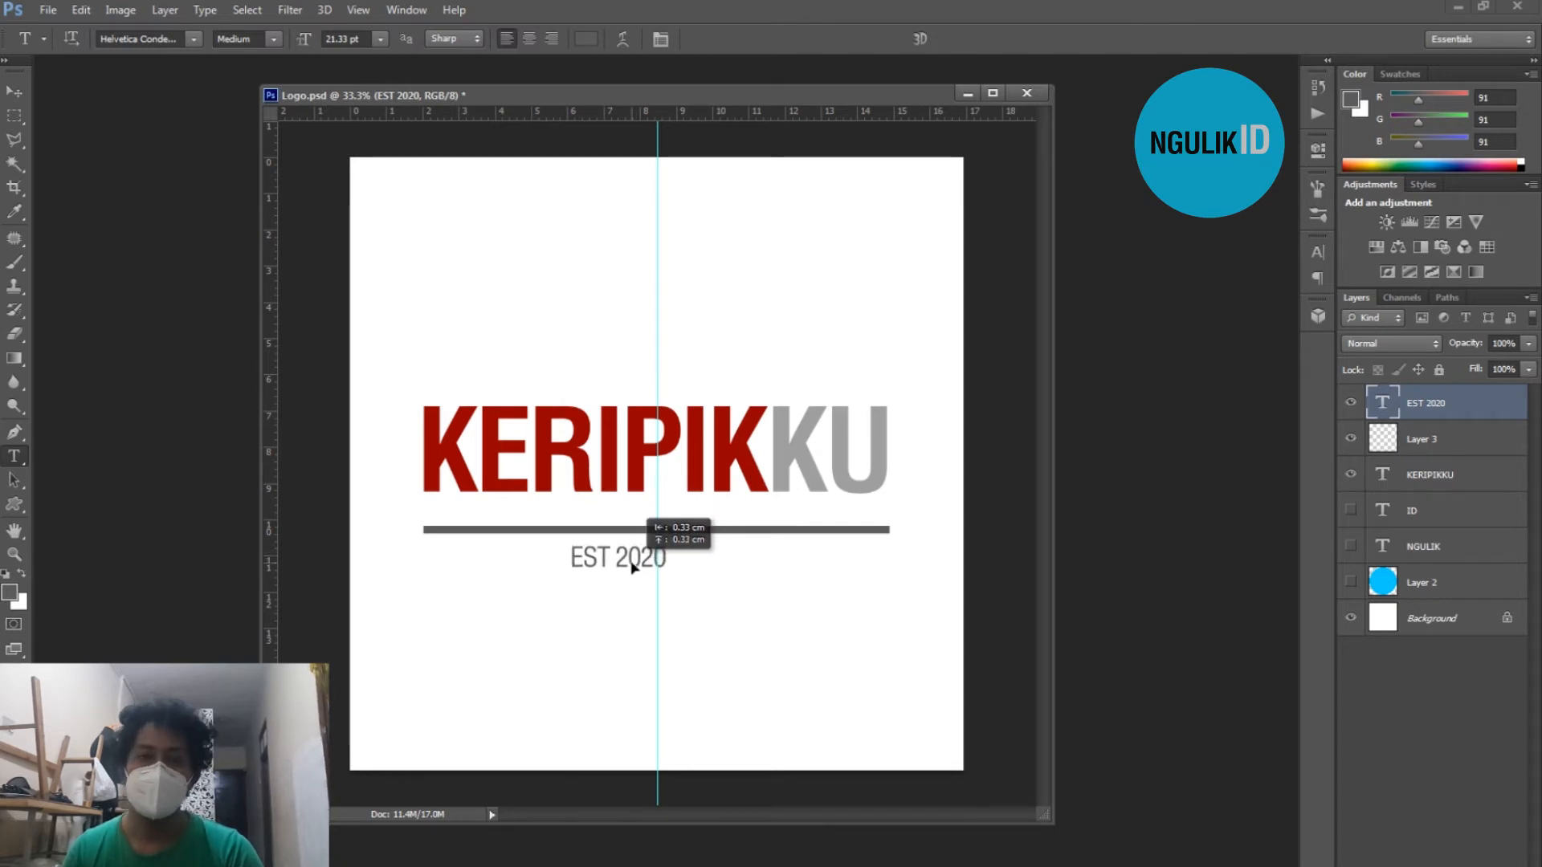
pyautogui.moveTo(632, 566); pyautogui.dragTo(631, 565)
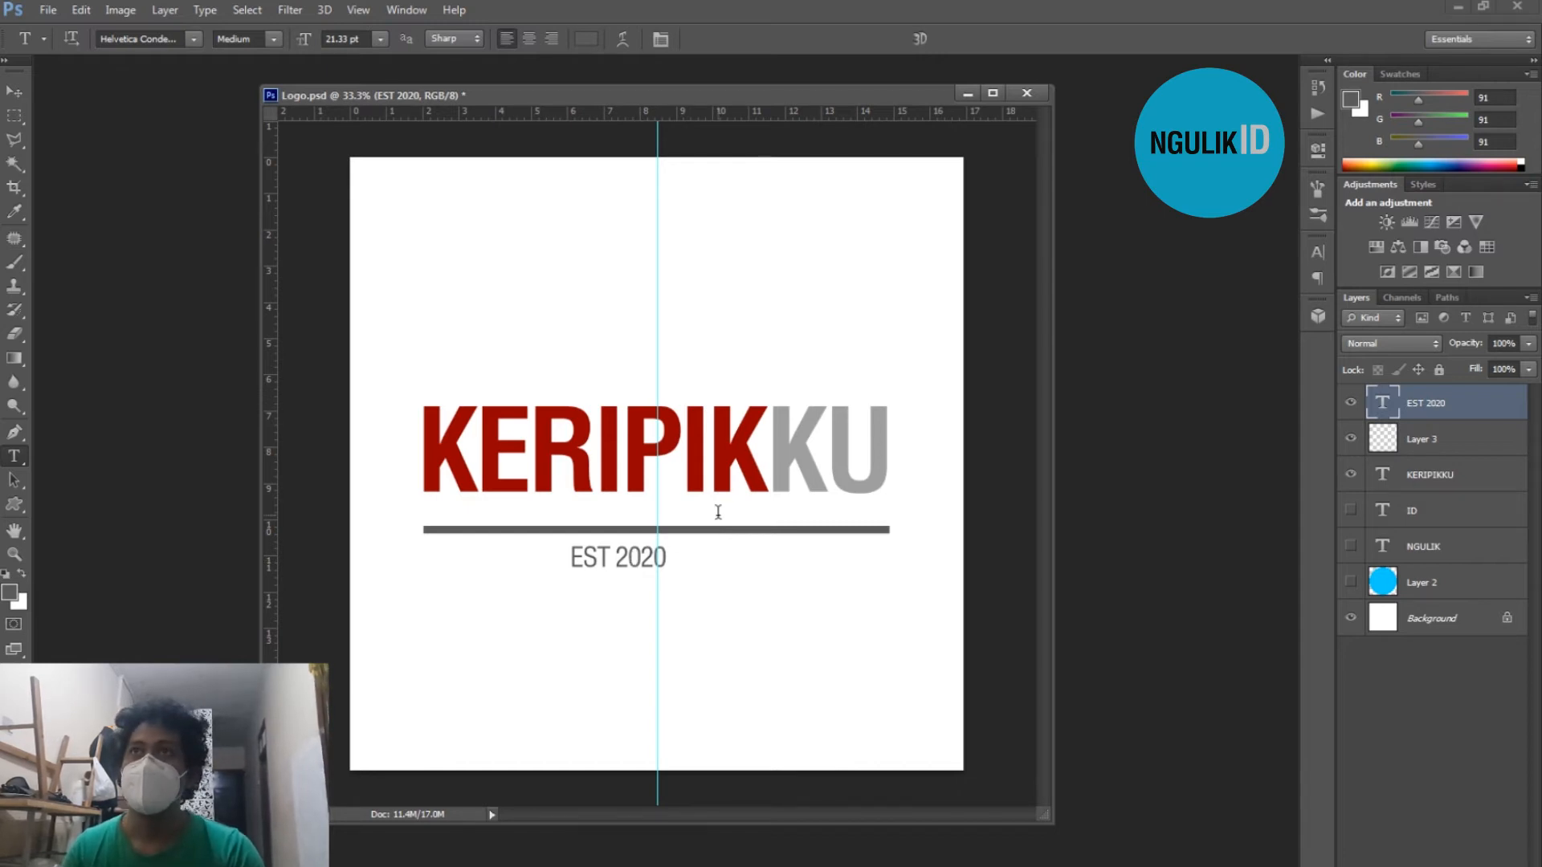
# Set the letter tracking of the EST 2020 text to 200
pyautogui.click(668, 44)
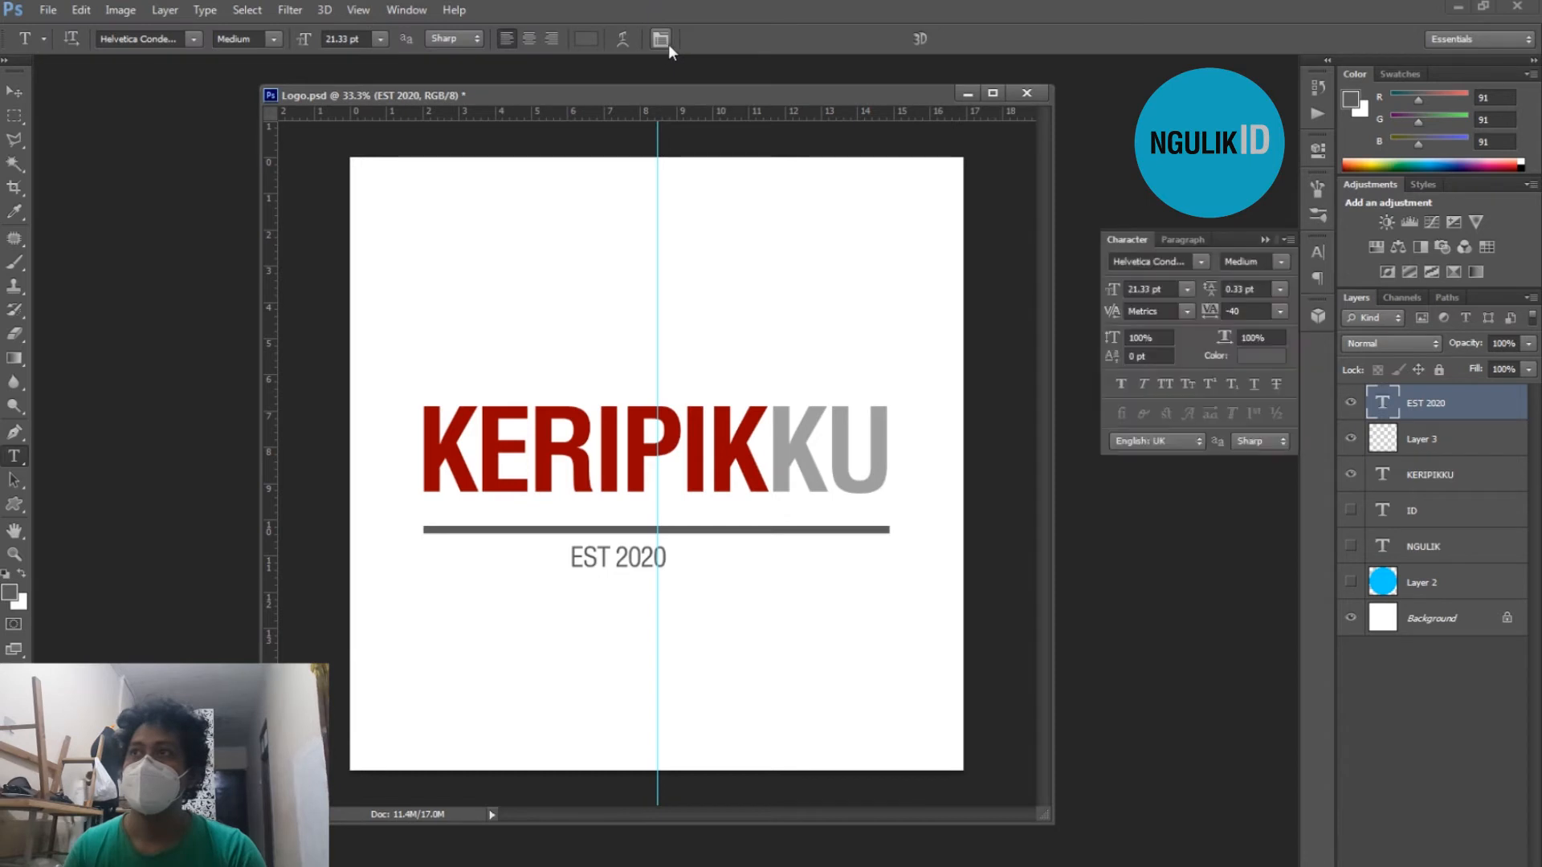
pyautogui.click(1271, 310)
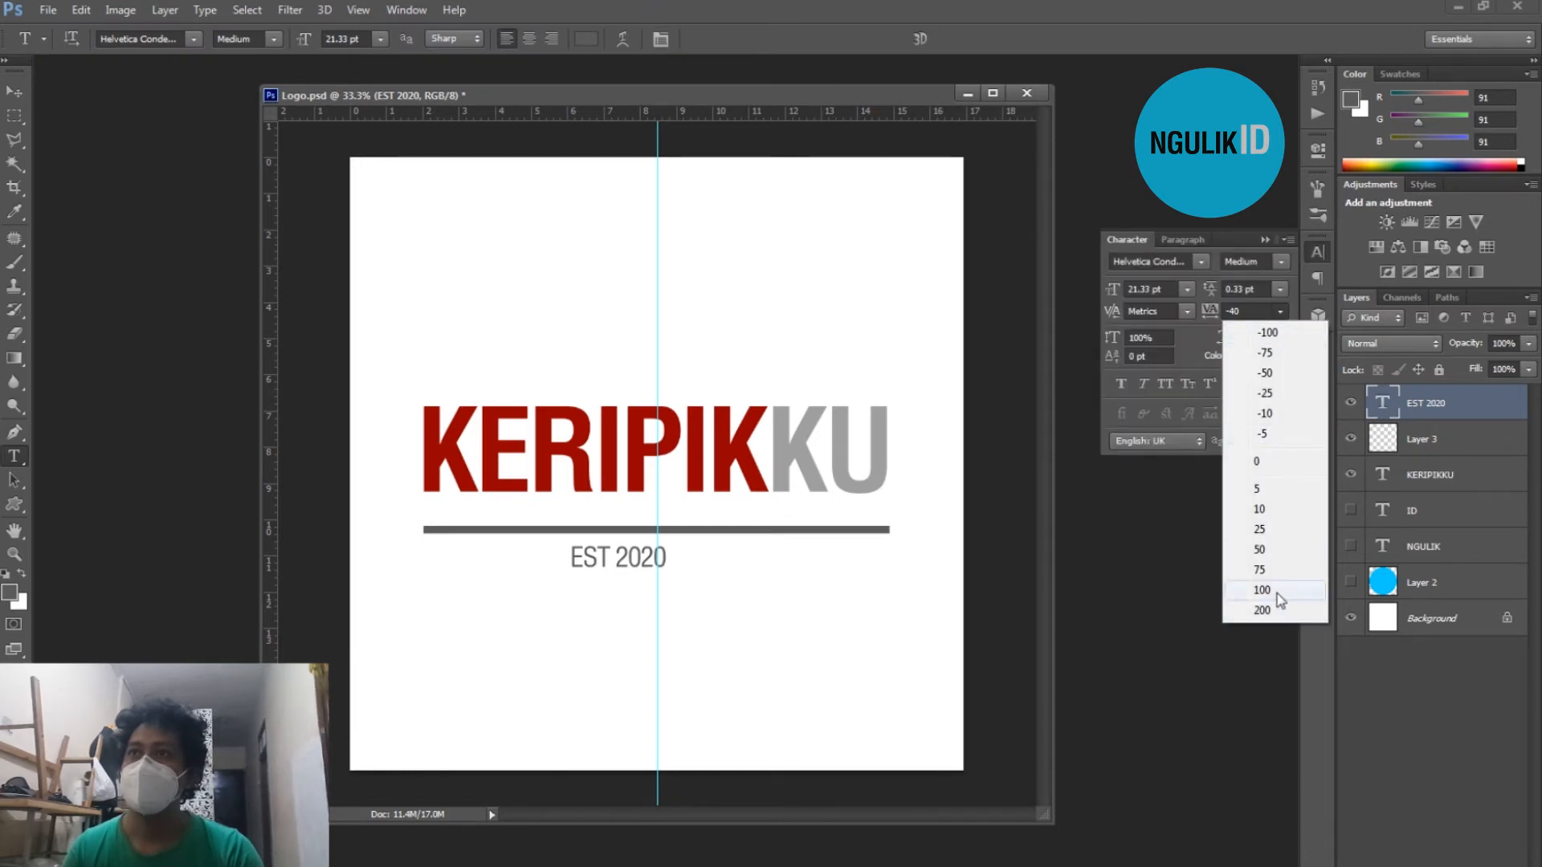
pyautogui.click(1264, 612)
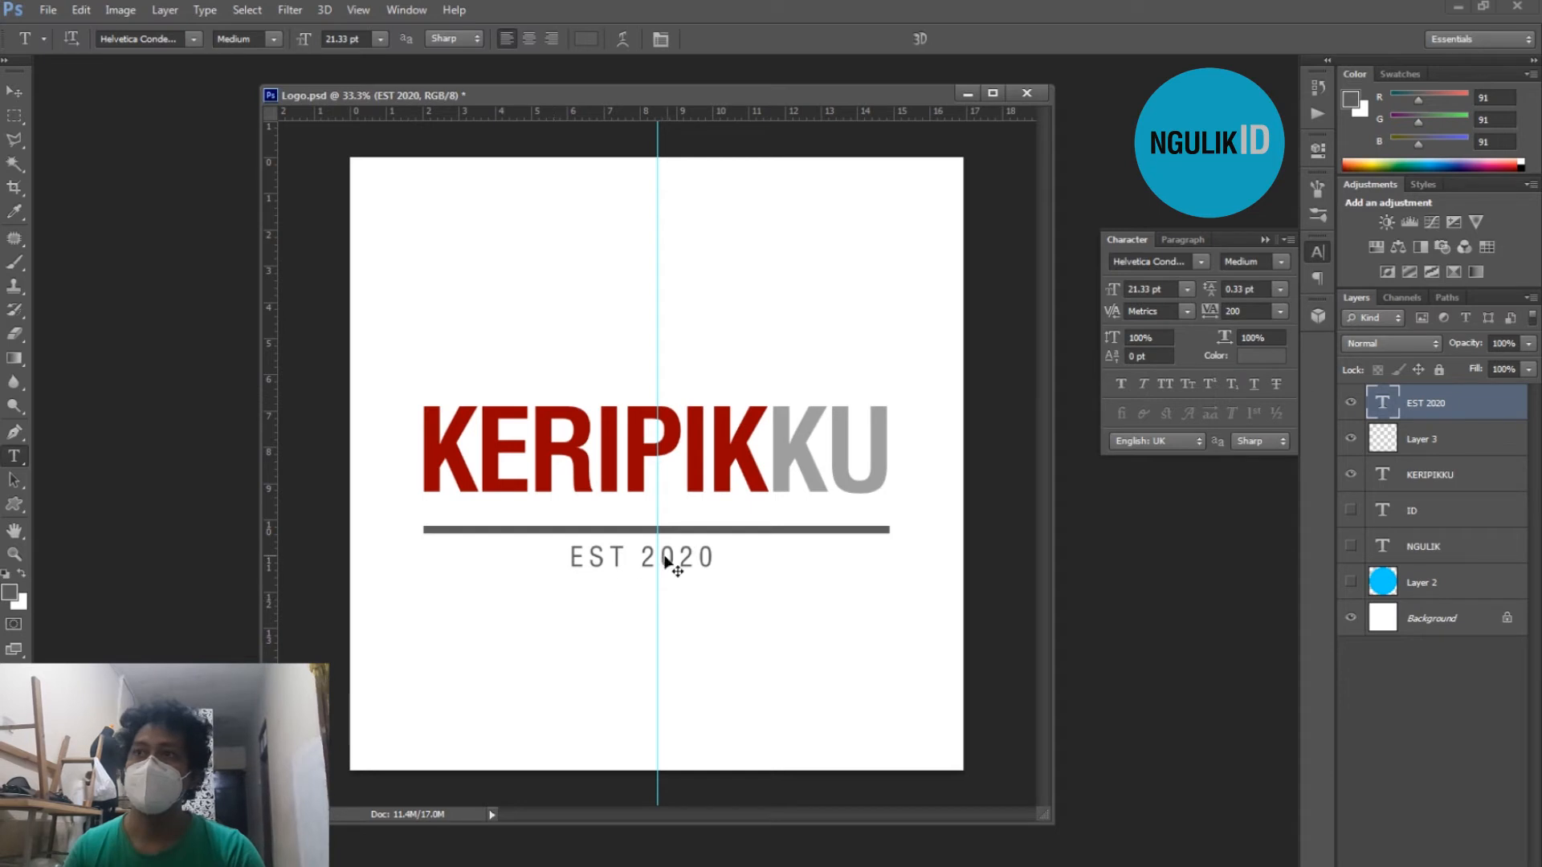
# Move the EST 2020 text up onto the dark grey bar, centred on the vertical guide
pyautogui.keyDown('ctrl'); pyautogui.rightClick(691, 558); pyautogui.keyUp('ctrl')
pyautogui.click(726, 563)
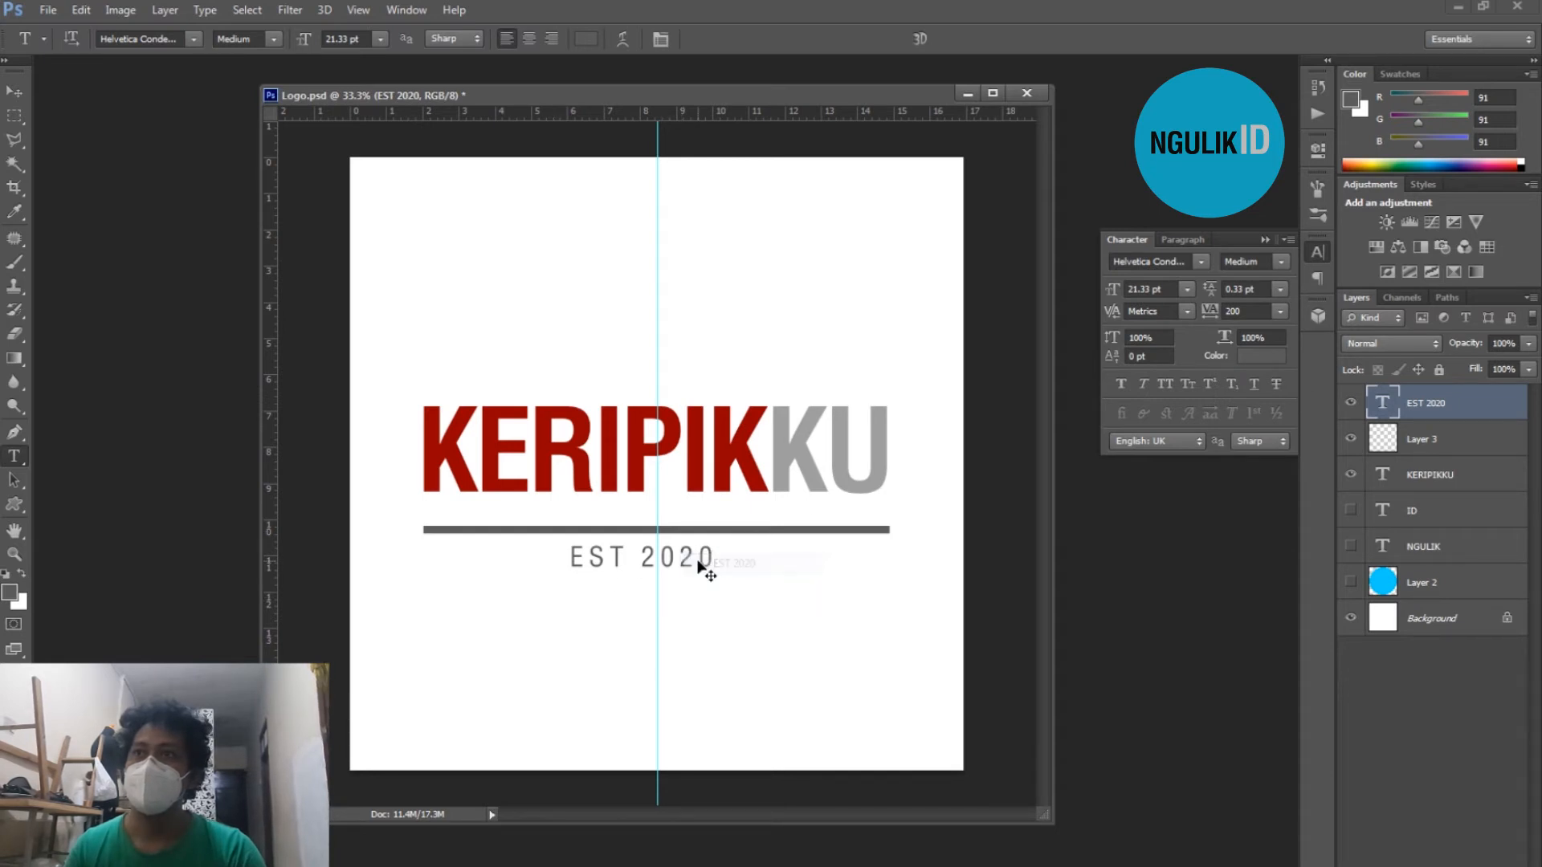
pyautogui.moveTo(702, 568); pyautogui.dragTo(715, 541)
# Cut a gap in the dark grey bar on Layer 3 around the EST 2020 text and deselect
pyautogui.press('m')
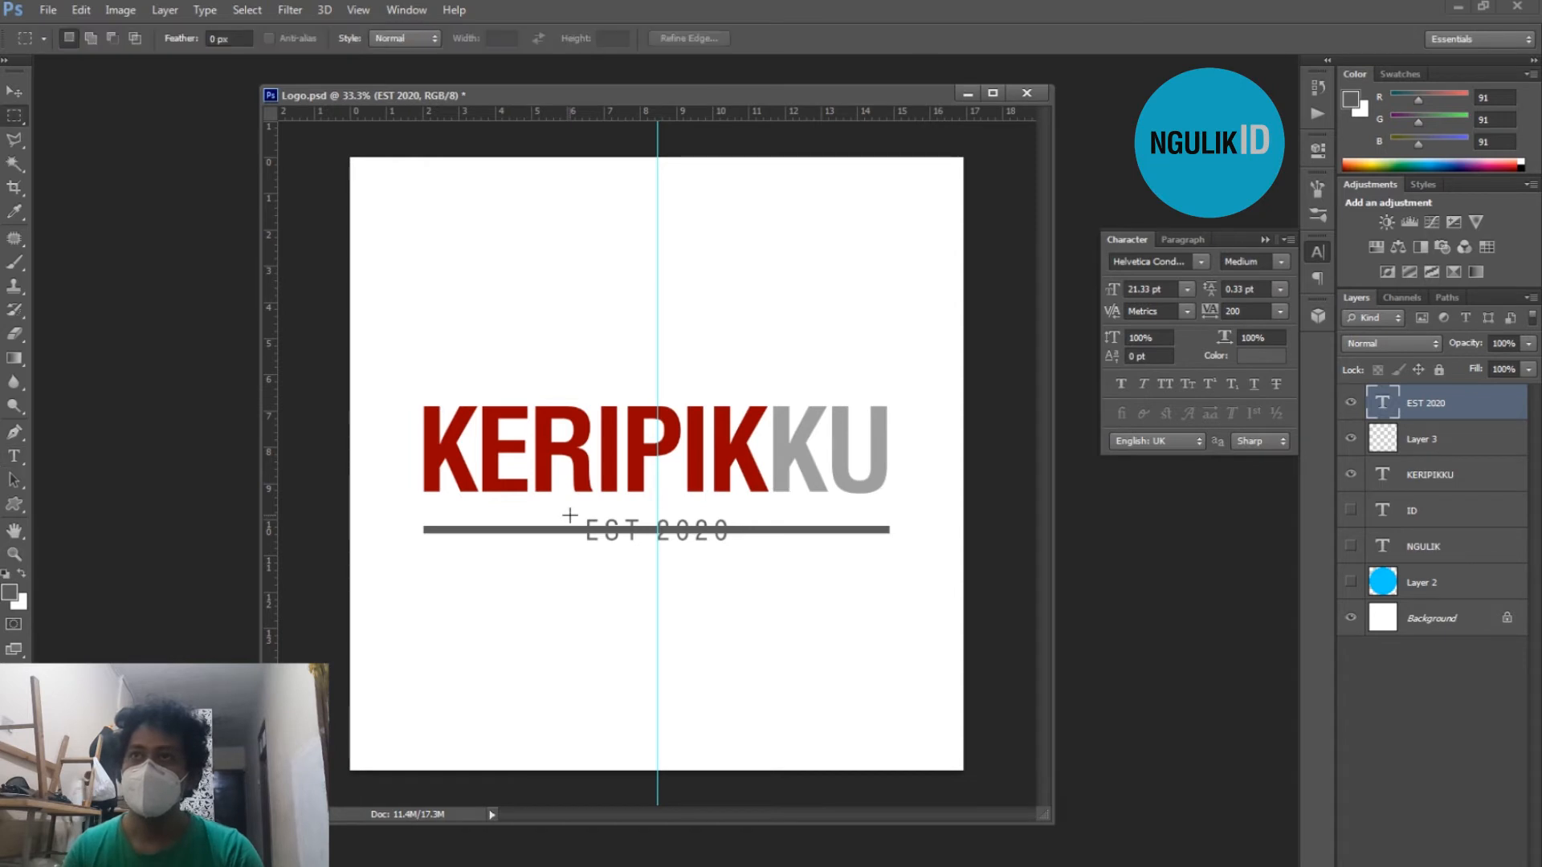
pyautogui.moveTo(570, 512); pyautogui.dragTo(744, 551)
pyautogui.keyDown('ctrl'); pyautogui.rightClick(758, 531); pyautogui.keyUp('ctrl')
pyautogui.click(765, 541)
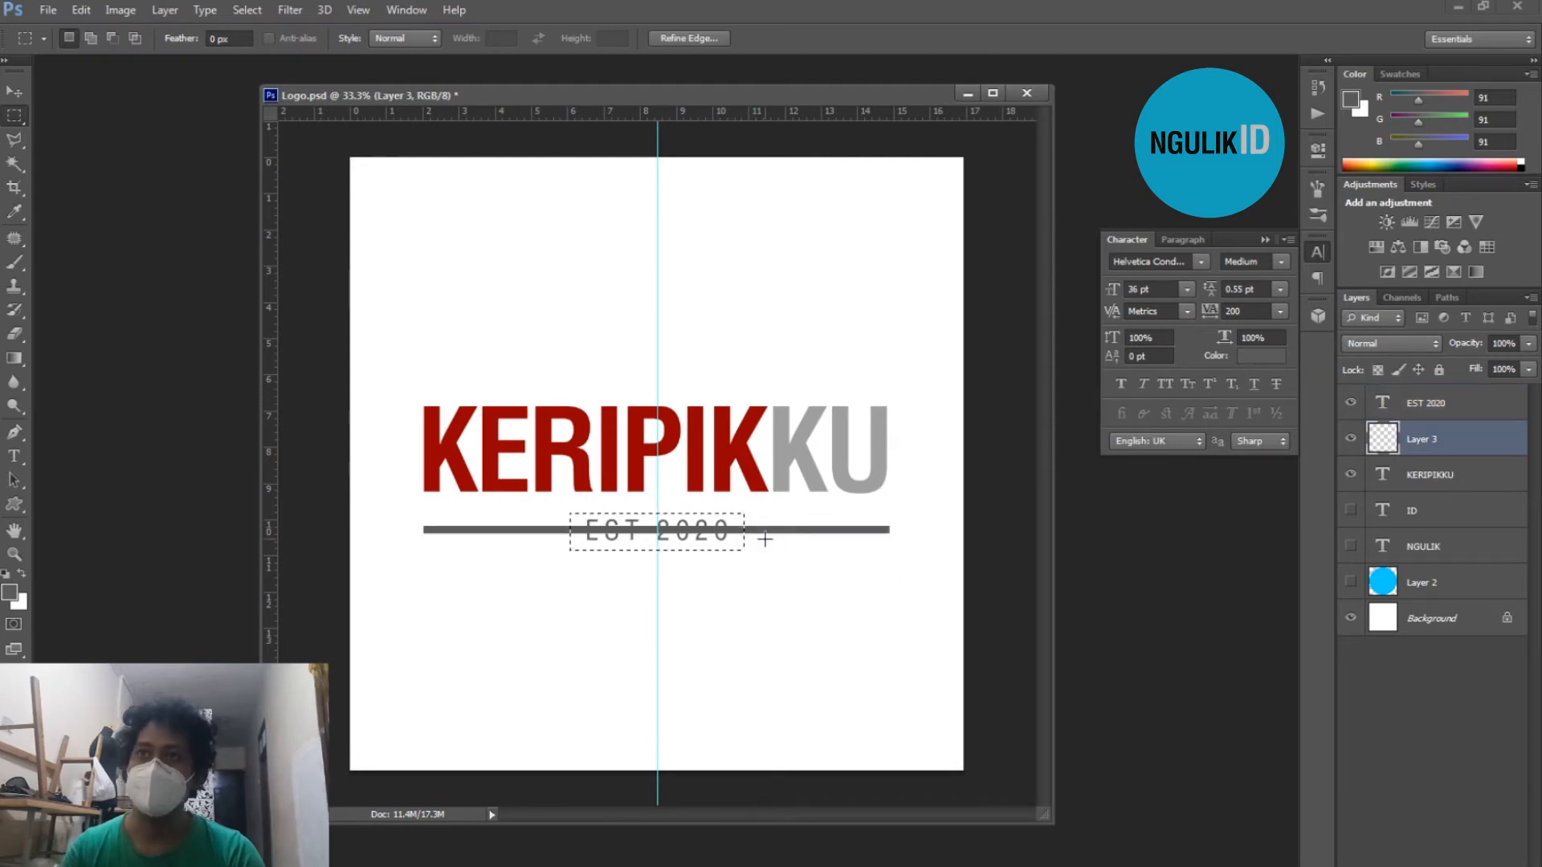
pyautogui.press('Delete')
pyautogui.hotkey('ctrl', 'd')
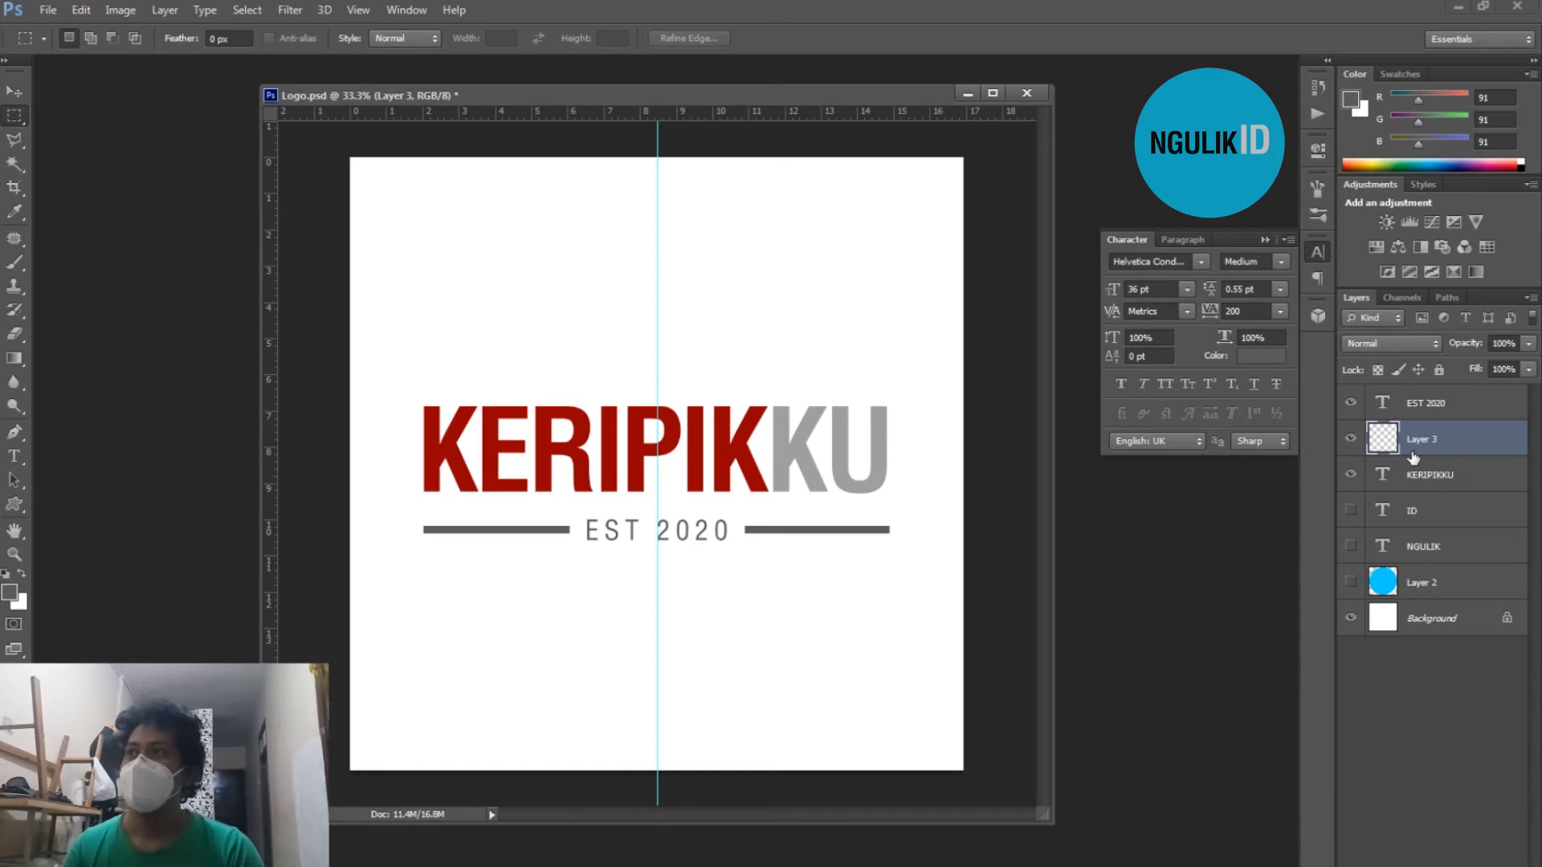
# Nudge the EST 2020 text and the bars on Layer 3 up together, closer to the KERIPIKKU wordmark
pyautogui.click(1425, 405)
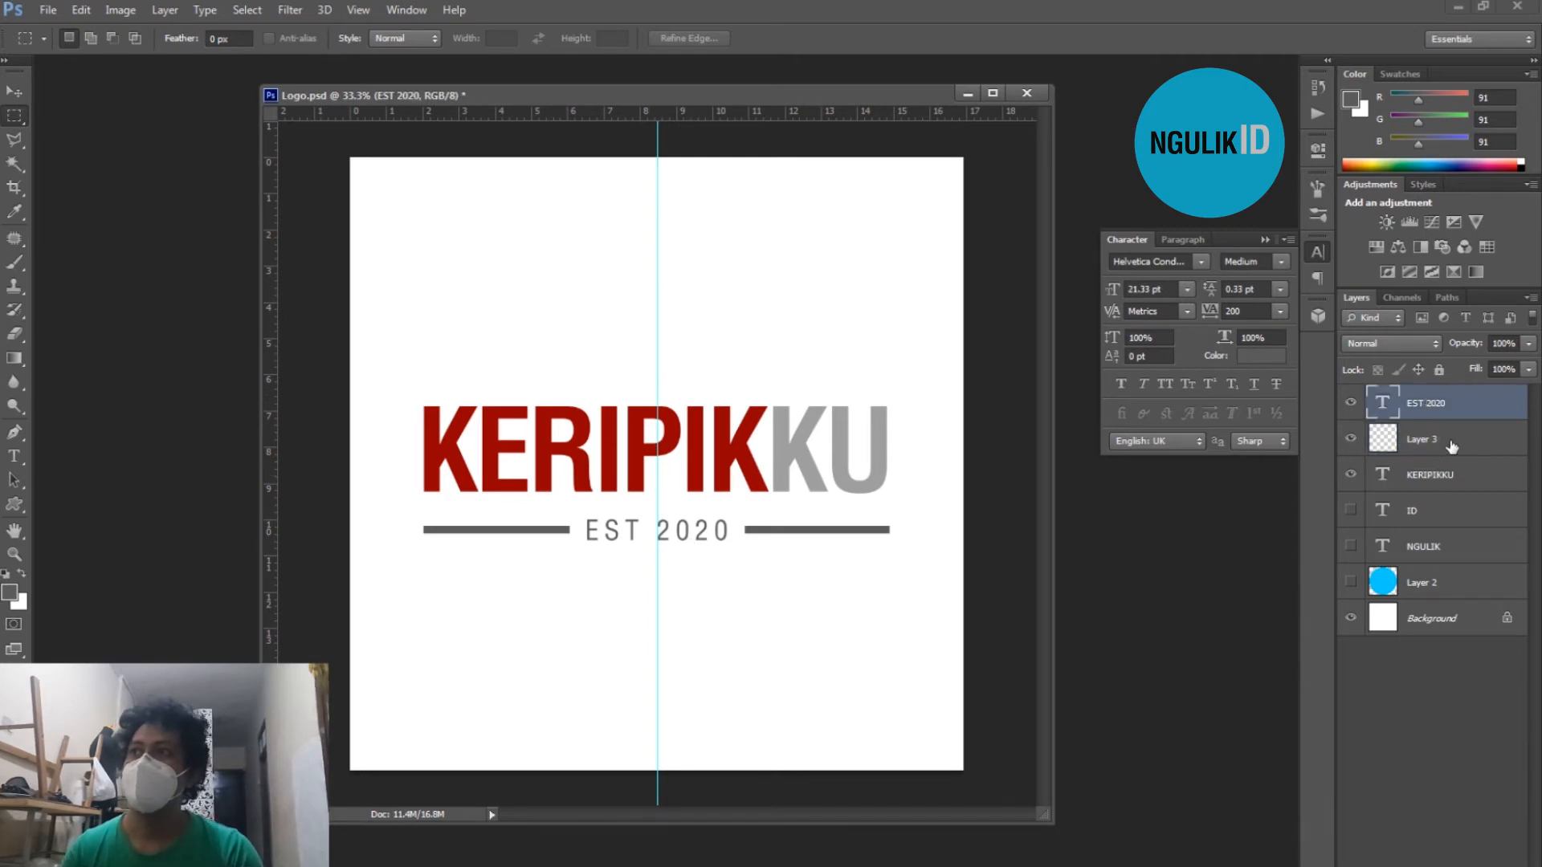
pyautogui.click(1452, 447)
pyautogui.keyDown('shift'); pyautogui.click(1462, 403); pyautogui.keyUp('shift')
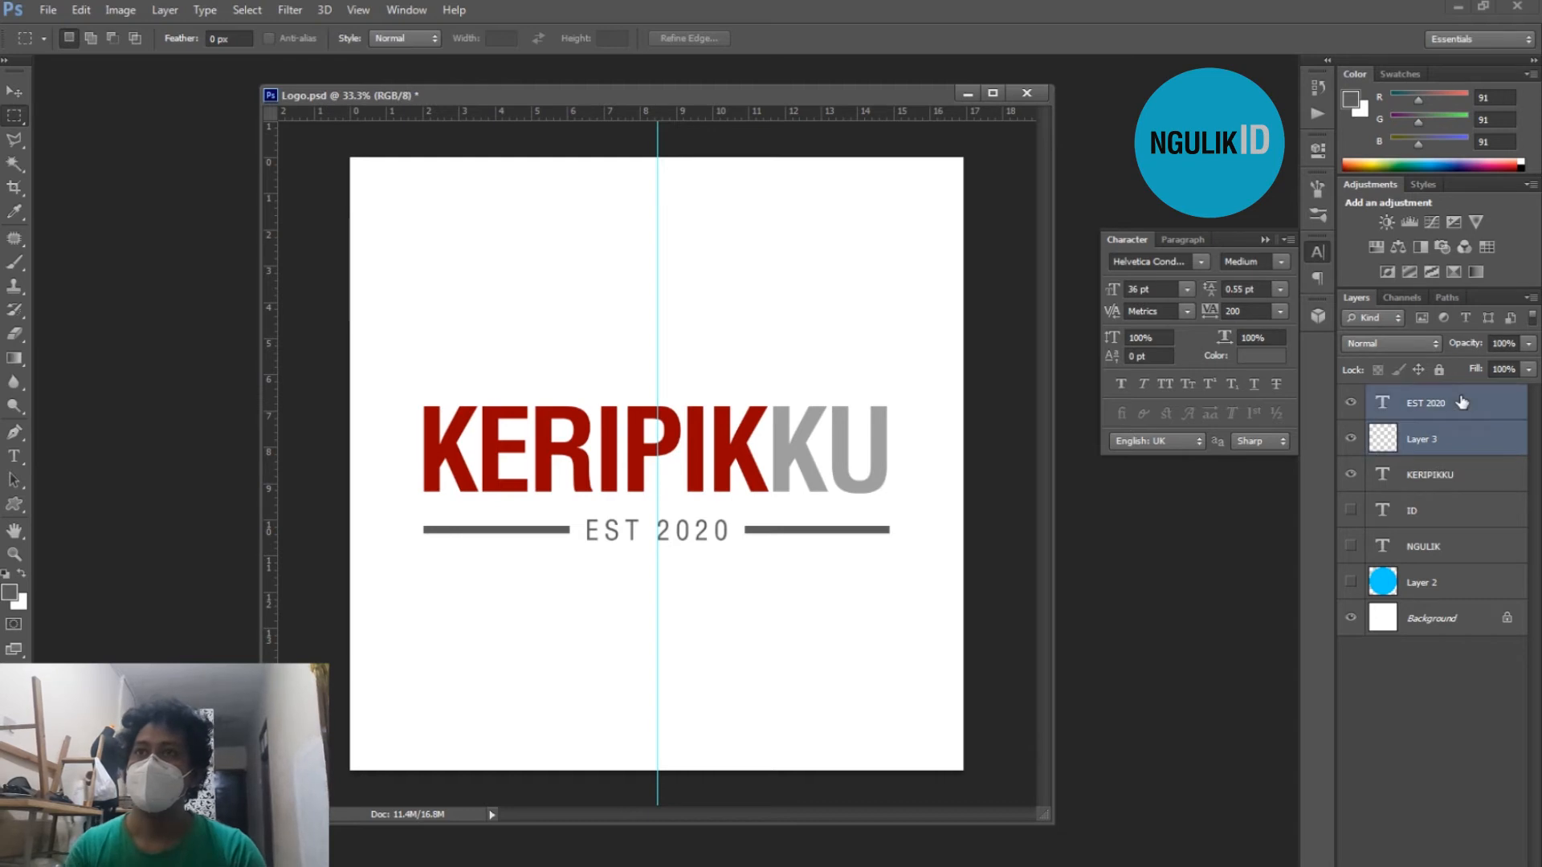
pyautogui.hotkey('ctrl', 'shift', 'Up')
pyautogui.hotkey('ctrl', 'shift', 'Up')
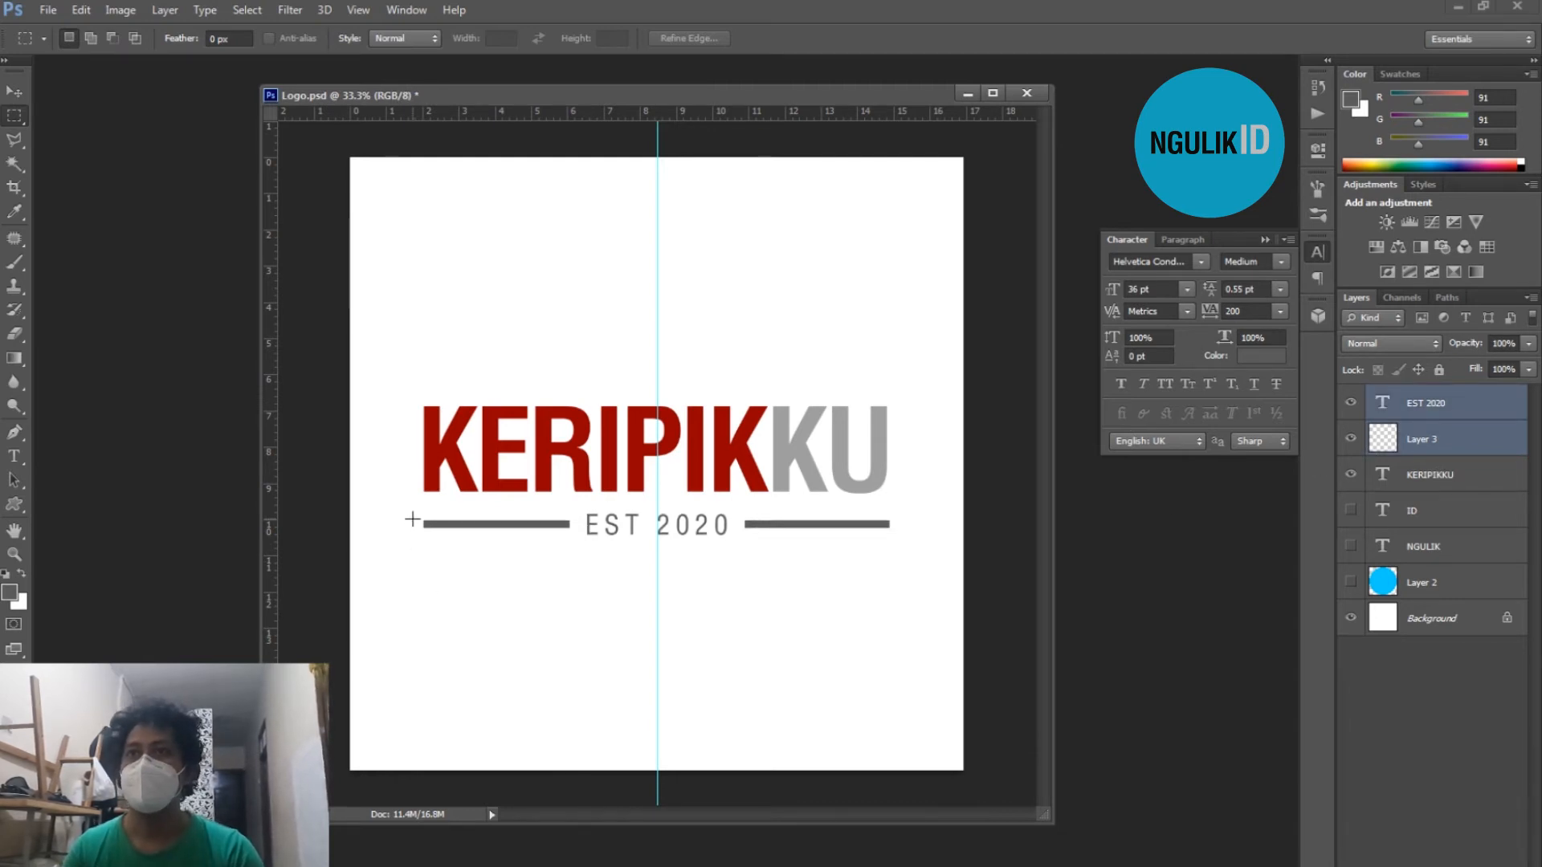
# Trim a thin strip off the upper edge of both bars on Layer 3 to make them slimmer
pyautogui.moveTo(406, 506); pyautogui.dragTo(988, 523)
pyautogui.press('z')
pyautogui.click(716, 557)
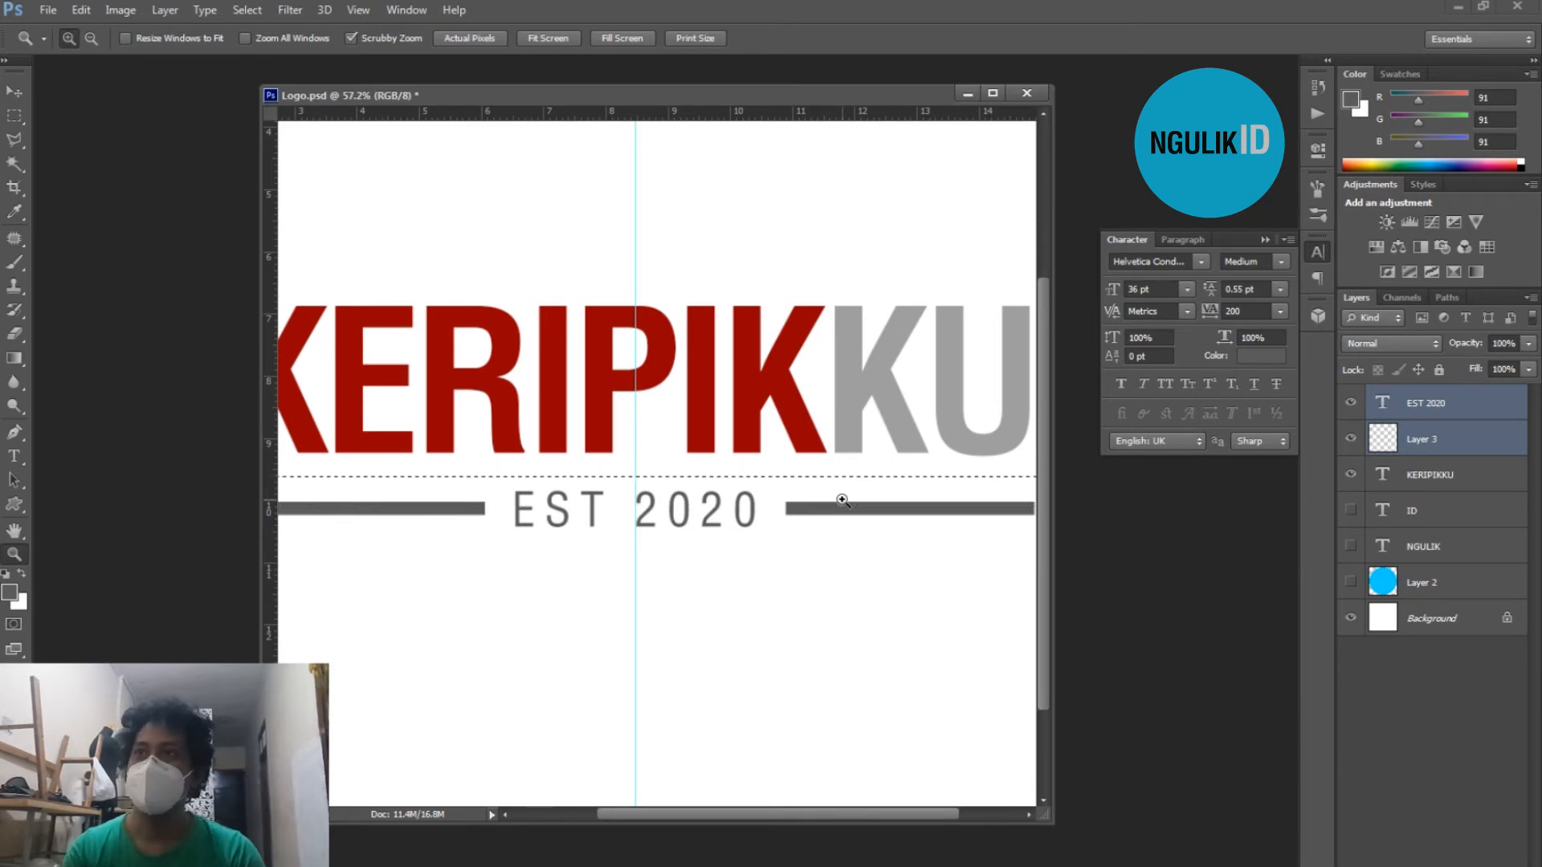
pyautogui.click(1382, 445)
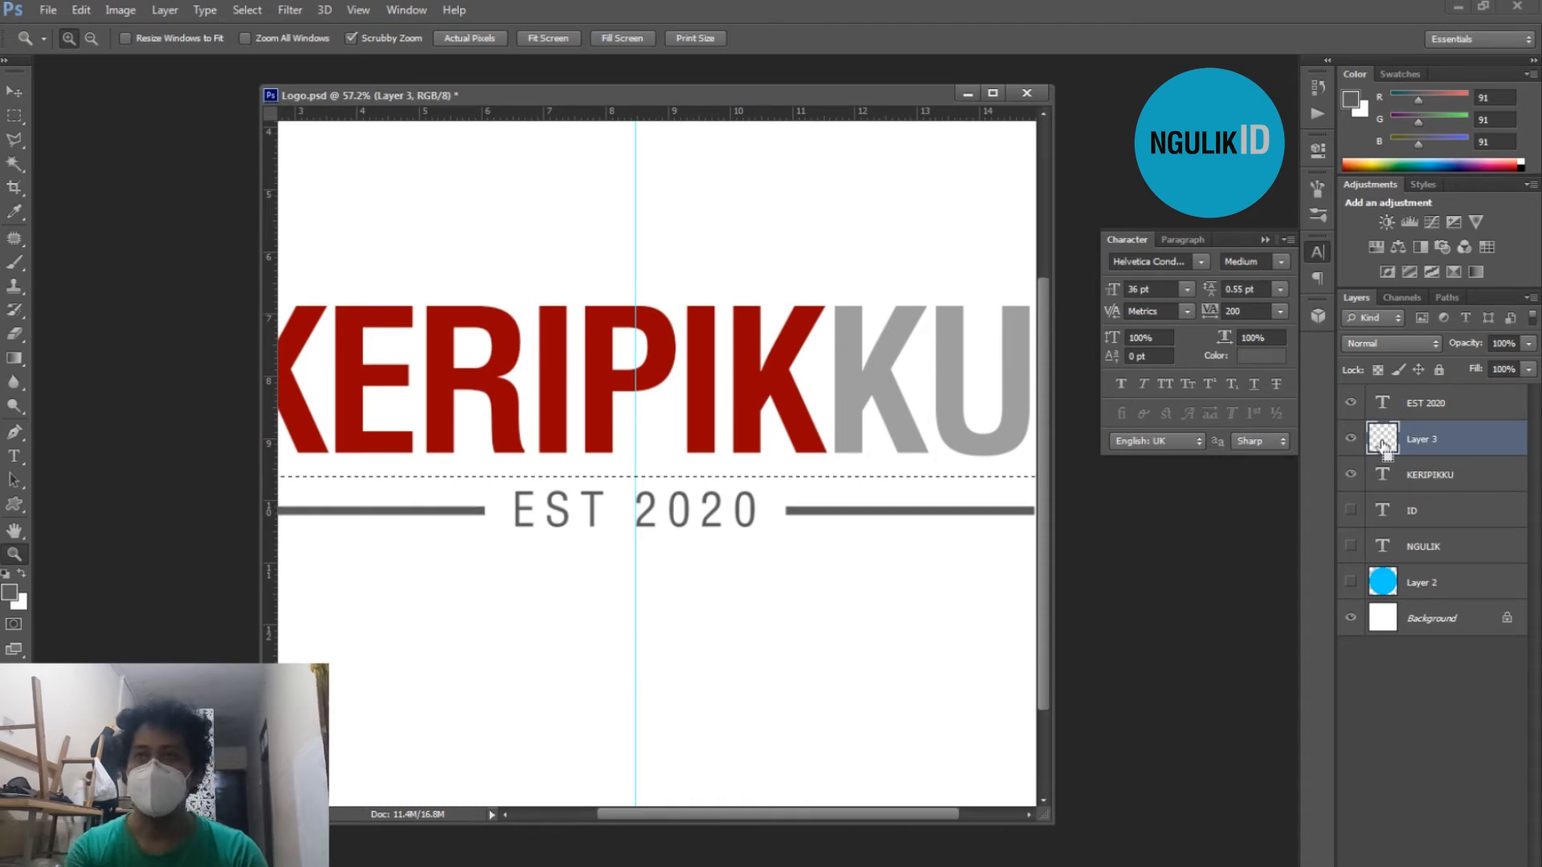
pyautogui.hotkey('ctrl', '-')
pyautogui.hotkey('ctrl', '-')
pyautogui.hotkey('ctrl', '-')
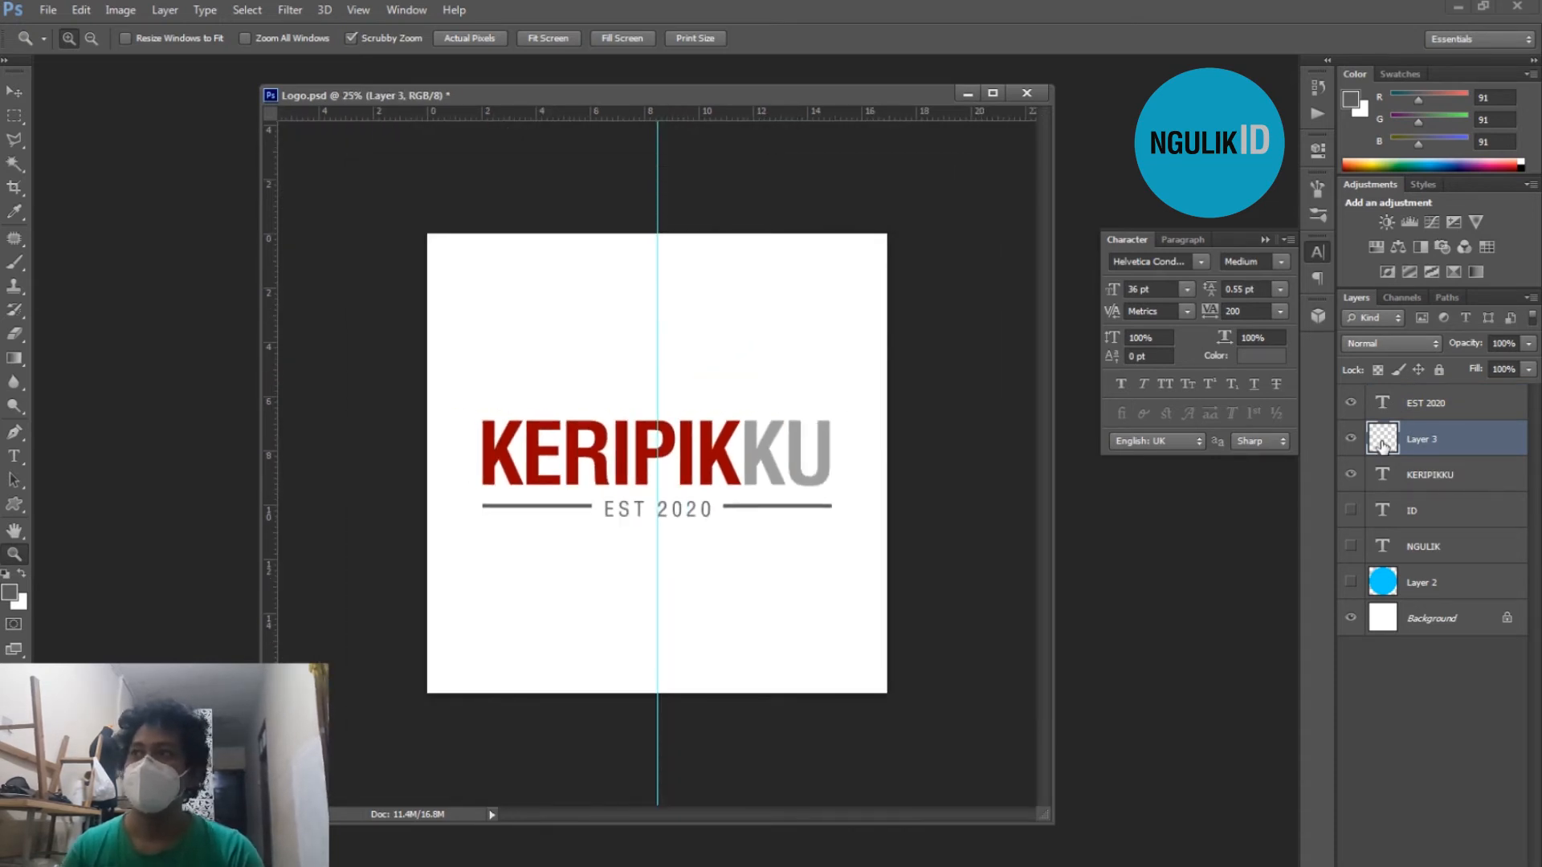
# Nudge the EST 2020 text up so it lines up with the slimmer bars, and hide the guides
pyautogui.click(1411, 414)
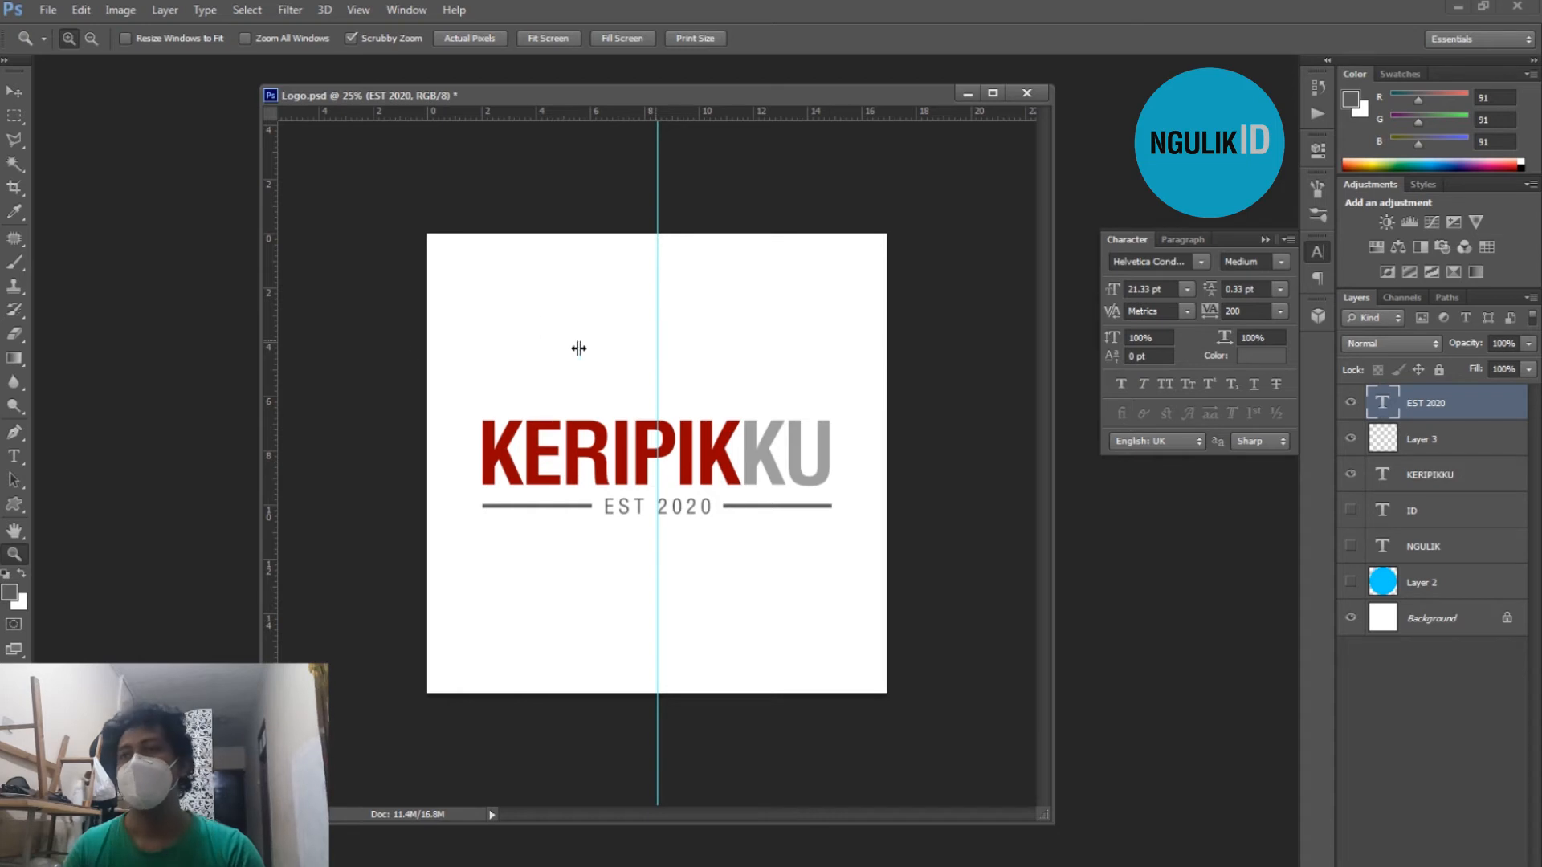
pyautogui.hotkey('ctrl', ';')
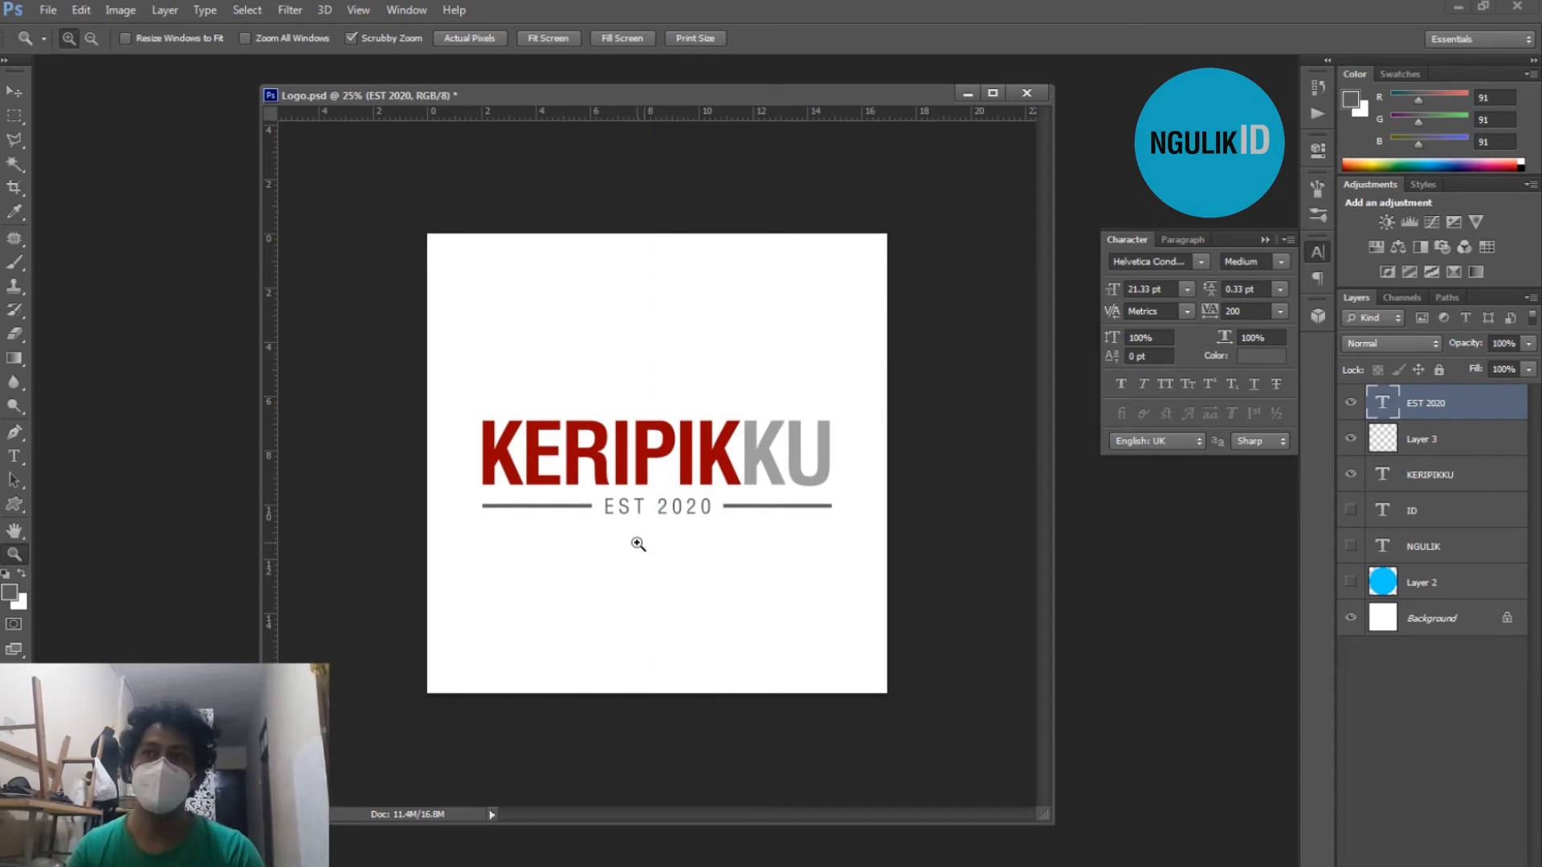
# Duplicate the Layer 3 bars and place the copy just above the KERIPIKKU wordmark
pyautogui.moveTo(647, 533); pyautogui.dragTo(693, 554)
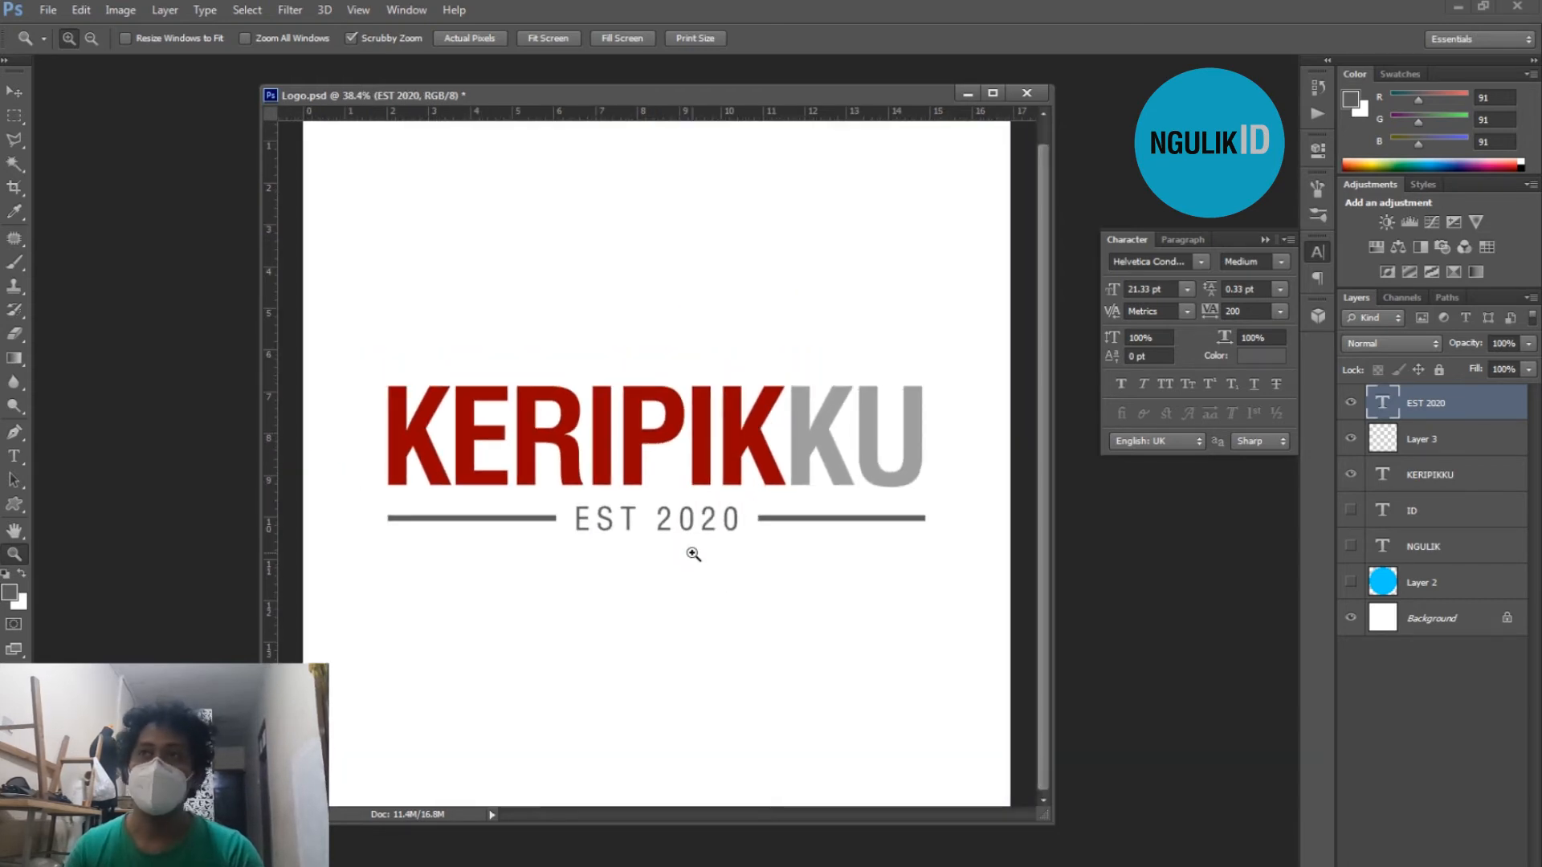
pyautogui.moveTo(709, 523); pyautogui.dragTo(609, 478)
pyautogui.scroll(2, 610, 490)
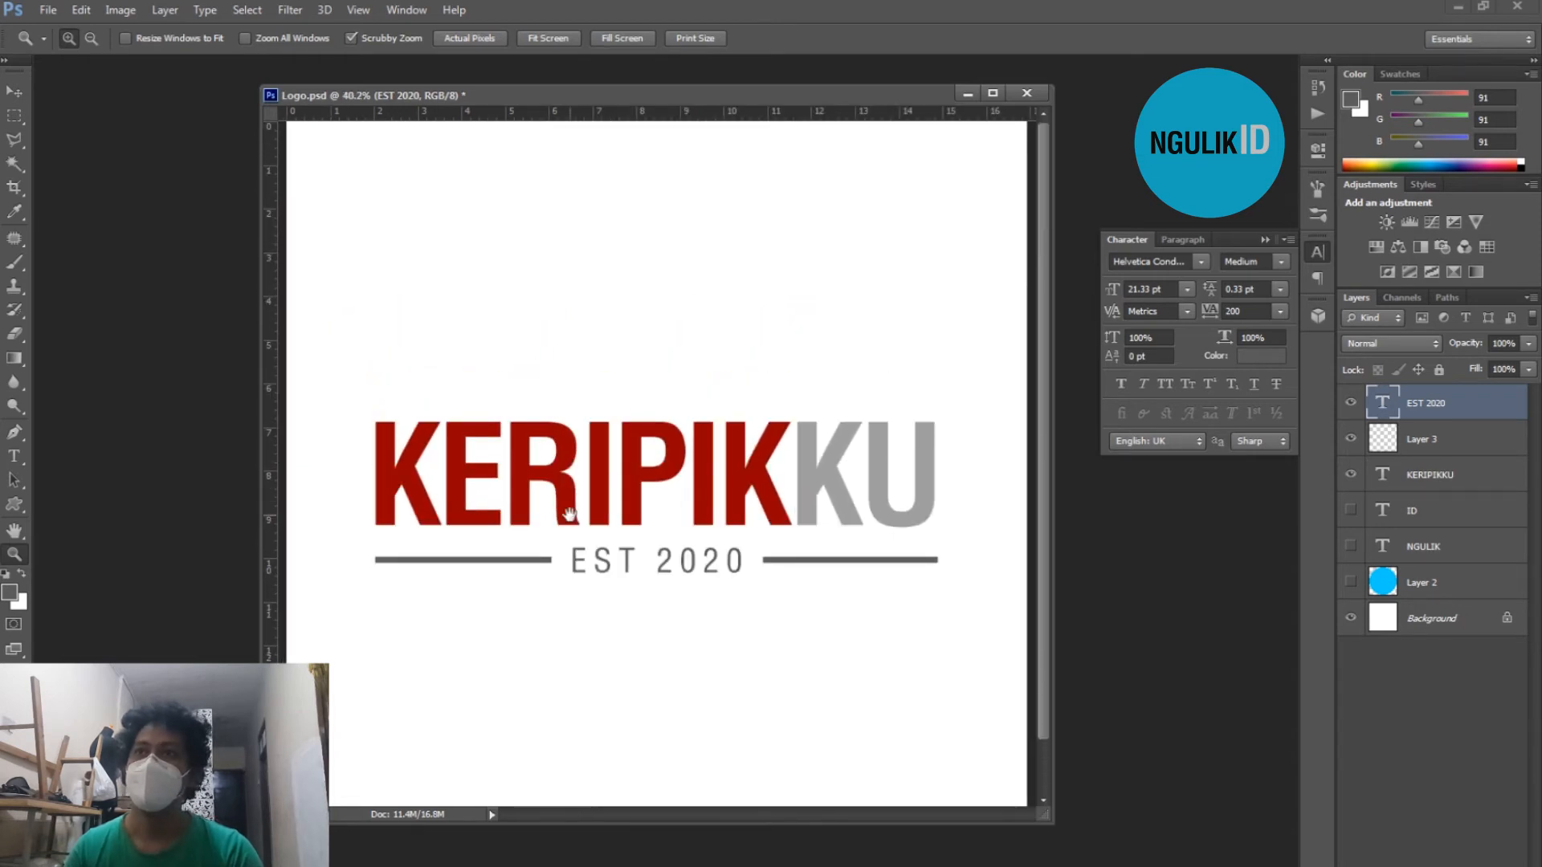
pyautogui.rightClick(519, 568)
pyautogui.click(546, 575)
pyautogui.moveTo(534, 549); pyautogui.dragTo(536, 413)
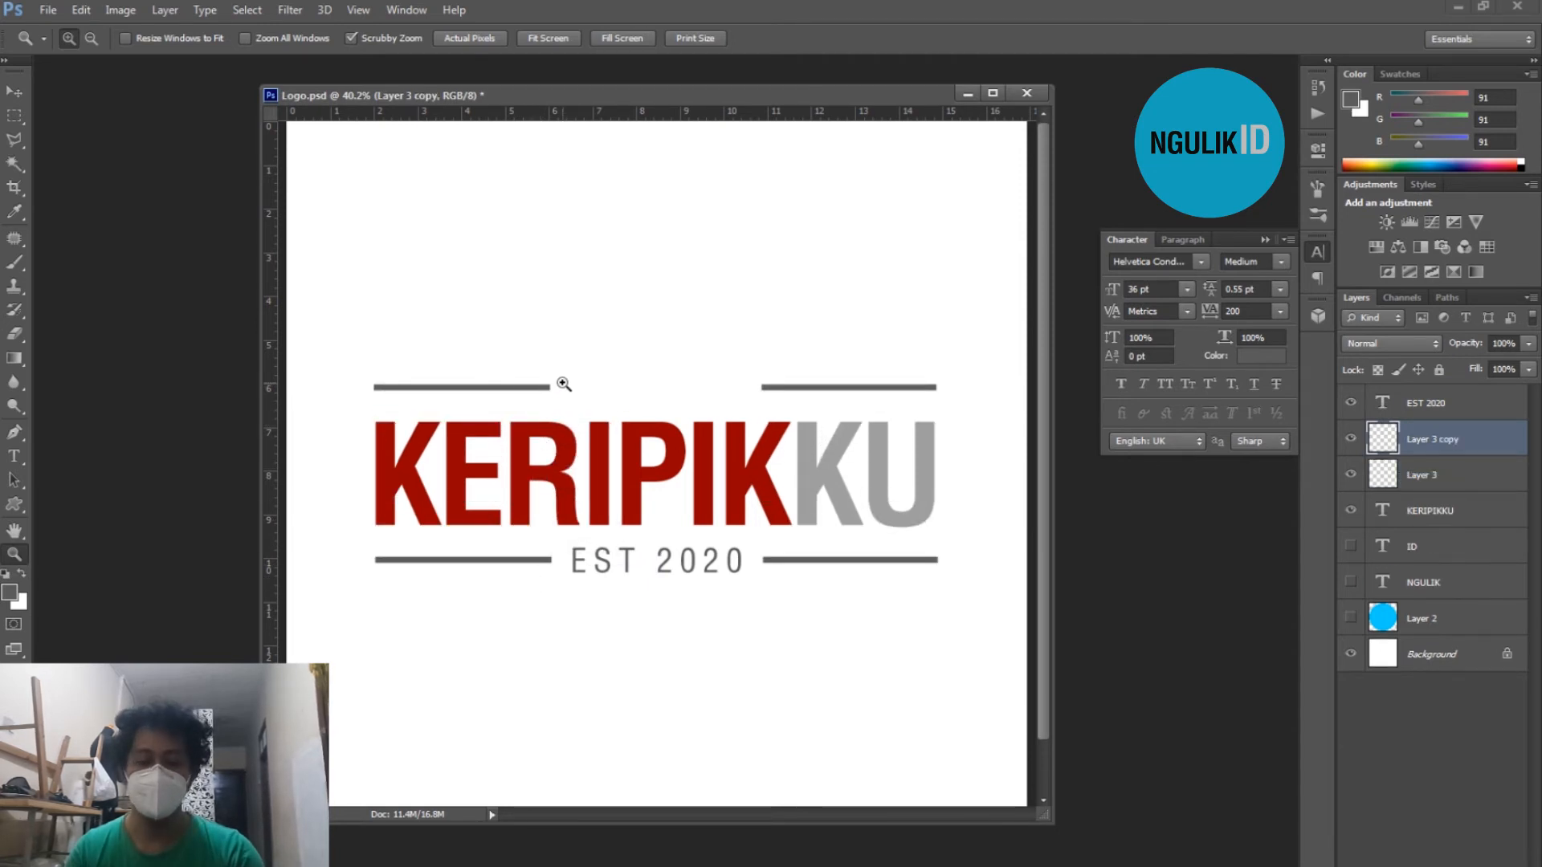
pyautogui.press('t')
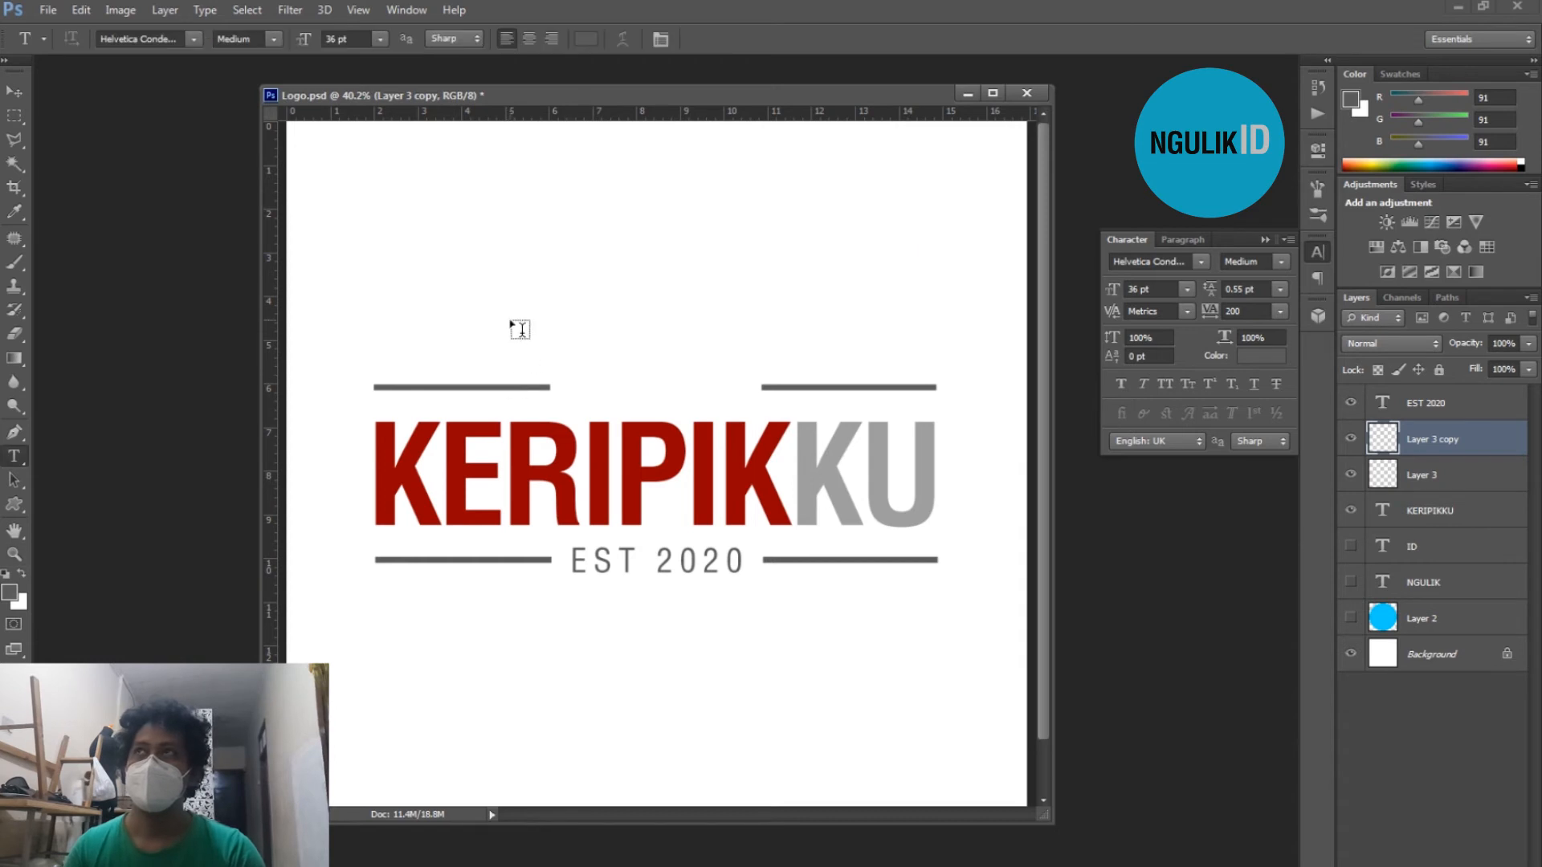
pyautogui.click(508, 328)
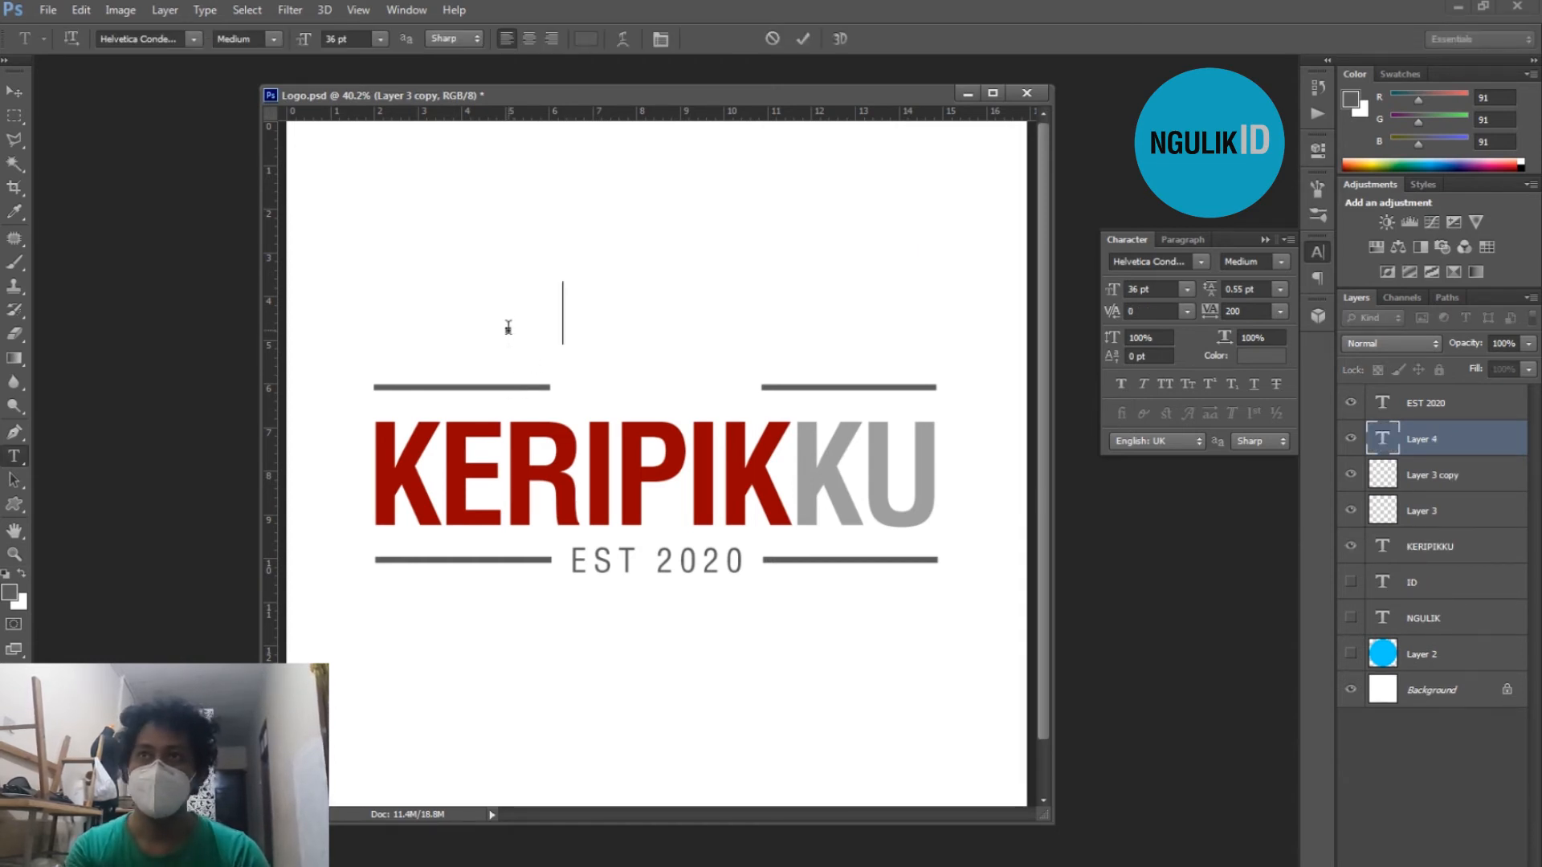
pyautogui.write('M')
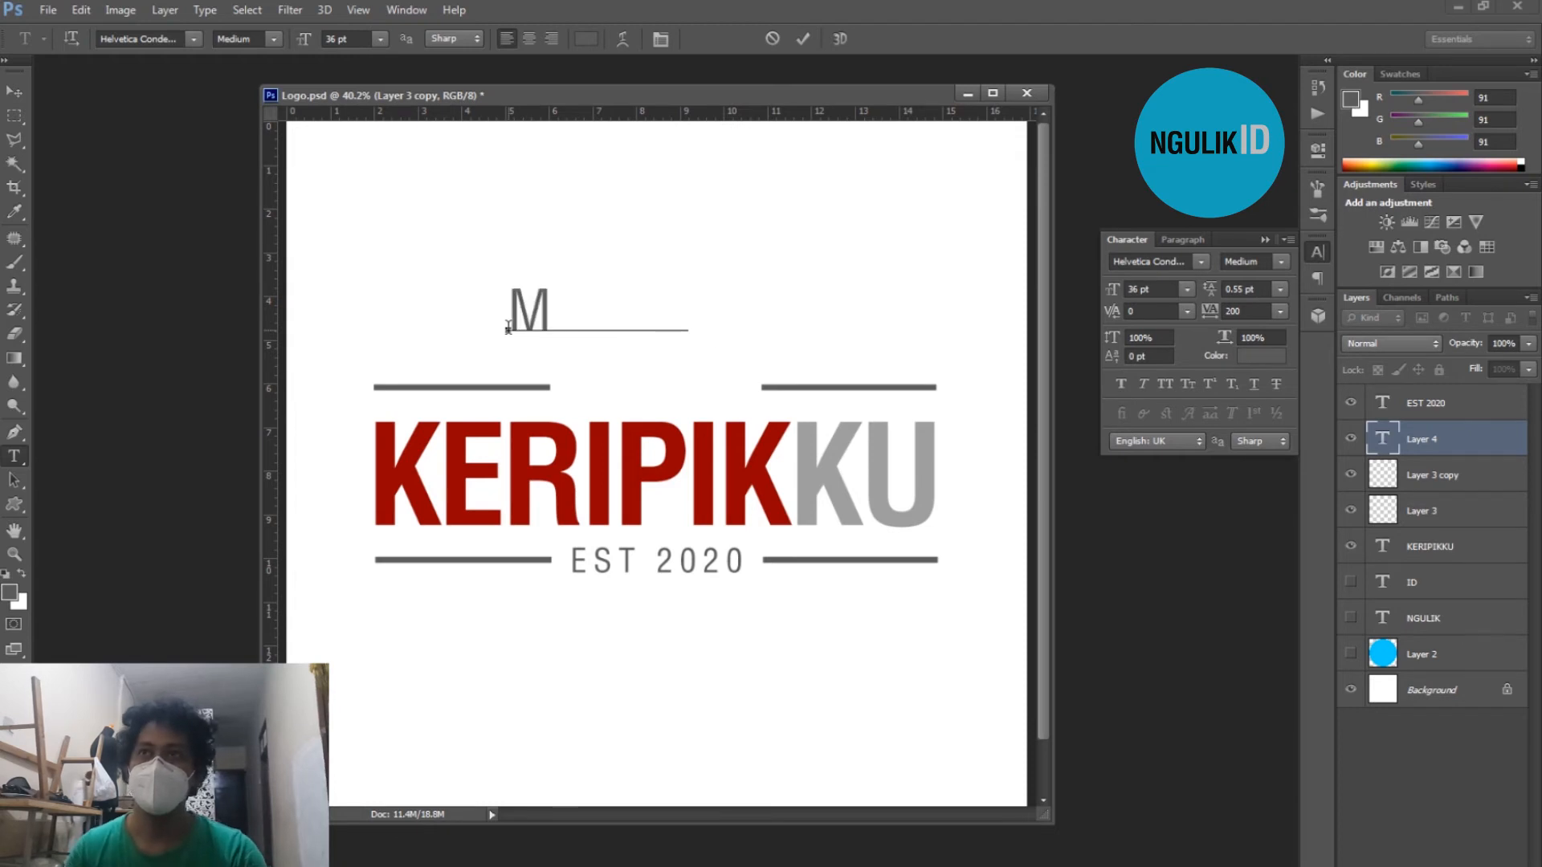
pyautogui.write('ADE')
pyautogui.press('Escape')
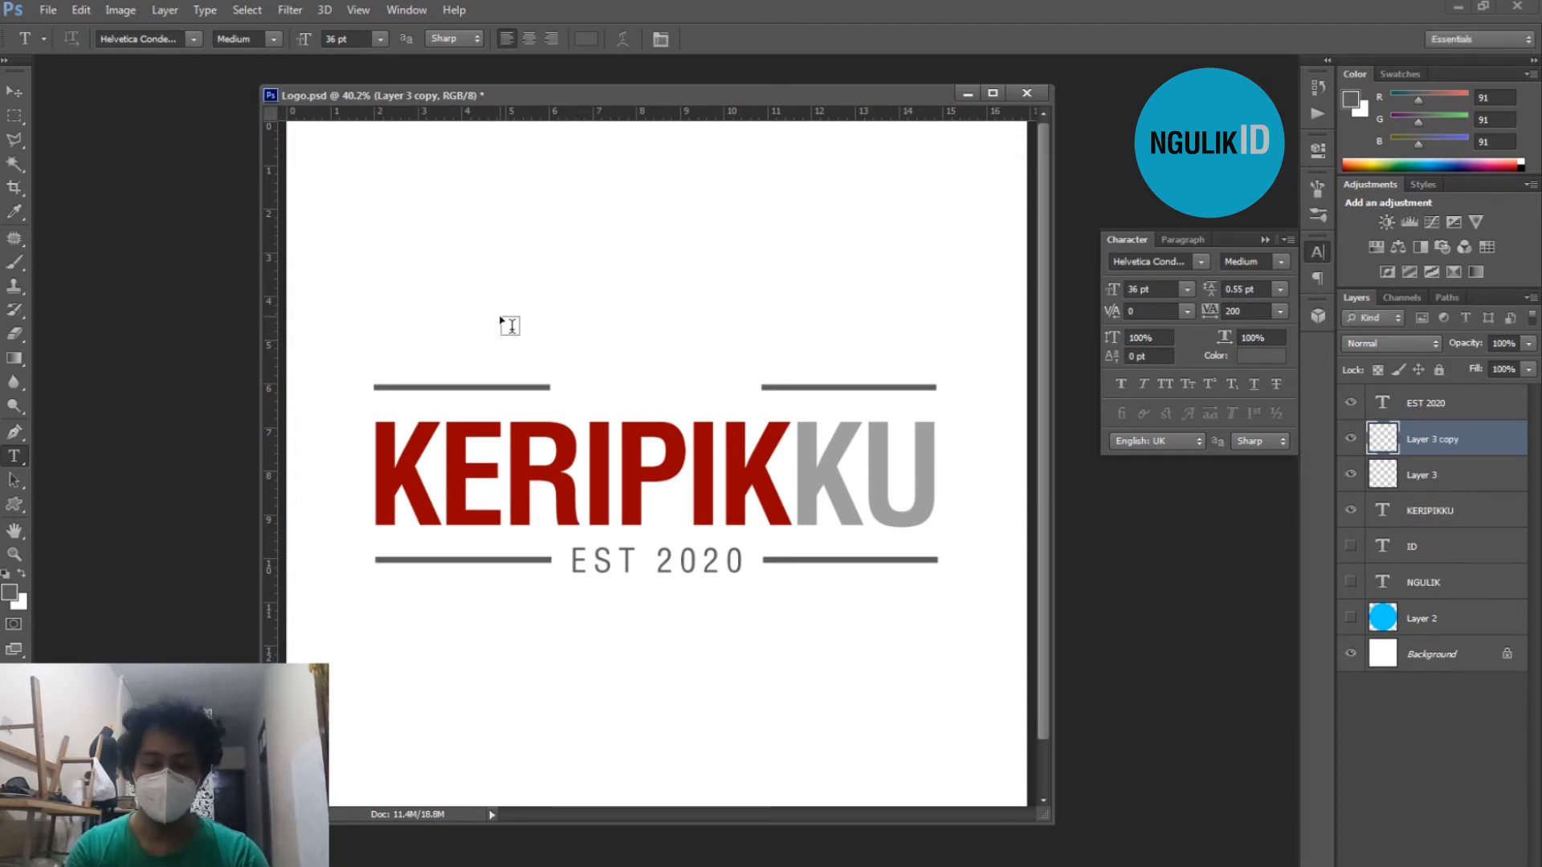
# Add the text MADE IN INDONESIA in Medium 36 pt dark grey above the upper bars
pyautogui.click(510, 327)
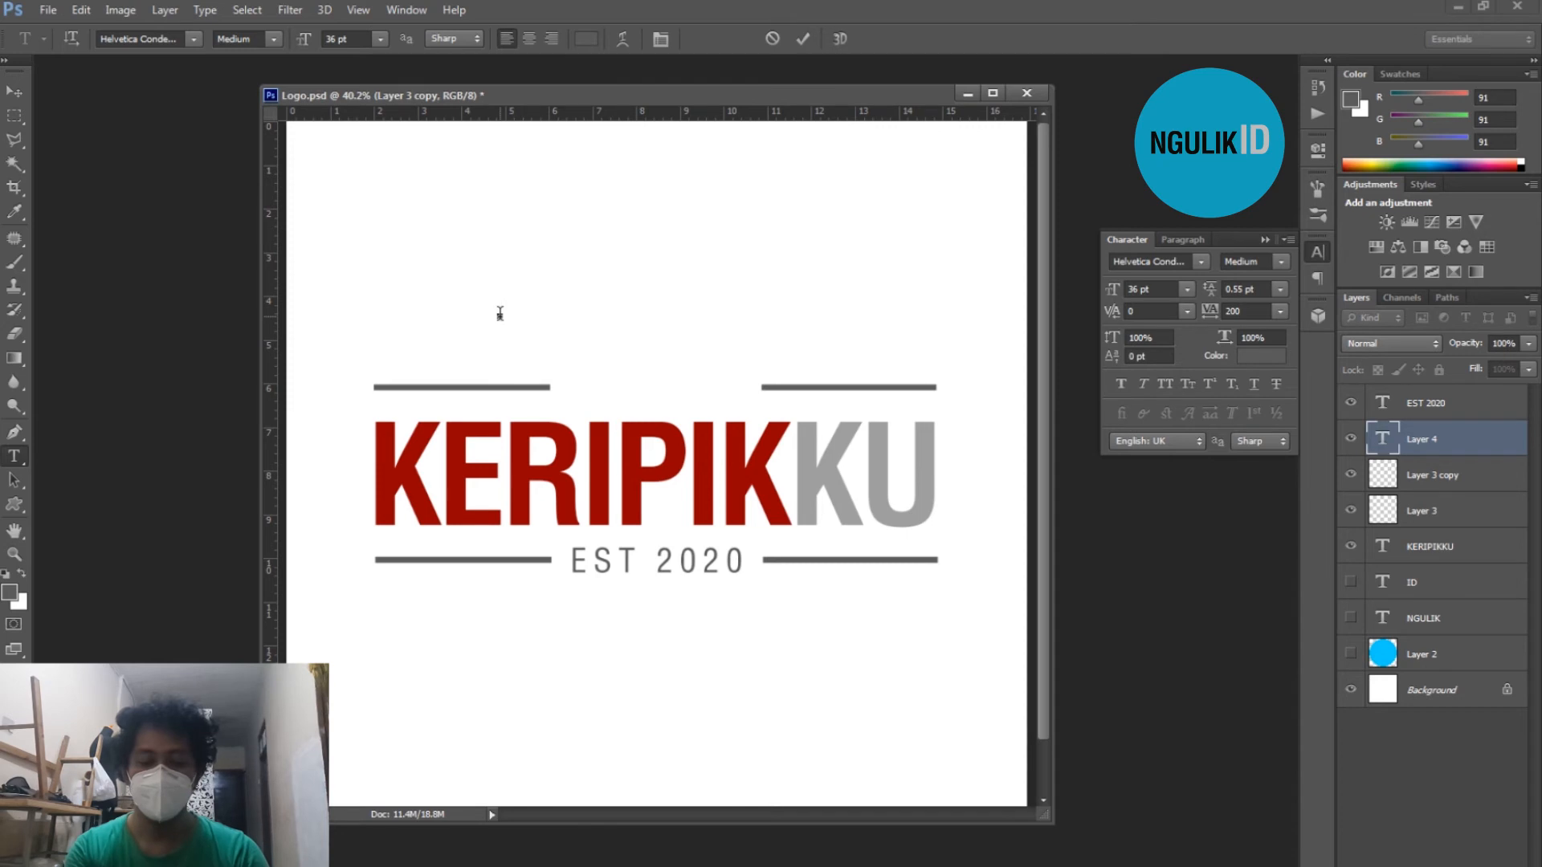
pyautogui.write('M')
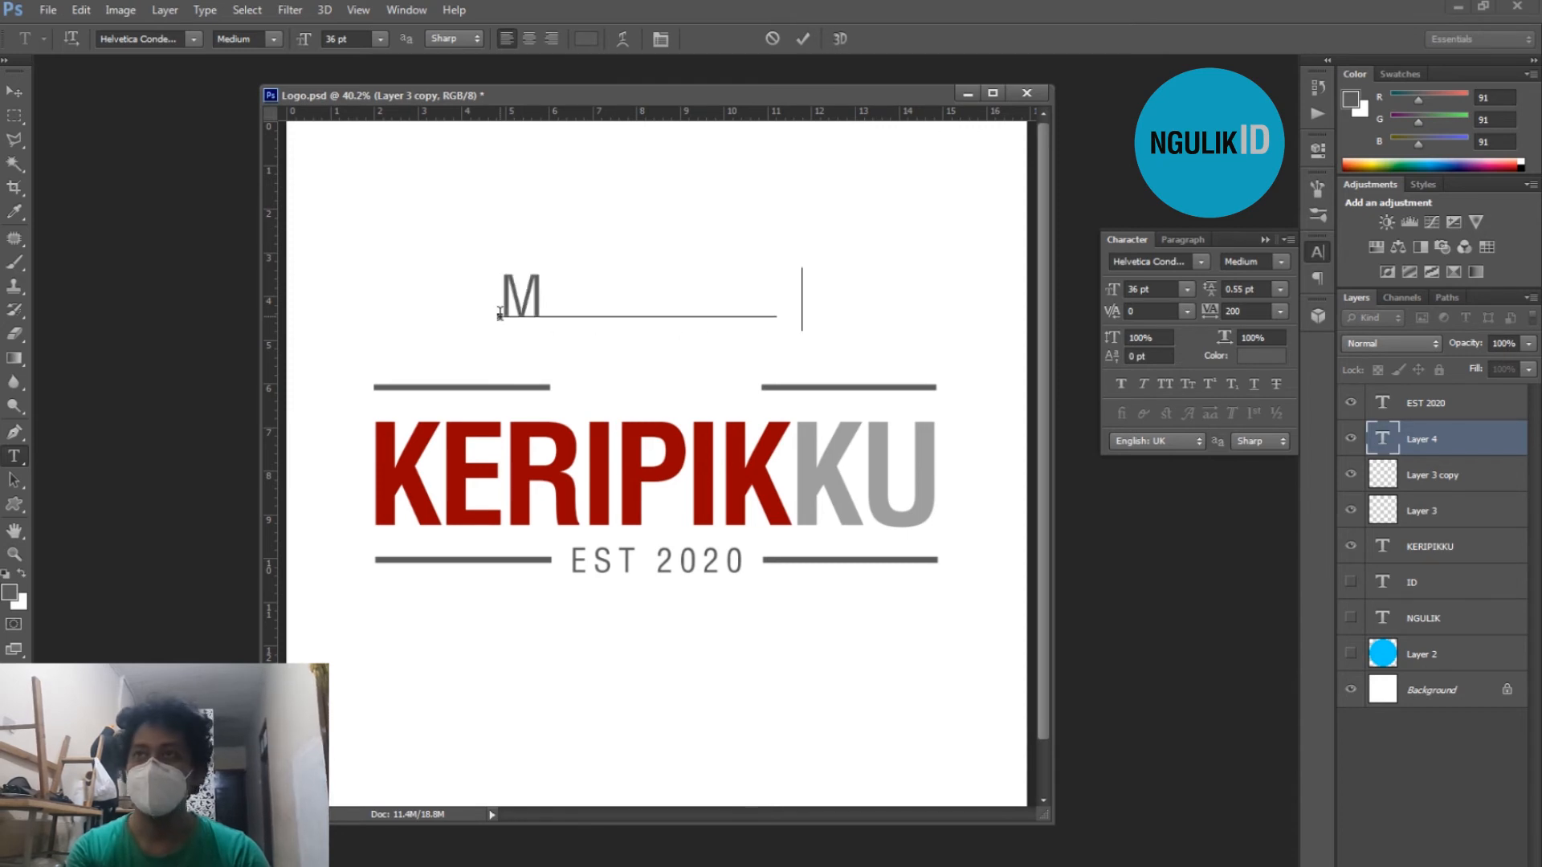
pyautogui.write('ADE IN INDONESIA')
pyautogui.hotkey('ctrl', 'Return')
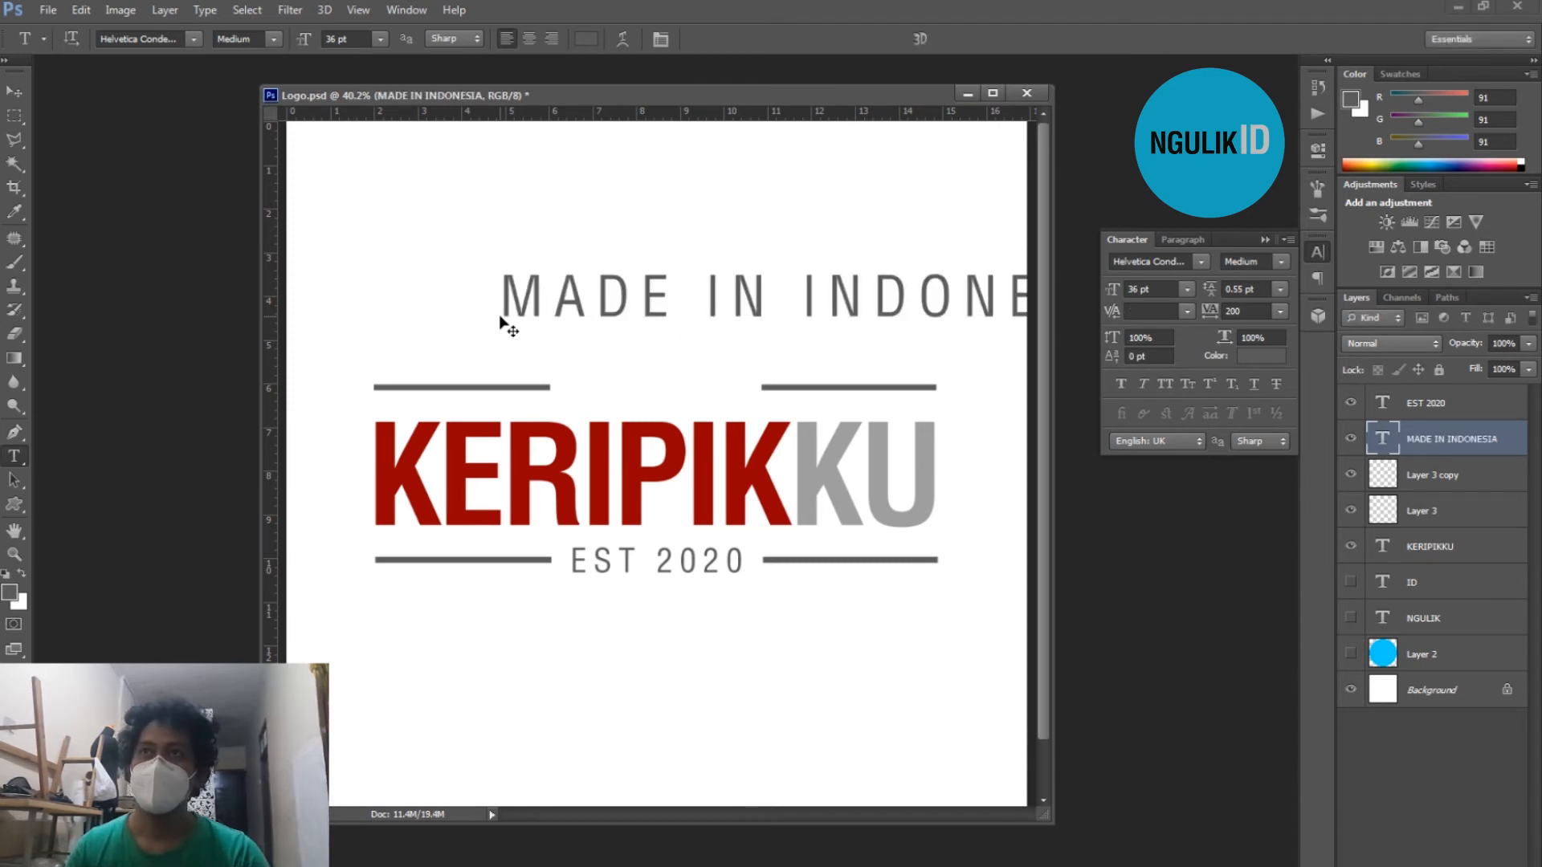
# Scale the MADE IN INDONESIA text down to about 14.72 pt and centre it on the upper bars
pyautogui.hotkey('ctrl', 't')
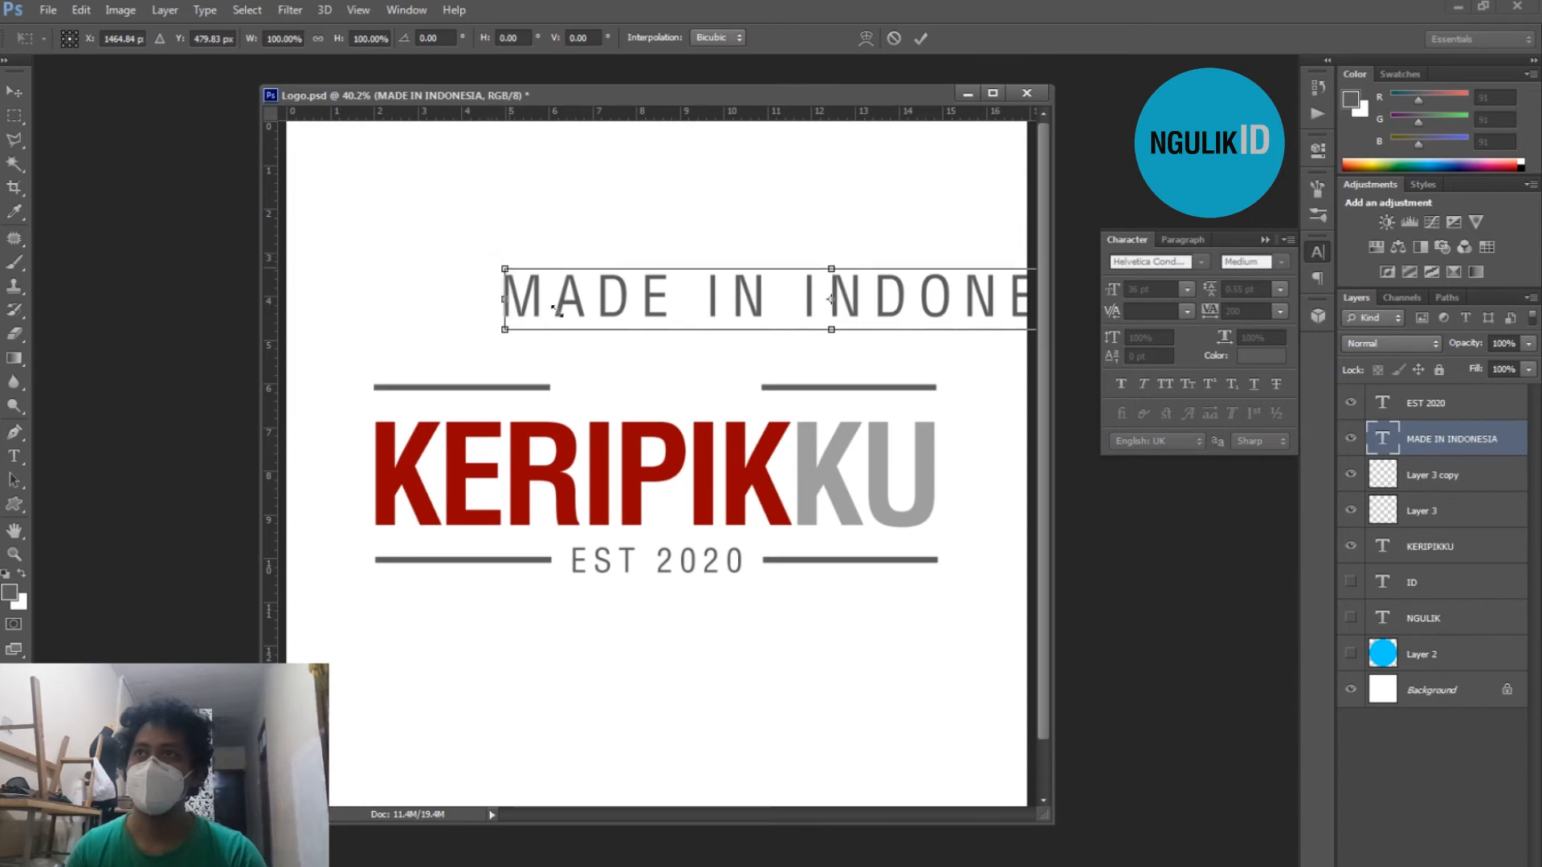
pyautogui.moveTo(557, 311); pyautogui.dragTo(875, 562)
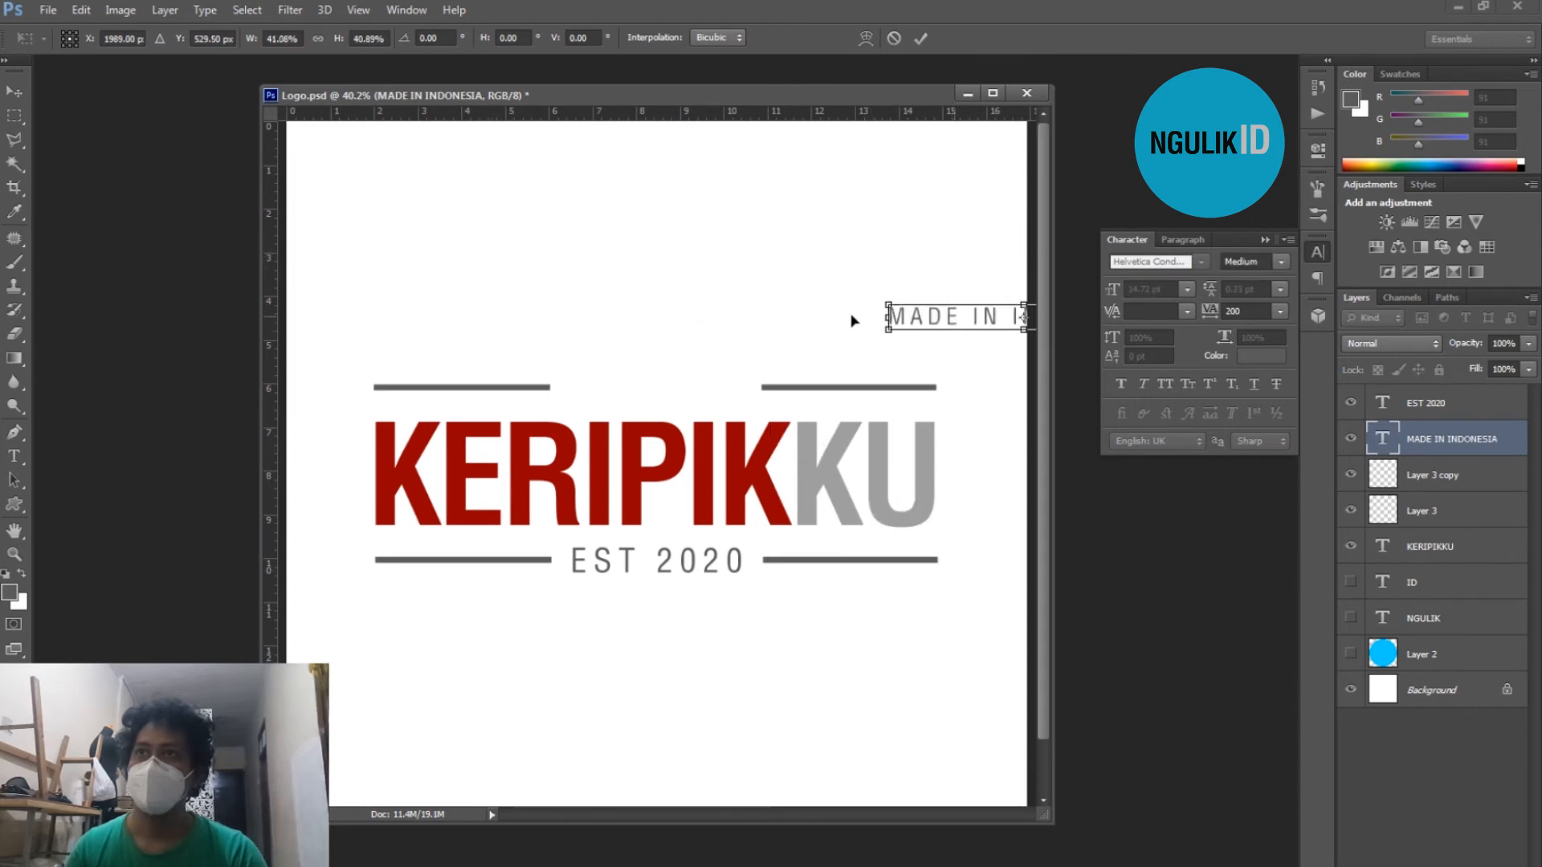
pyautogui.moveTo(851, 315); pyautogui.dragTo(635, 376)
pyautogui.press('Return')
pyautogui.moveTo(777, 376); pyautogui.dragTo(733, 391)
# Erase the parts of the upper bars on Layer 3 copy that overlap the MADE IN INDONESIA text, and deselect
pyautogui.press('m')
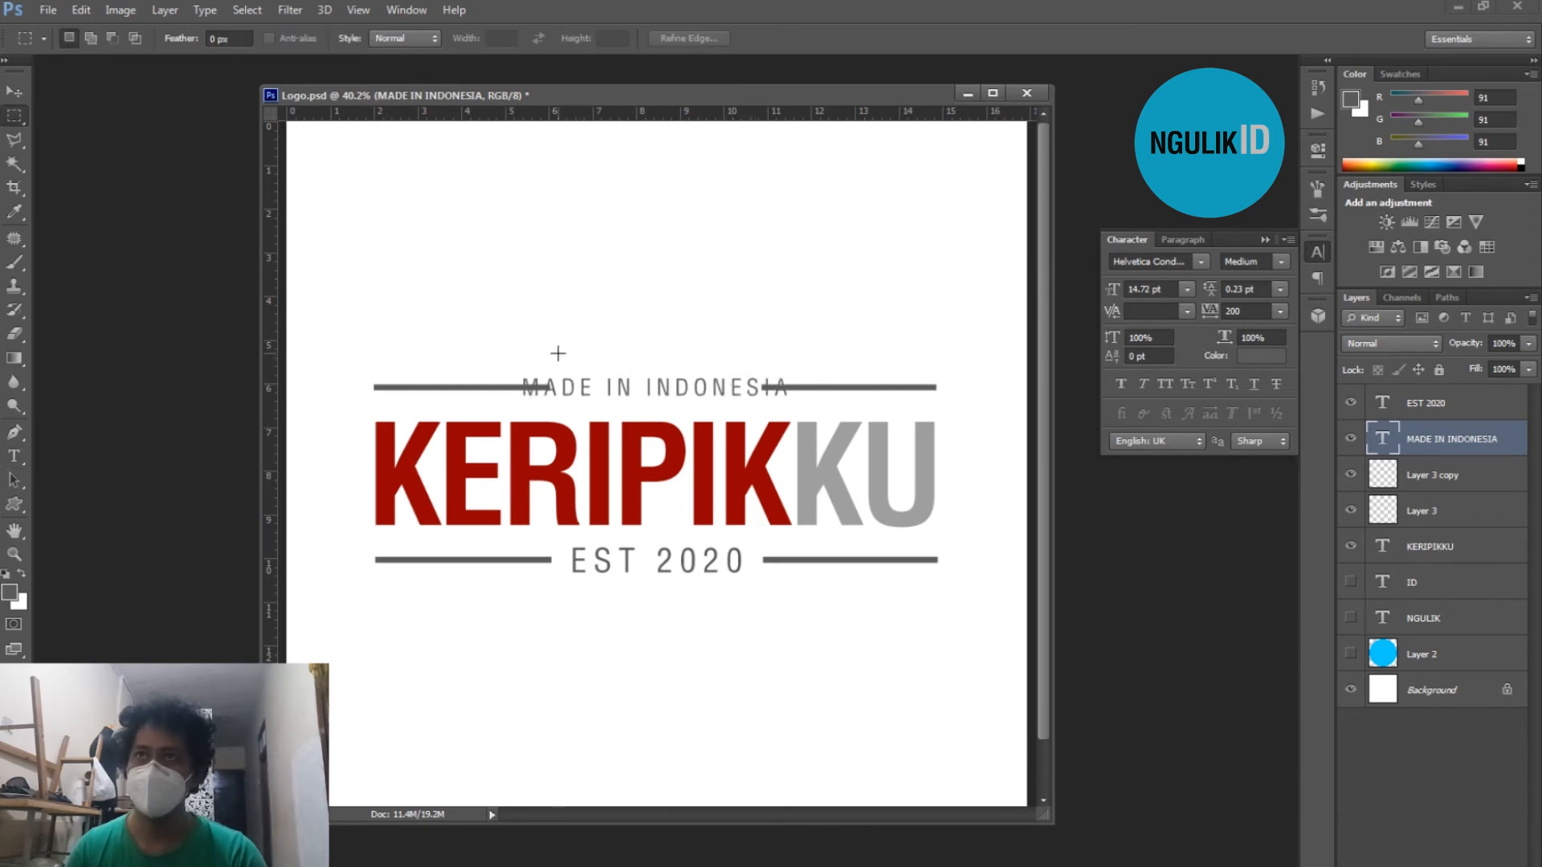
pyautogui.moveTo(501, 365); pyautogui.dragTo(799, 399)
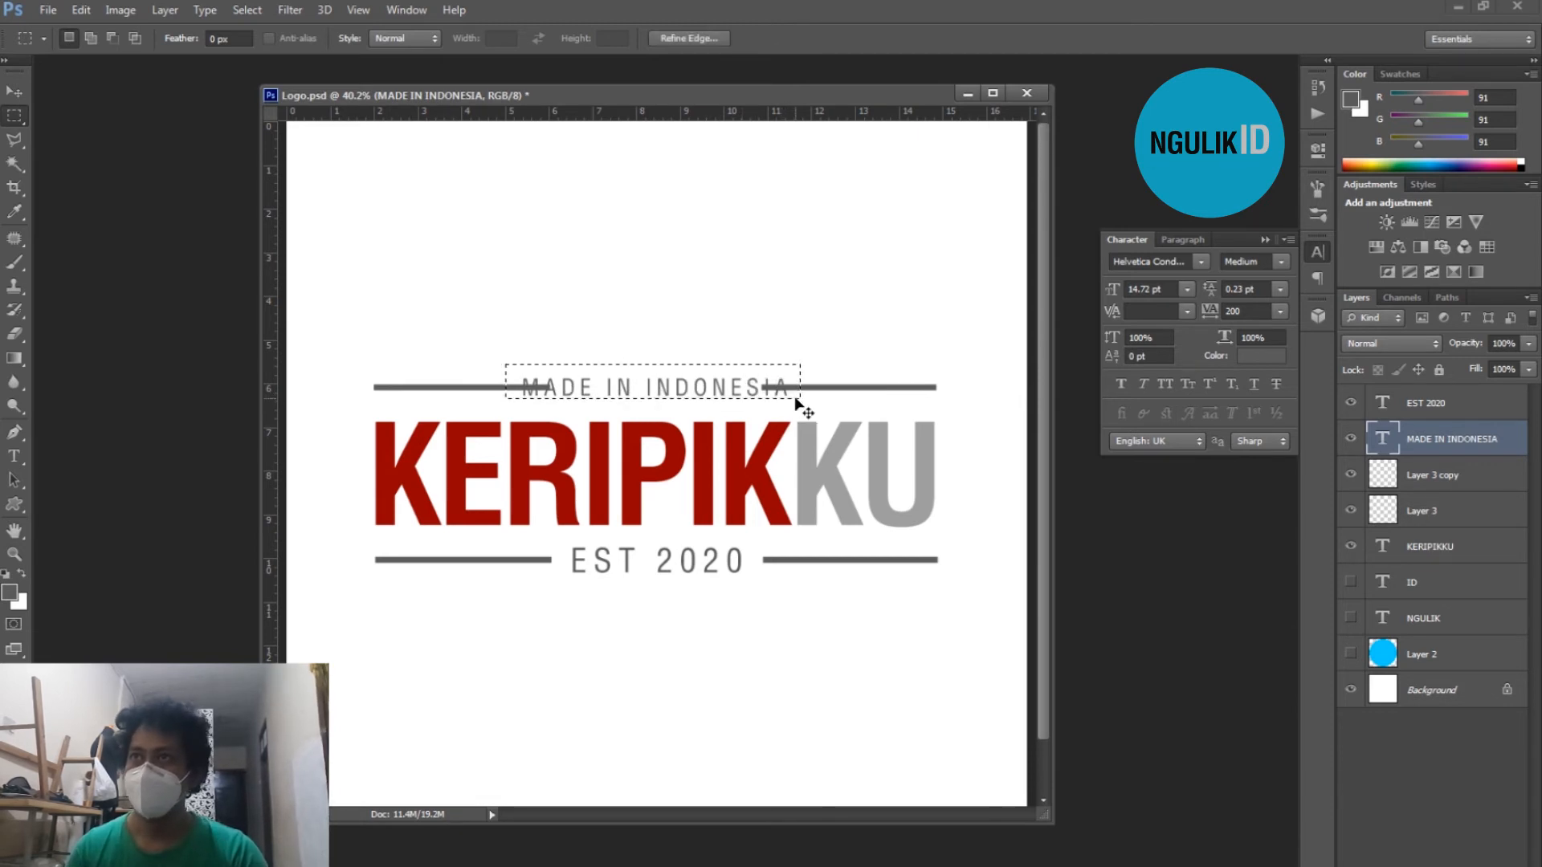
pyautogui.keyDown('ctrl'); pyautogui.rightClick(828, 400); pyautogui.keyUp('ctrl')
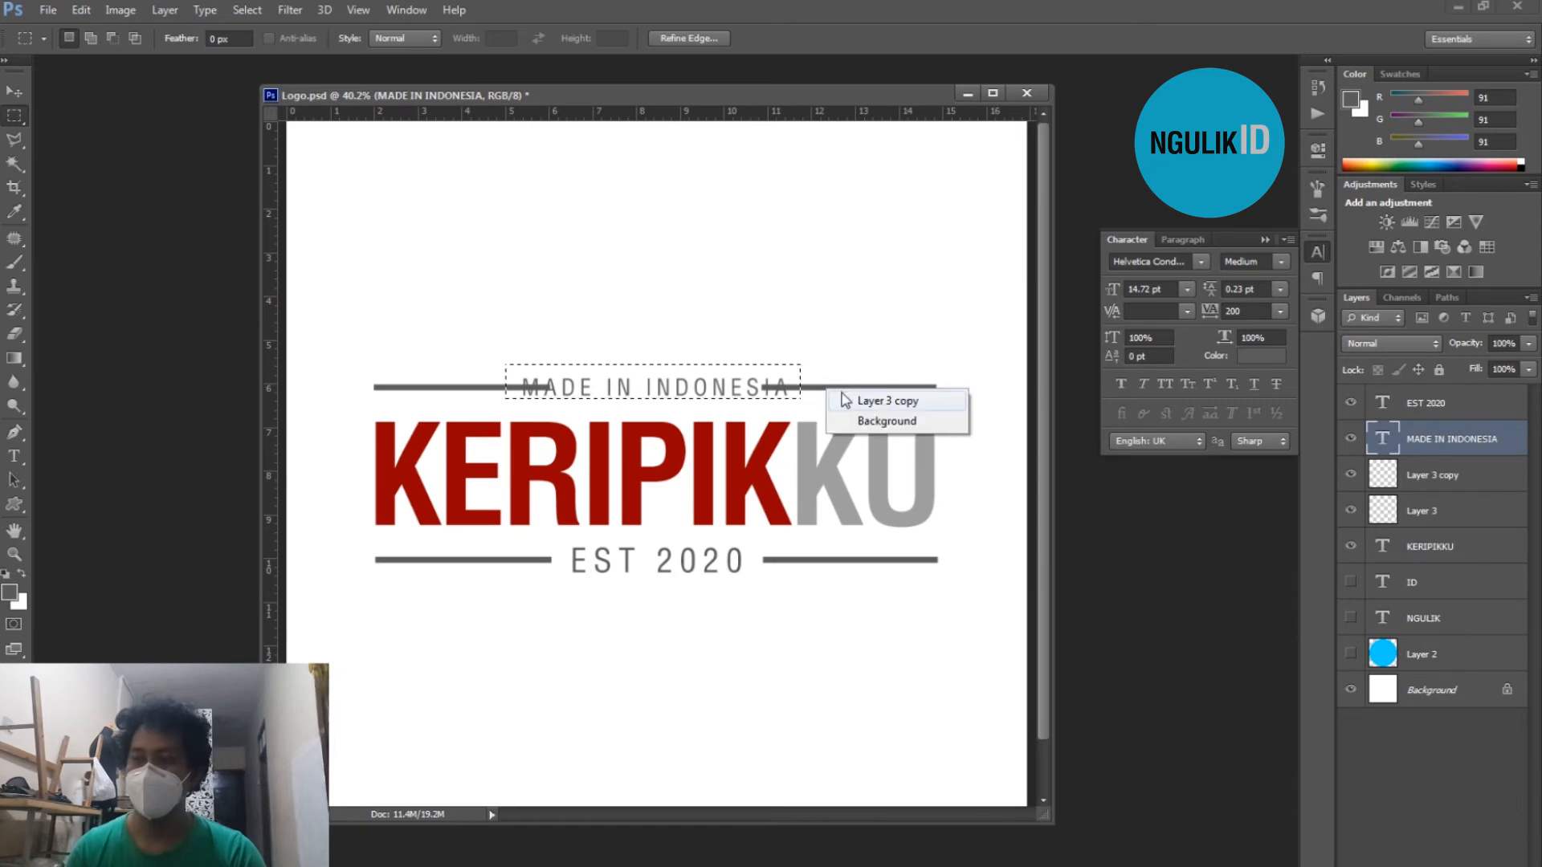
pyautogui.click(856, 401)
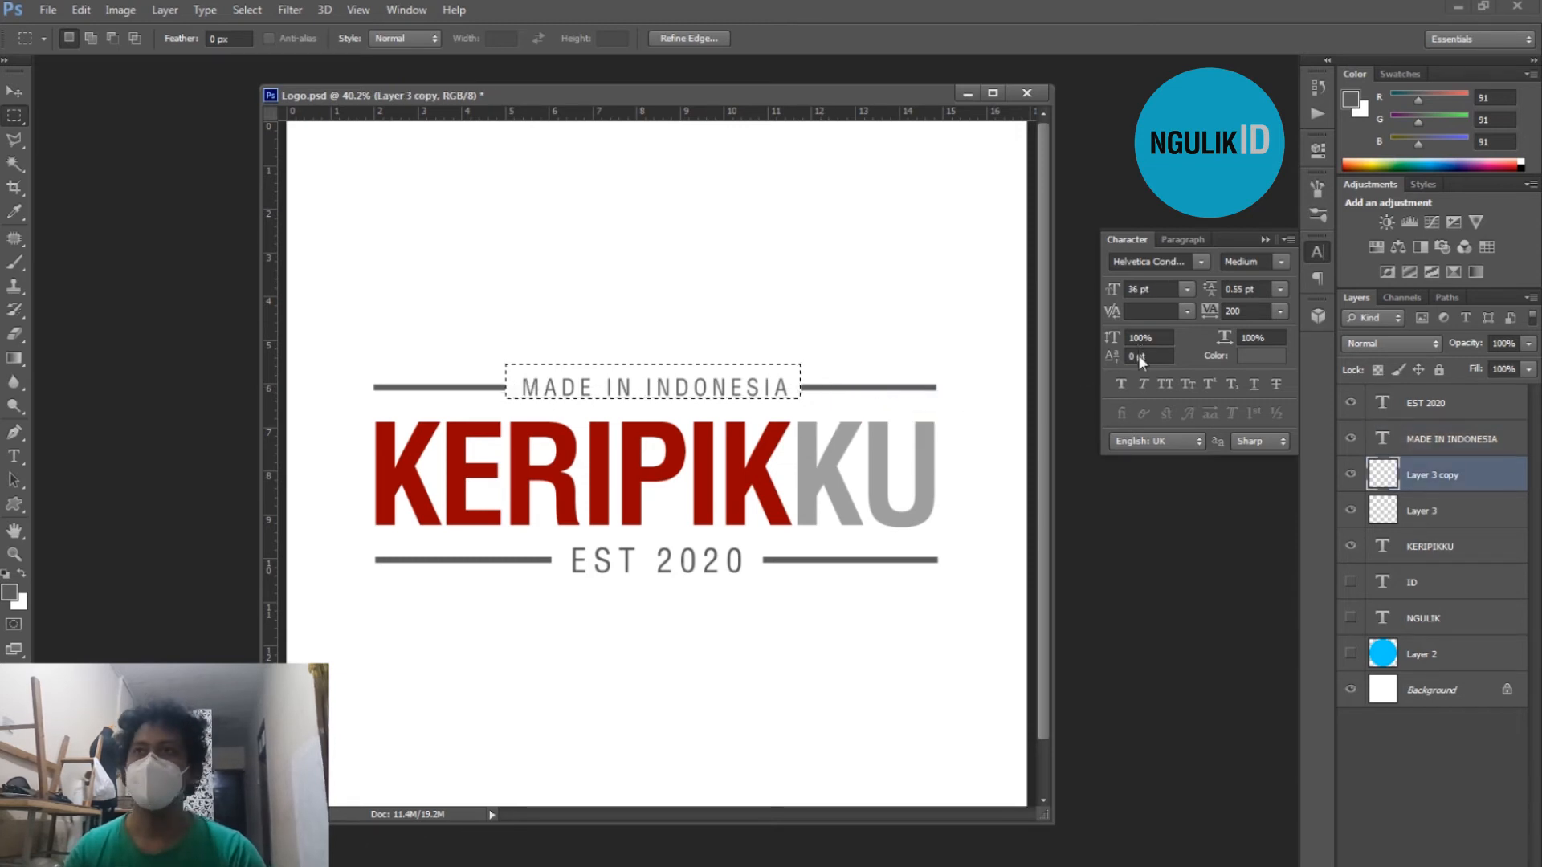
pyautogui.hotkey('ctrl', 'd')
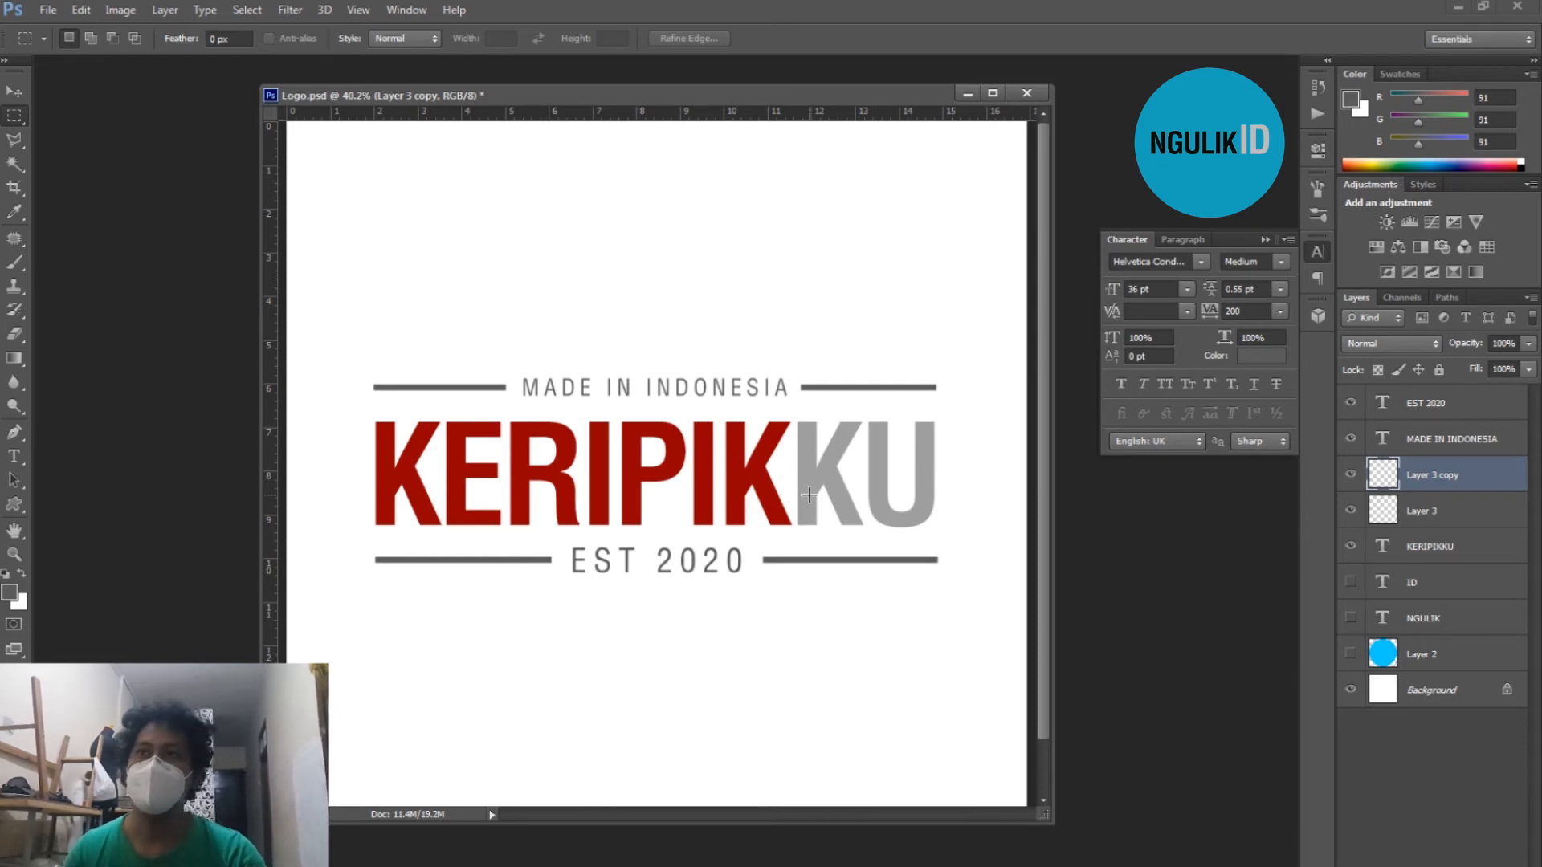
# Replace the MADE IN INDONESIA text with 100 % INDONESIA
pyautogui.press('t')
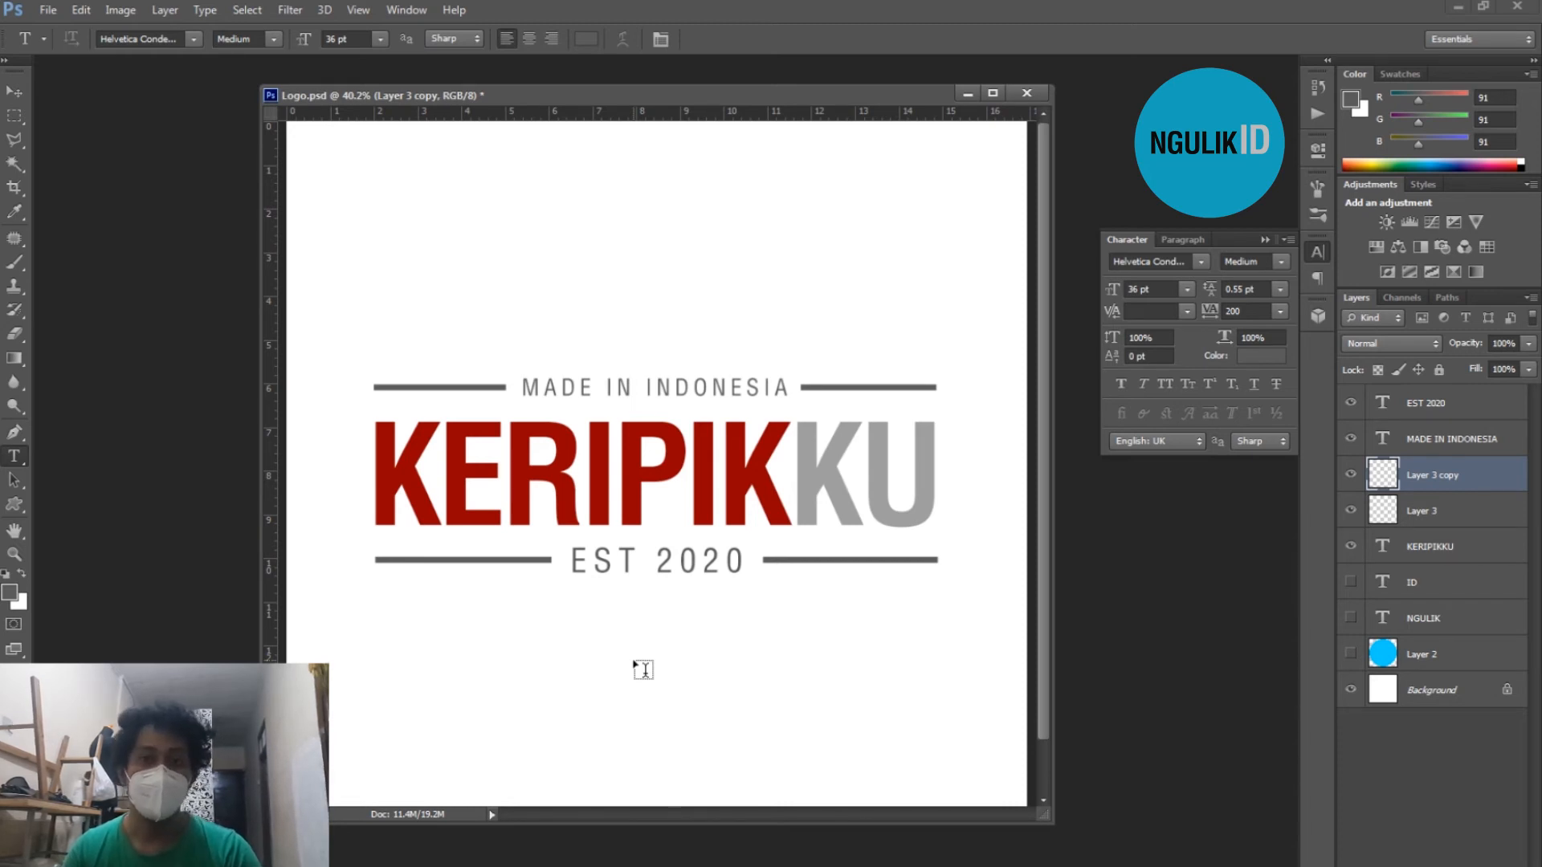
pyautogui.tripleClick(673, 381)
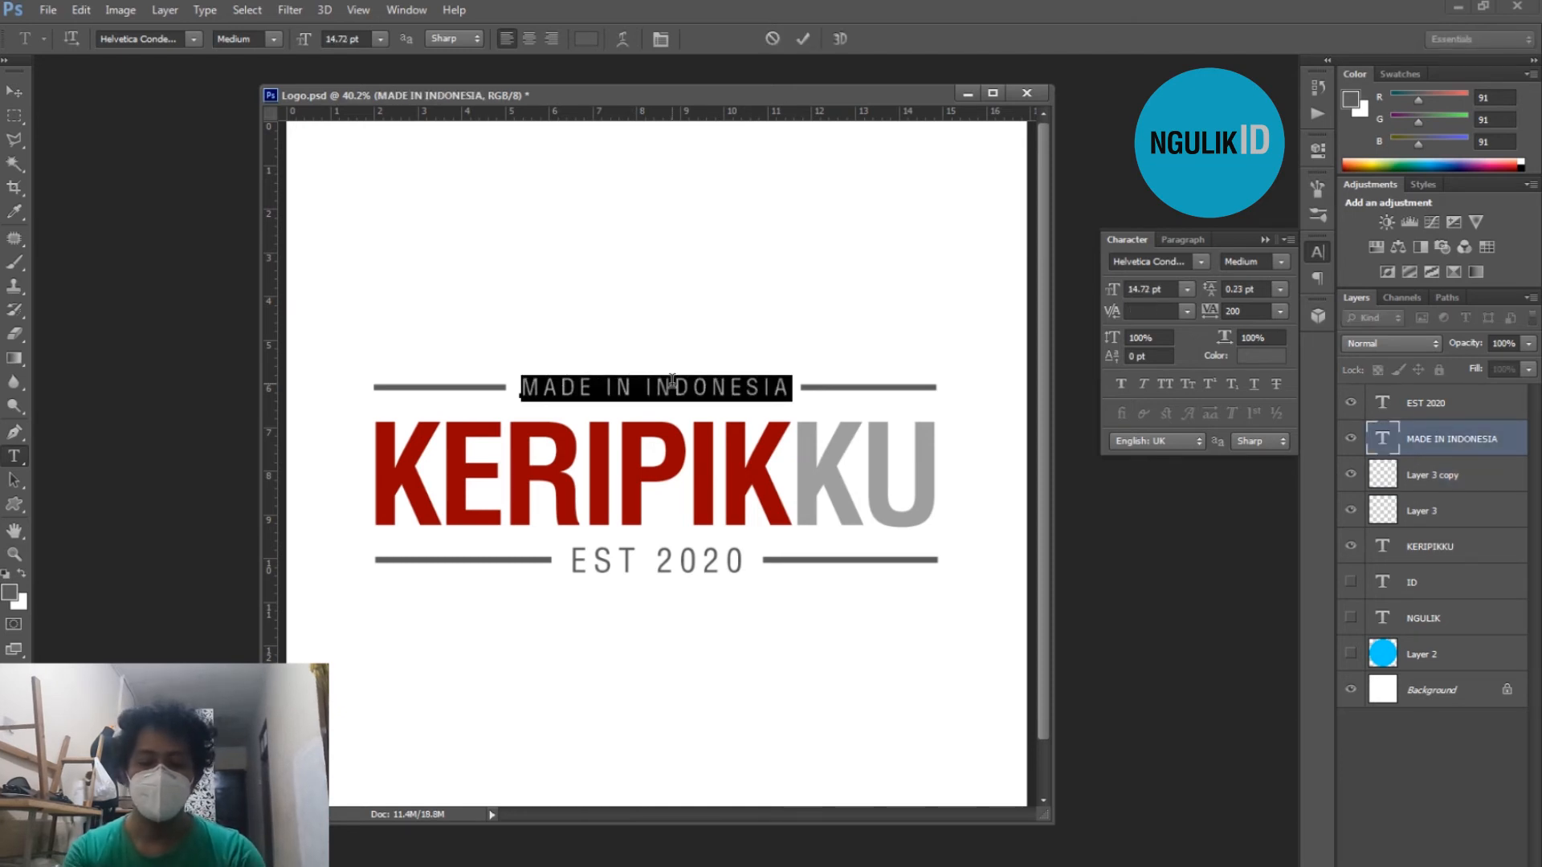
pyautogui.write('1')
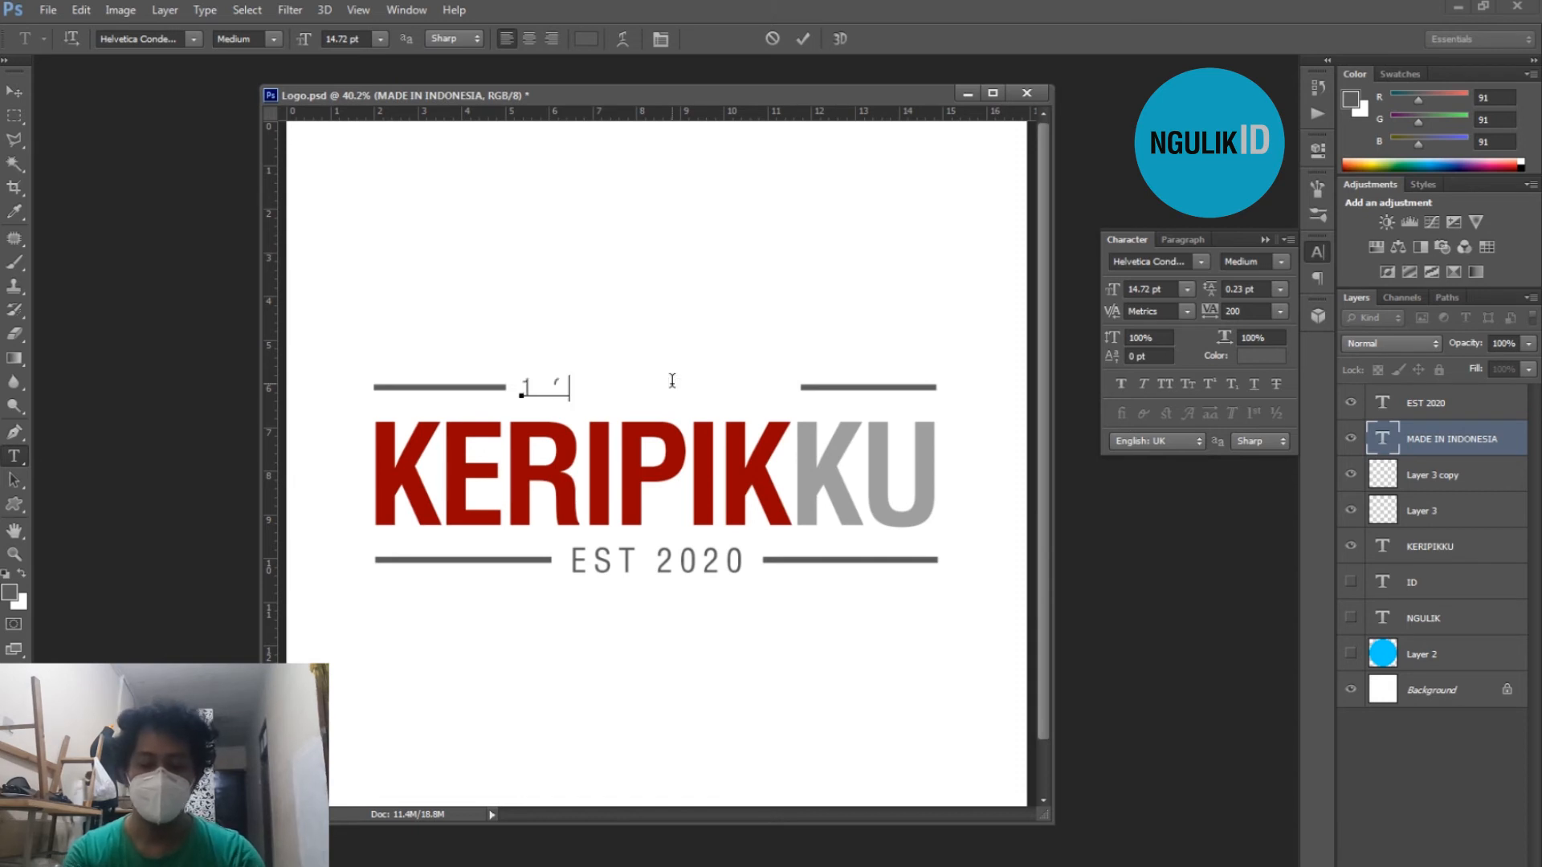
pyautogui.write('00 % INDO')
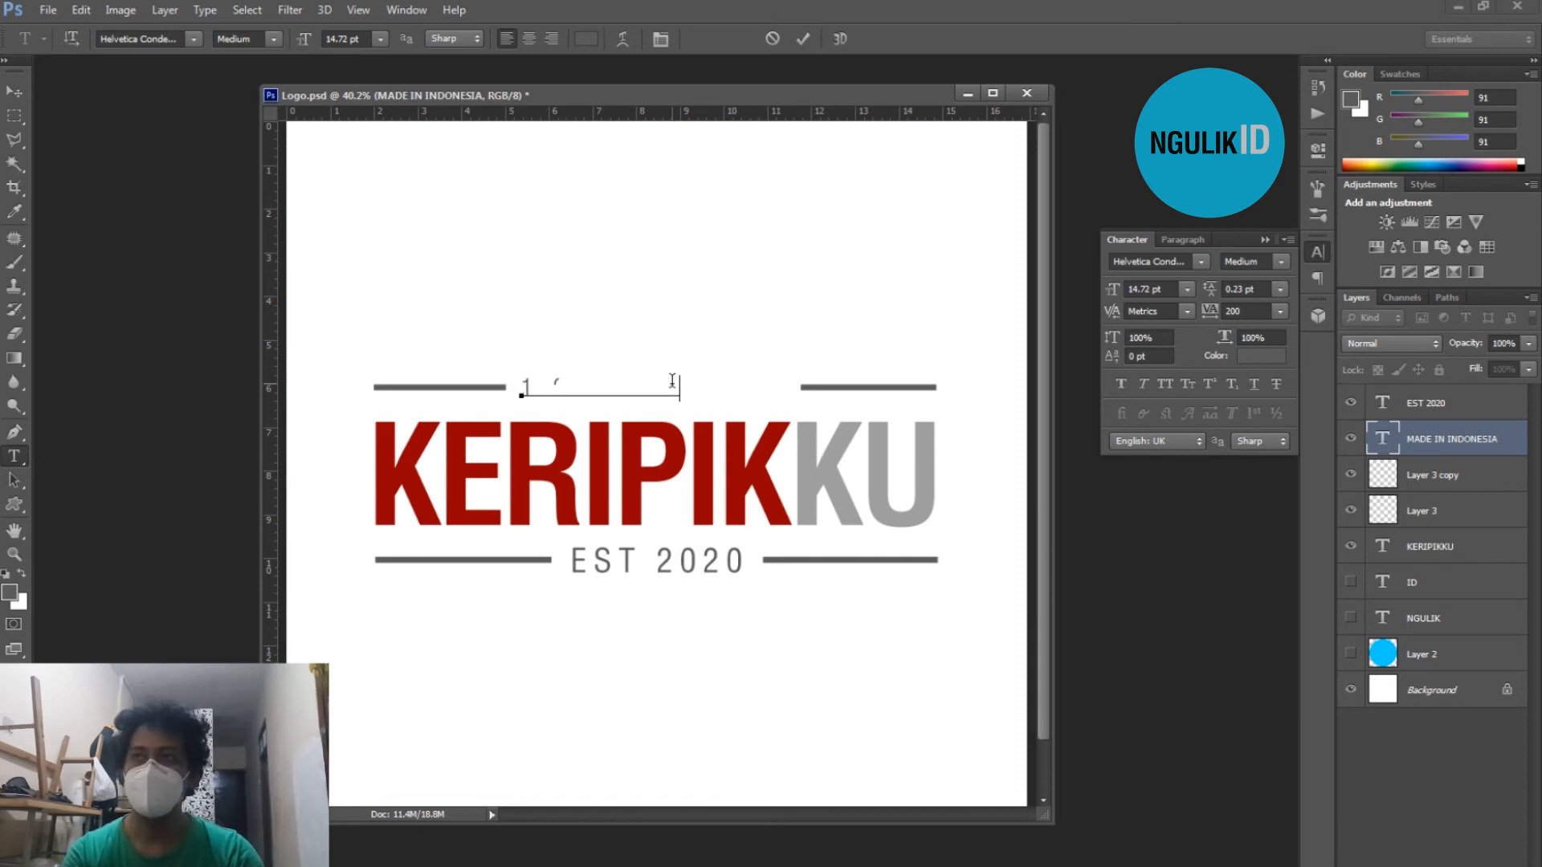
pyautogui.write('NESIA')
pyautogui.hotkey('ctrl', 'Return')
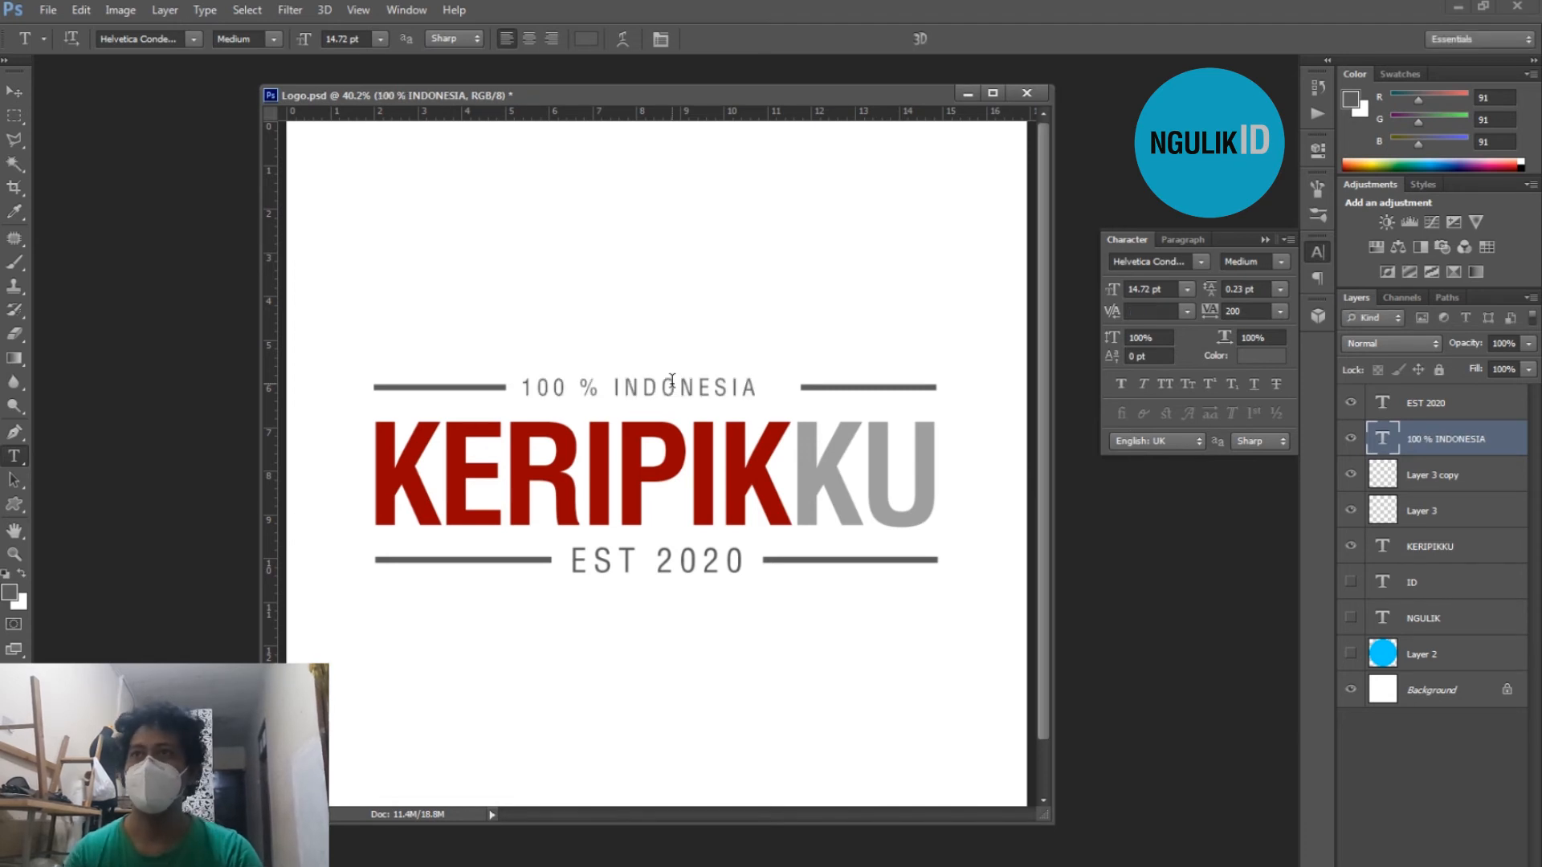
# Nudge the 100 % INDONESIA text to the right until it is centred between the two upper bars
pyautogui.hotkey('ctrl', 'Right')
pyautogui.hotkey('ctrl', 'Right')
pyautogui.hotkey('ctrl', 'Right')
pyautogui.hotkey('ctrl', 'Right')
pyautogui.hotkey('ctrl', 'Right')
pyautogui.hotkey('ctrl', 'Right')
pyautogui.hotkey('ctrl', 'Right')
pyautogui.hotkey('ctrl', 'Right')
pyautogui.hotkey('ctrl', 'Right')
pyautogui.hotkey('ctrl', 'Right')
pyautogui.hotkey('ctrl', 'Right')
pyautogui.hotkey('ctrl', 'Right')
pyautogui.hotkey('ctrl', 'Right')
pyautogui.hotkey('ctrl', 'Right')
pyautogui.hotkey('ctrl', 'Right')
pyautogui.hotkey('ctrl', 'Right')
pyautogui.hotkey('ctrl', 'Right')
pyautogui.hotkey('ctrl', 'Right')
pyautogui.hotkey('ctrl', 'Right')
pyautogui.hotkey('ctrl', 'Right')
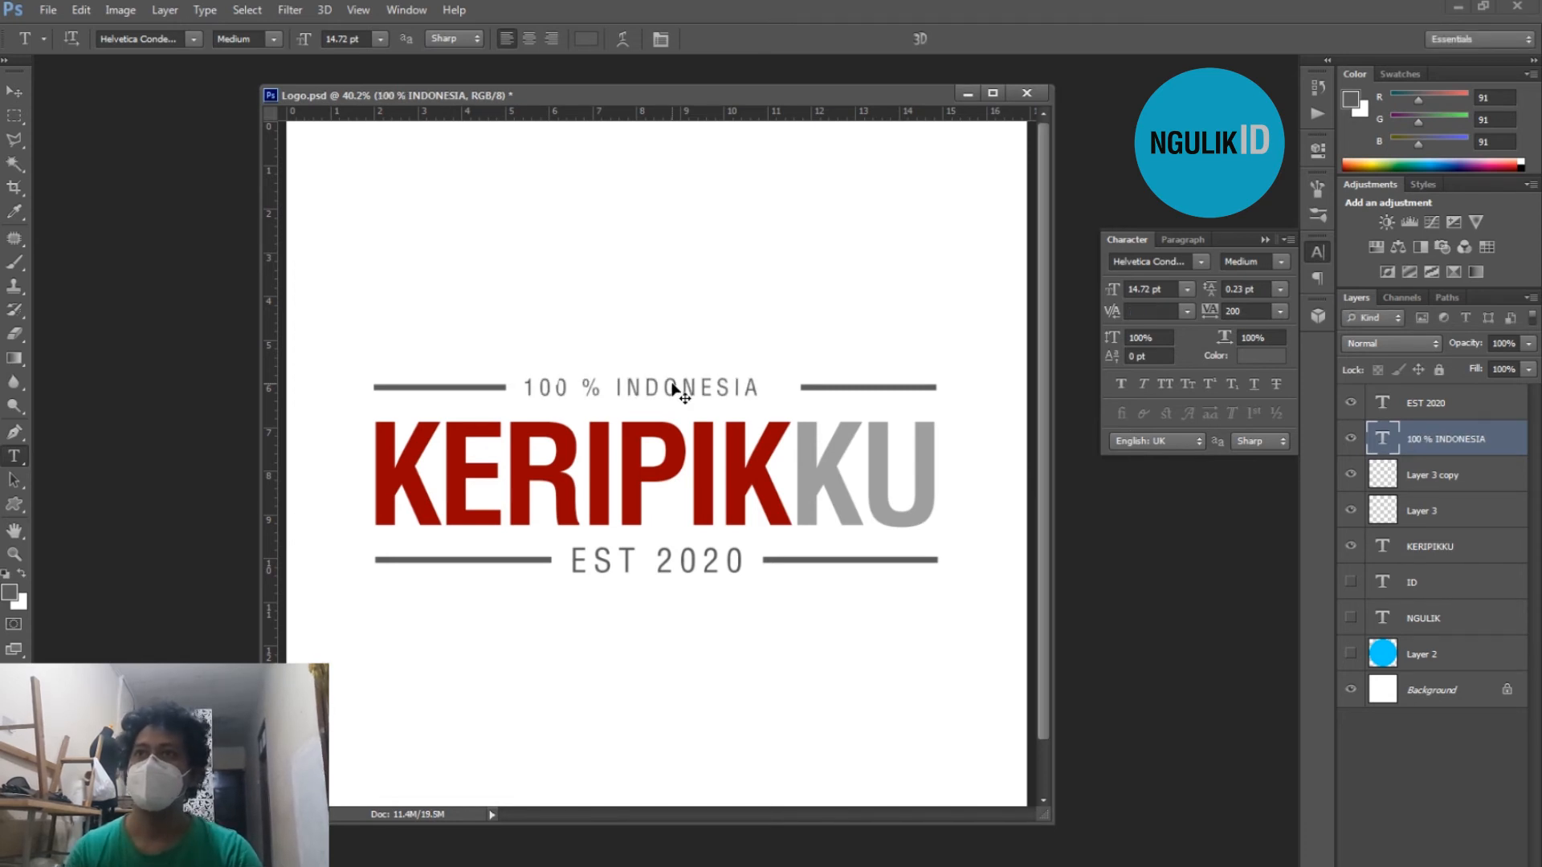
pyautogui.hotkey('ctrl', 'Right')
pyautogui.hotkey('ctrl', 'Right')
pyautogui.hotkey('ctrl', 'Right')
pyautogui.hotkey('ctrl', 'Right')
pyautogui.hotkey('ctrl', 'Right')
pyautogui.hotkey('ctrl', 'Right')
pyautogui.hotkey('ctrl', 'Right')
pyautogui.hotkey('ctrl', 'Right')
pyautogui.hotkey('ctrl', 'Right')
pyautogui.hotkey('ctrl', 'Right')
pyautogui.hotkey('ctrl', 'Right')
pyautogui.hotkey('ctrl', 'Right')
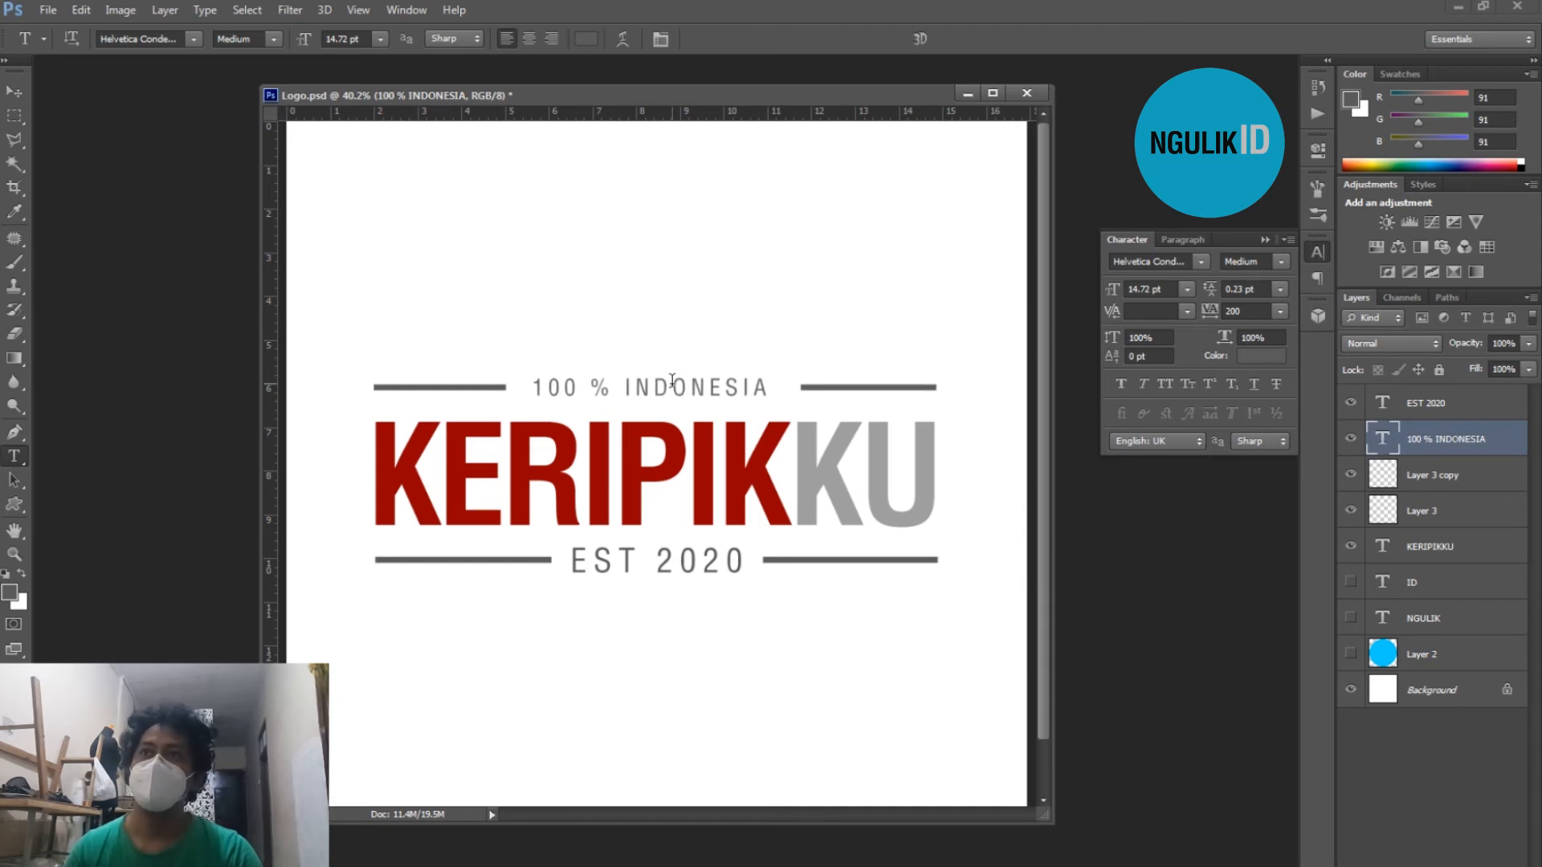
# Change the font weight of the KERIPIKKU text to Medium
pyautogui.doubleClick(520, 456)
pyautogui.click(273, 40)
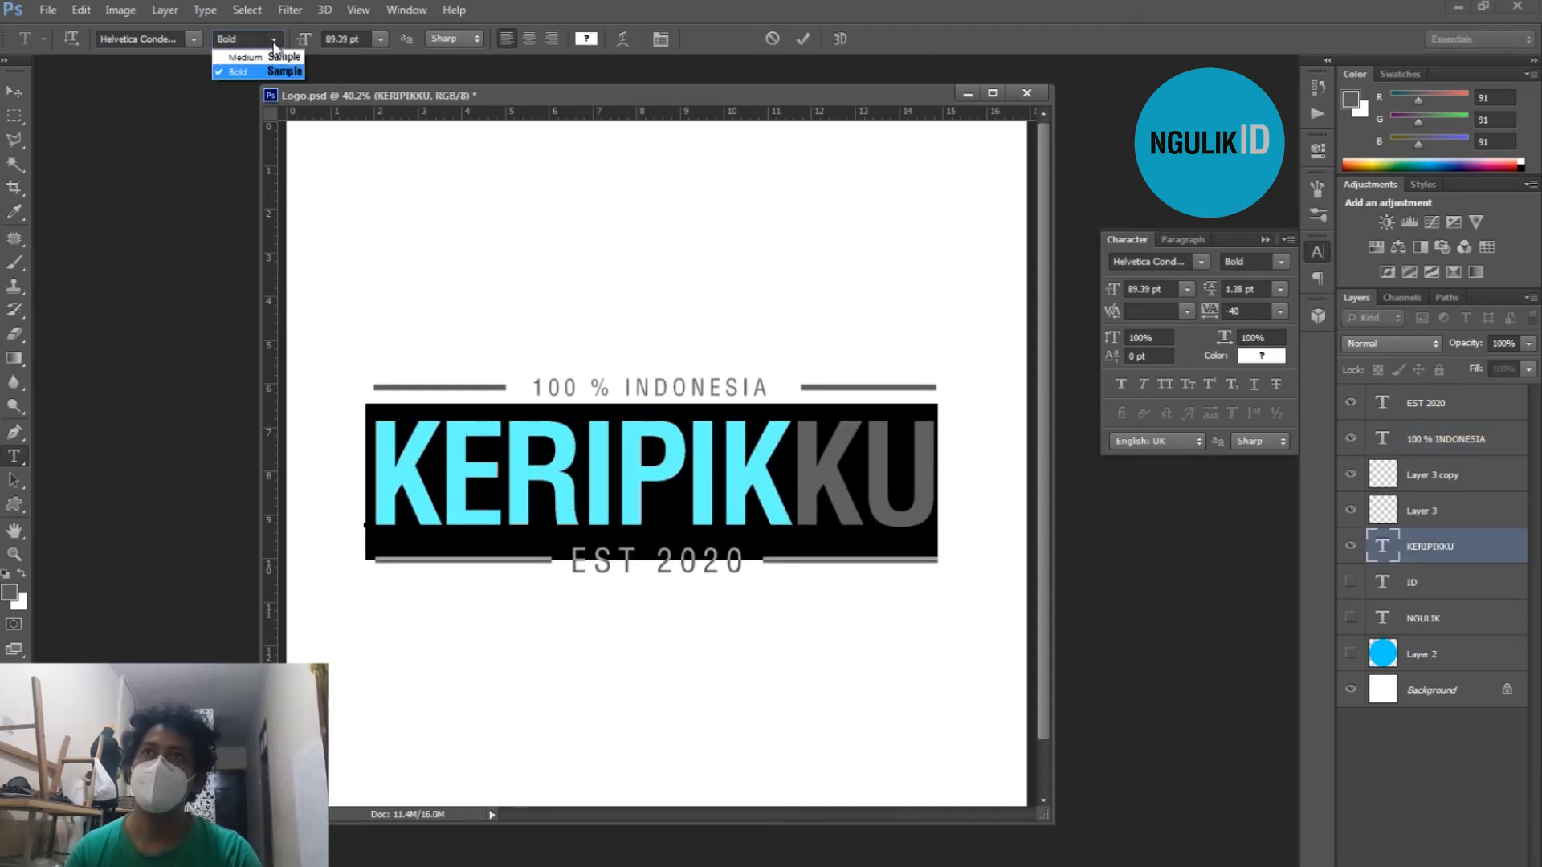
pyautogui.click(273, 51)
pyautogui.hotkey('ctrl', 'Return')
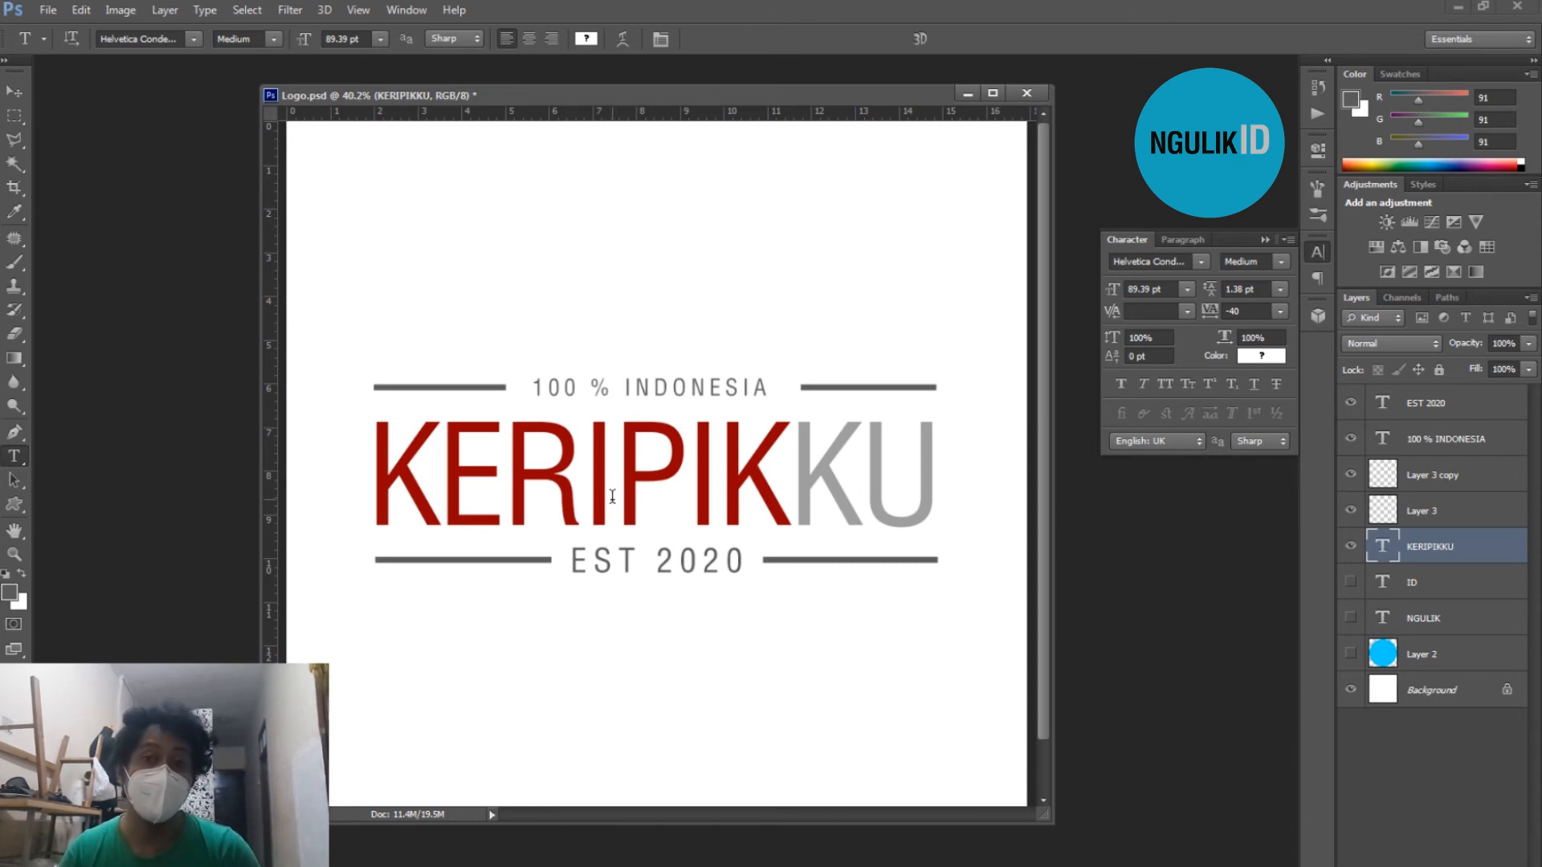
pyautogui.doubleClick(720, 478)
pyautogui.click(864, 466)
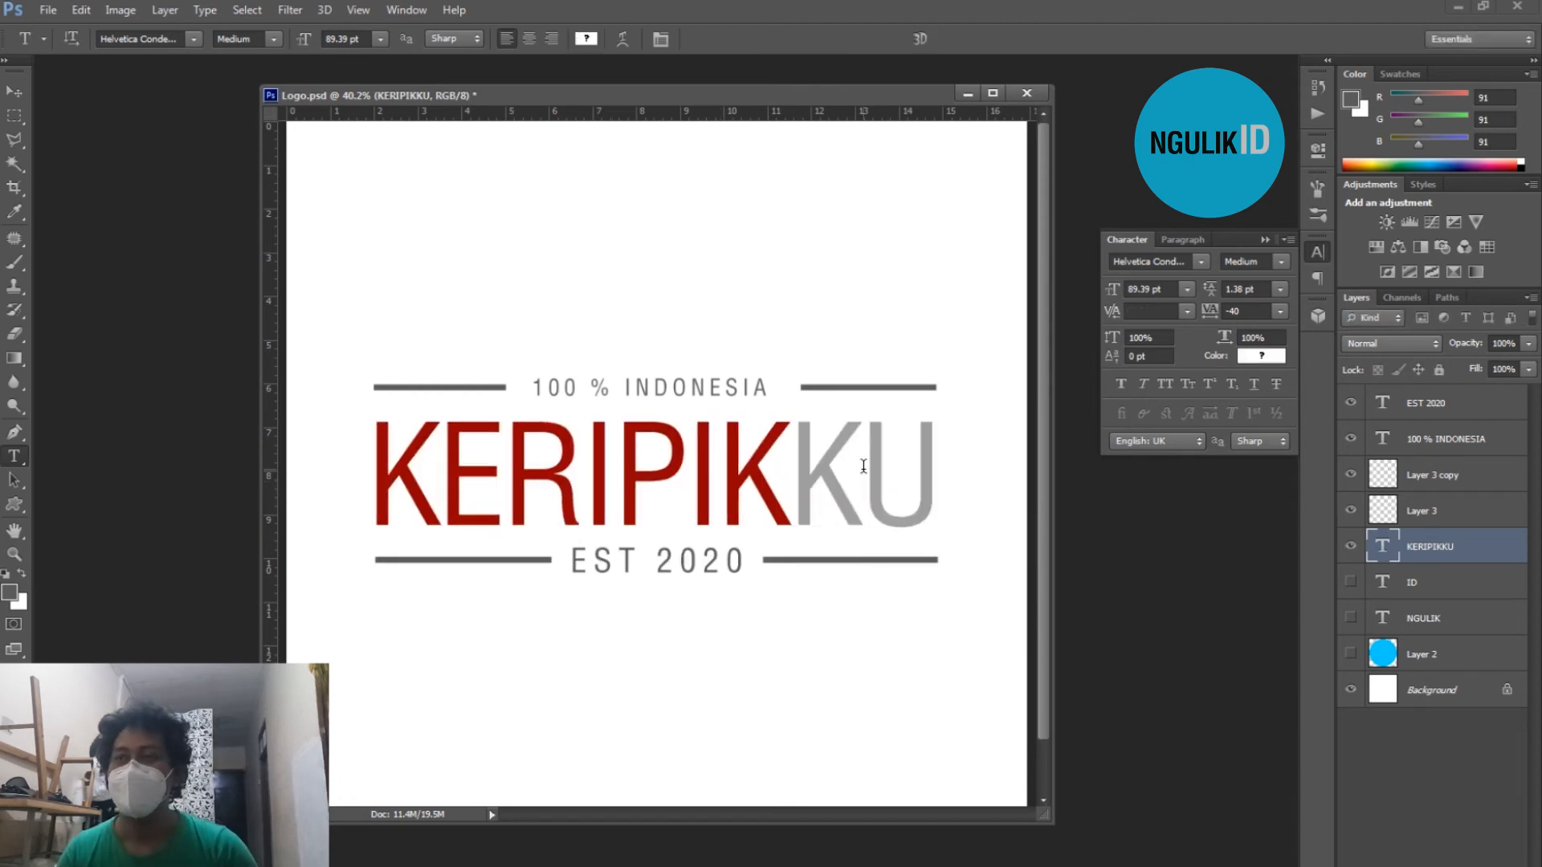
# Try the Informal Roman font on the KERIPIKKU text
pyautogui.doubleClick(696, 477)
pyautogui.click(190, 38)
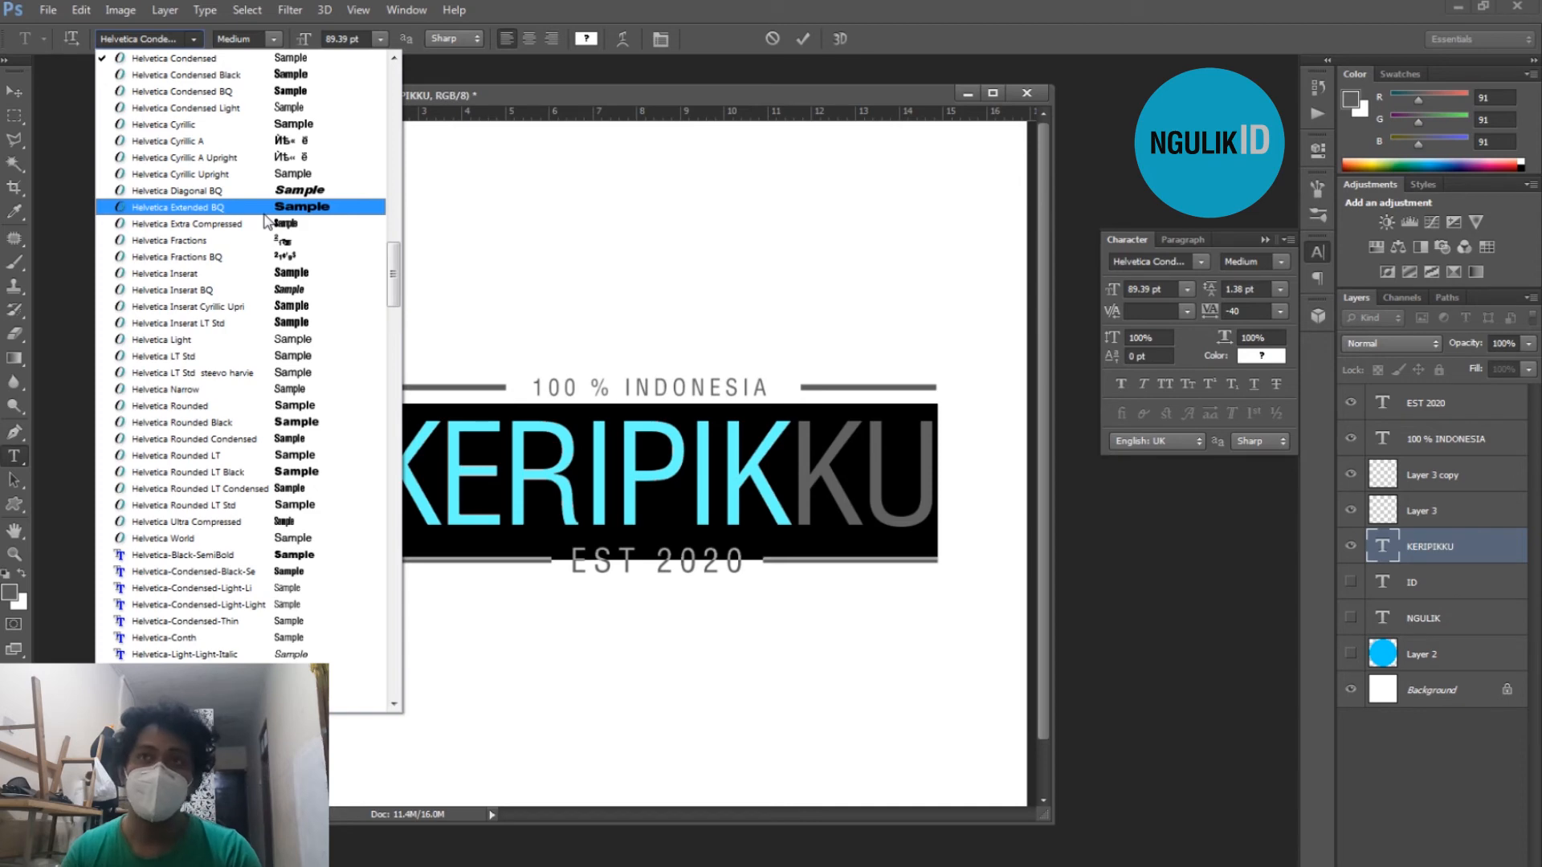
pyautogui.scroll(-7, 267, 221)
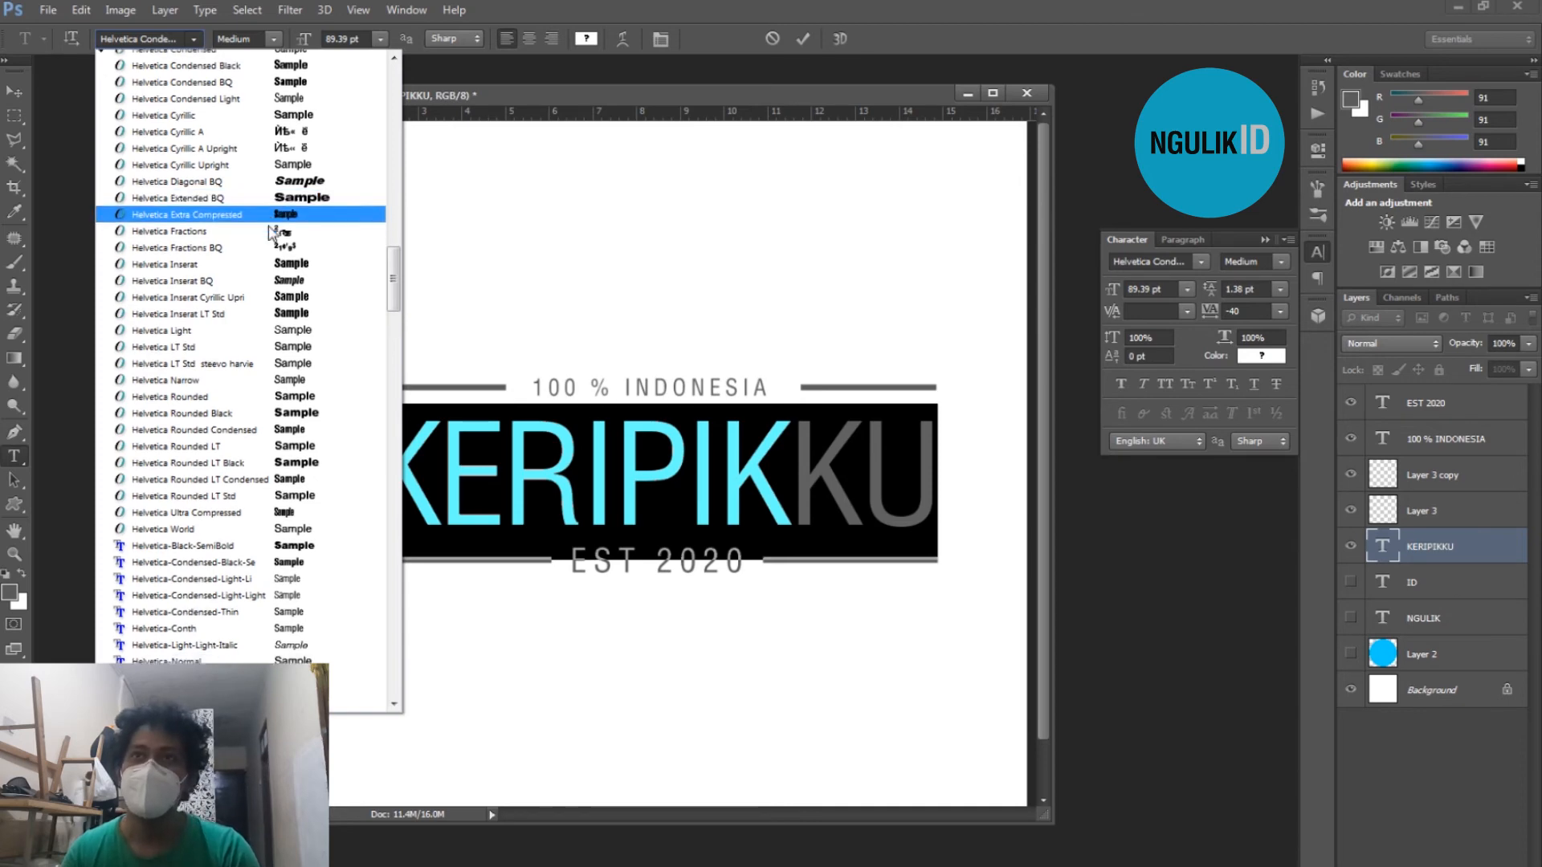
pyautogui.scroll(-3, 323, 329)
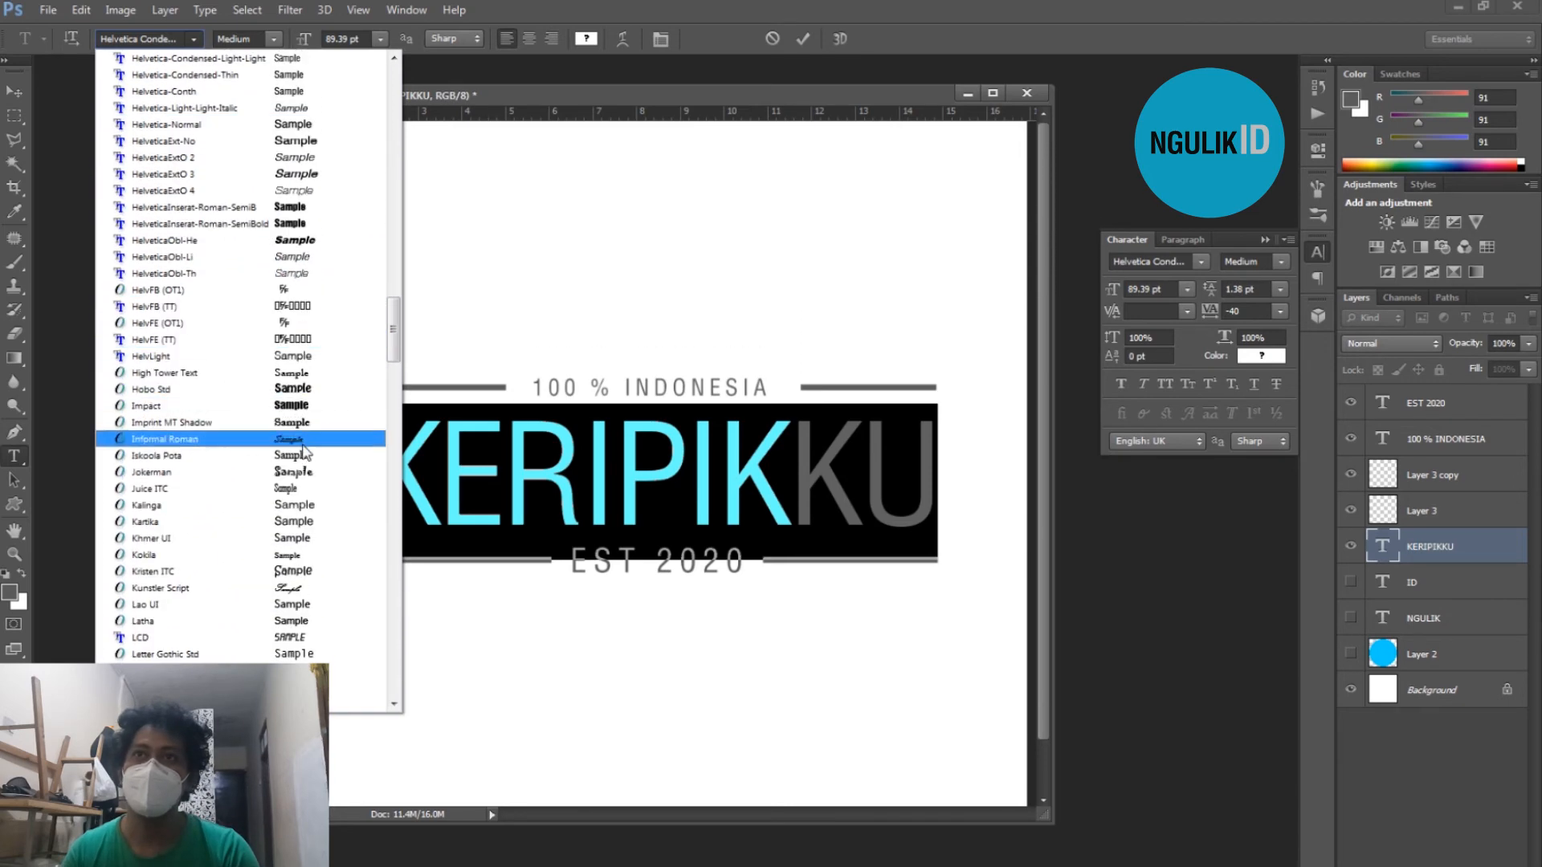
pyautogui.click(321, 440)
pyautogui.hotkey('ctrl', 'Return')
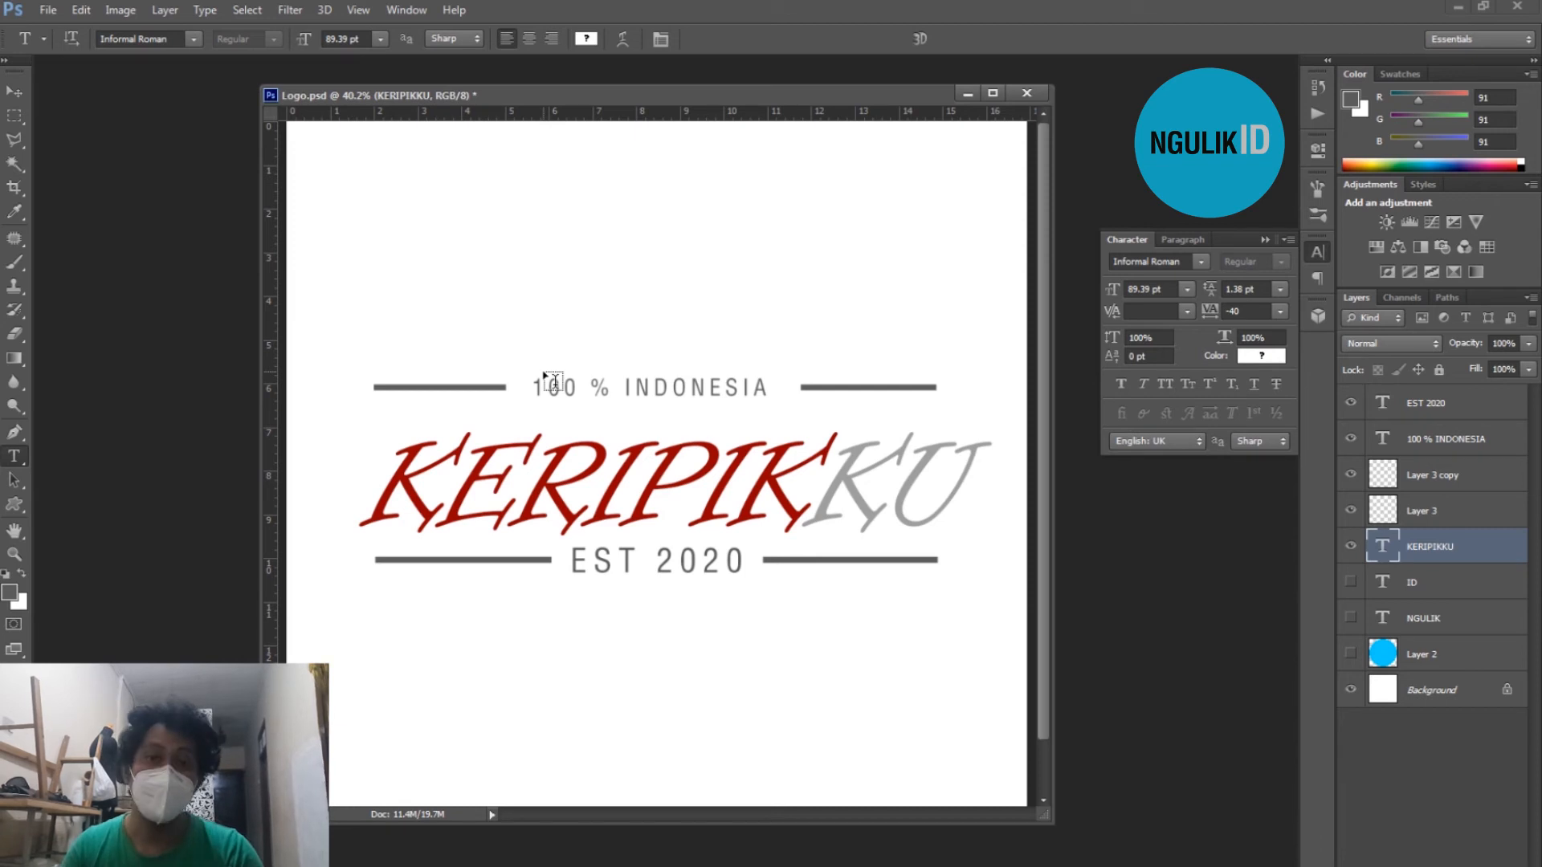
# Try Lithos Pro and Microsoft New Tai Lue as the font of the KERIPIKKU text
pyautogui.click(192, 39)
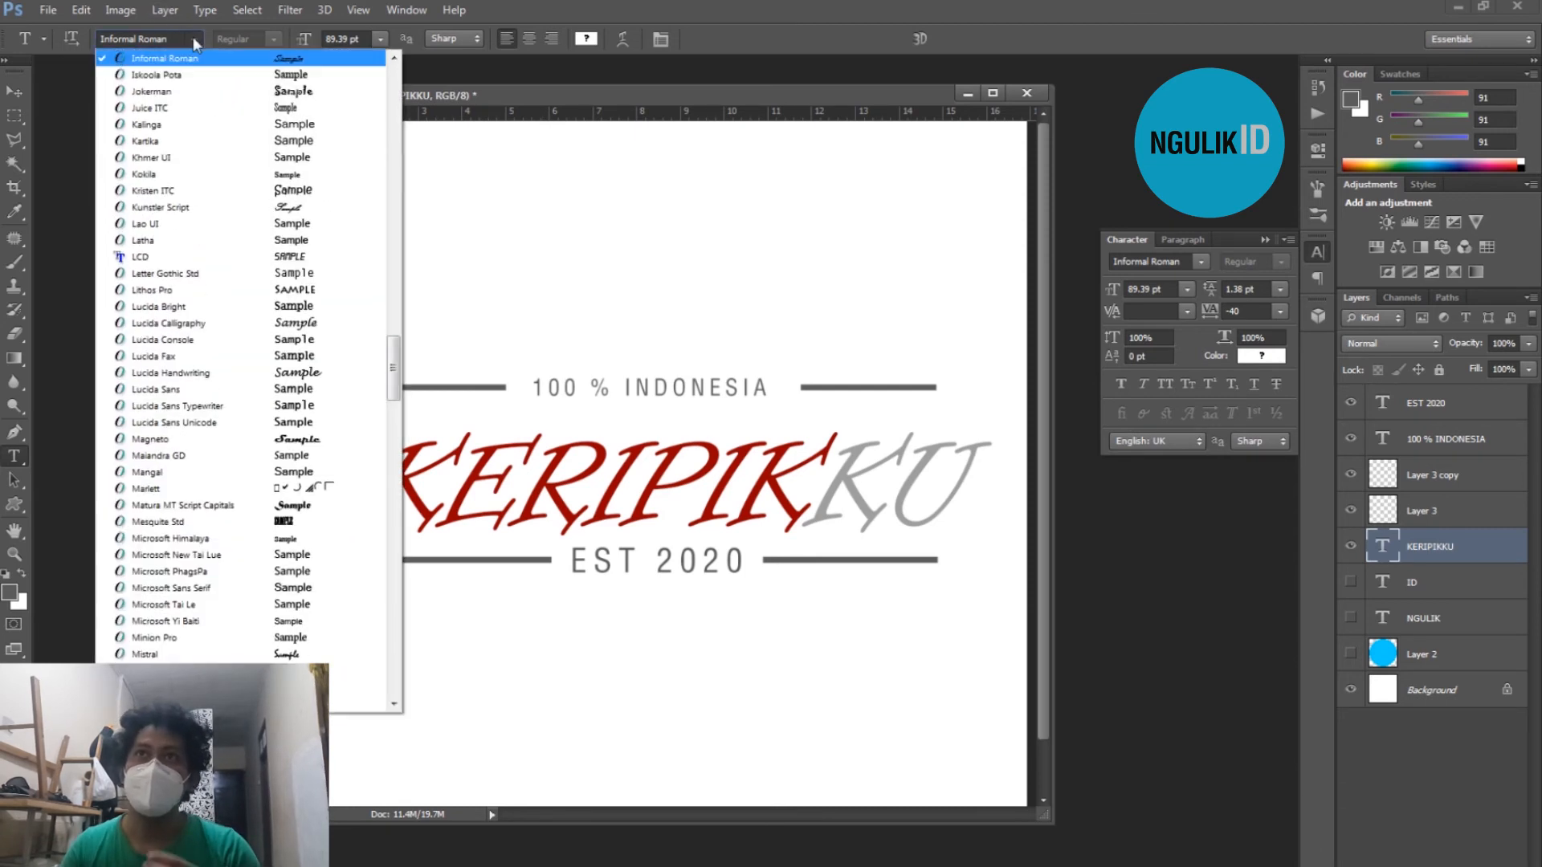
pyautogui.click(314, 290)
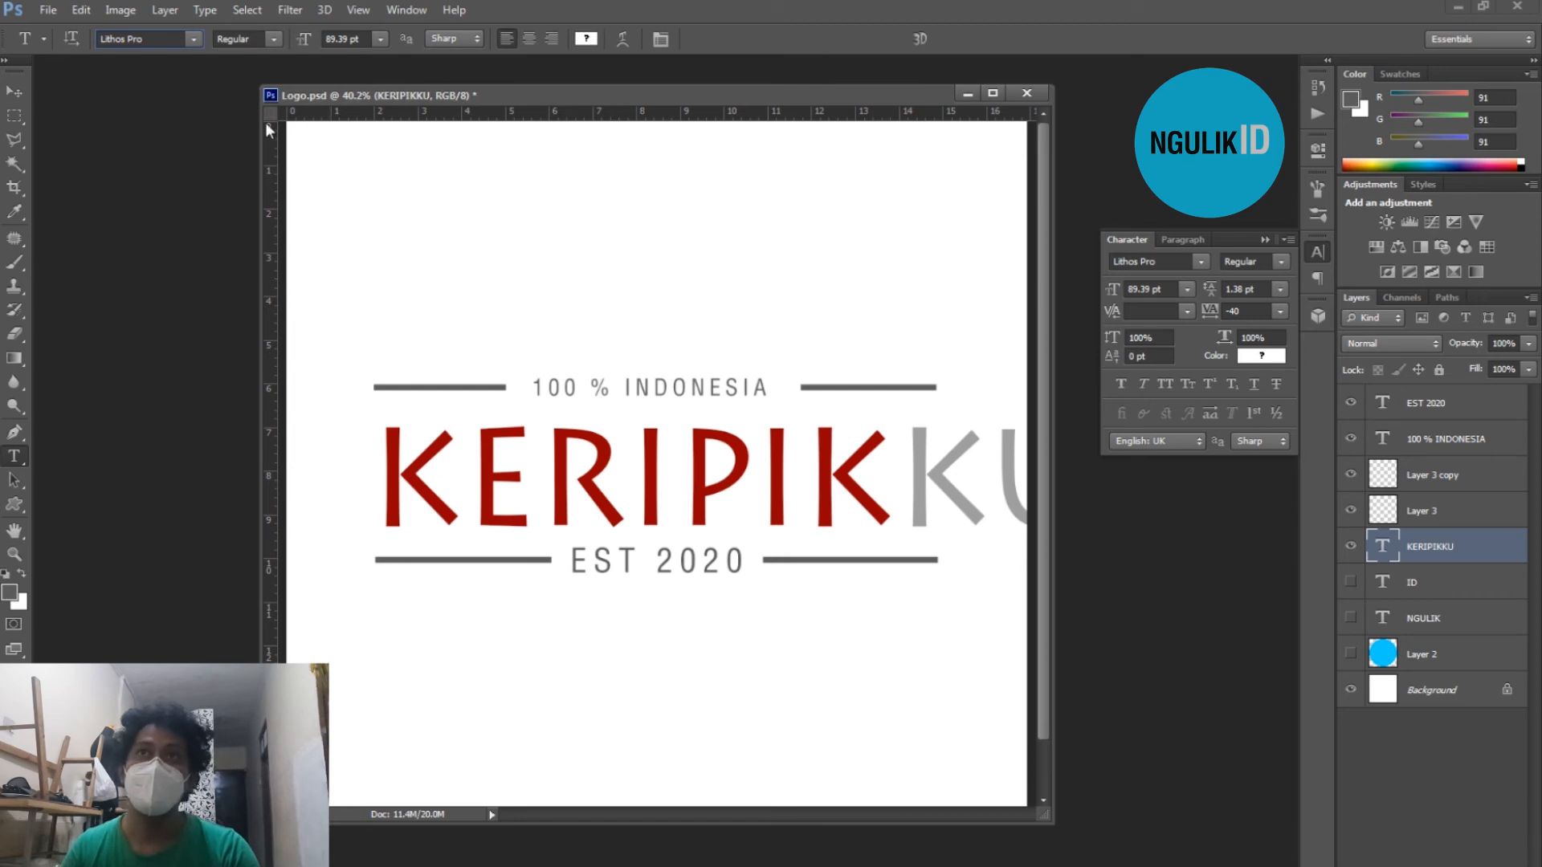
pyautogui.click(194, 38)
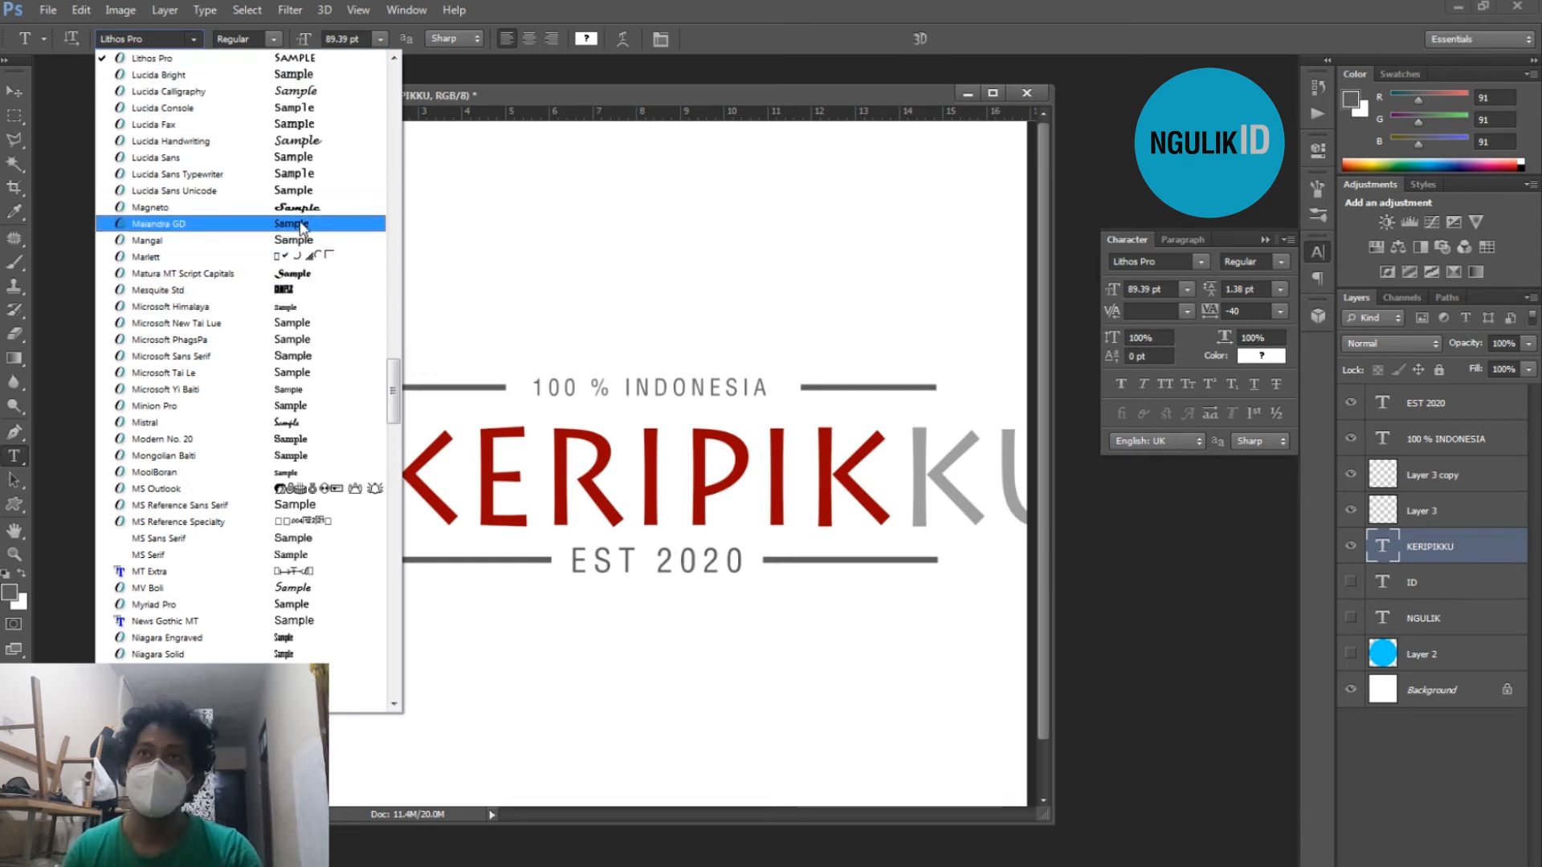
pyautogui.click(304, 323)
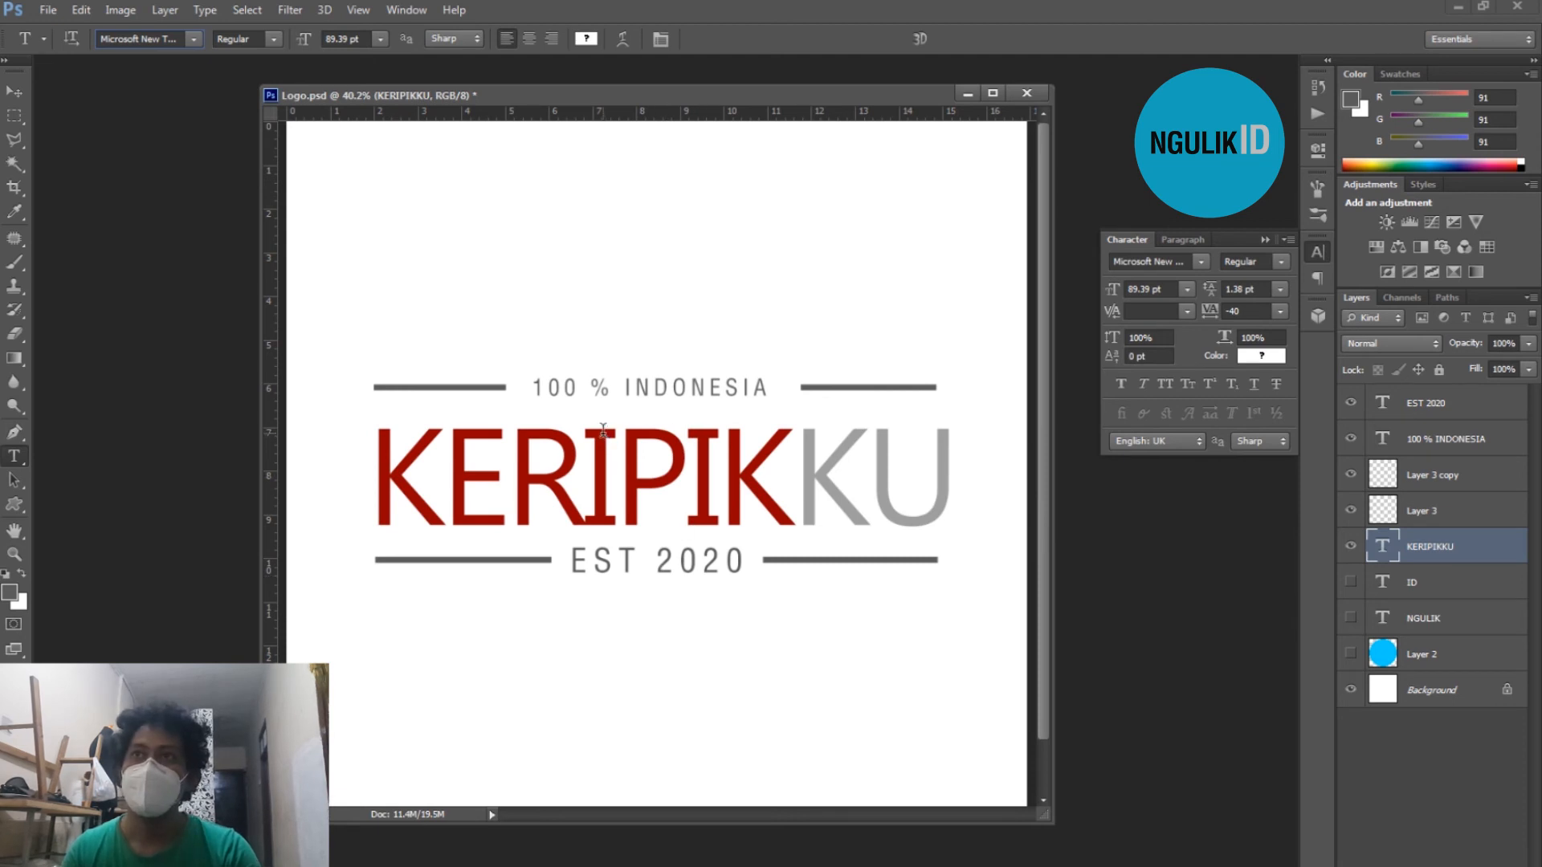
pyautogui.click(623, 452)
pyautogui.press('Escape')
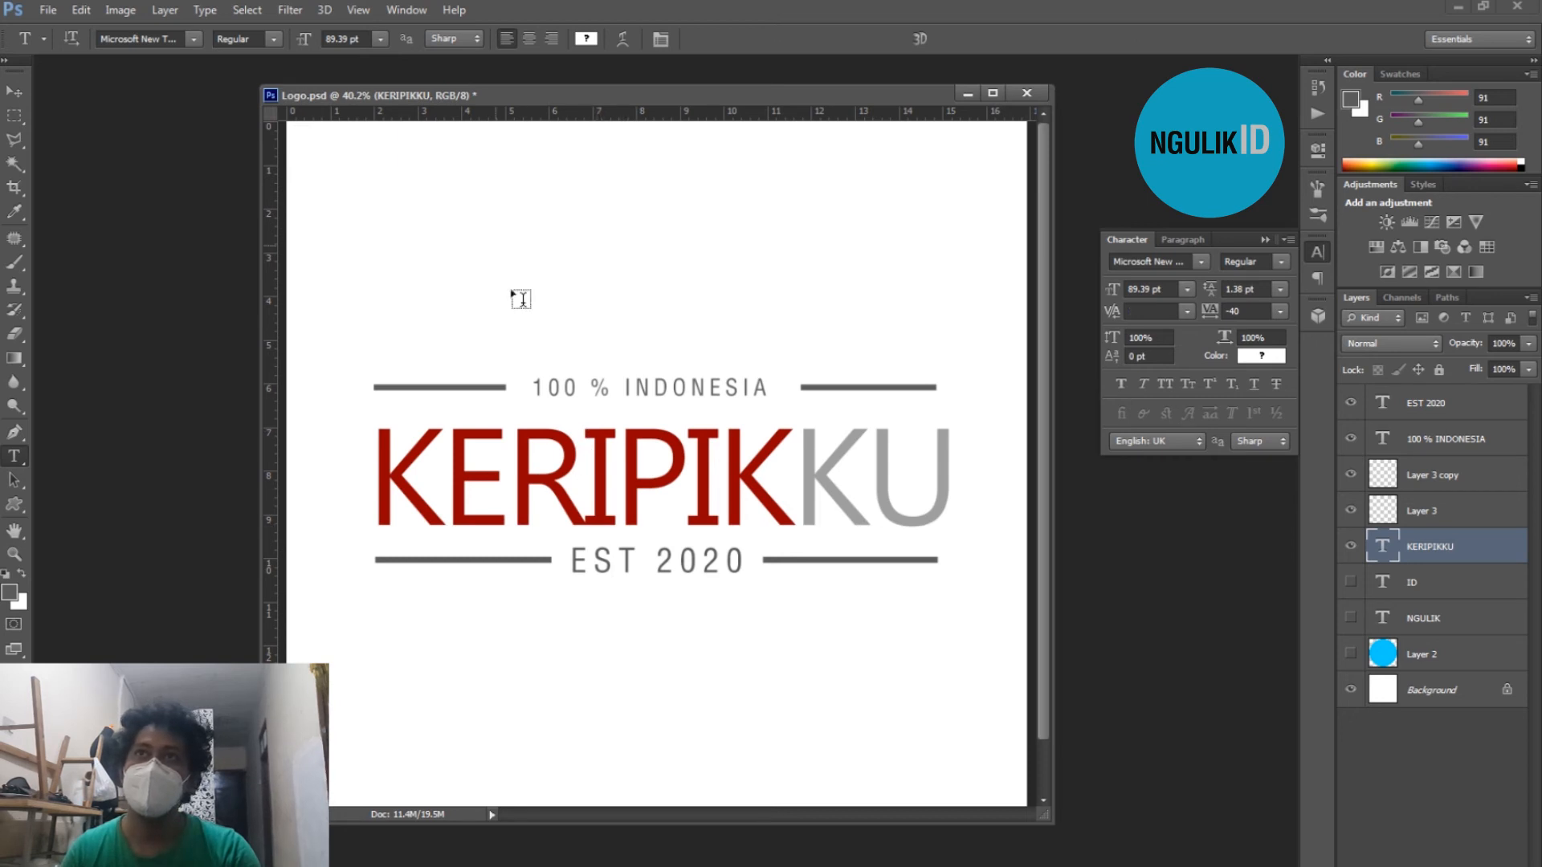
# Try the News Gothic MT and Rage Italic fonts on the KERIPIKKU text
pyautogui.click(188, 38)
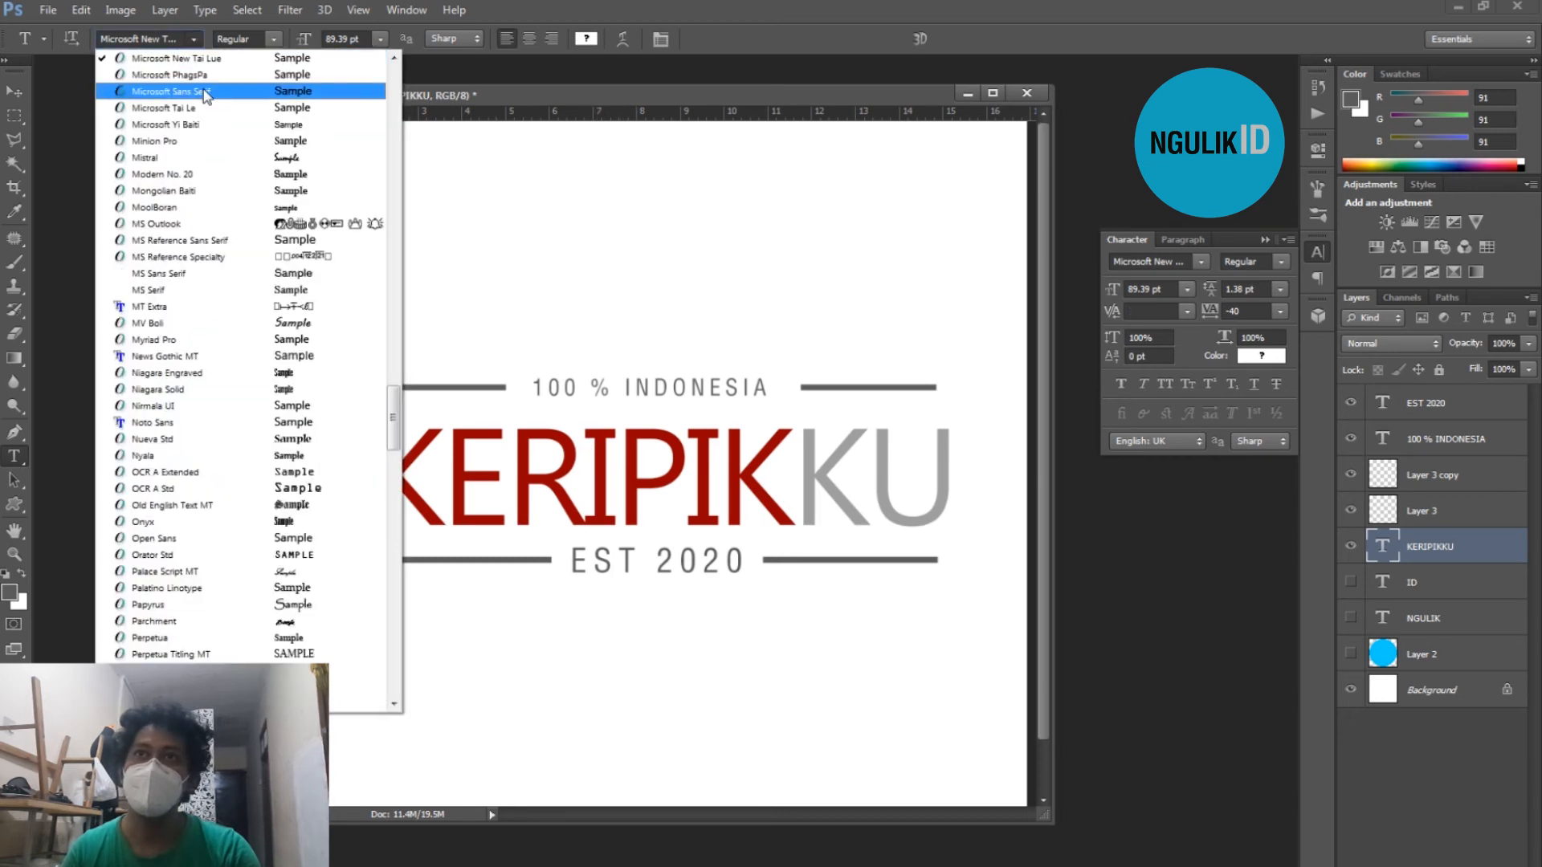
pyautogui.click(318, 360)
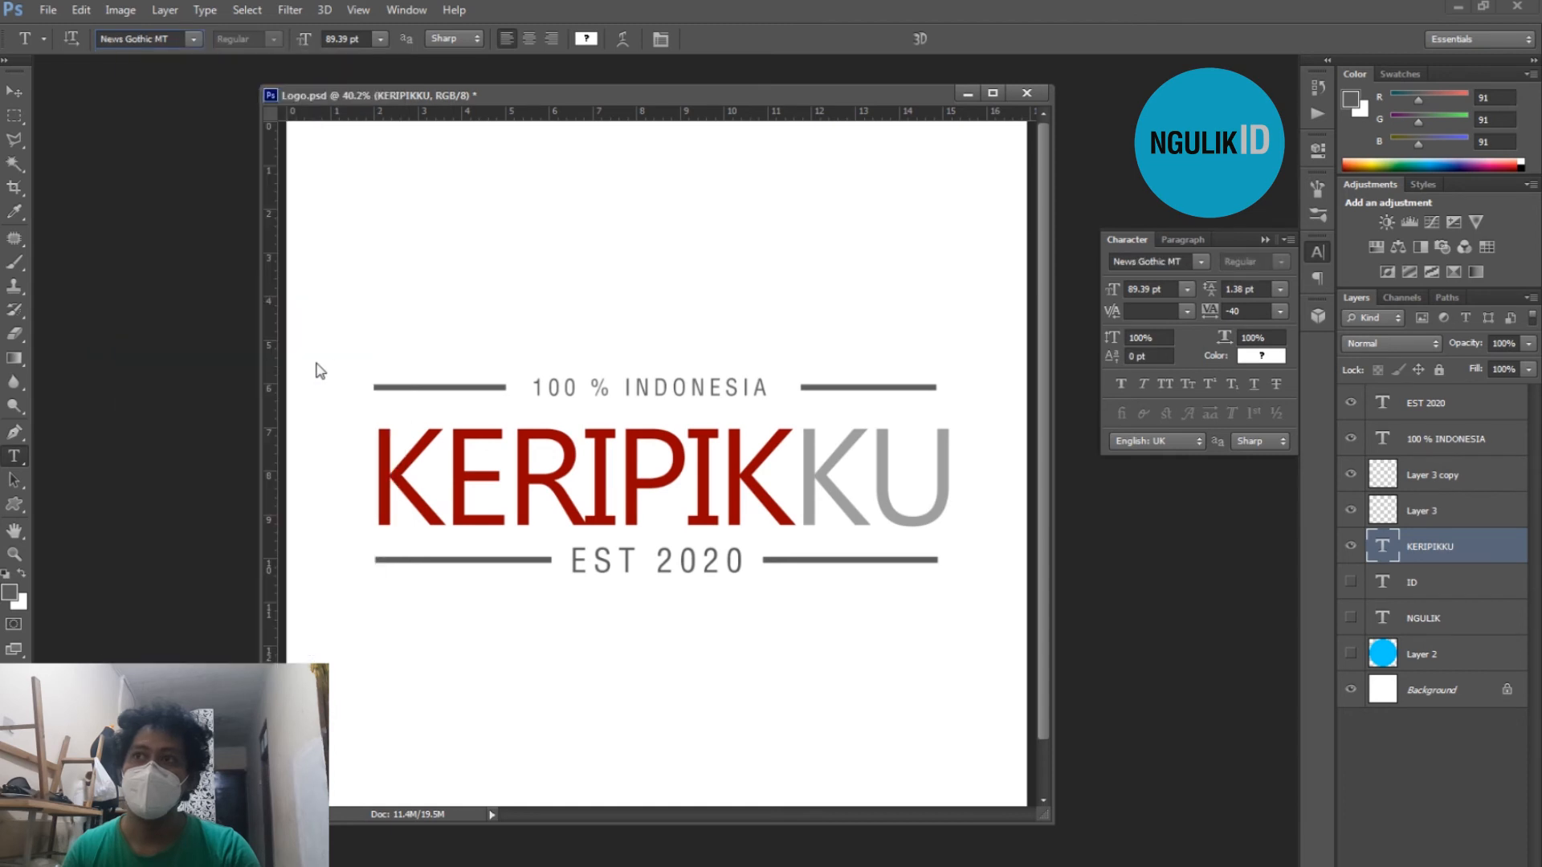
pyautogui.click(193, 39)
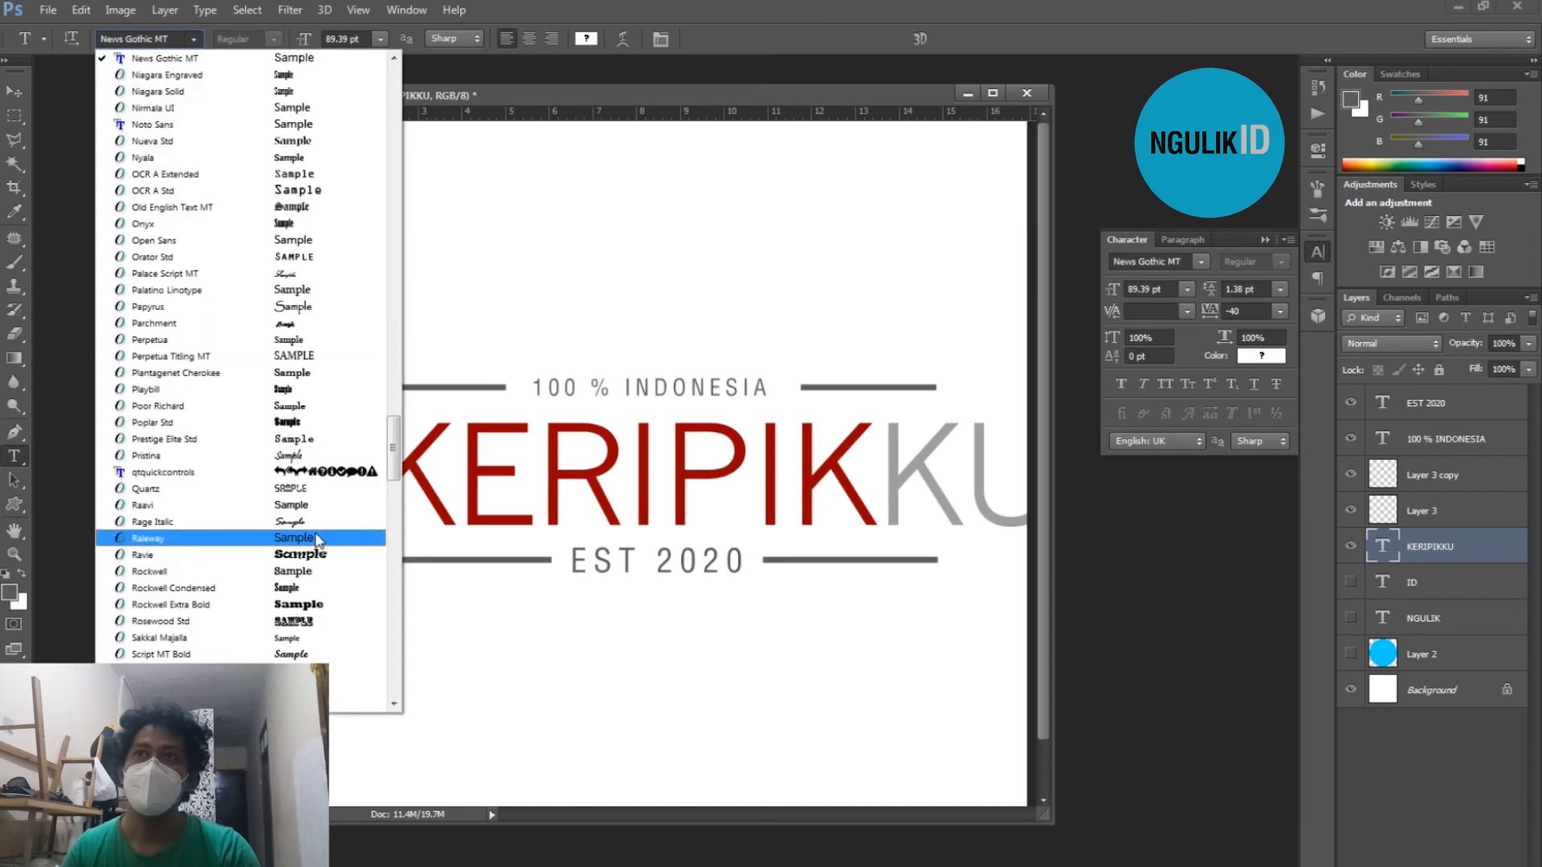
pyautogui.click(320, 522)
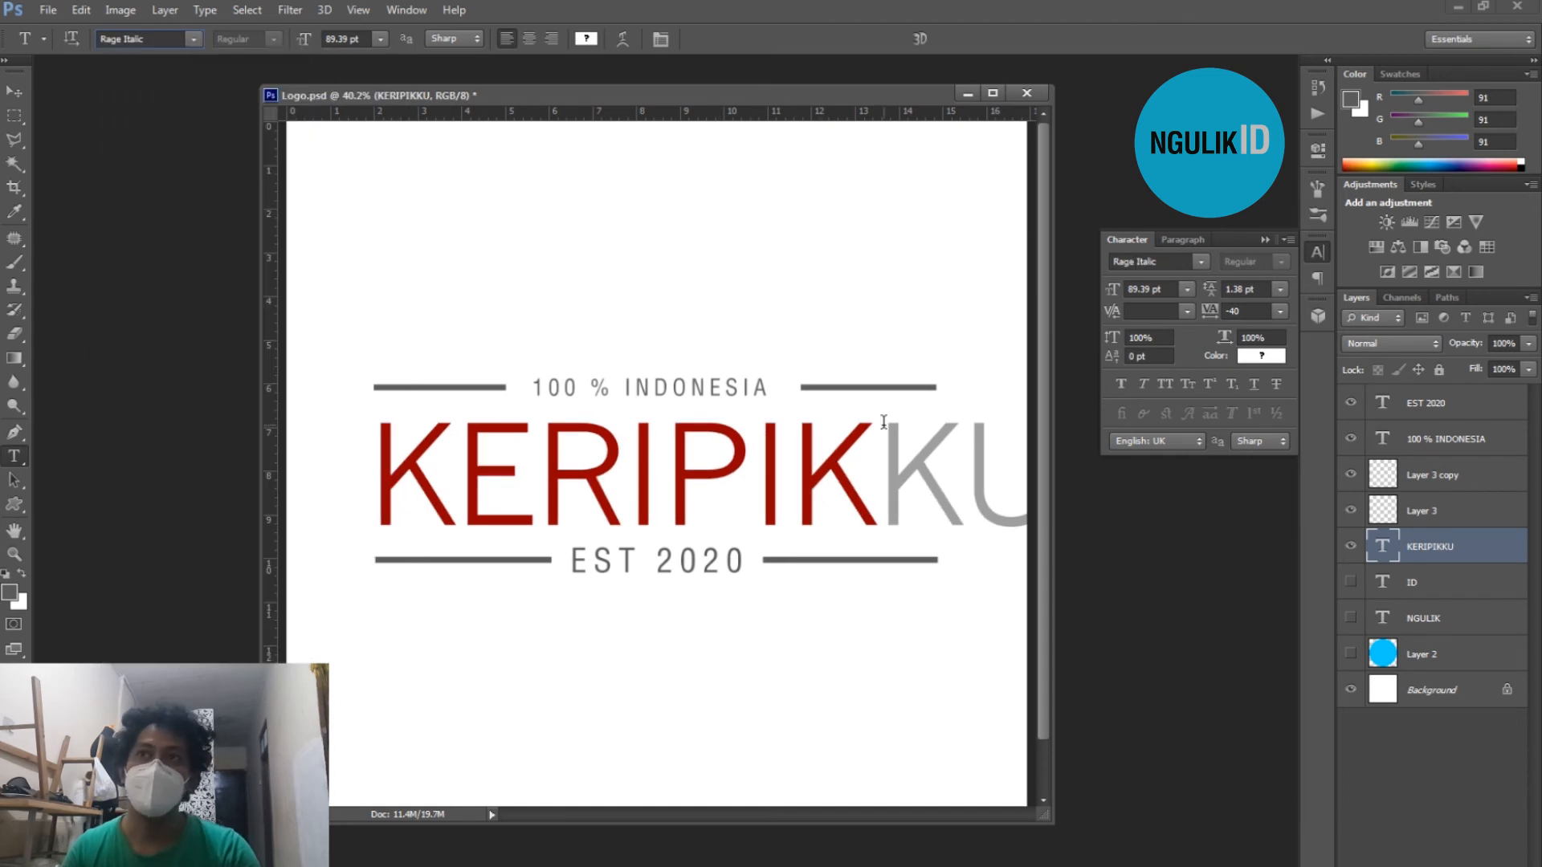
# Set the KERIPIKKU text back to the Helvetica Condensed font in Medium weight
pyautogui.click(165, 37)
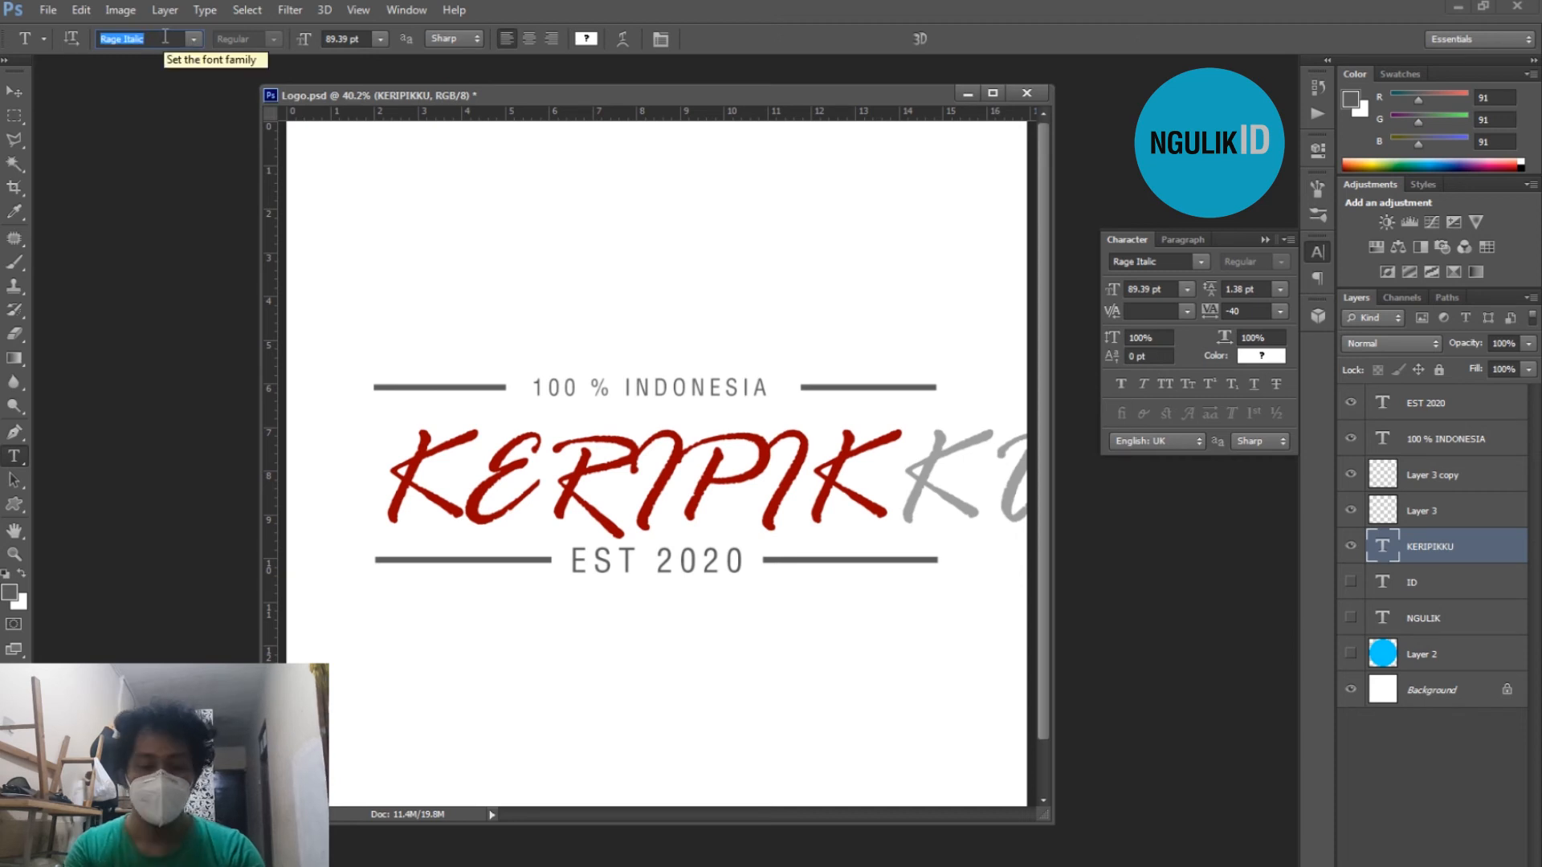
pyautogui.write('Helvetica (OT1)')
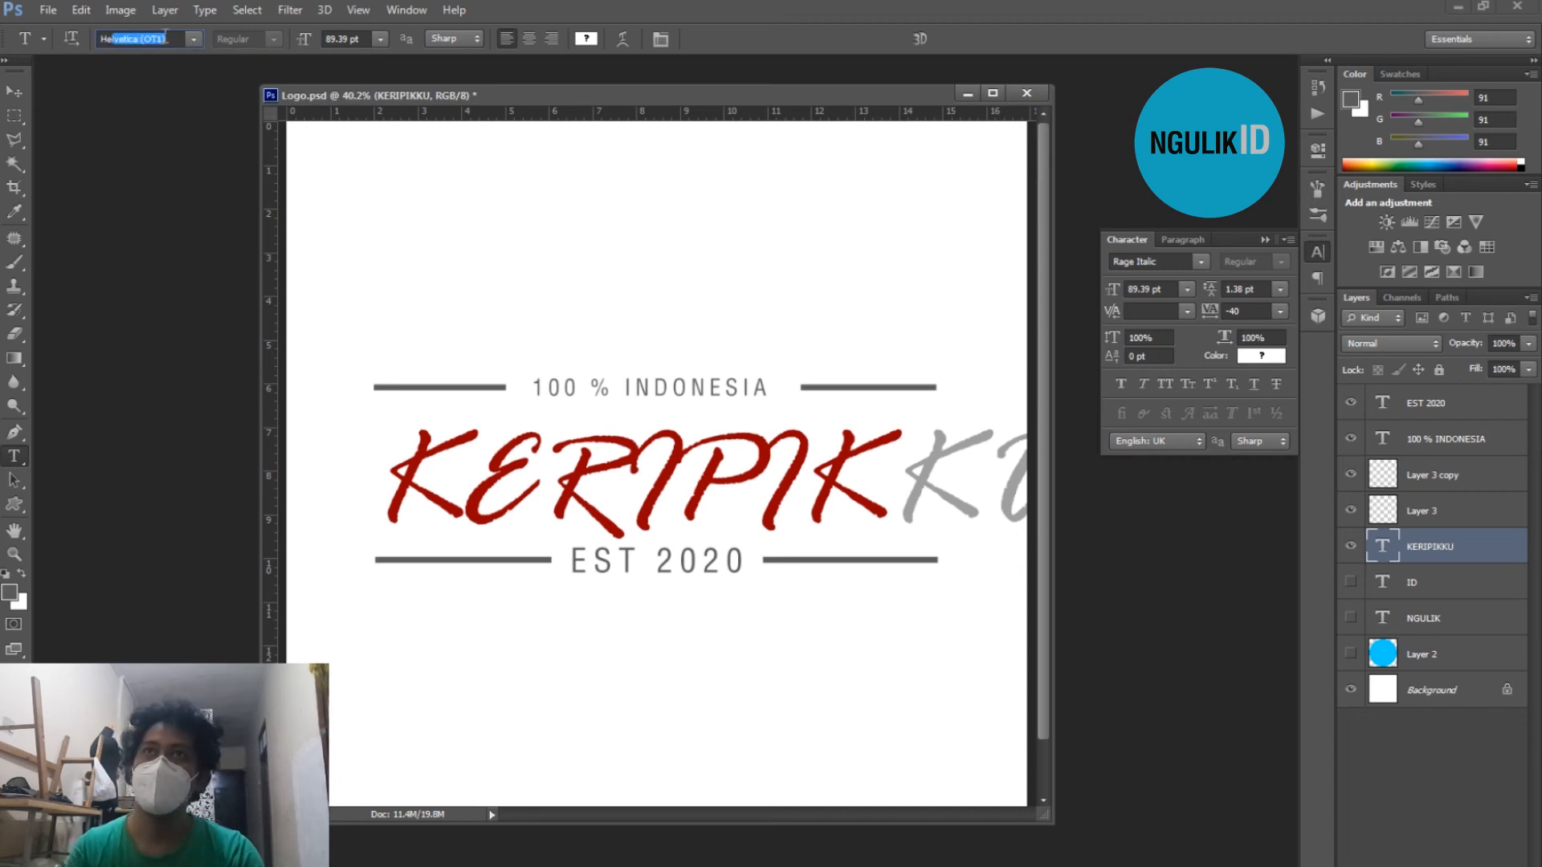
pyautogui.press('Return')
pyautogui.press('Down')
pyautogui.press('Return')
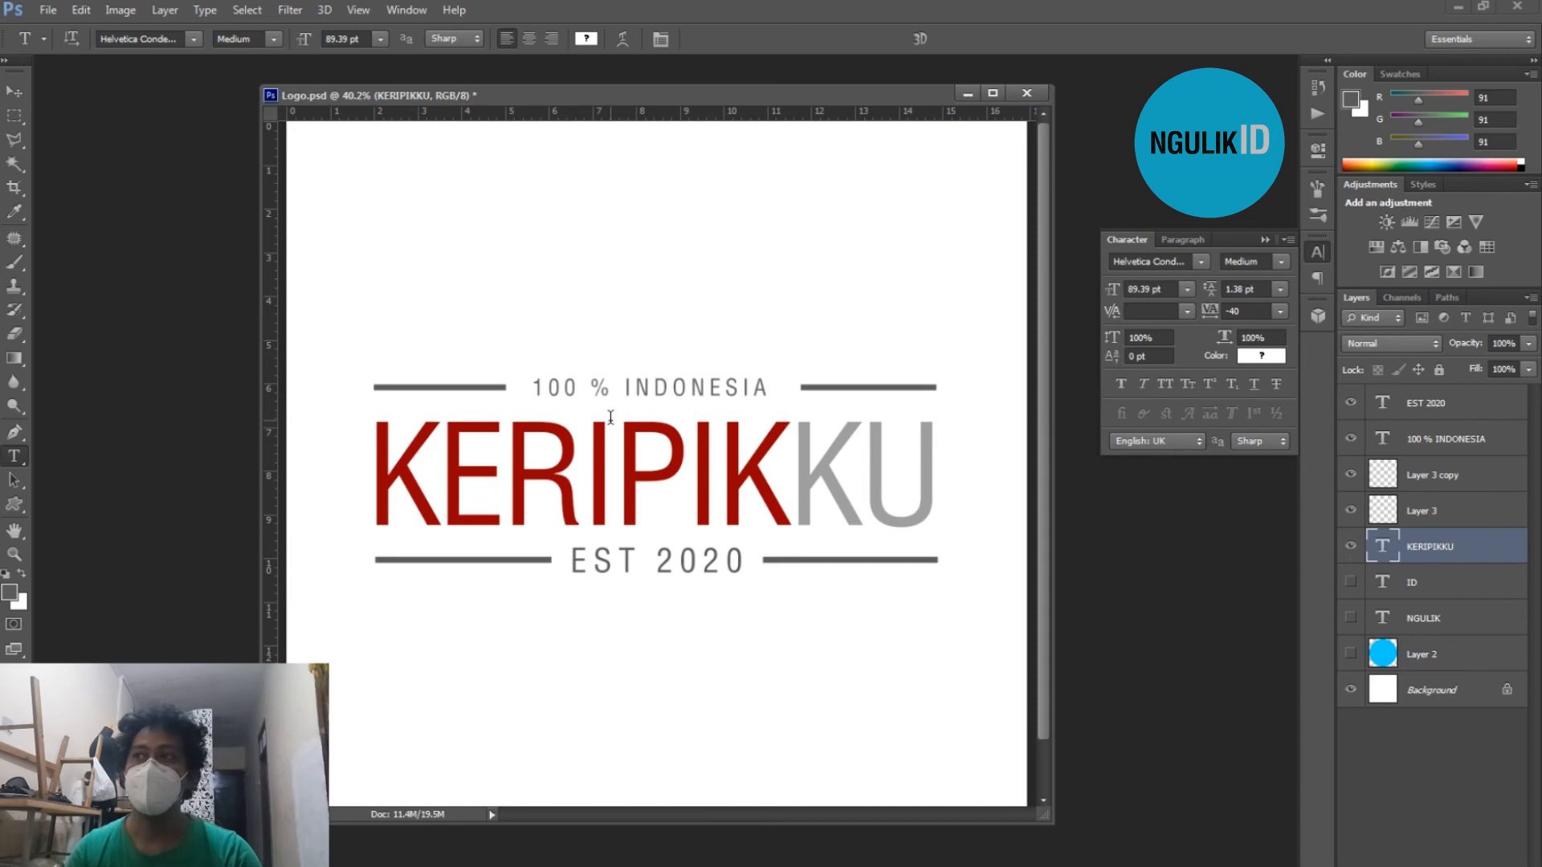
# Show and select the blue circle on Layer 2, and set the foreground colour to black
pyautogui.click(1351, 654)
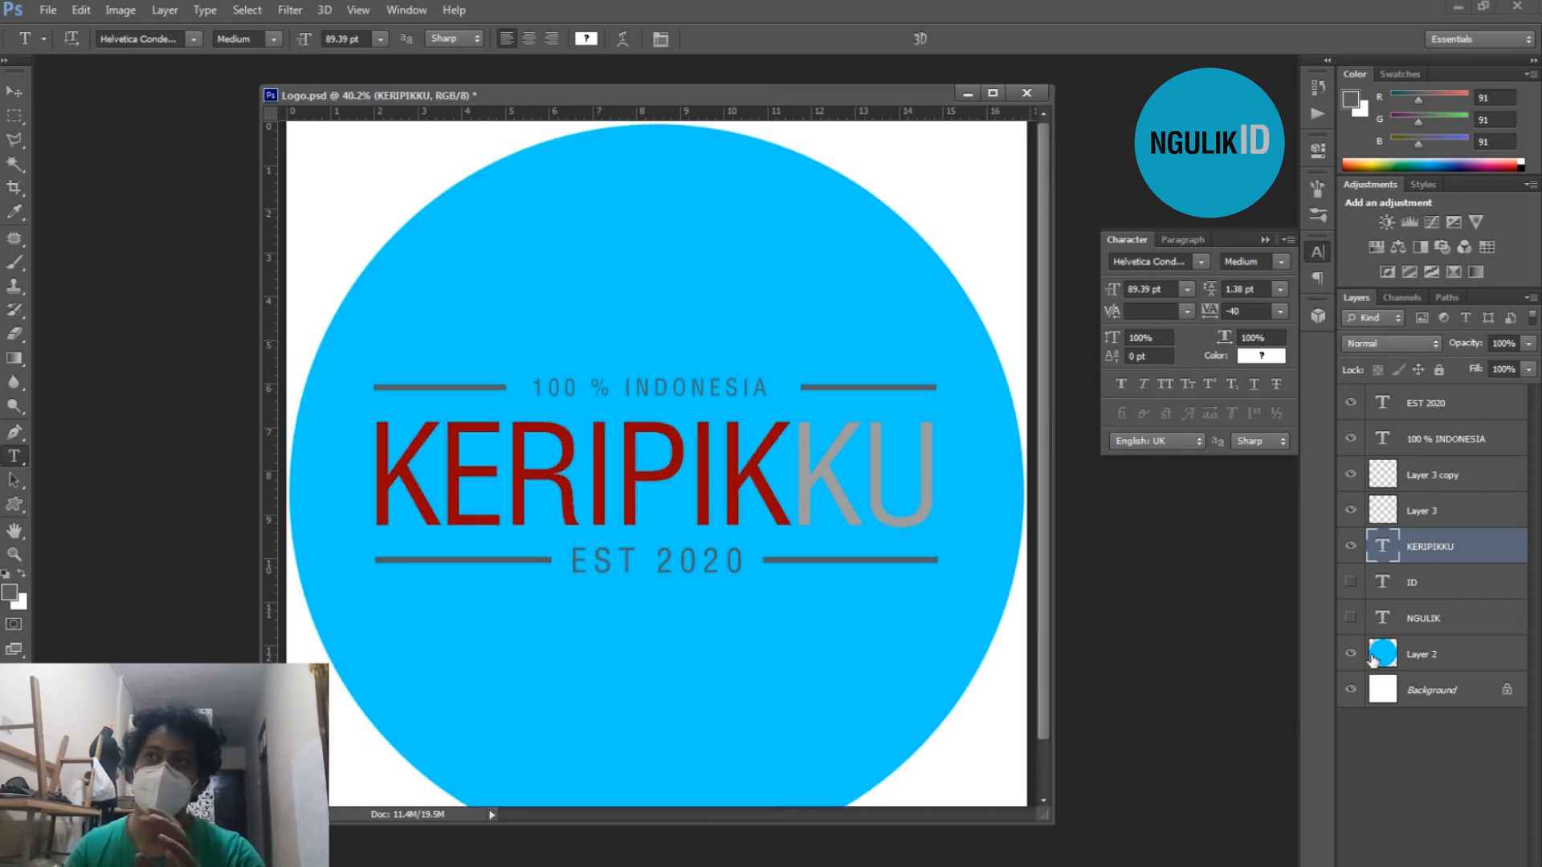
pyautogui.click(1370, 658)
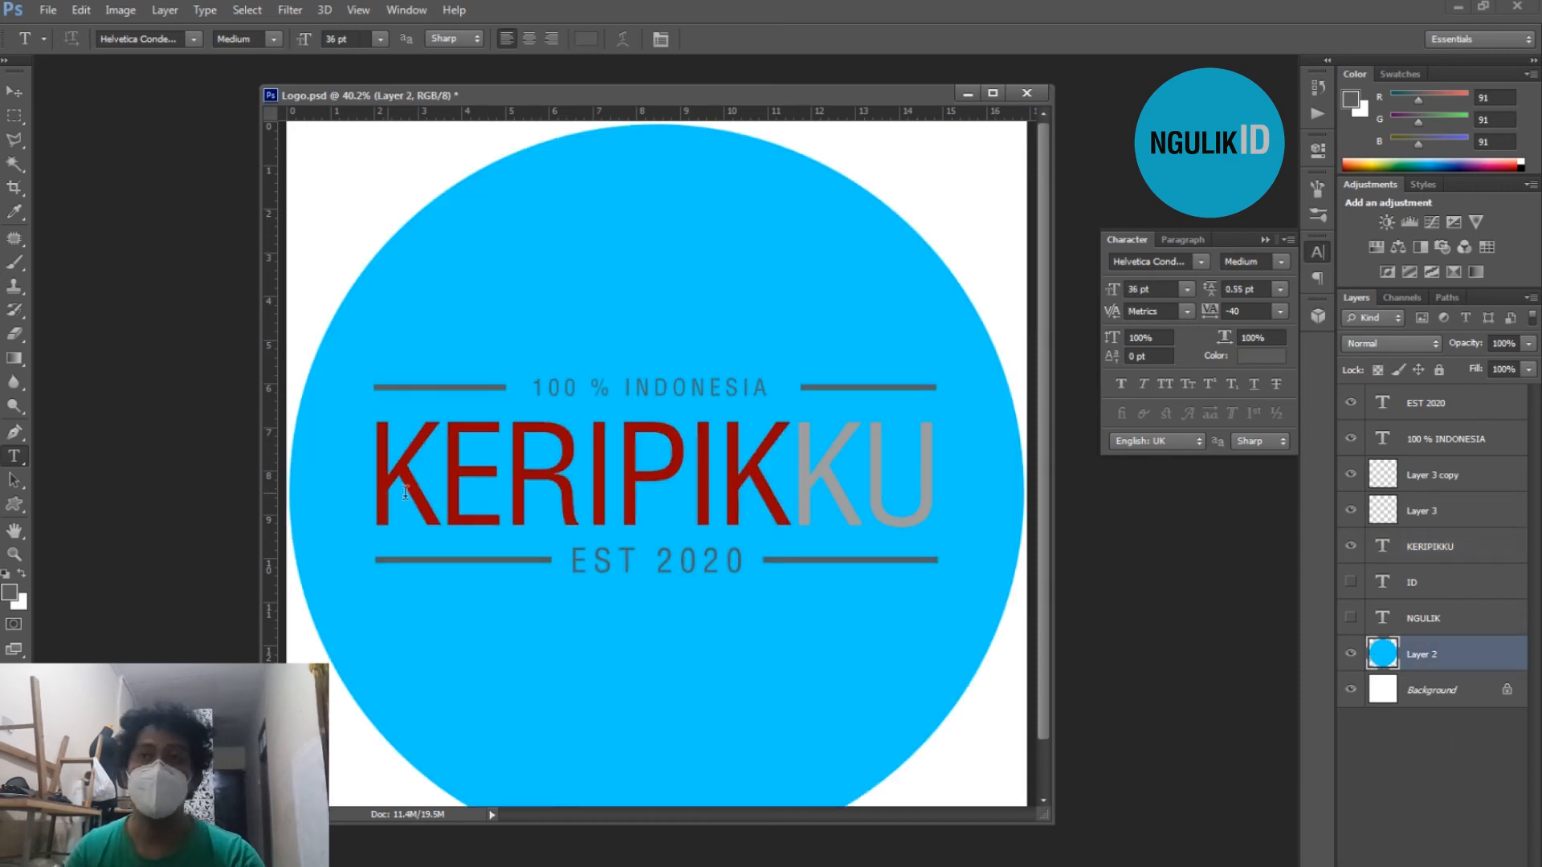
pyautogui.press('i')
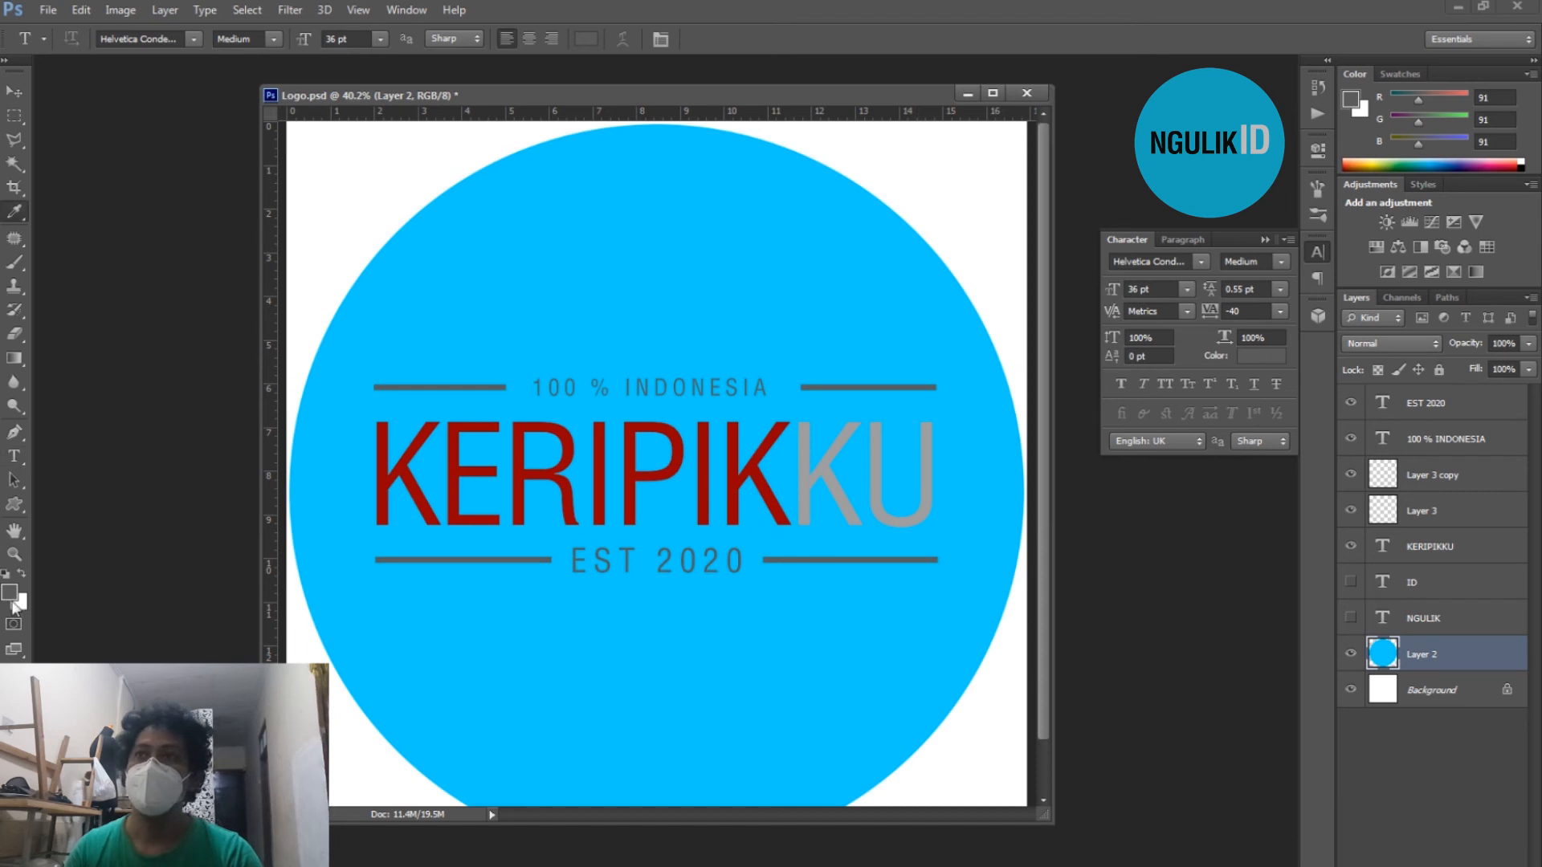
pyautogui.click(10, 599)
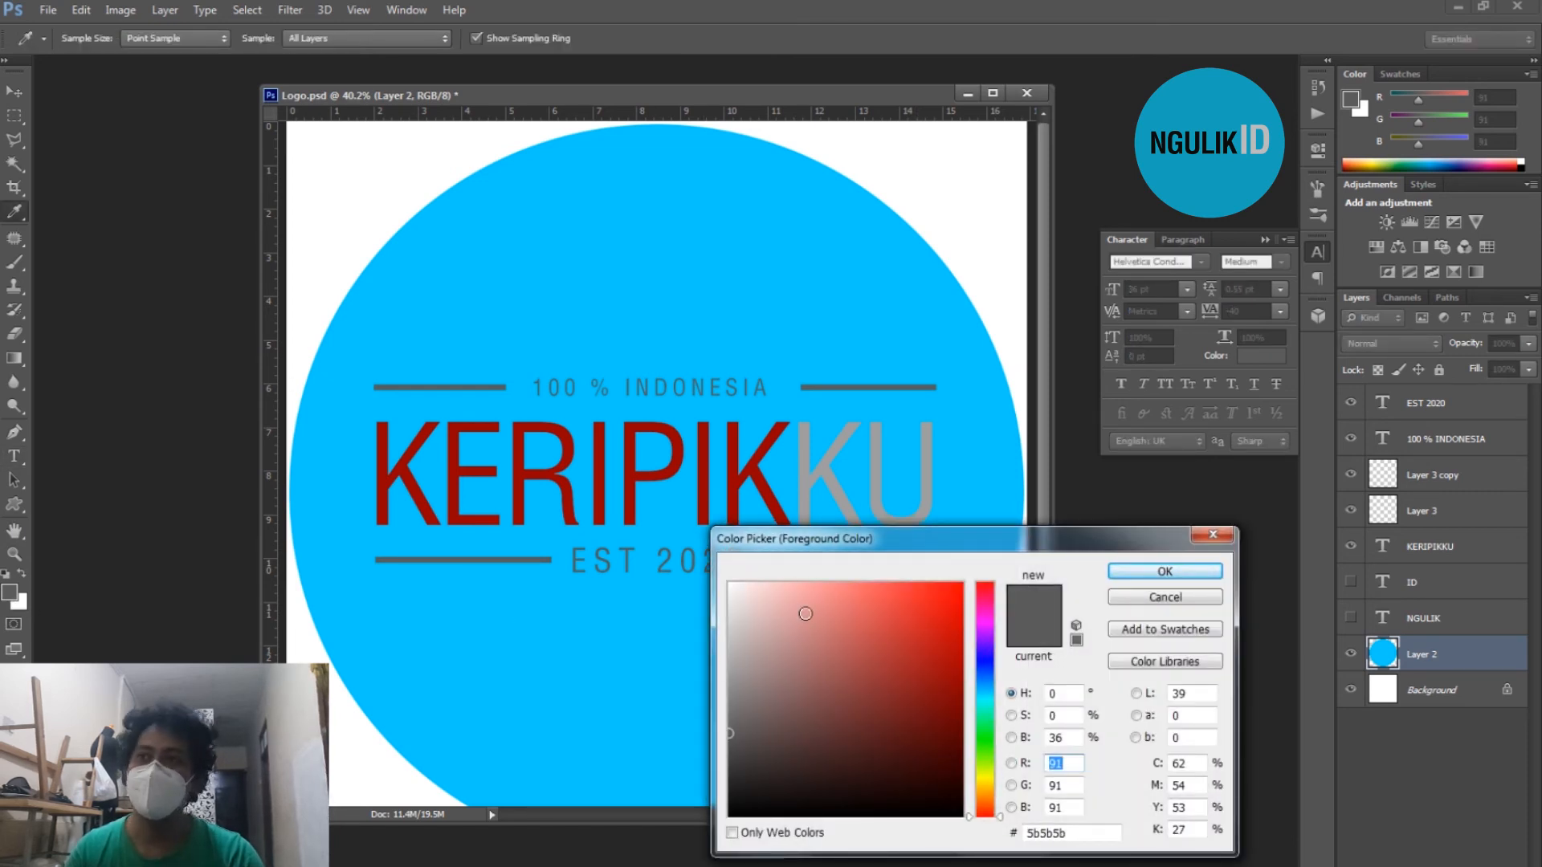
pyautogui.moveTo(806, 614); pyautogui.dragTo(730, 817)
pyautogui.click(1182, 571)
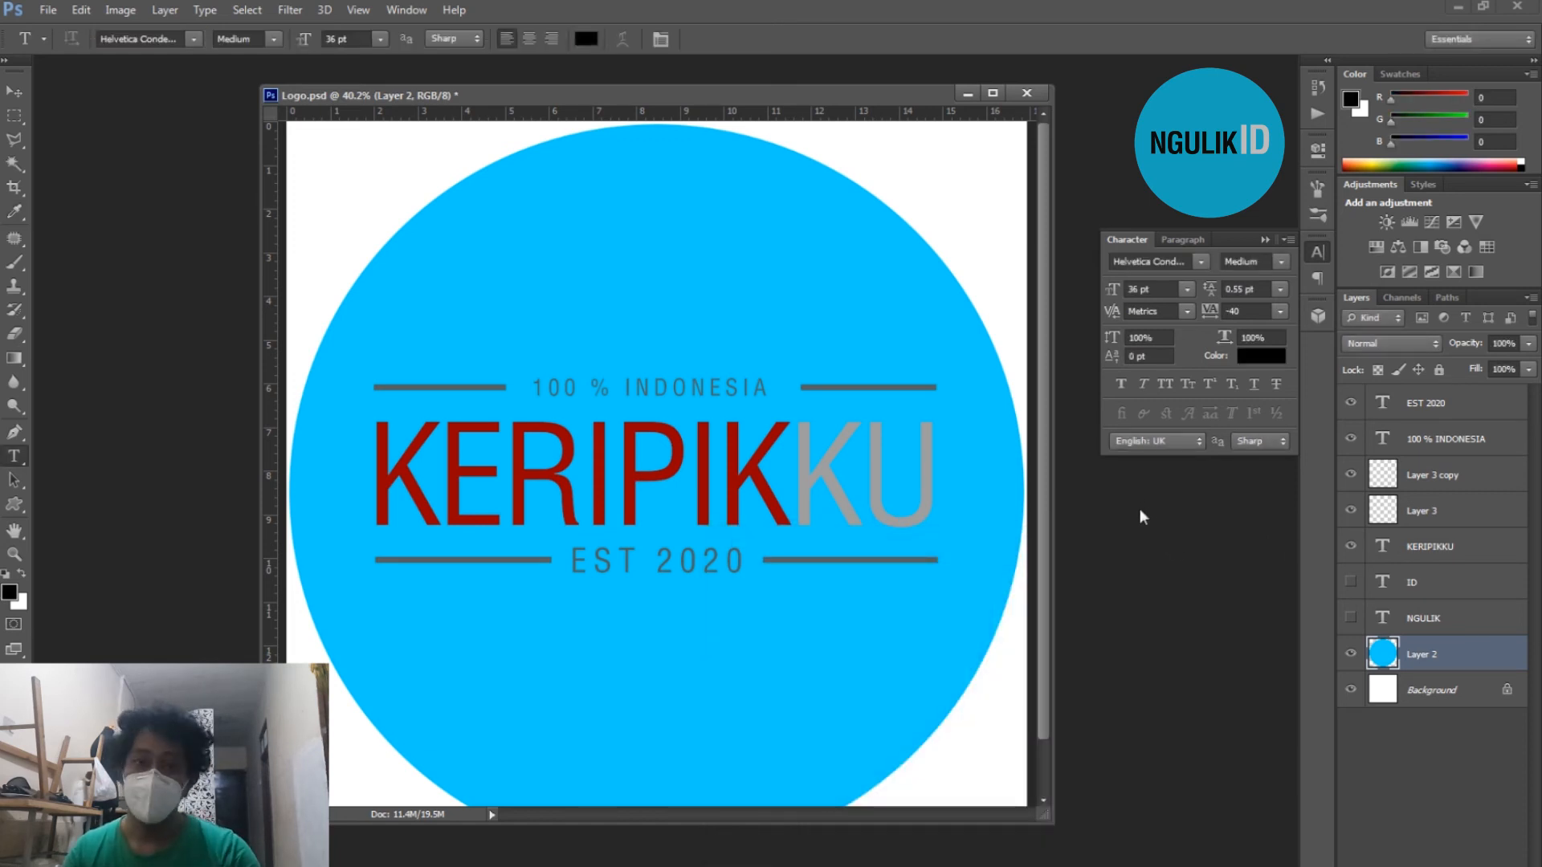
# Turn the Layer 2 circle black by lowering its lightness to the minimum with Hue/Saturation
pyautogui.hotkey('ctrl', 'u')
pyautogui.moveTo(1319, 228); pyautogui.dragTo(1229, 230)
pyautogui.click(1522, 51)
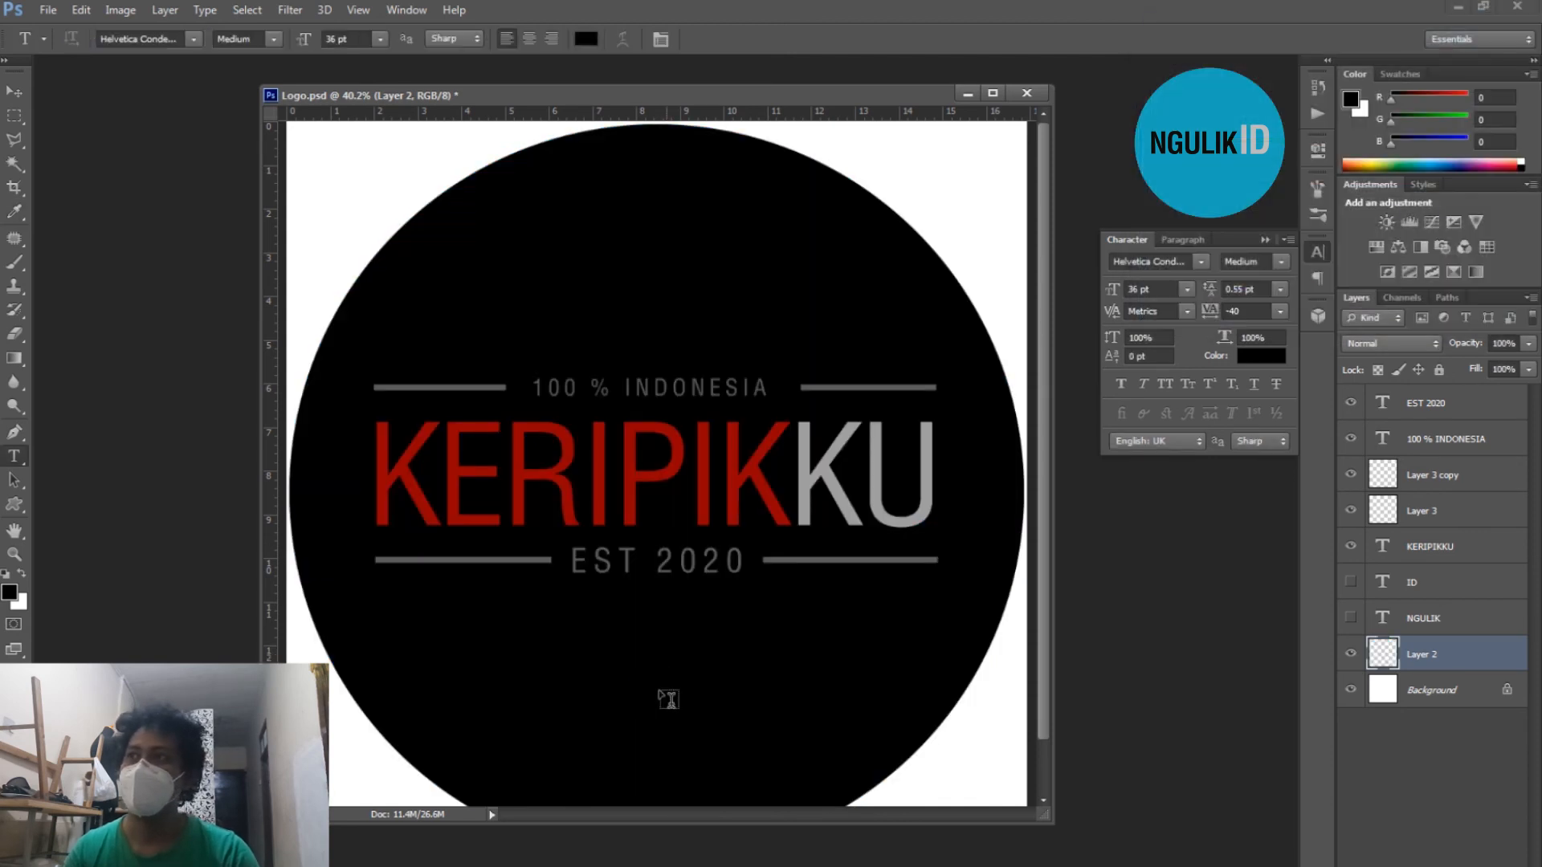
# Swap the foreground and background colours and fill the EST 2020 and 100 % INDONESIA texts with white
pyautogui.click(1421, 411)
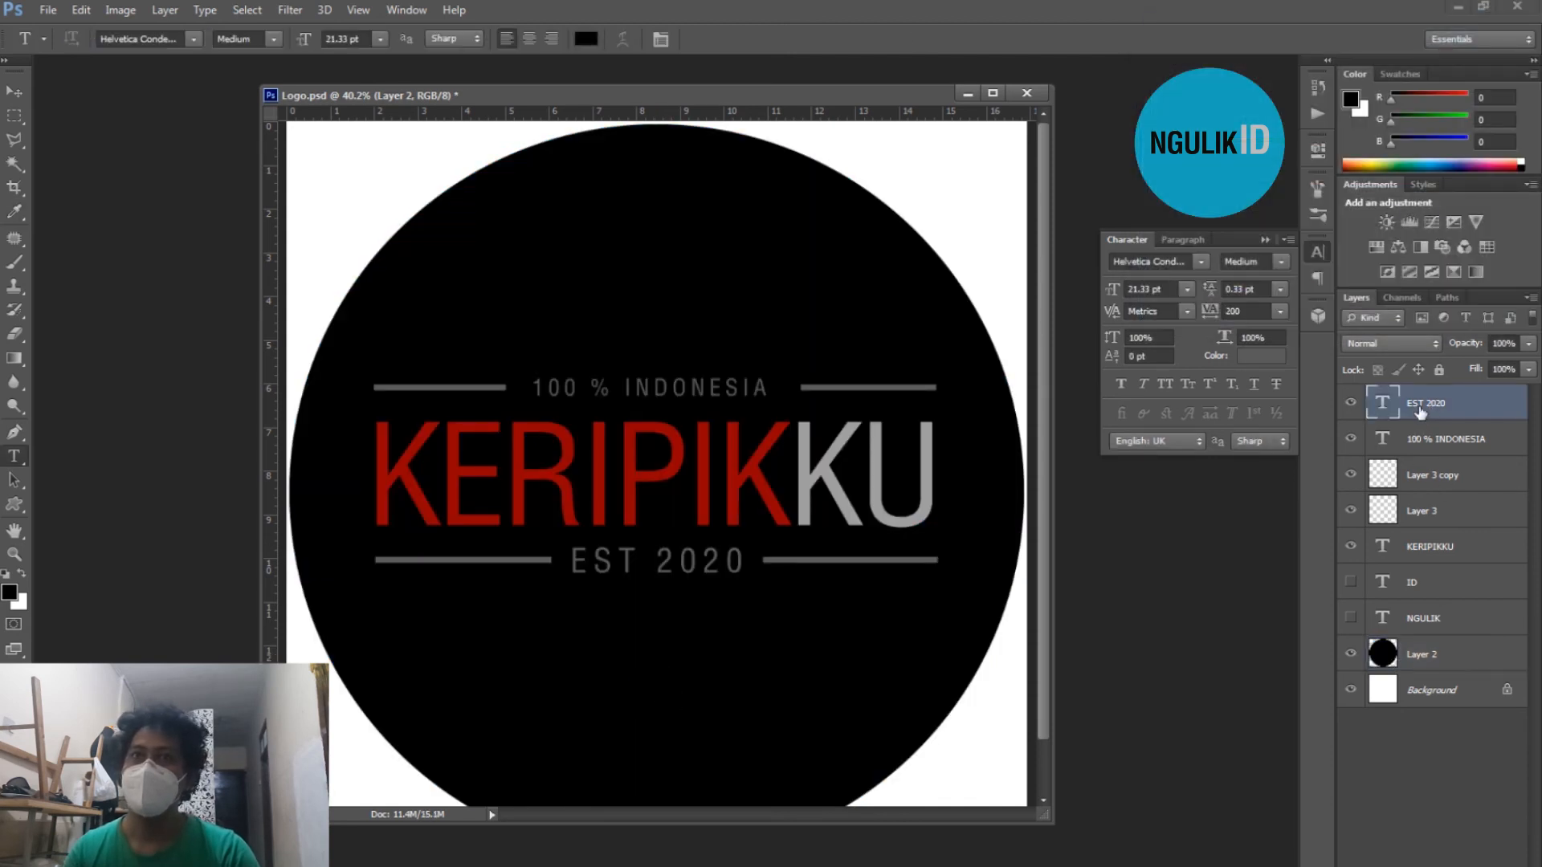
pyautogui.click(23, 574)
pyautogui.hotkey('alt', 'BackSpace')
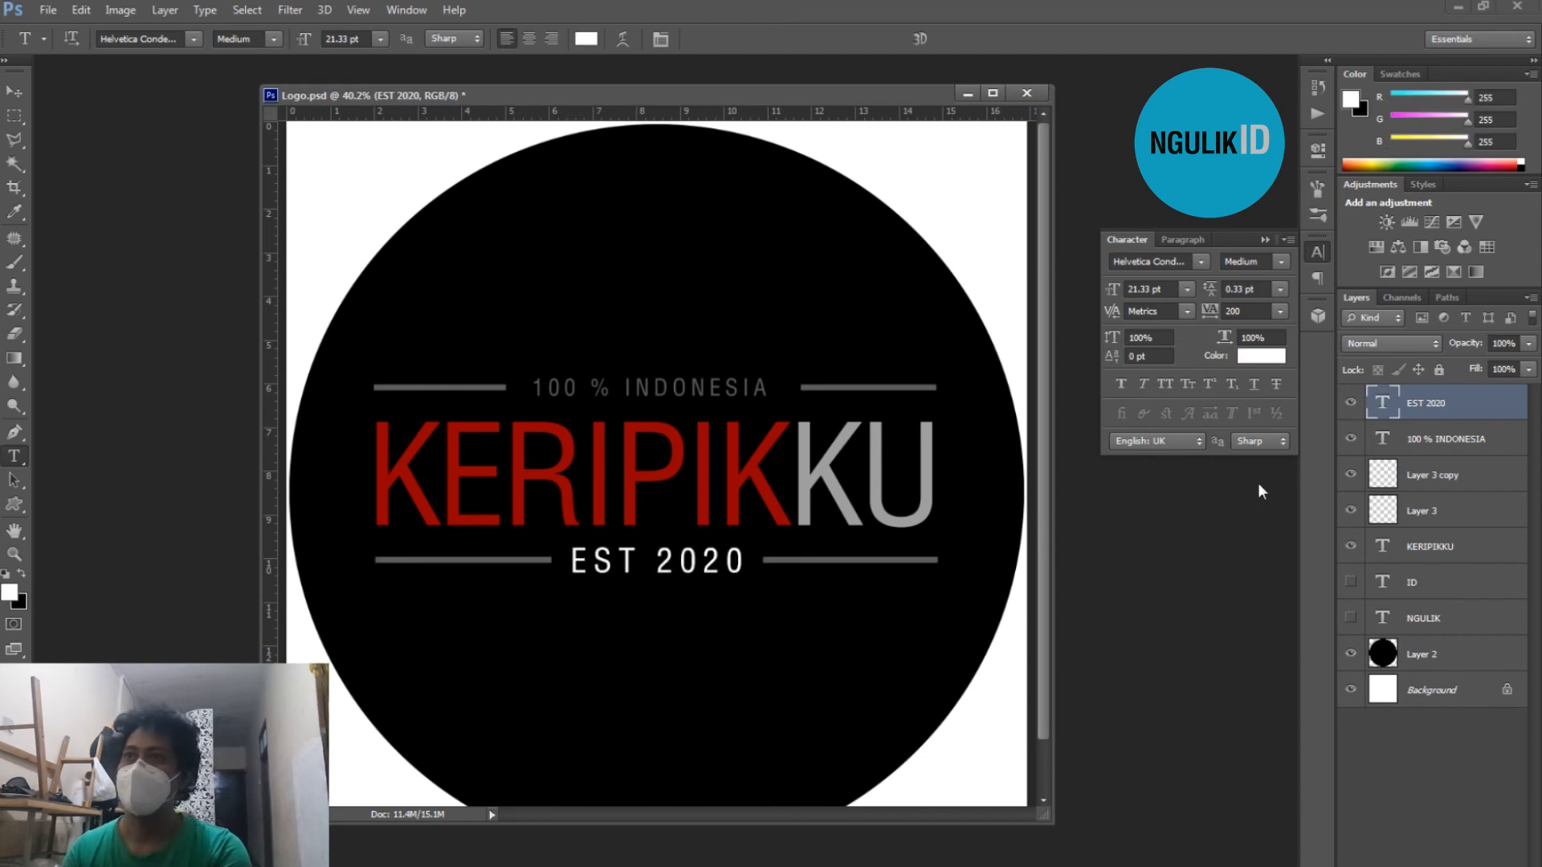
pyautogui.click(1392, 447)
pyautogui.hotkey('alt', 'BackSpace')
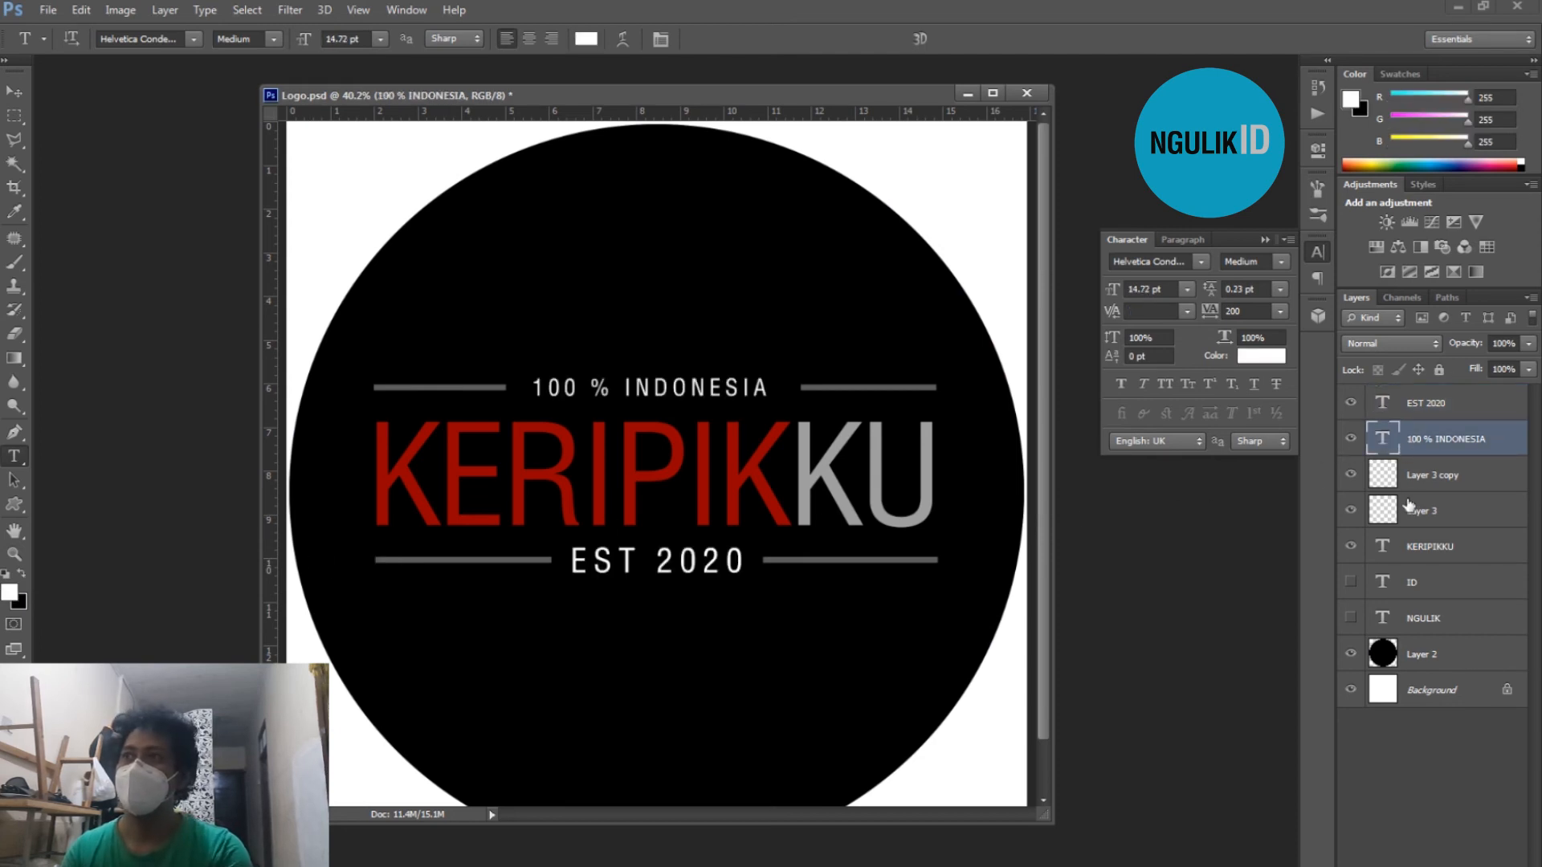
# Turn the upper bars on Layer 3 copy white with a Hue/Saturation lightness of +100
pyautogui.click(1393, 482)
pyautogui.hotkey('ctrl', 'u')
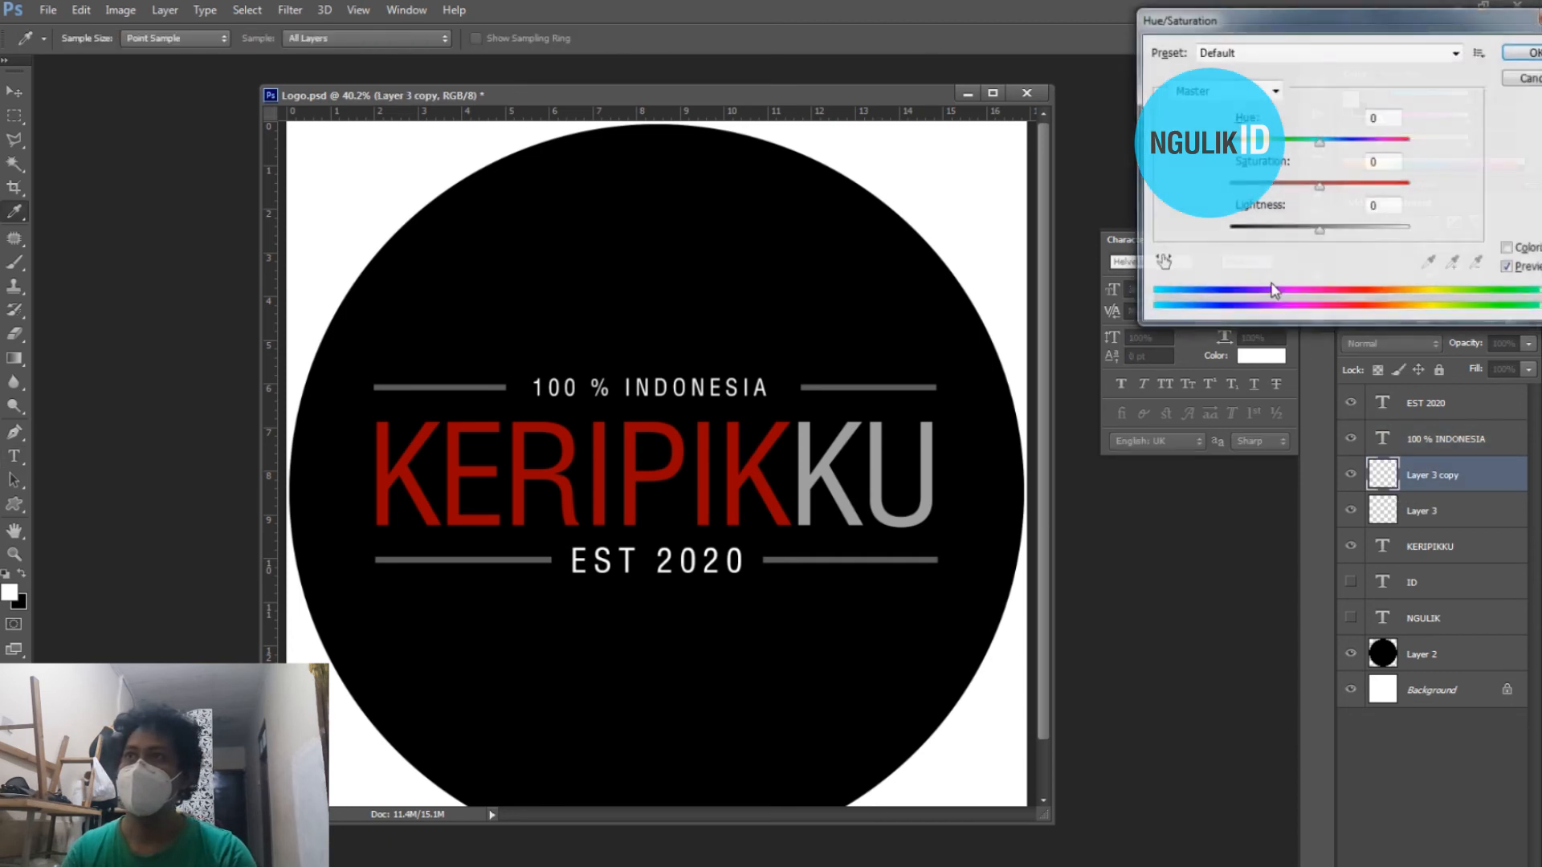
pyautogui.moveTo(1324, 233); pyautogui.dragTo(1527, 222)
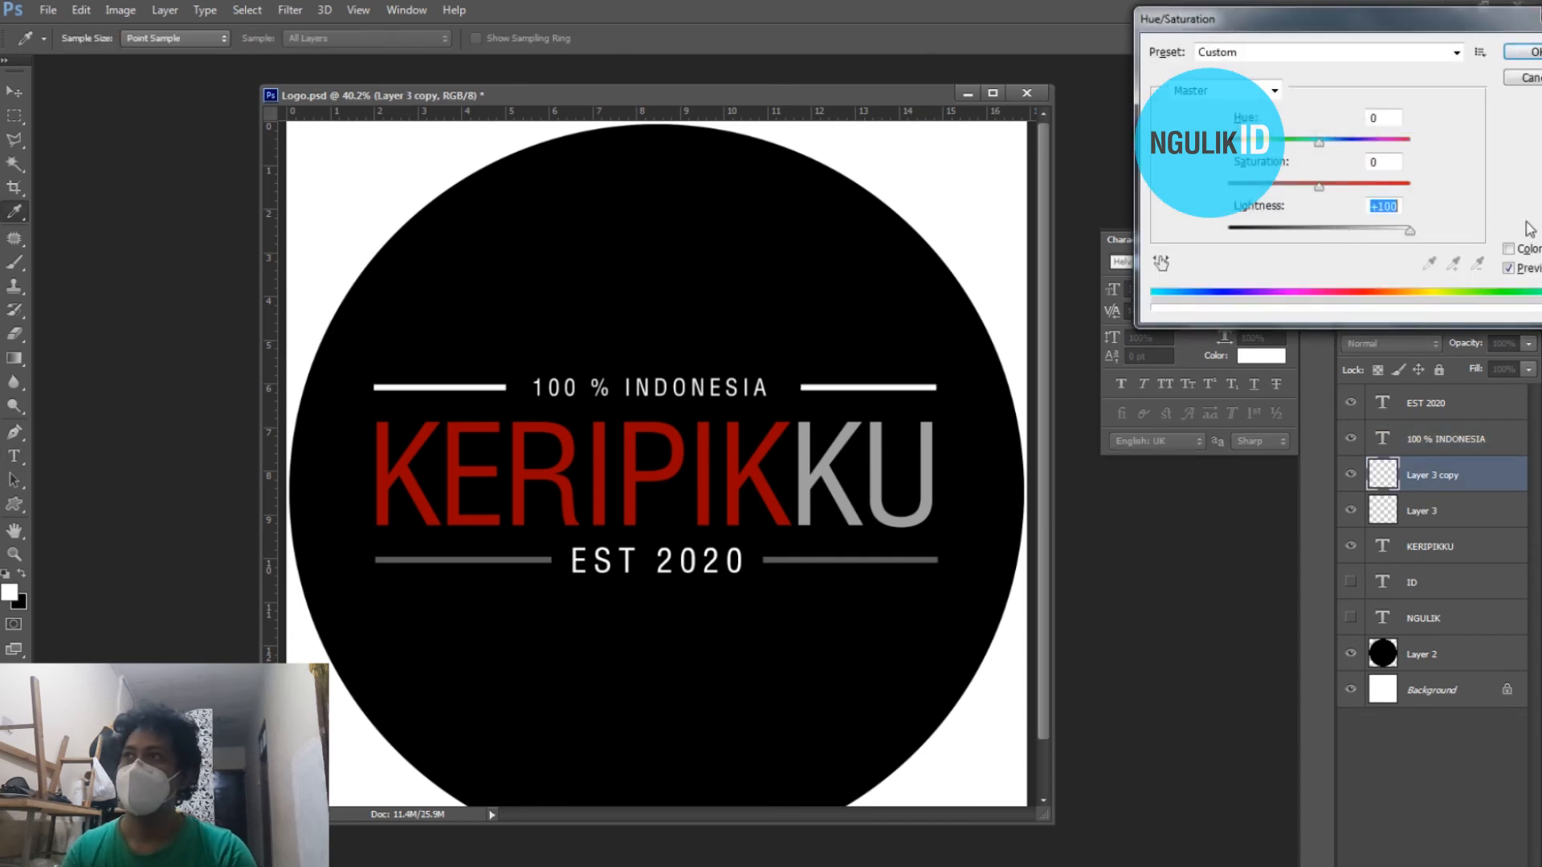
pyautogui.click(1530, 51)
pyautogui.press('t')
# Turn the lower bars on Layer 3 white with a Hue/Saturation lightness of +100
pyautogui.click(1418, 522)
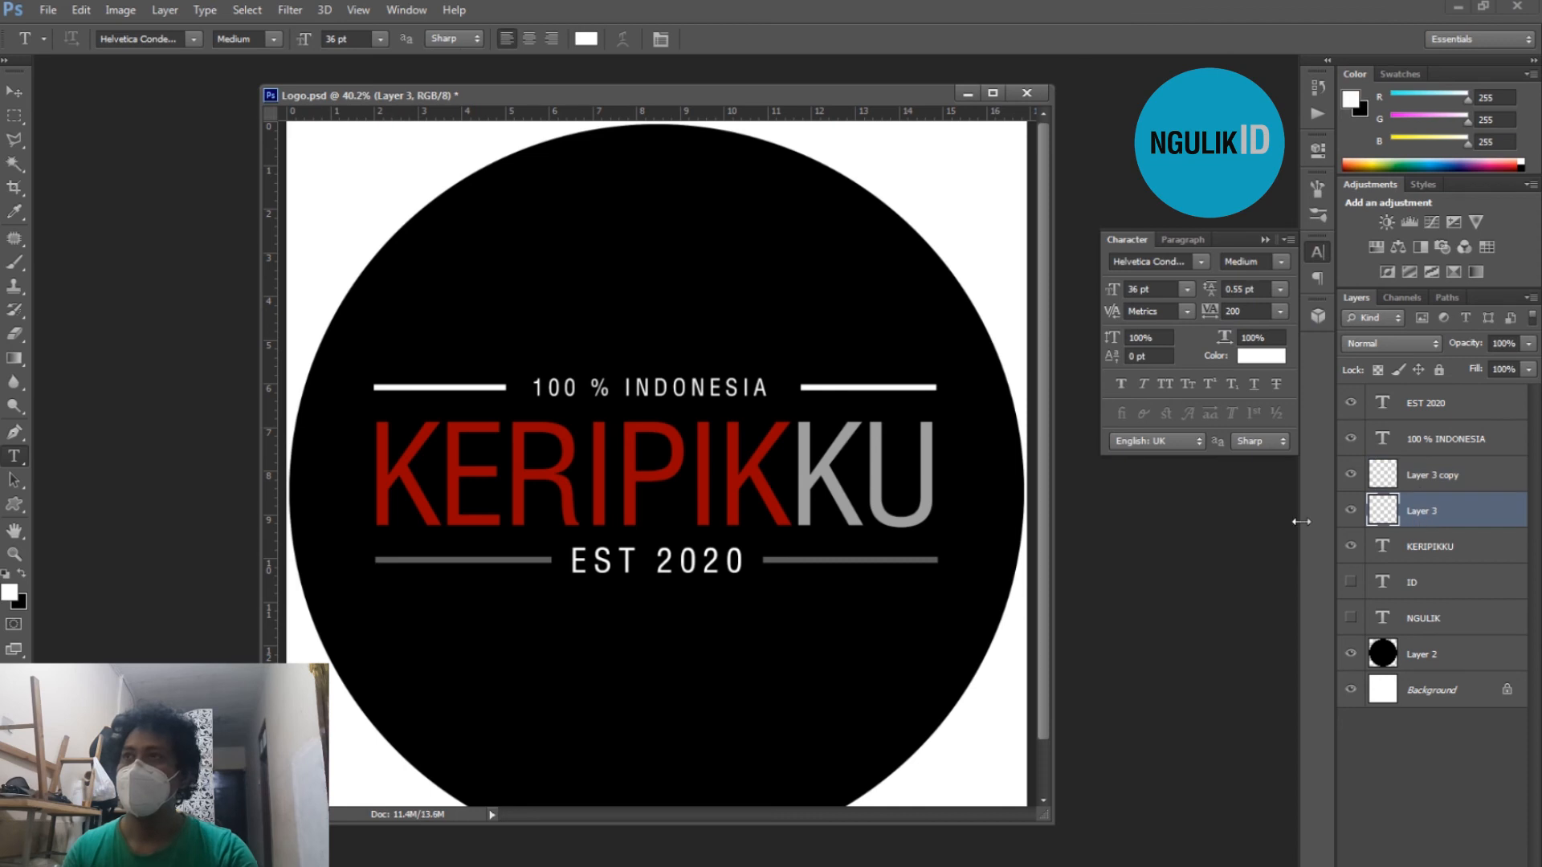
pyautogui.hotkey('ctrl', 'u')
pyautogui.moveTo(1353, 232); pyautogui.dragTo(1510, 229)
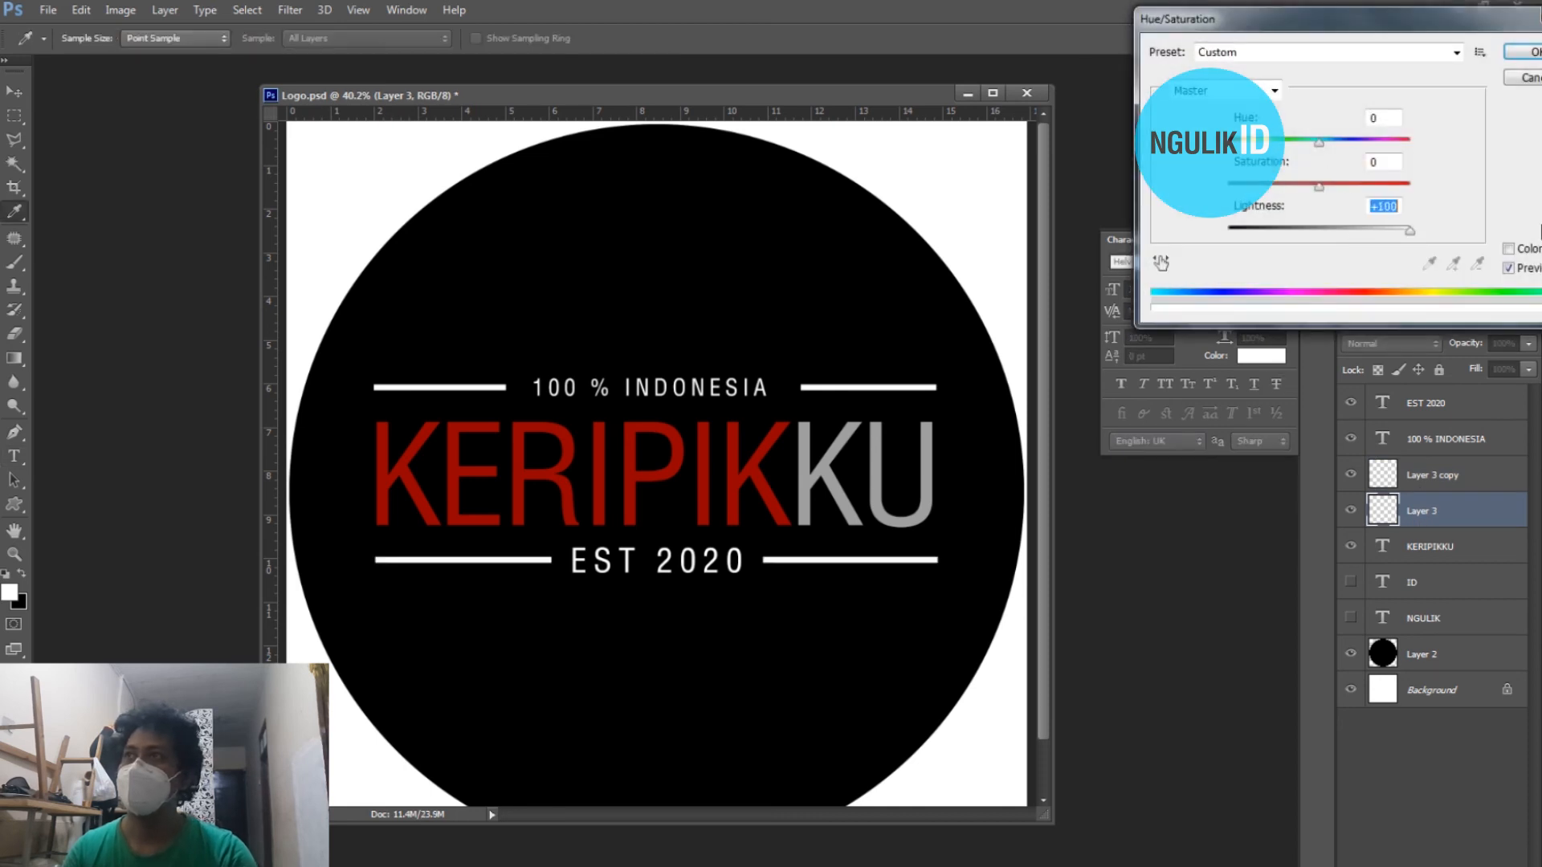
pyautogui.click(1530, 51)
pyautogui.press('t')
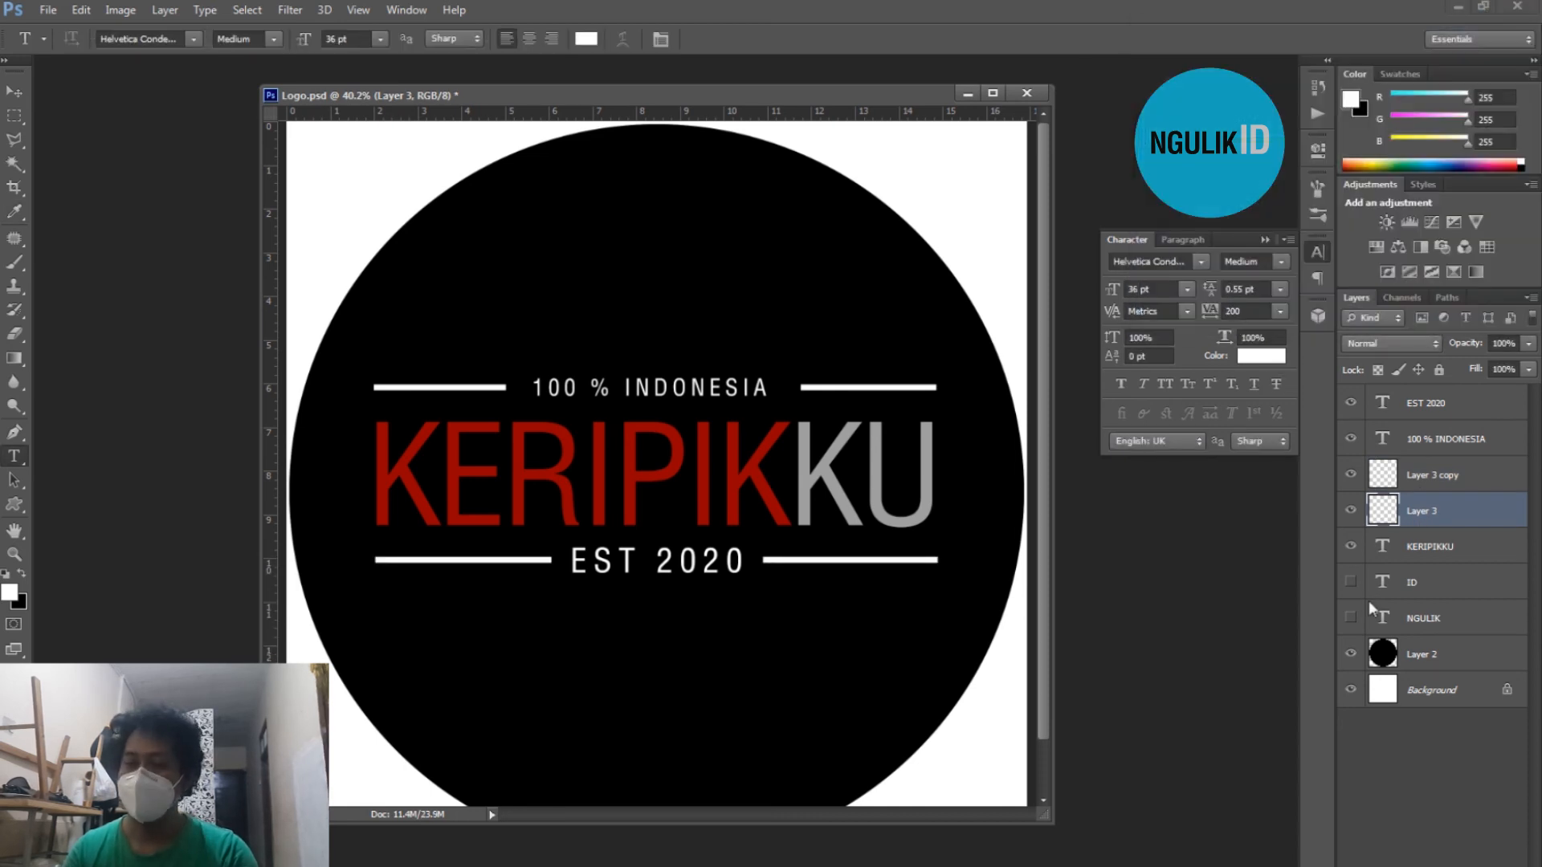
# Fill the KERIPIKKU text layer with the white foreground colour
pyautogui.click(1438, 556)
pyautogui.hotkey('alt', 'BackSpace')
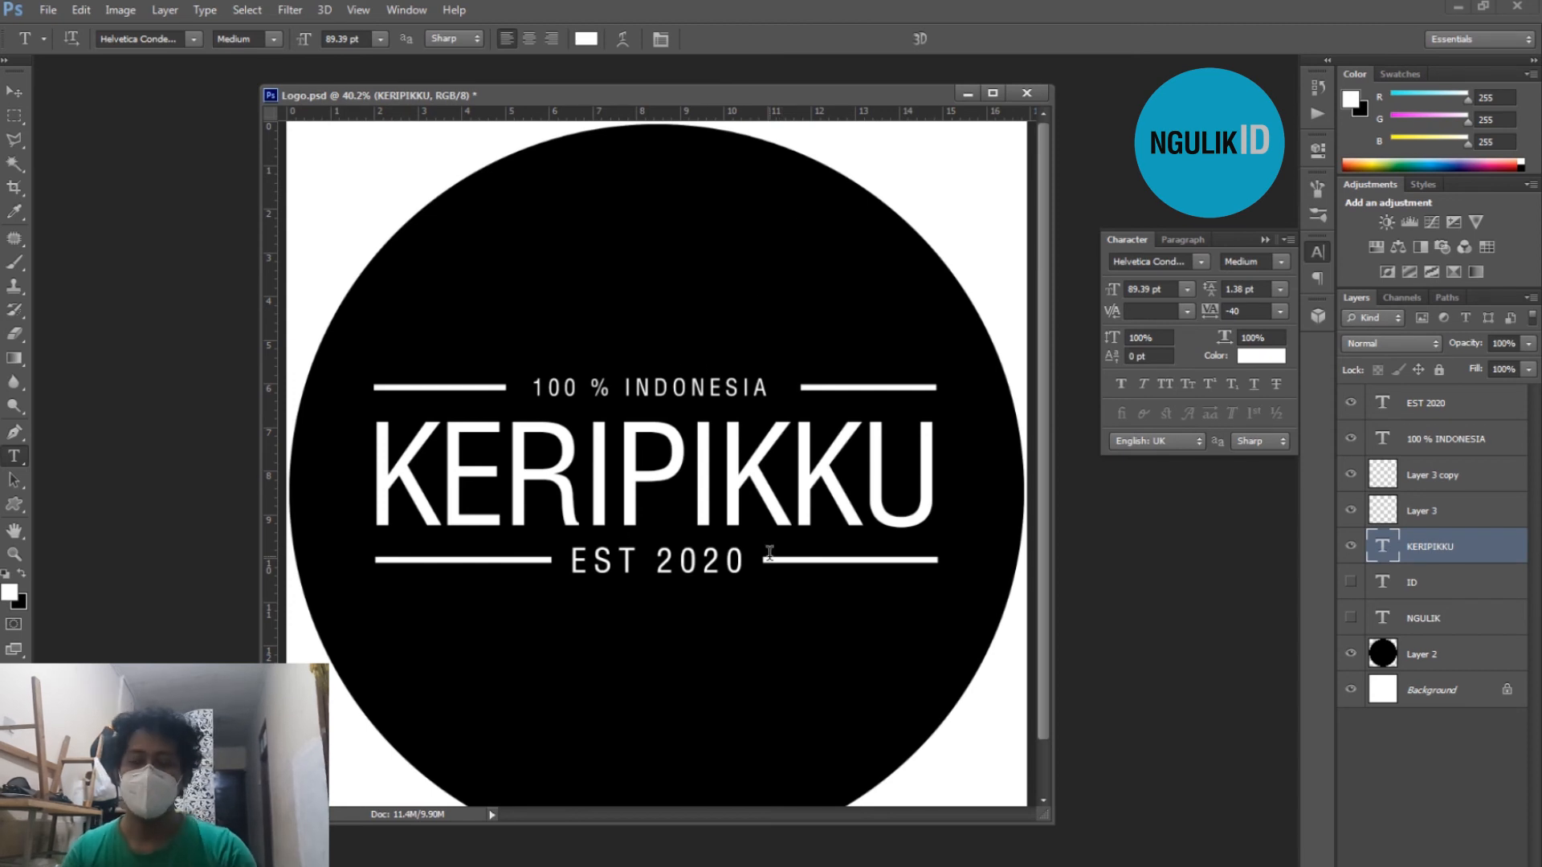
pyautogui.hotkey('ctrl', '-')
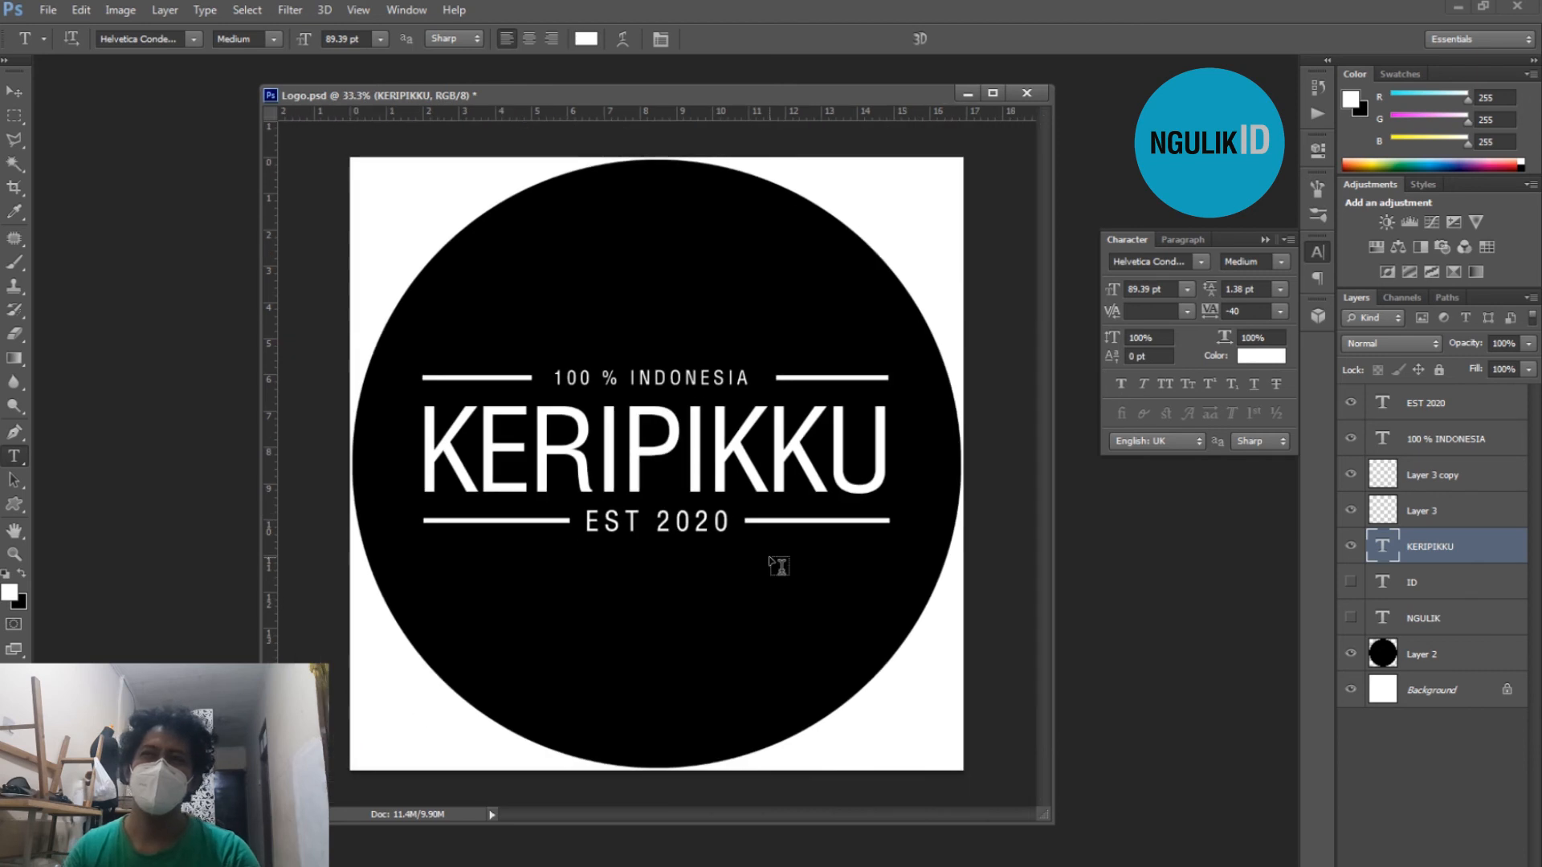
# Replace the KERIPIKKU wording with CIMAHI COFFEE
pyautogui.doubleClick(662, 450)
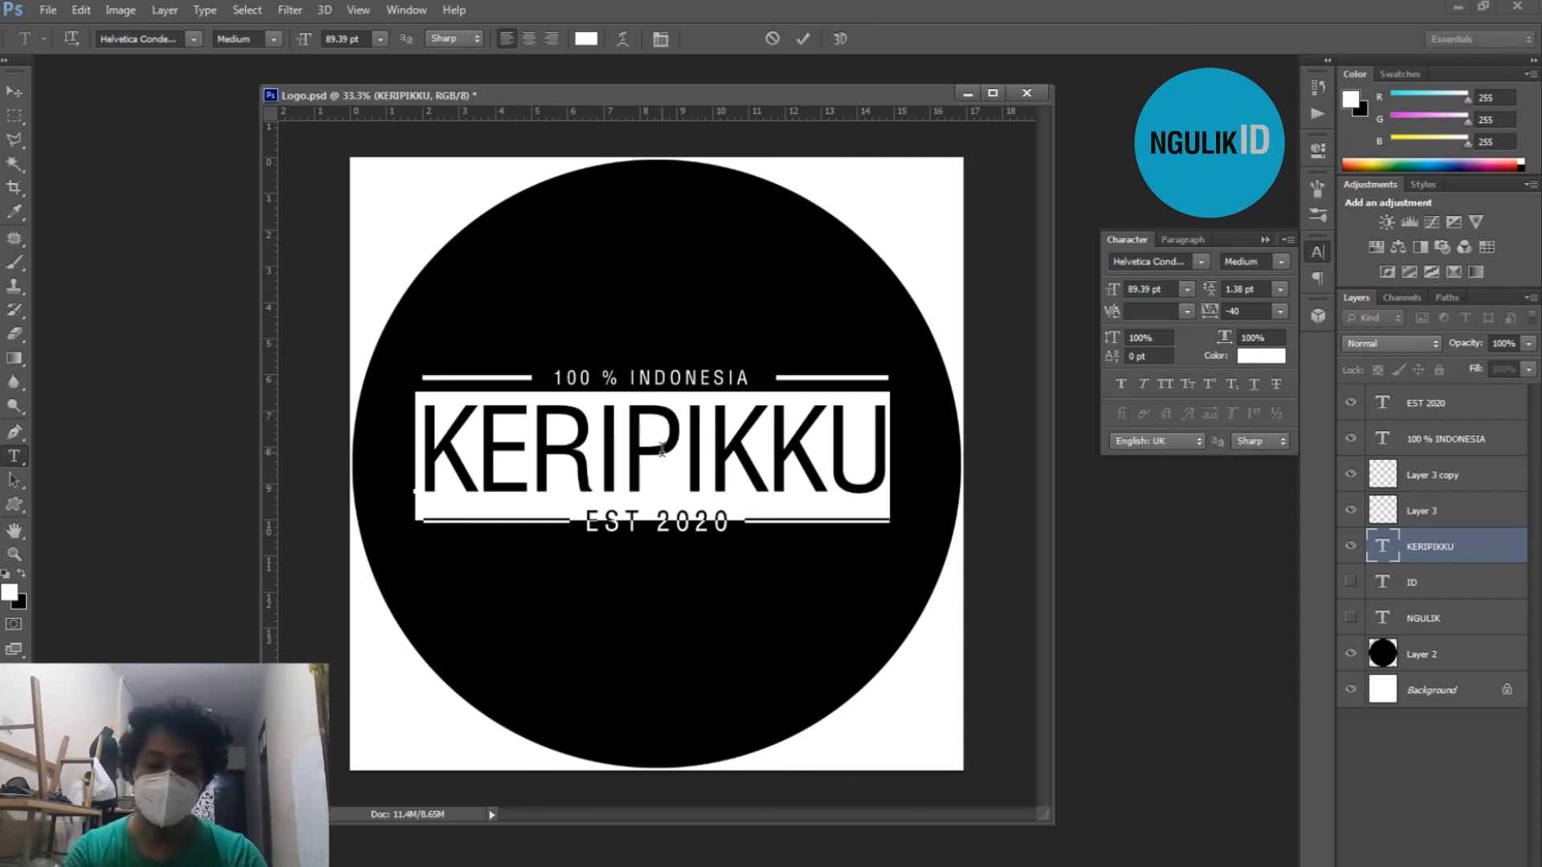
pyautogui.write('CI')
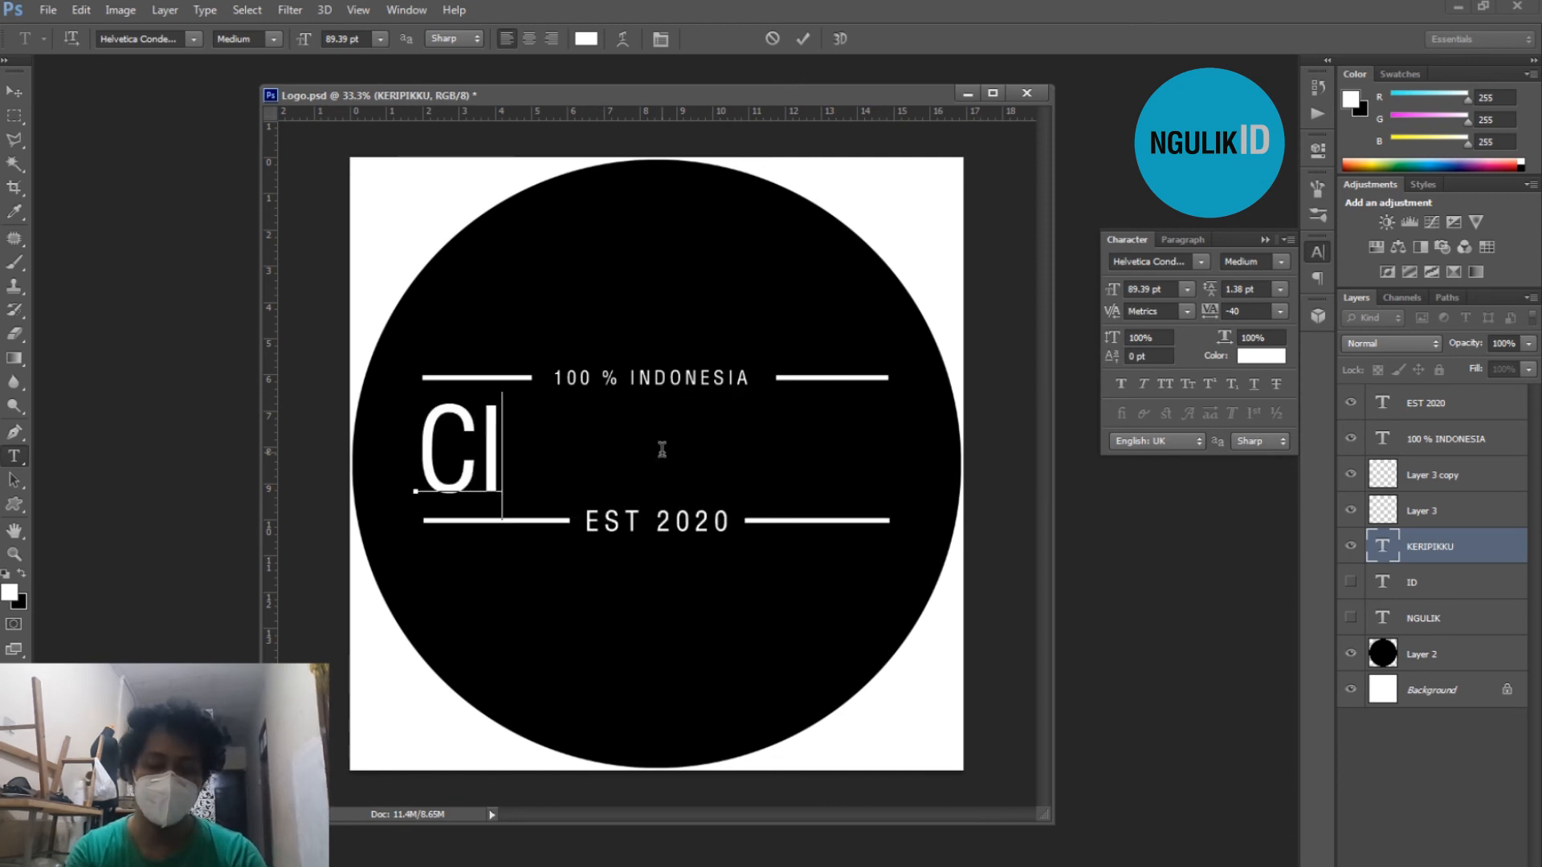
pyautogui.write('MAHI')
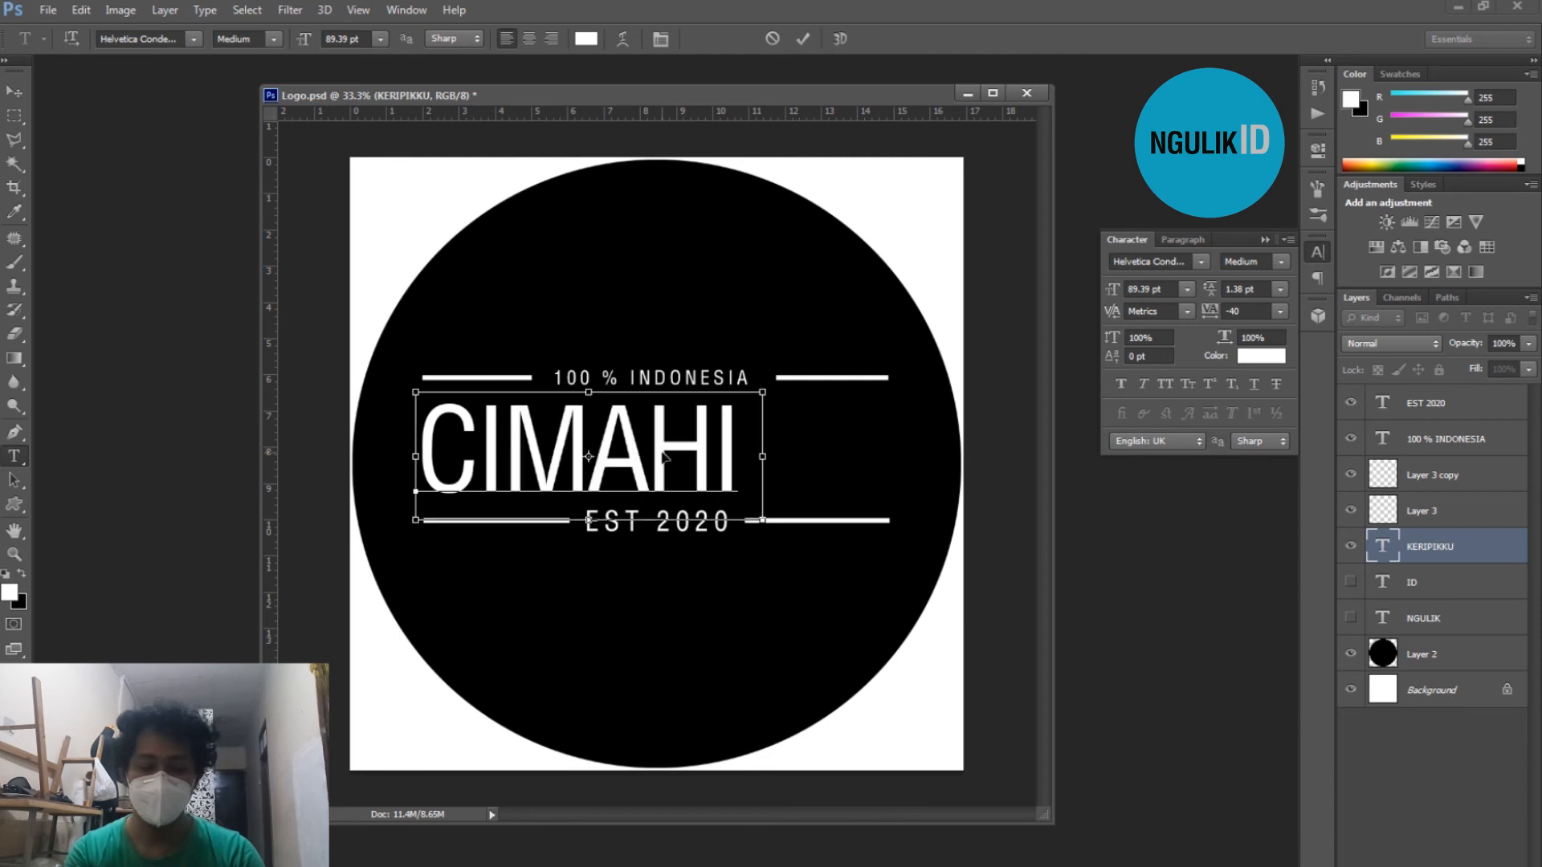
pyautogui.hotkey('ctrl', 'a')
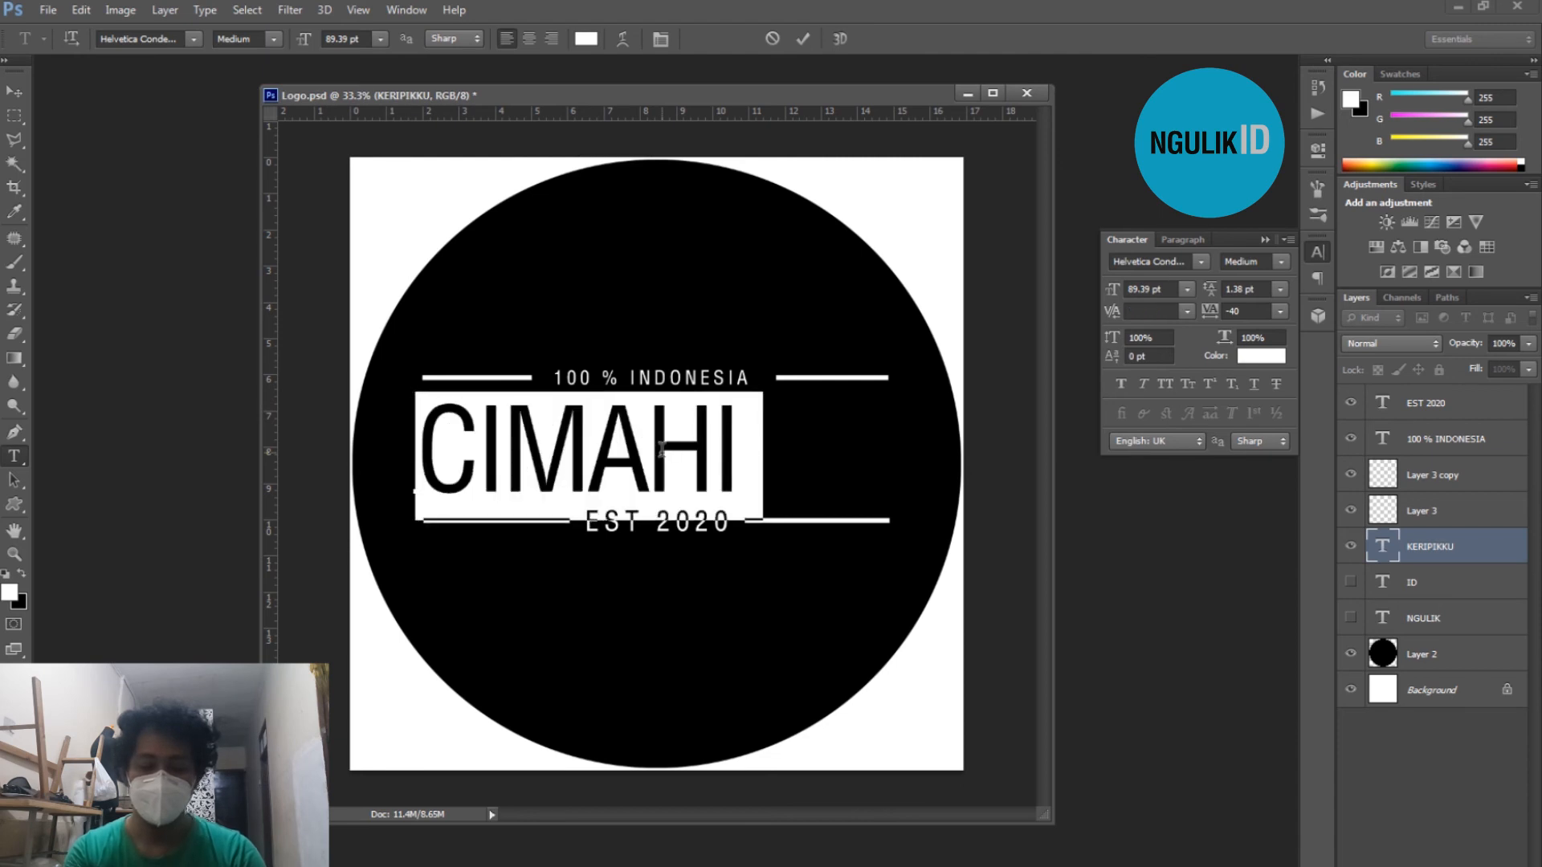
pyautogui.write('CIMAHI C')
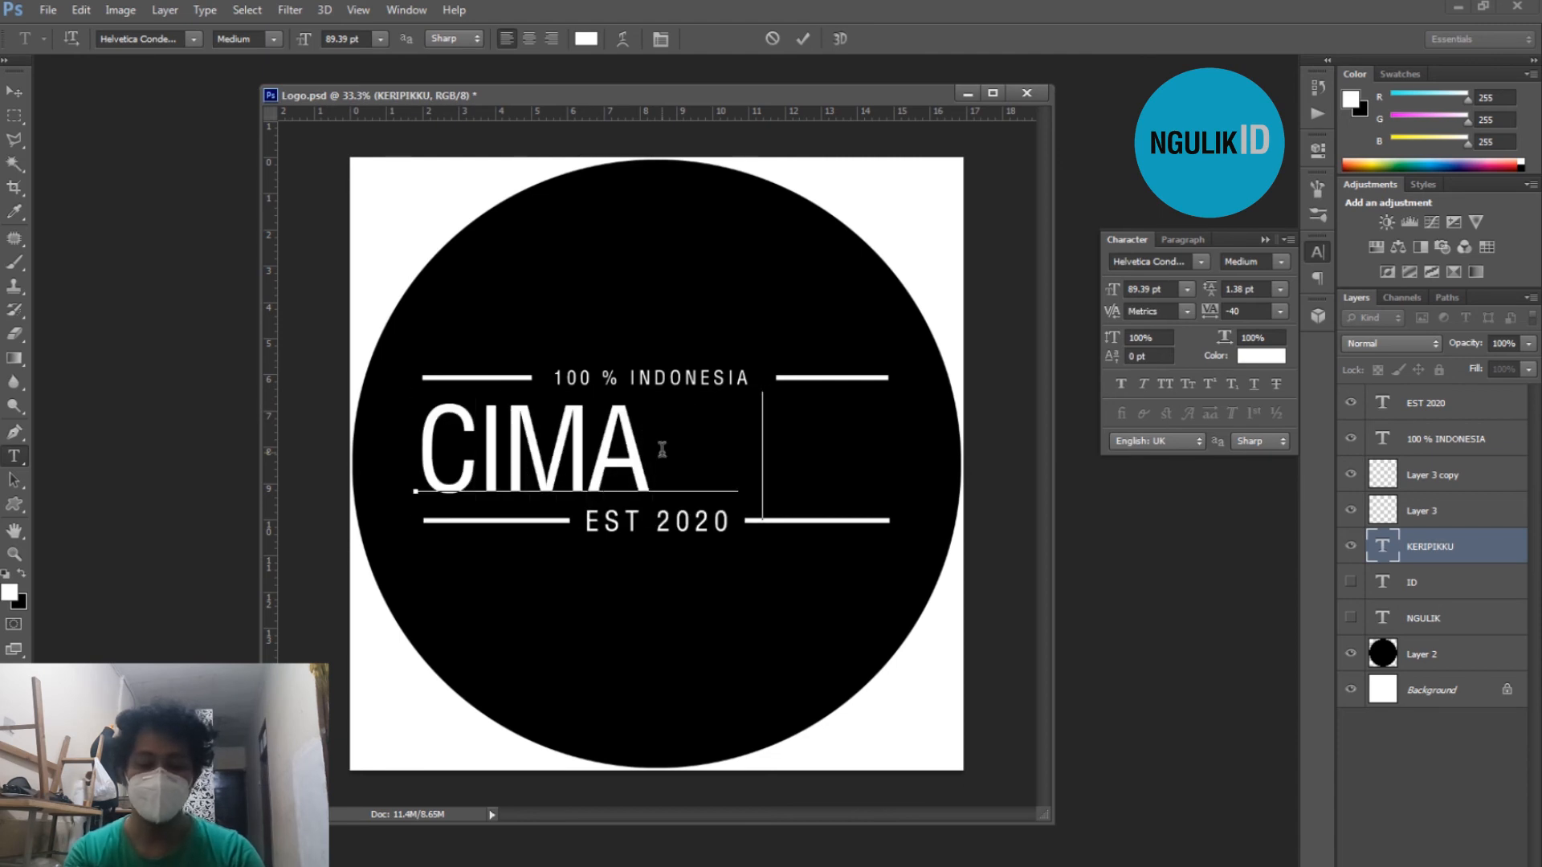
pyautogui.write('OFFEE')
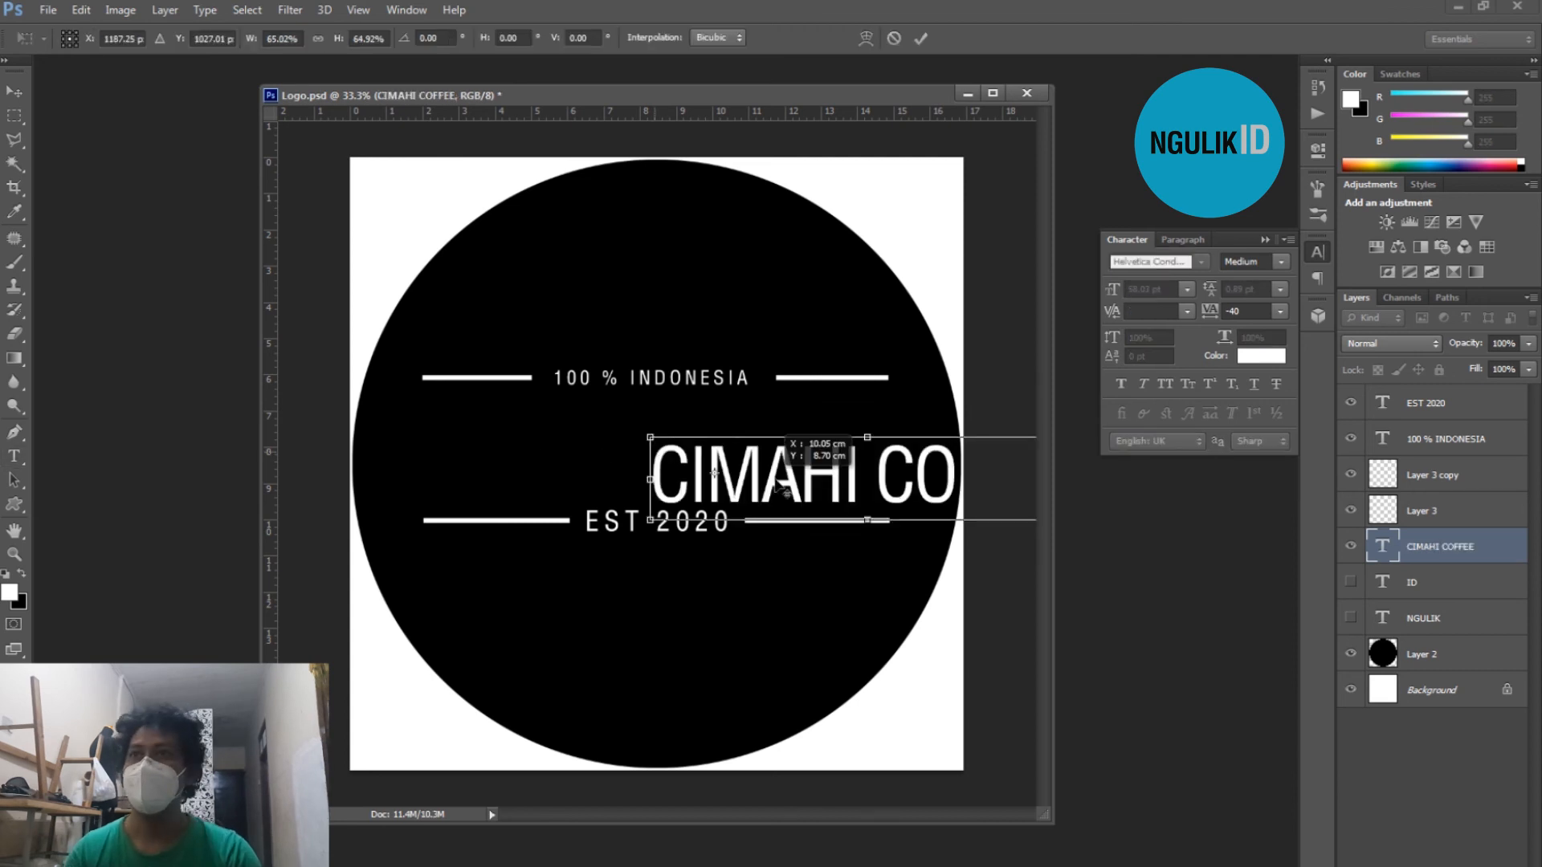
# Scale the CIMAHI COFFEE text down to about 61.44 pt and place it between the upper and lower white bars
pyautogui.moveTo(827, 486); pyautogui.dragTo(602, 448)
pyautogui.press('Return')
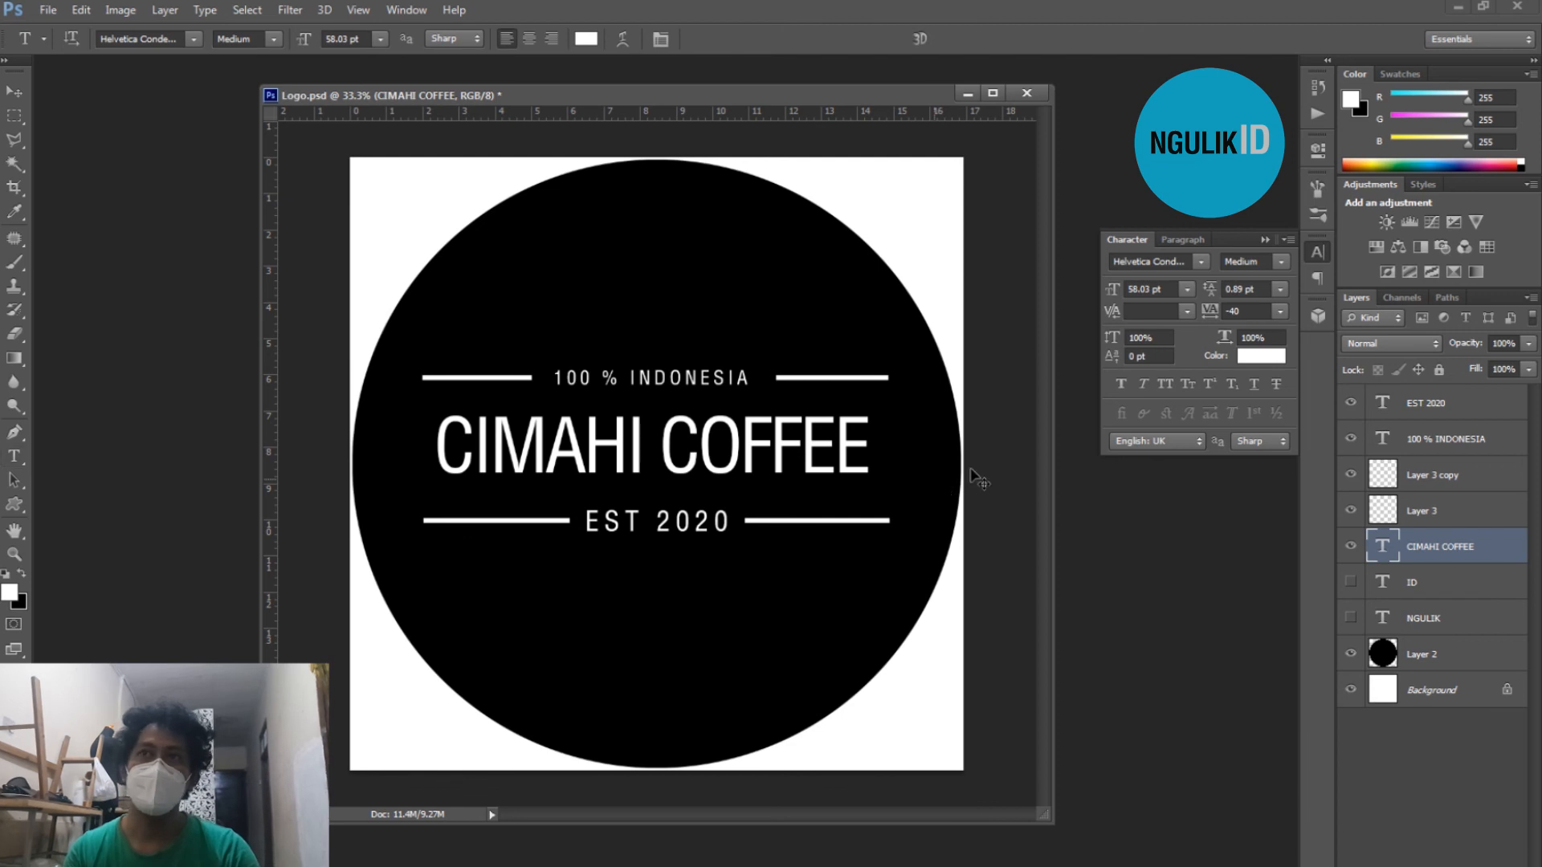
pyautogui.hotkey('ctrl', 't')
pyautogui.moveTo(874, 492); pyautogui.dragTo(898, 493)
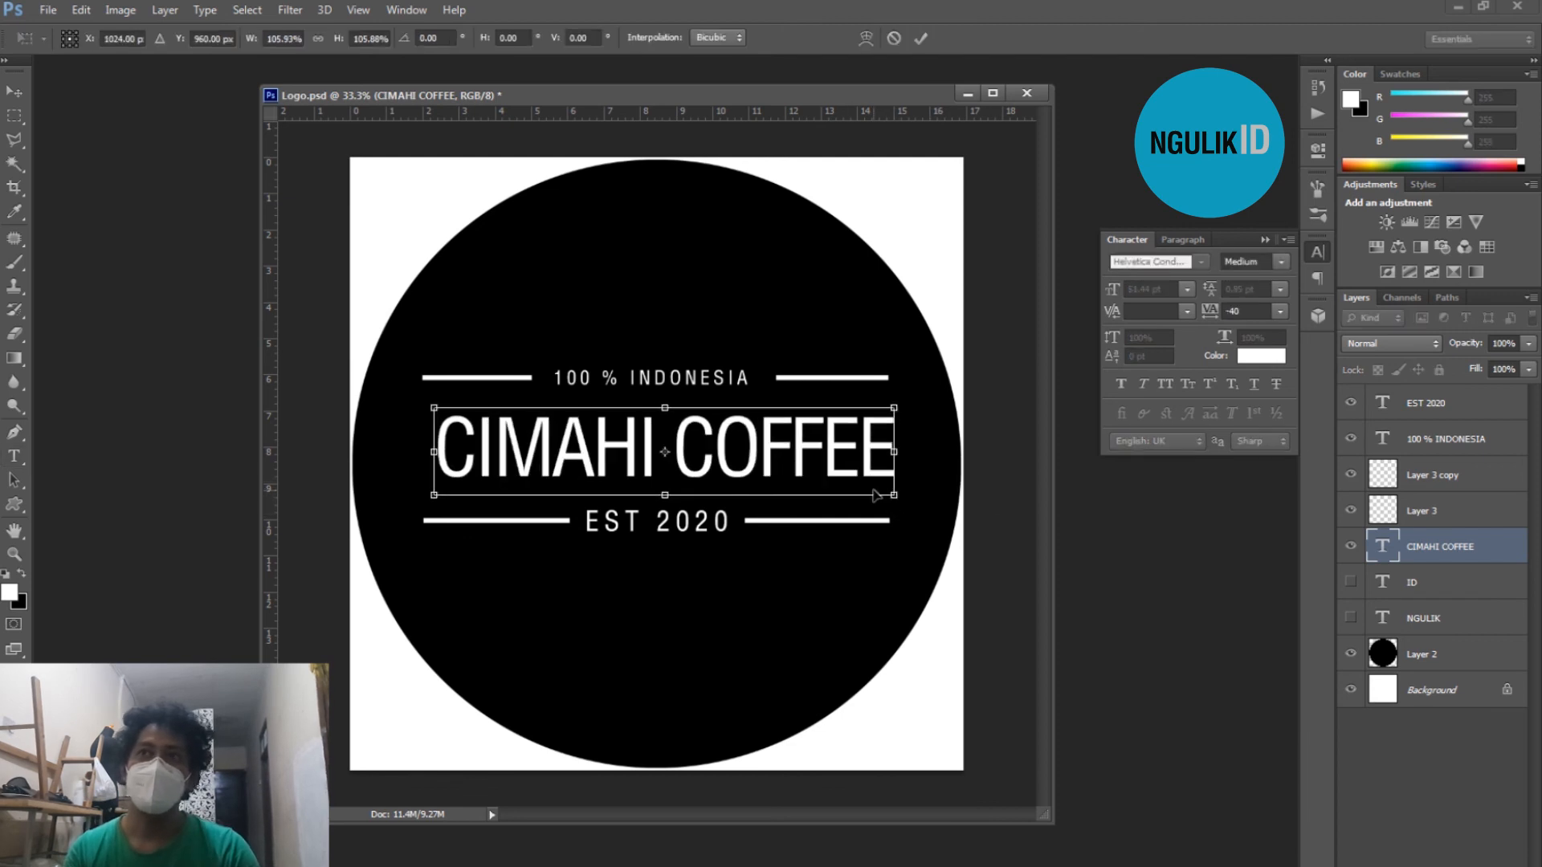
pyautogui.press('Return')
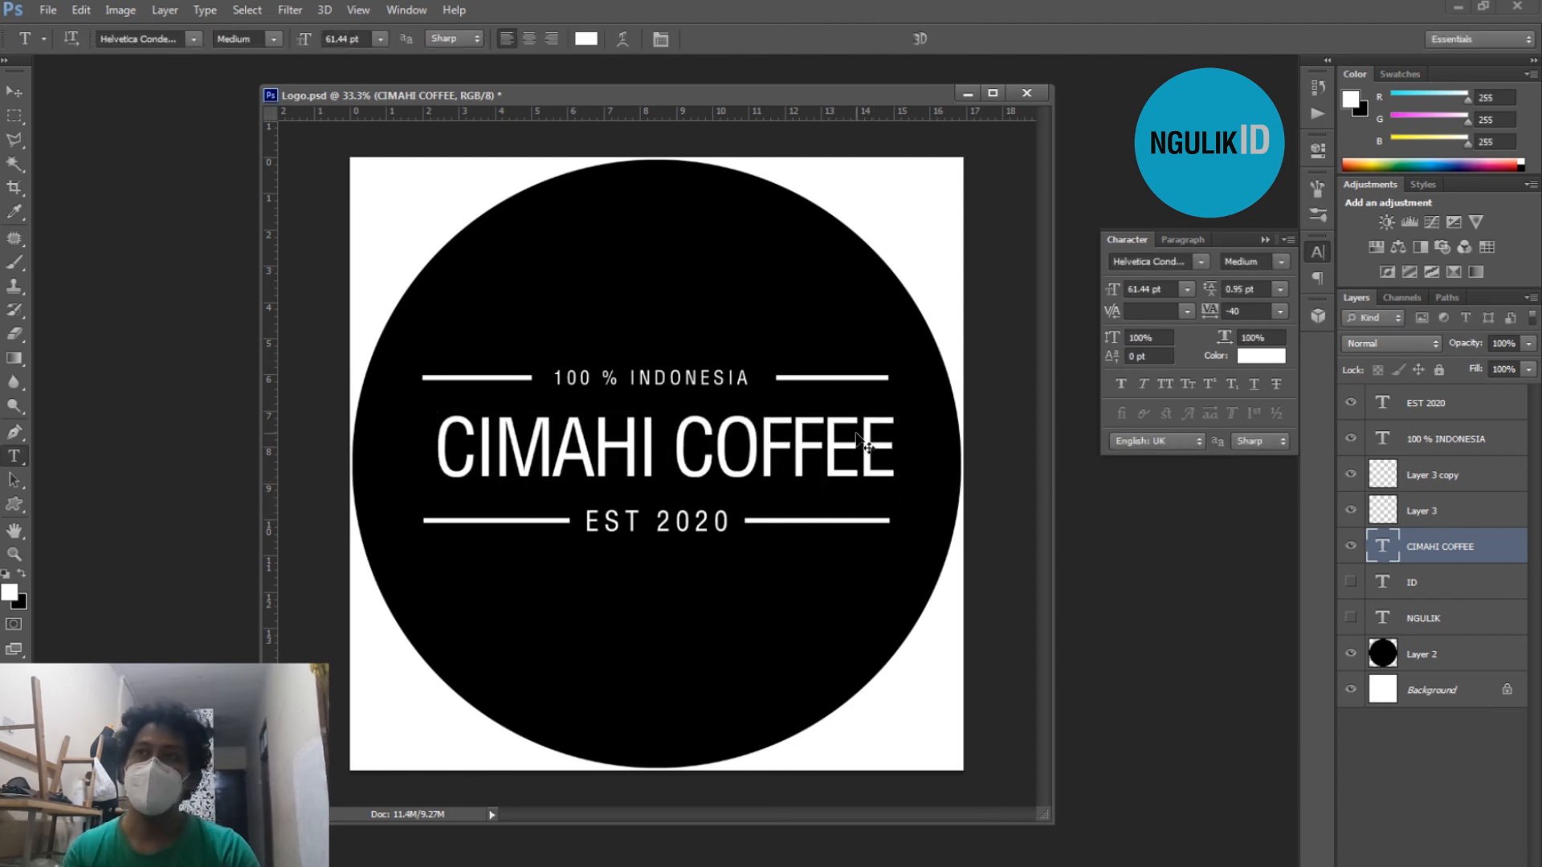
# Nudge the CIMAHI COFFEE text left and down so it starts level with the bars and sits close above EST 2020
pyautogui.hotkey('ctrl', 'Left')
pyautogui.hotkey('ctrl', 'Left')
pyautogui.hotkey('ctrl', 'Left')
pyautogui.hotkey('ctrl', 'Left')
pyautogui.hotkey('ctrl', 'Left')
pyautogui.hotkey('ctrl', 'Left')
pyautogui.hotkey('ctrl', 'Left')
pyautogui.hotkey('ctrl', 'Left')
pyautogui.hotkey('ctrl', 'Left')
pyautogui.hotkey('ctrl', 'Left')
pyautogui.hotkey('ctrl', 'Left')
pyautogui.hotkey('ctrl', 'Left')
pyautogui.hotkey('ctrl', 'Left')
pyautogui.hotkey('ctrl', 'Left')
pyautogui.hotkey('ctrl', 'Left')
pyautogui.hotkey('ctrl', 'Left')
pyautogui.hotkey('ctrl', 'Left')
pyautogui.hotkey('ctrl', 'Left')
pyautogui.hotkey('ctrl', 'Left')
pyautogui.hotkey('ctrl', 'Left')
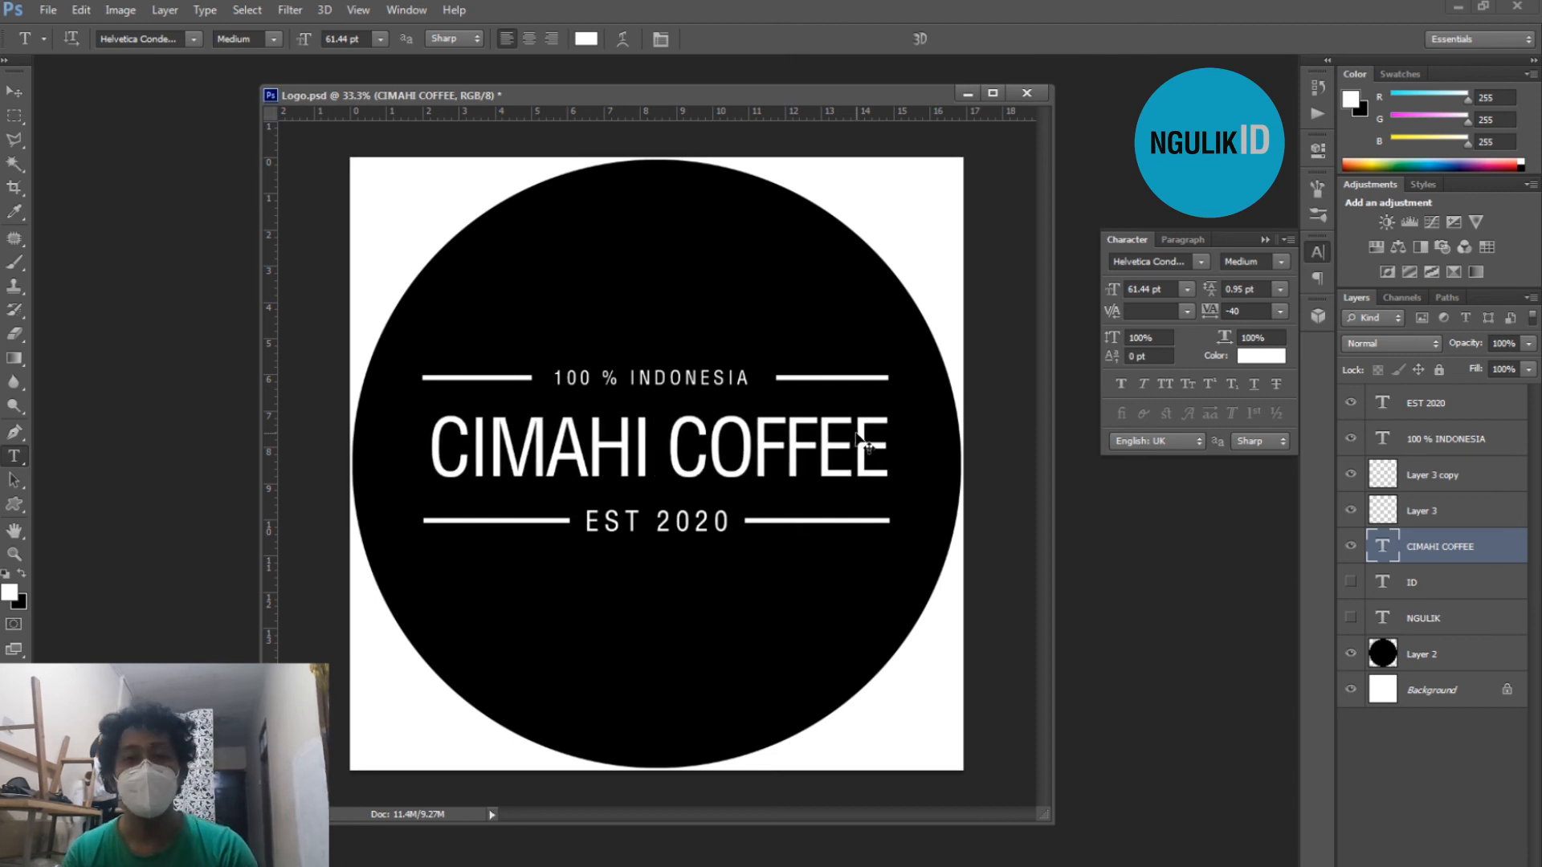
pyautogui.hotkey('ctrl', 'Down')
pyautogui.hotkey('ctrl', 'Down')
pyautogui.hotkey('ctrl', 'Down')
pyautogui.hotkey('ctrl', 'Down')
pyautogui.hotkey('ctrl', 'Down')
pyautogui.hotkey('ctrl', 'Down')
pyautogui.hotkey('ctrl', 'Down')
pyautogui.hotkey('ctrl', 'Down')
pyautogui.hotkey('ctrl', 'Down')
pyautogui.hotkey('ctrl', 'Down')
pyautogui.hotkey('ctrl', 'Down')
pyautogui.hotkey('ctrl', 'Down')
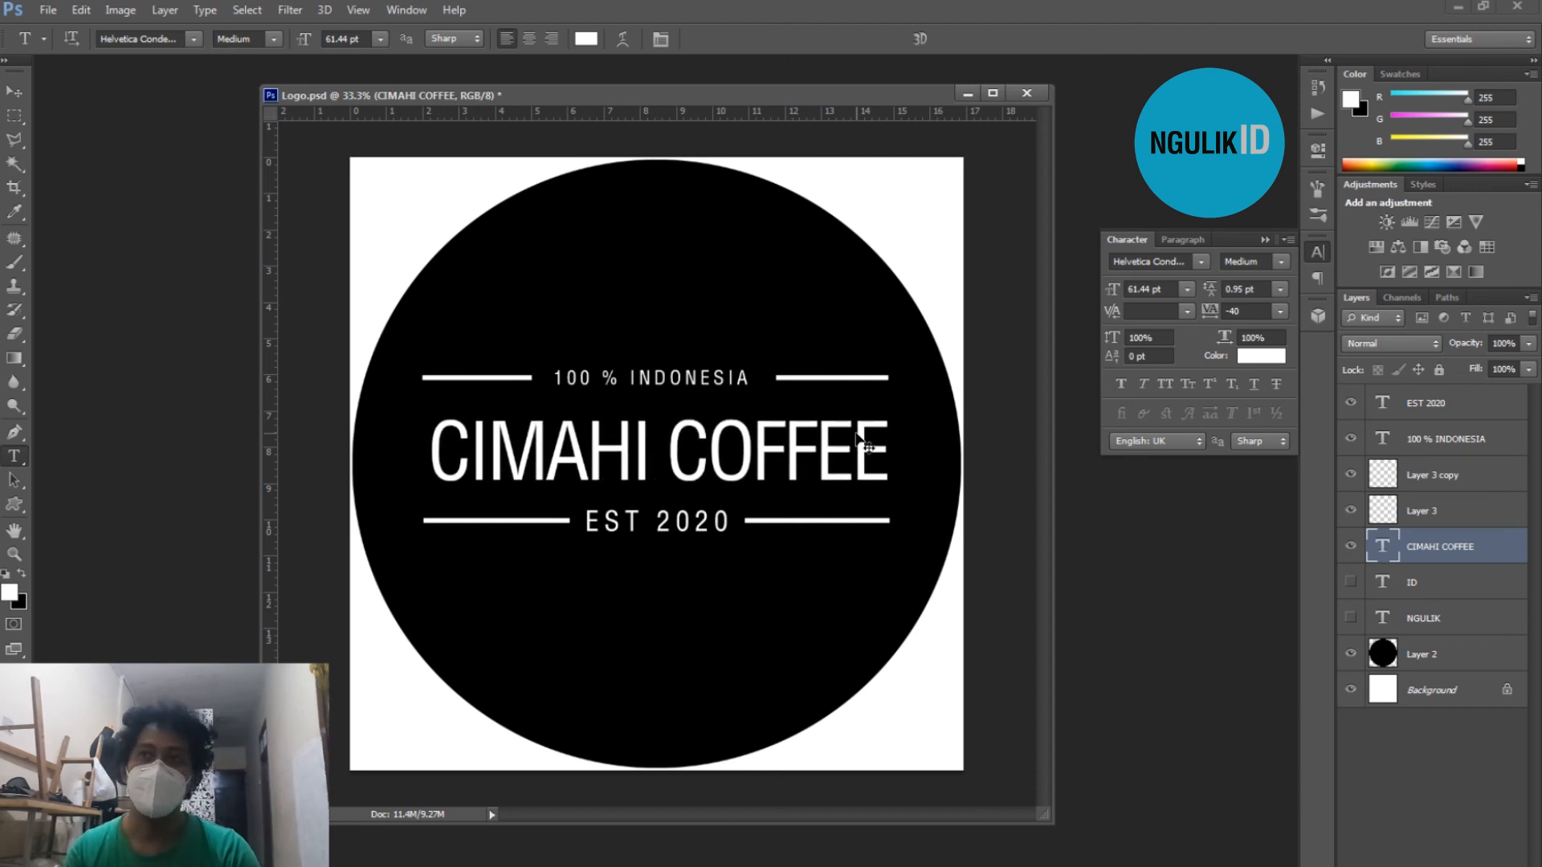
pyautogui.hotkey('ctrl', 'Down')
pyautogui.hotkey('ctrl', 'Down')
pyautogui.hotkey('ctrl', 'Down')
pyautogui.hotkey('ctrl', 'Down')
pyautogui.hotkey('ctrl', 'Down')
pyautogui.hotkey('ctrl', 'Down')
pyautogui.hotkey('ctrl', 'Down')
pyautogui.hotkey('ctrl', 'Down')
pyautogui.hotkey('ctrl', 'Down')
pyautogui.hotkey('ctrl', 'Down')
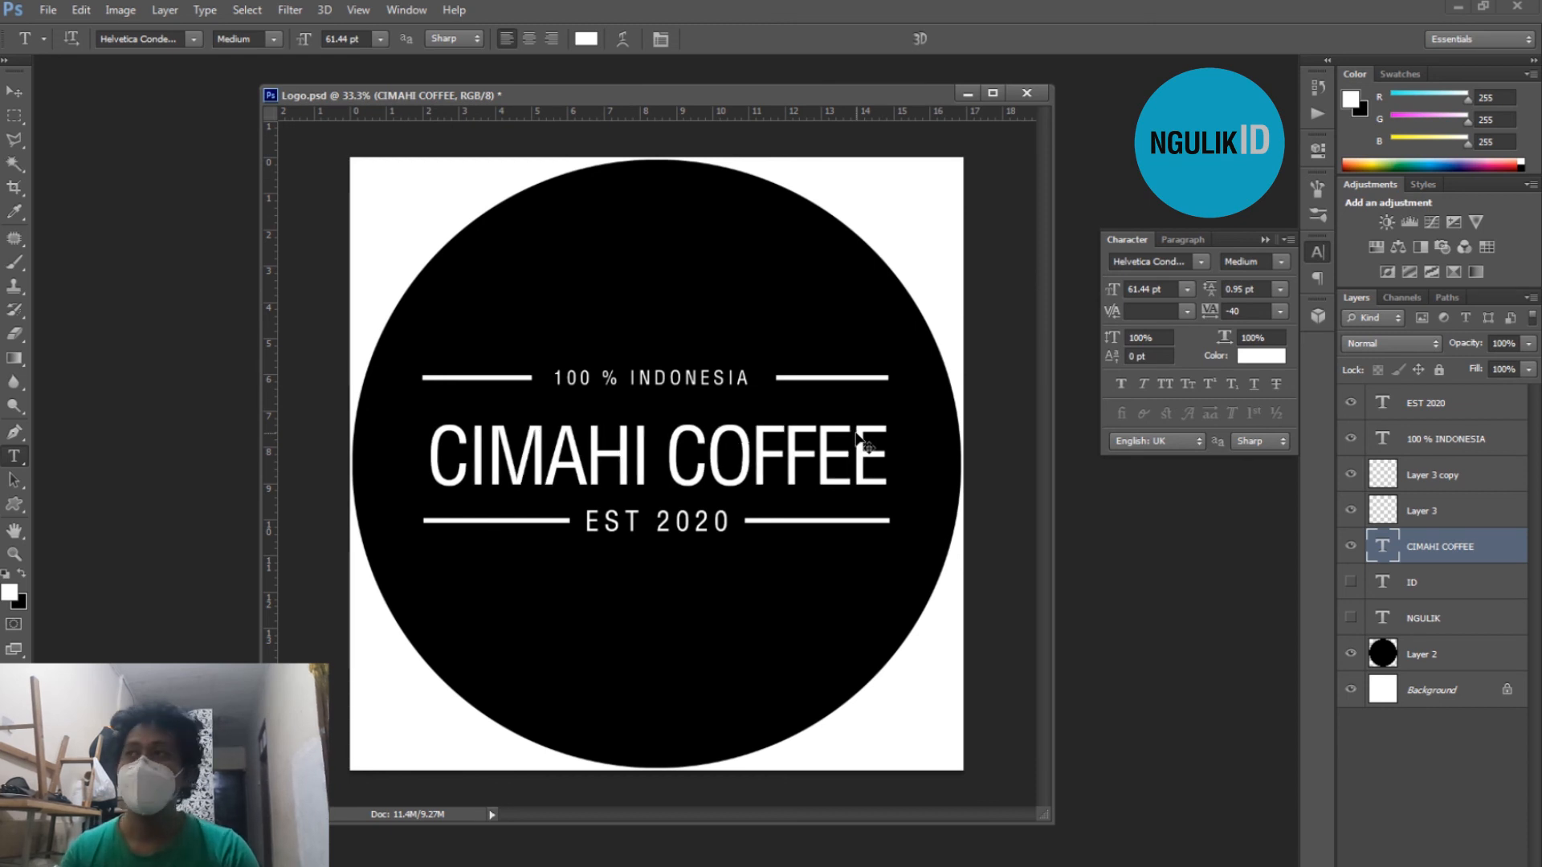
pyautogui.hotkey('ctrl', 'Down')
pyautogui.hotkey('ctrl', 'Down')
pyautogui.hotkey('ctrl', 'Down')
pyautogui.hotkey('ctrl', 'Down')
pyautogui.hotkey('ctrl', 'Down')
pyautogui.hotkey('ctrl', 'Down')
pyautogui.hotkey('ctrl', 'Down')
pyautogui.hotkey('ctrl', 'Down')
pyautogui.hotkey('ctrl', 'Down')
pyautogui.hotkey('ctrl', 'Down')
pyautogui.hotkey('ctrl', 'Down')
pyautogui.hotkey('ctrl', 'Down')
pyautogui.hotkey('ctrl', 'Left')
pyautogui.hotkey('ctrl', 'Left')
pyautogui.hotkey('ctrl', 'Left')
pyautogui.hotkey('ctrl', 'Left')
pyautogui.hotkey('ctrl', 'Left')
pyautogui.hotkey('ctrl', 'Left')
pyautogui.hotkey('ctrl', 'Left')
pyautogui.hotkey('ctrl', 'Left')
pyautogui.hotkey('ctrl', 'Left')
pyautogui.hotkey('ctrl', 'Left')
pyautogui.hotkey('ctrl', 'Left')
pyautogui.hotkey('ctrl', 'Left')
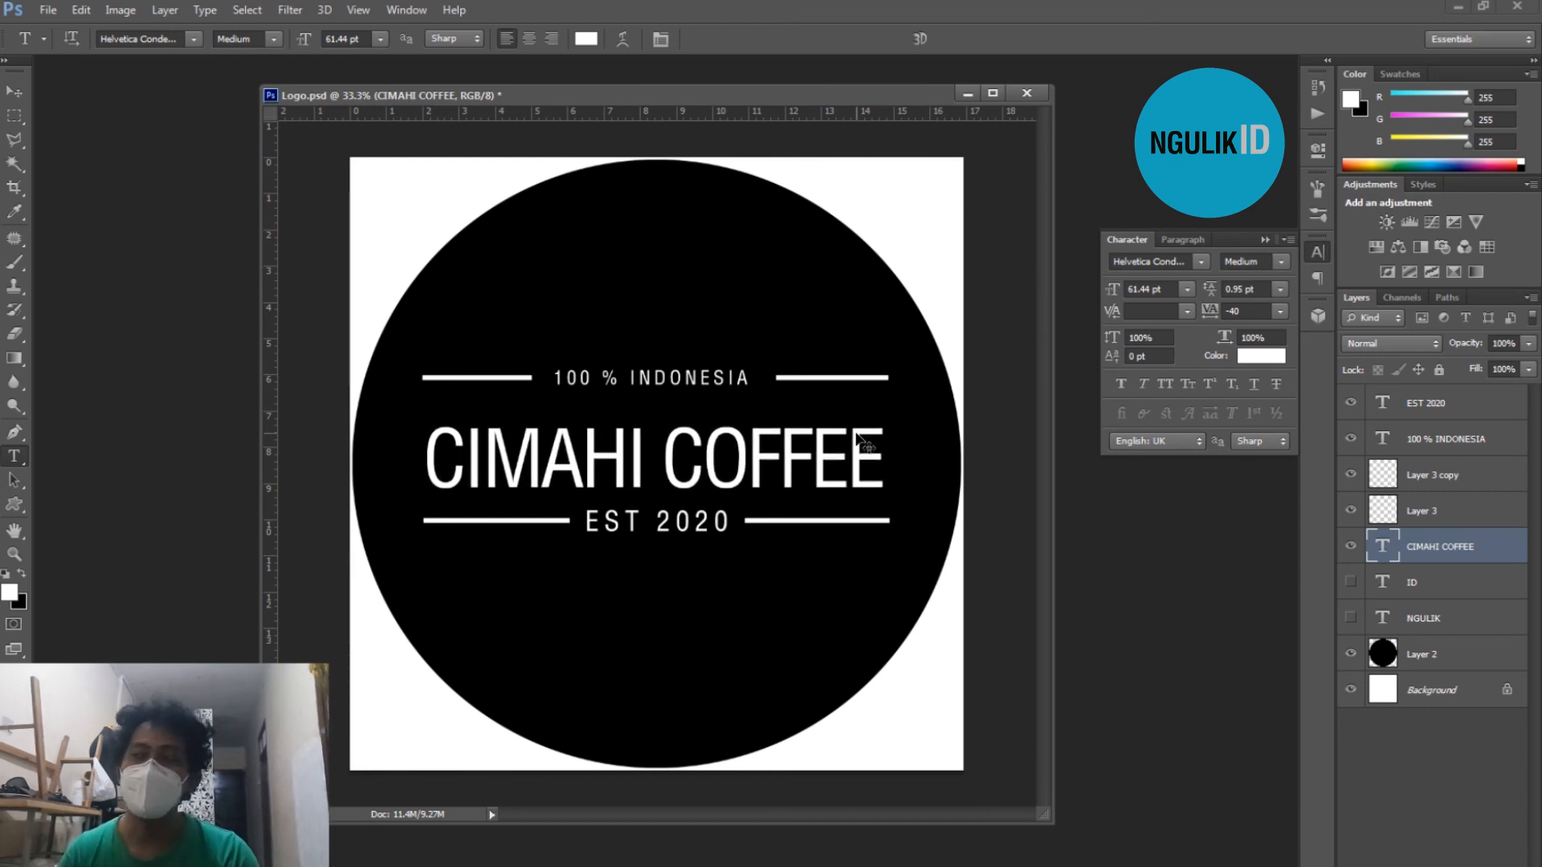
# Move the 100 % INDONESIA text and the upper bars on Layer 3 copy down together, close above CIMAHI COFFEE
pyautogui.click(1459, 467)
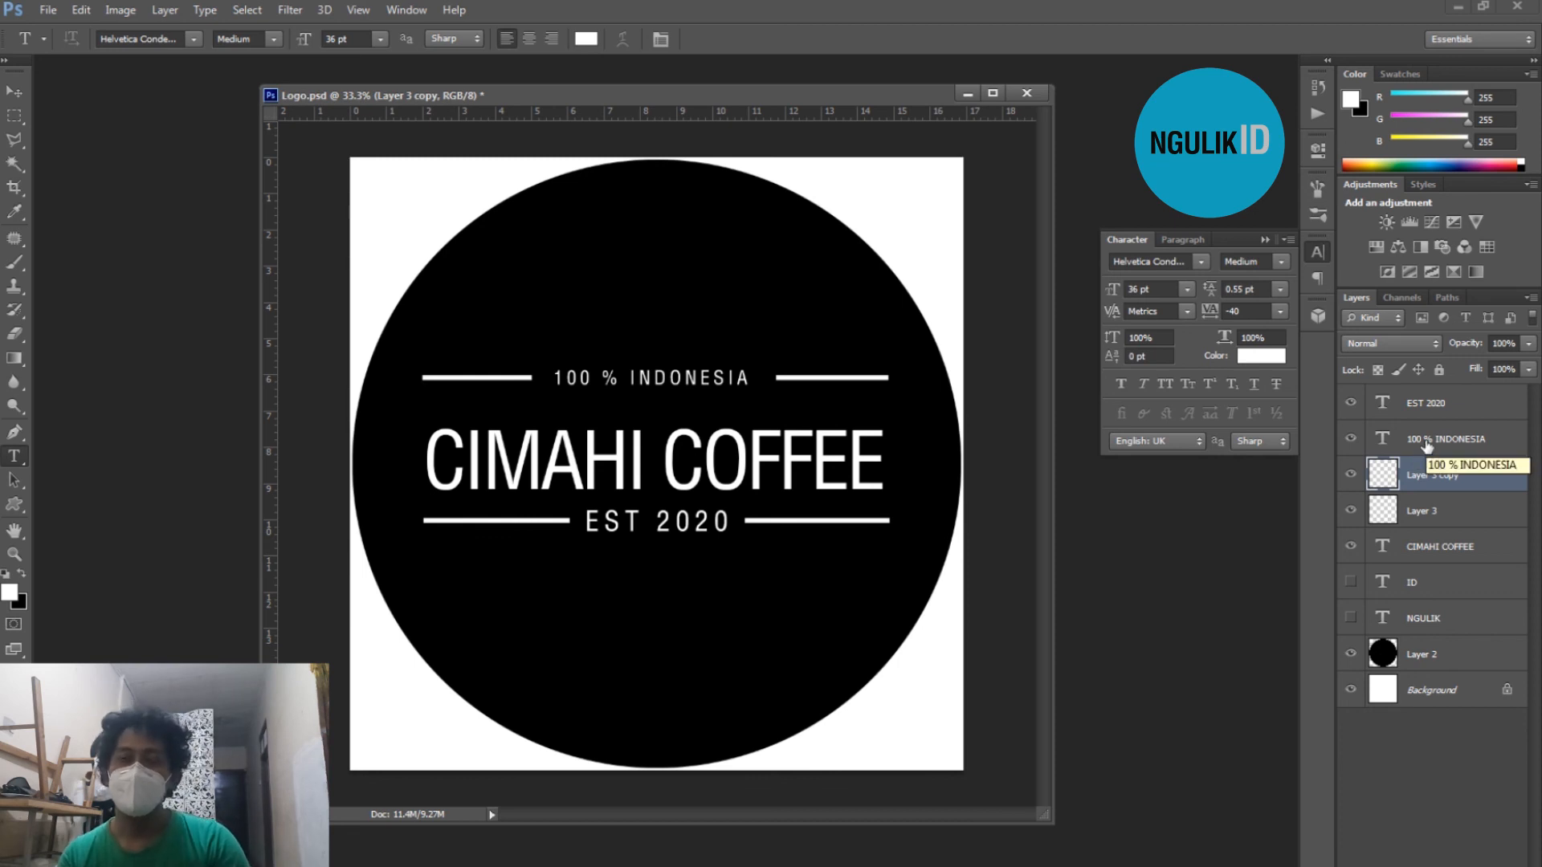
pyautogui.keyDown('shift'); pyautogui.click(1435, 437); pyautogui.keyUp('shift')
pyautogui.hotkey('shift', 'Down')
pyautogui.hotkey('shift', 'Down')
pyautogui.hotkey('shift', 'Down')
pyautogui.hotkey('shift', 'Down')
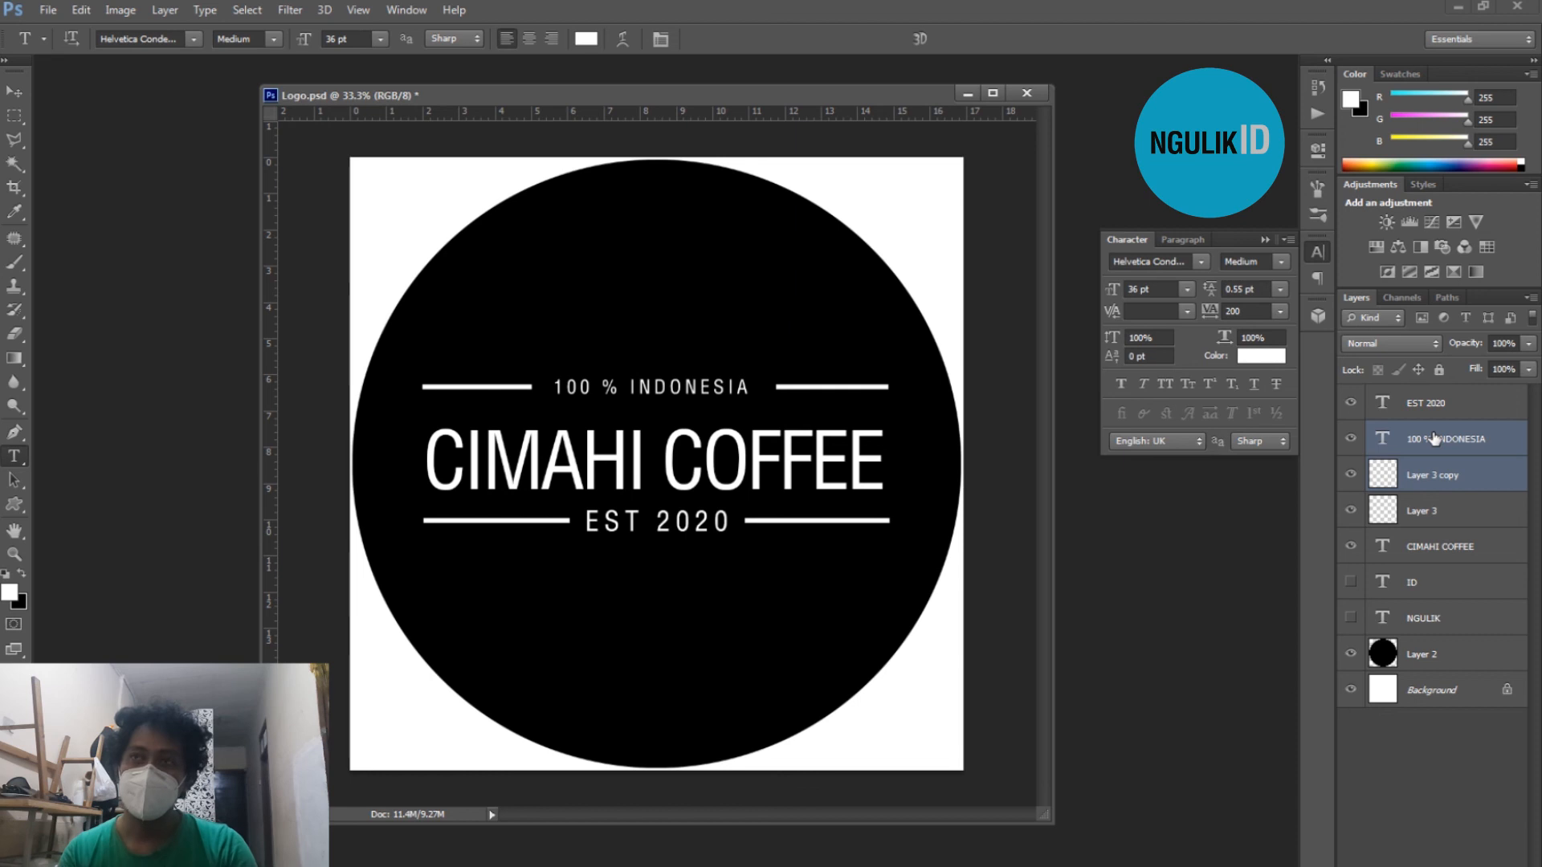
pyautogui.hotkey('shift', 'Down')
pyautogui.hotkey('shift', 'Down')
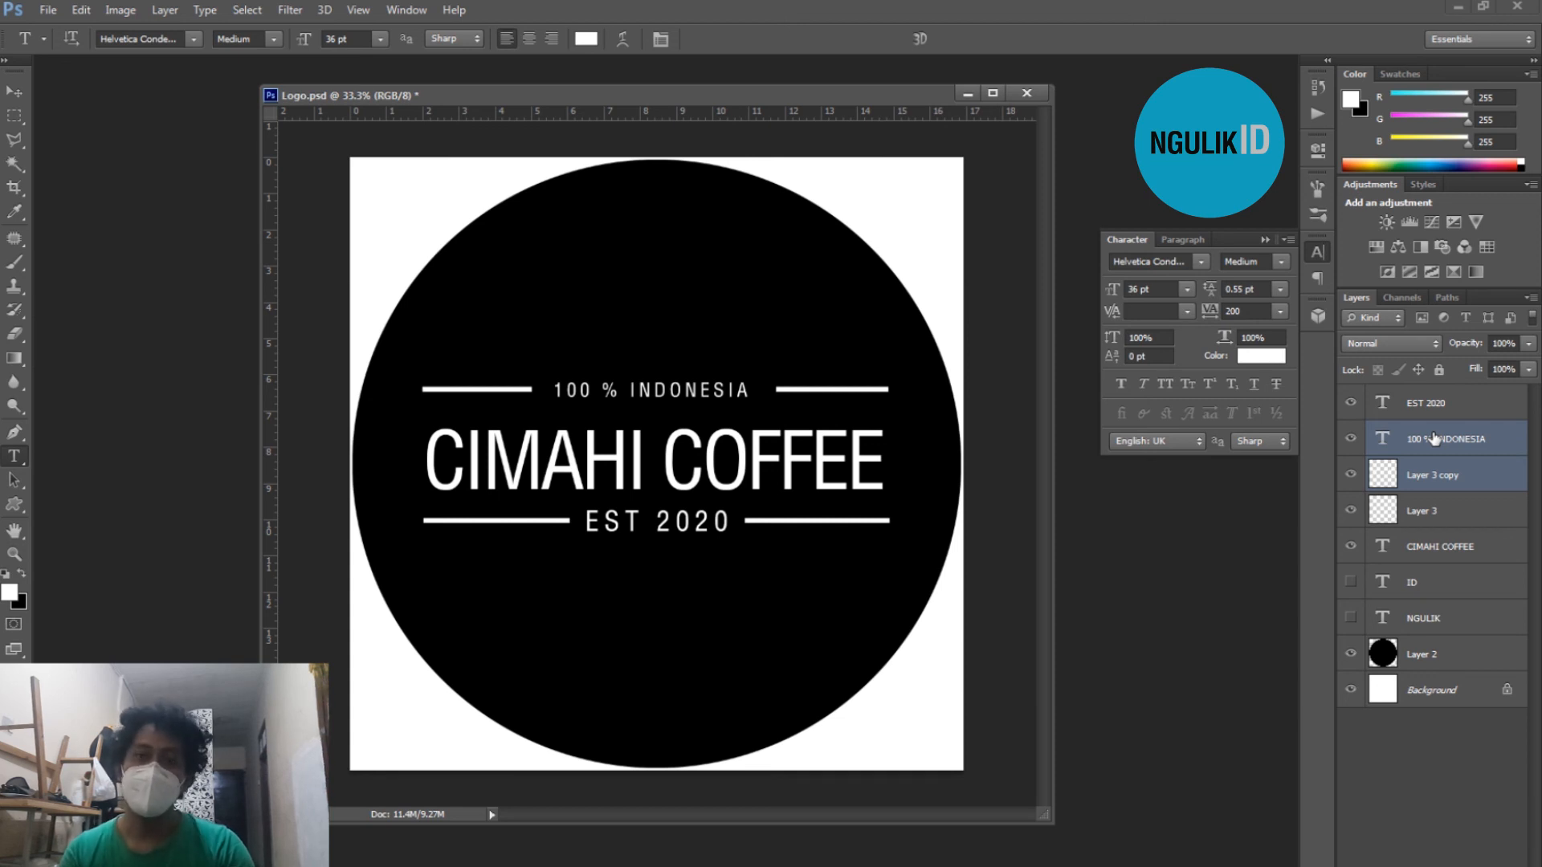
pyautogui.hotkey('shift', 'Down')
pyautogui.hotkey('shift', 'Down')
pyautogui.hotkey('shift', 'Down')
pyautogui.hotkey('shift', 'Down')
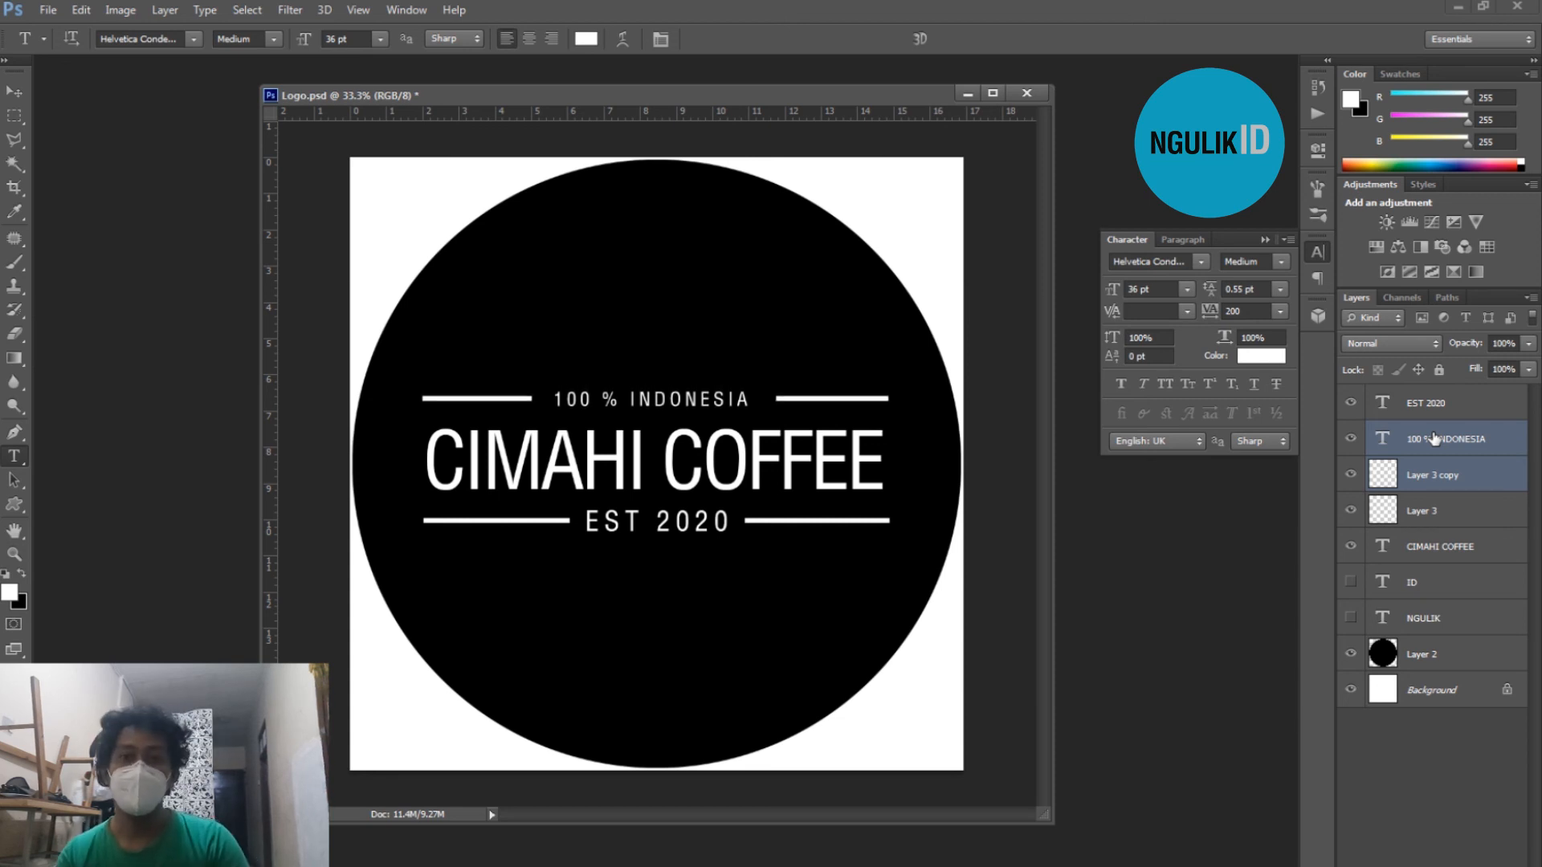
pyautogui.hotkey('shift', 'Down')
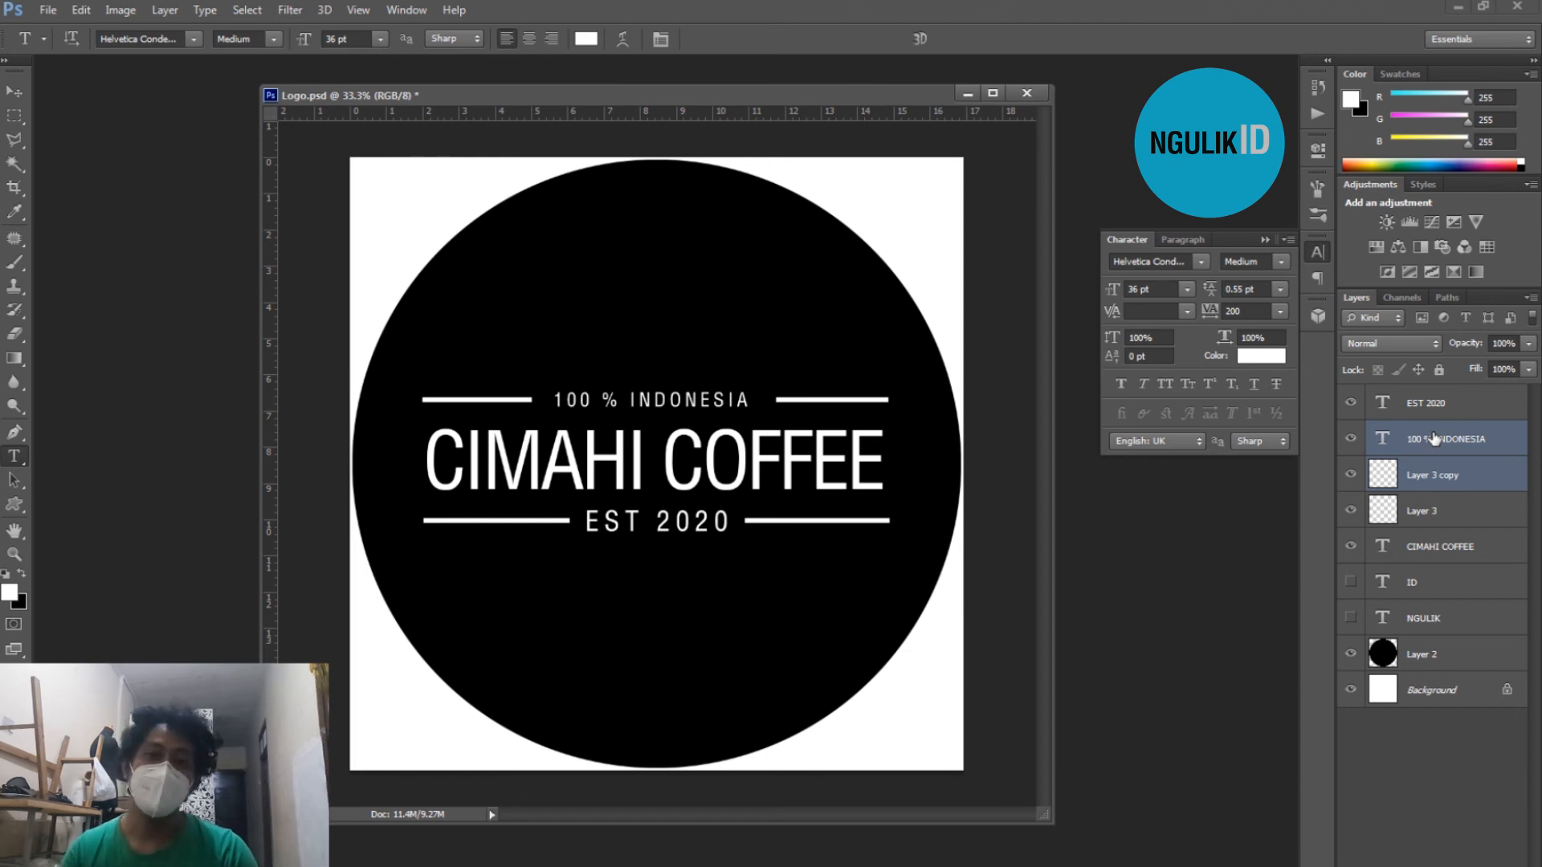
pyautogui.hotkey('ctrl', 'Down')
pyautogui.hotkey('ctrl', 'Down')
pyautogui.hotkey('ctrl', 'Down')
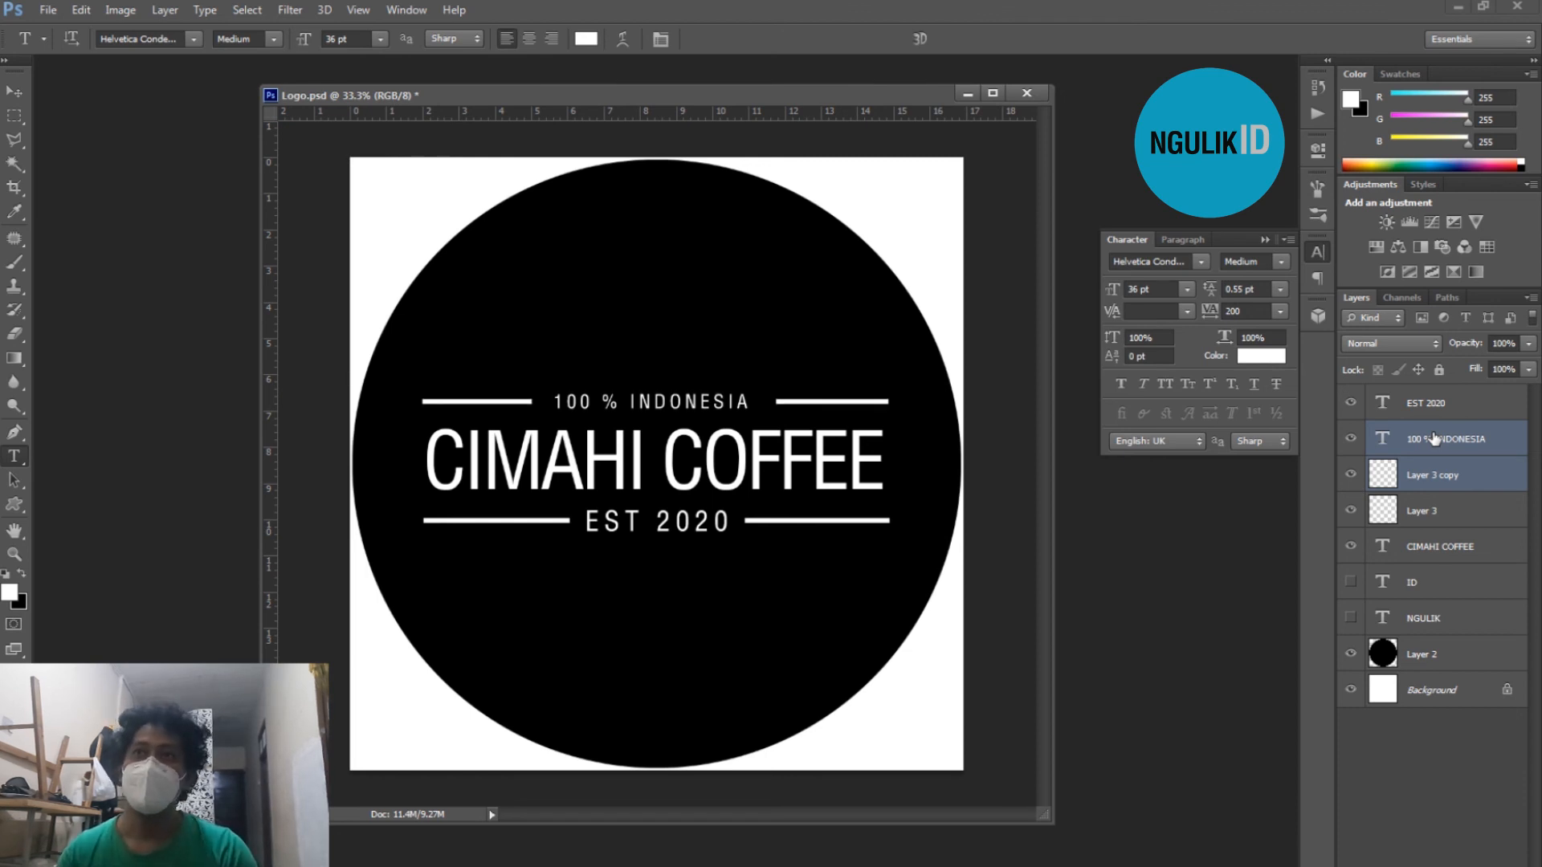
pyautogui.moveTo(768, 98); pyautogui.dragTo(751, 98)
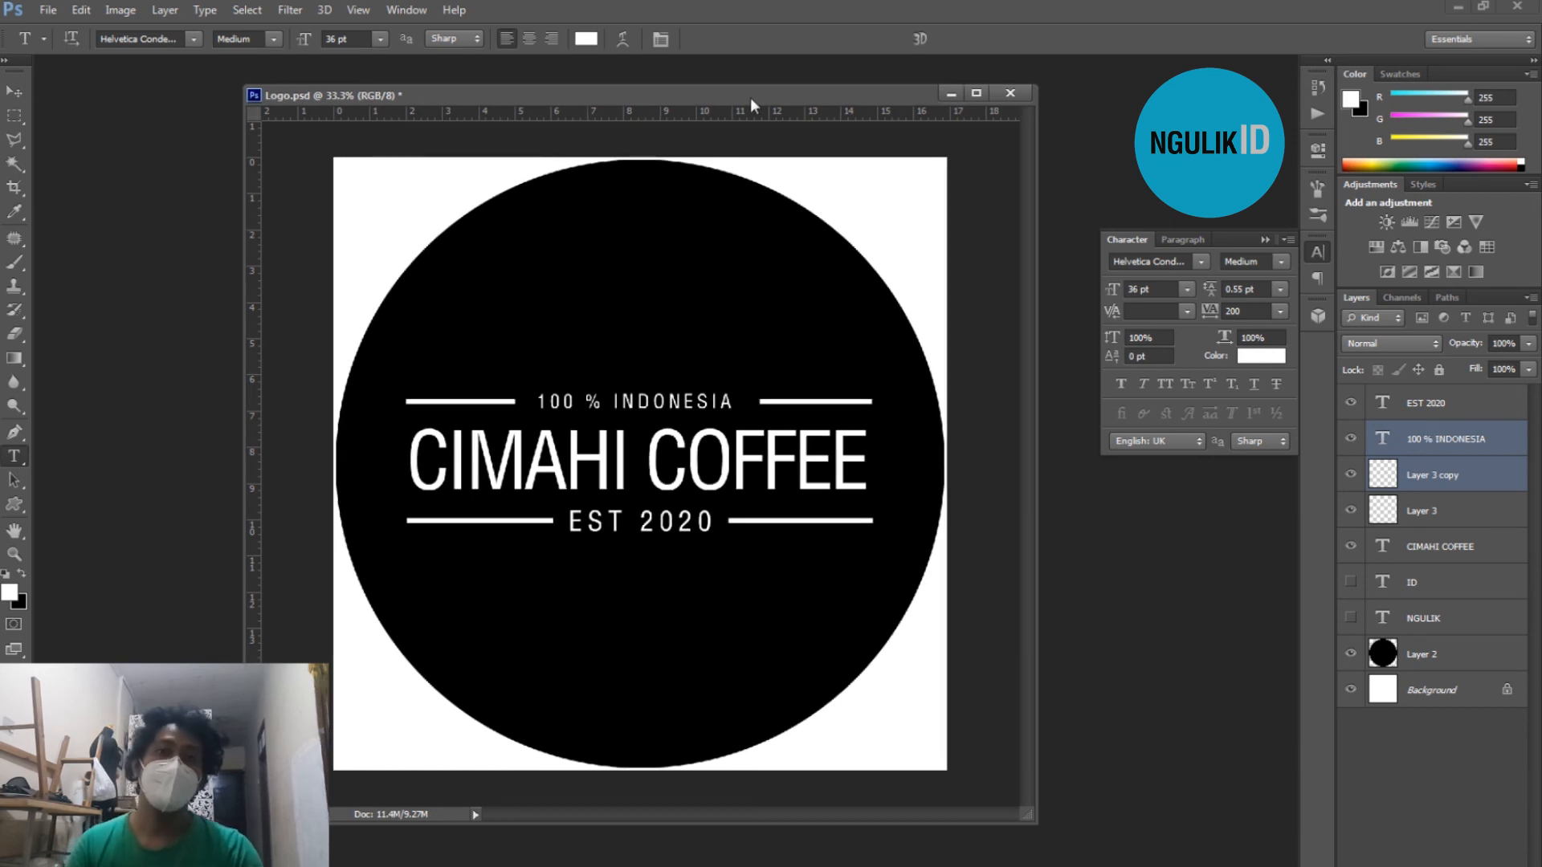